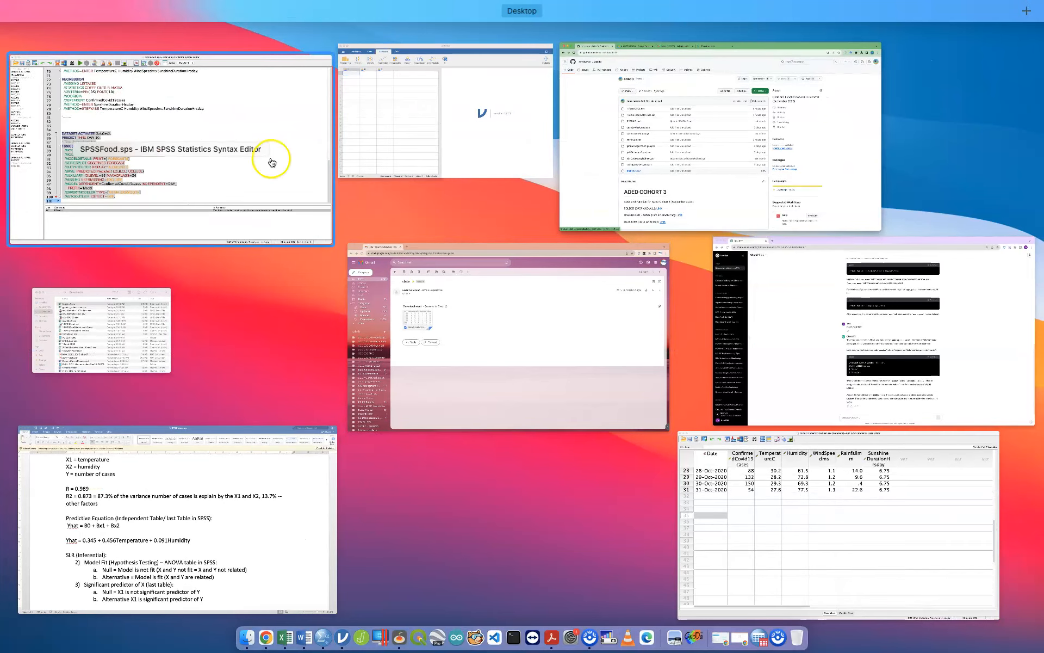
- Import titanicLR.csv as CSV data with the default read settings and maximize its new dataset window
{"action": "left_click", "coordinate": [722, 479]}
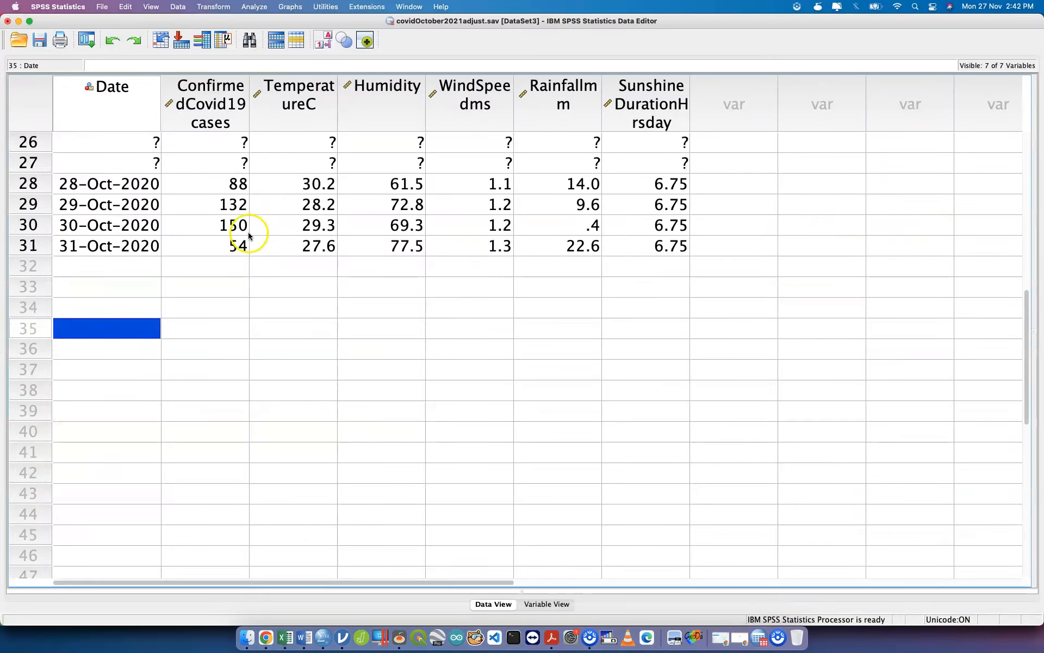
{"action": "scroll", "coordinate": [248, 234], "scroll_direction": "up", "scroll_amount": 10}
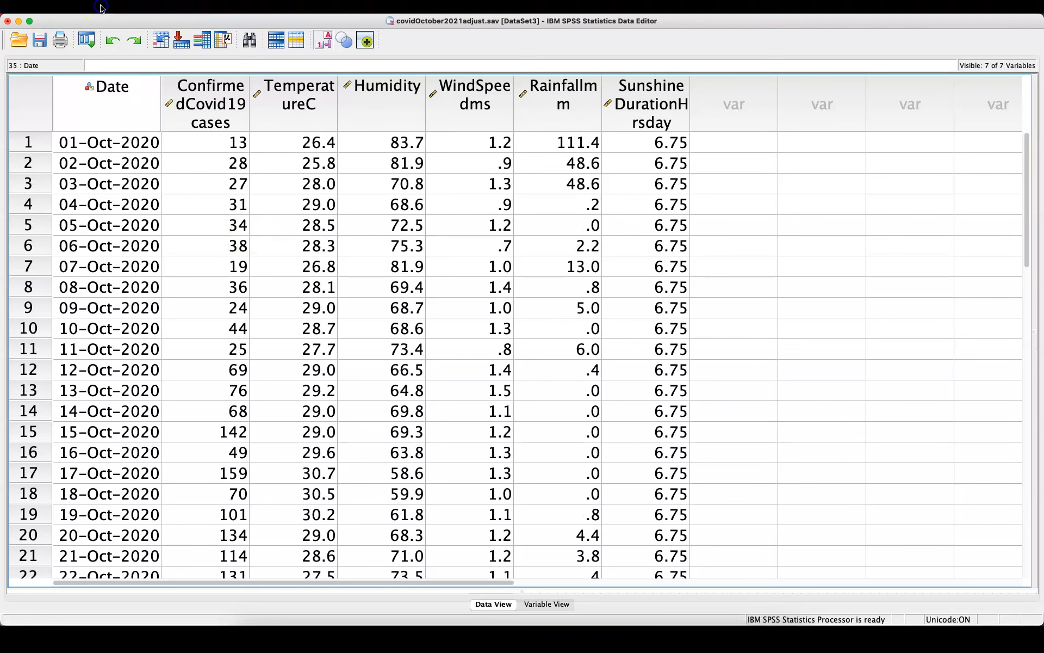
{"action": "left_click", "coordinate": [102, 7]}
{"action": "mouse_move", "coordinate": [117, 46]}
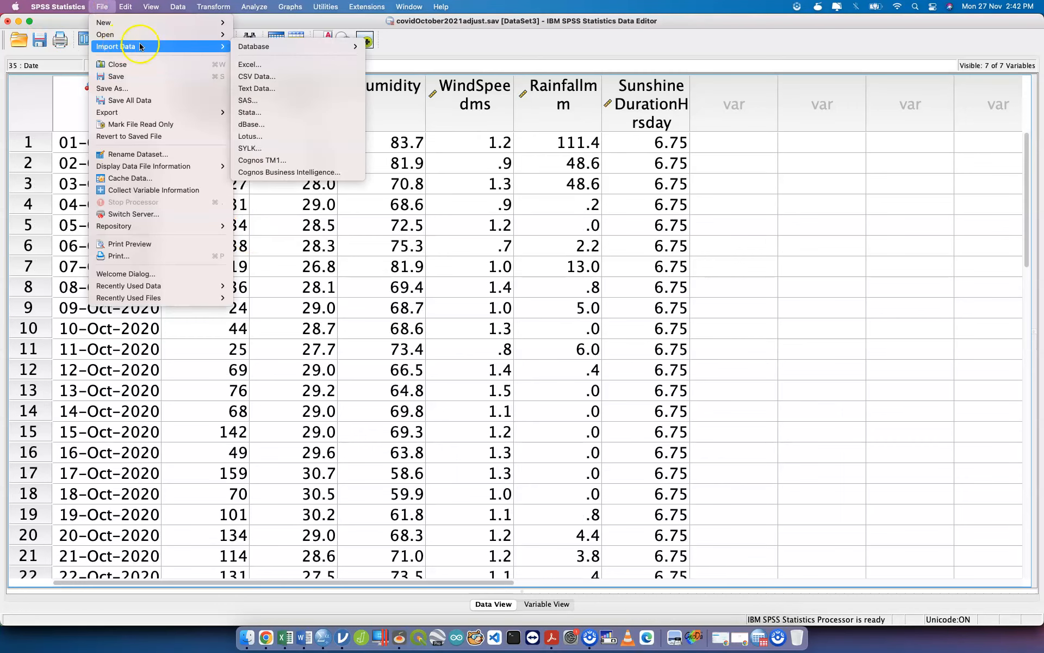
{"action": "left_click", "coordinate": [292, 76]}
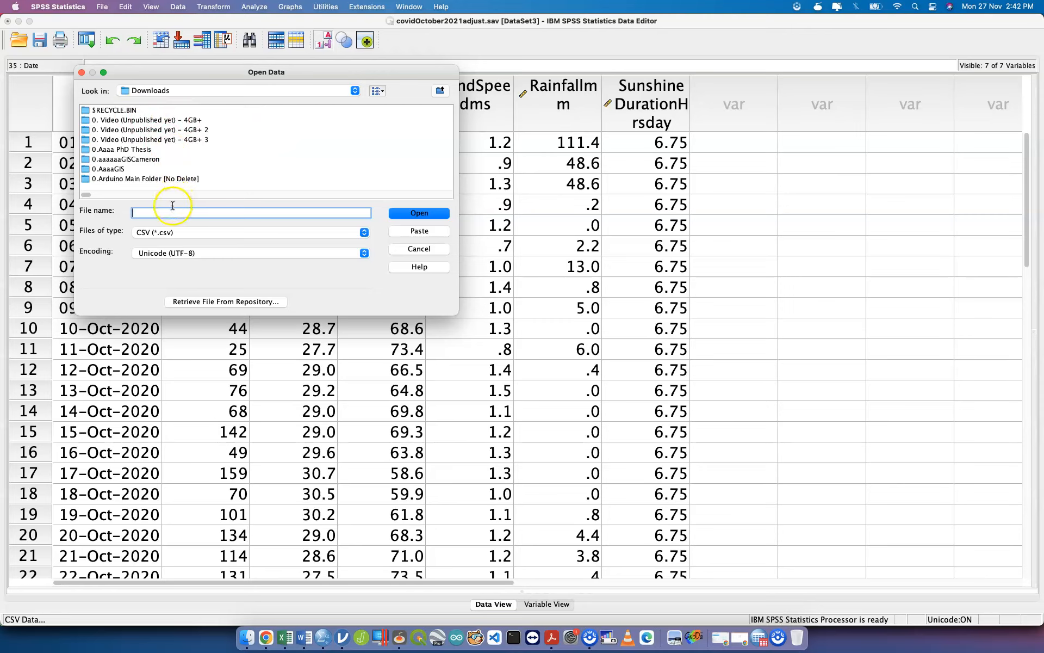
{"action": "type", "text": "ti"}
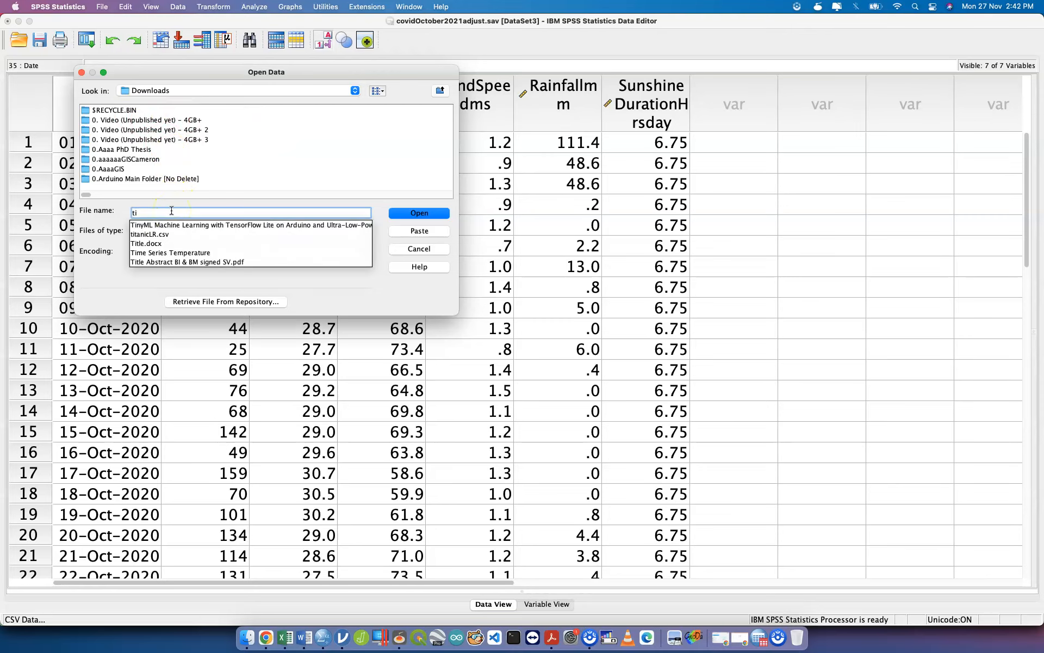
{"action": "left_click", "coordinate": [153, 234]}
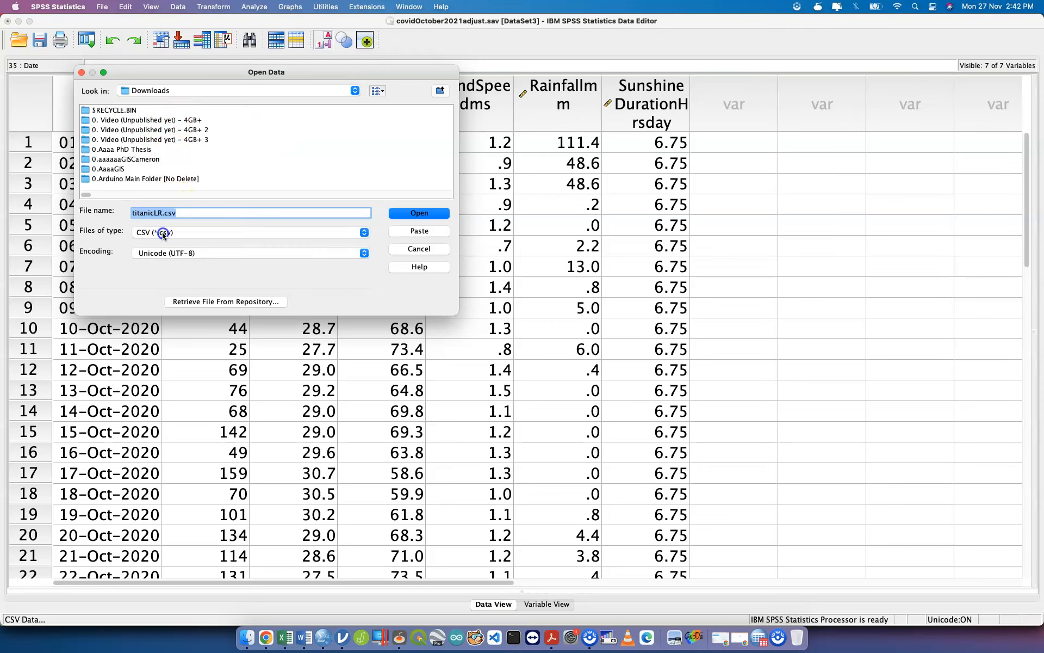
{"action": "left_click", "coordinate": [419, 212]}
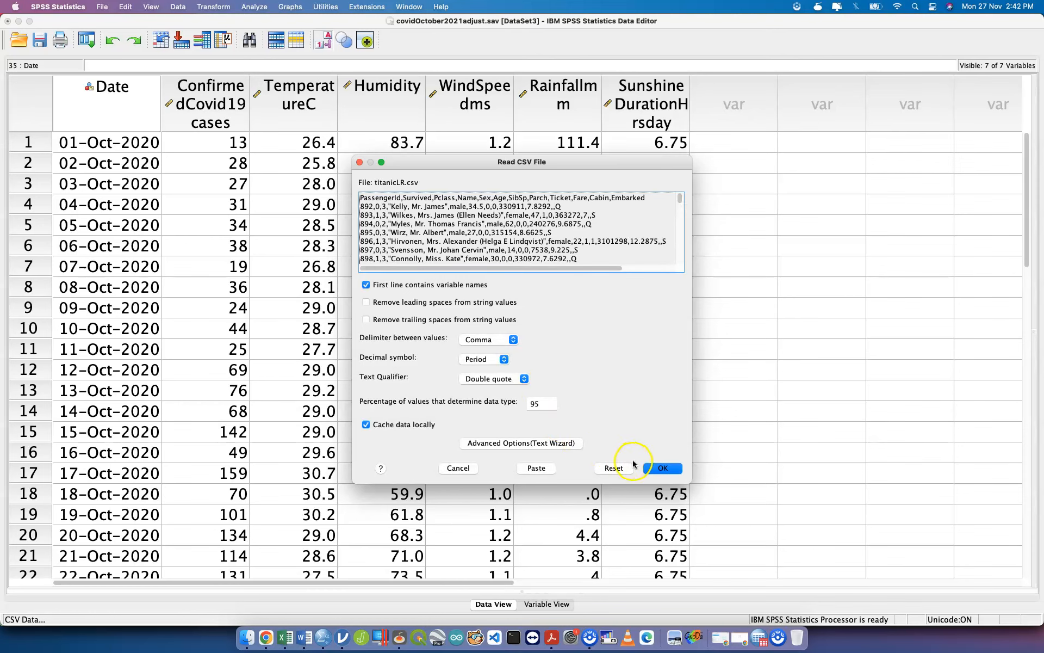
{"action": "left_click", "coordinate": [659, 467]}
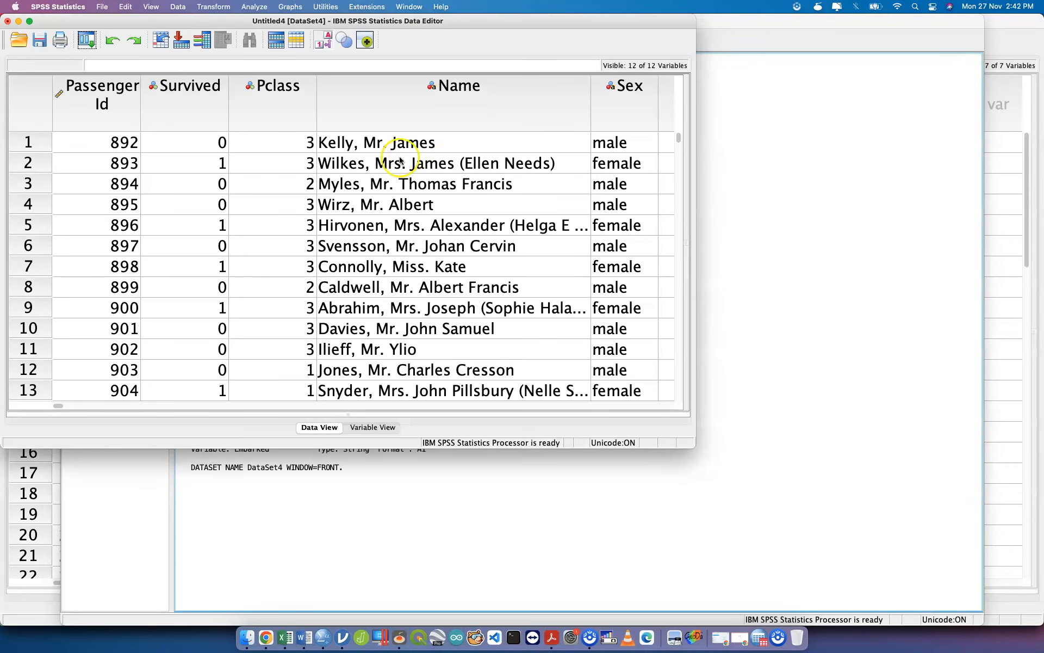
{"action": "double_click", "coordinate": [601, 20]}
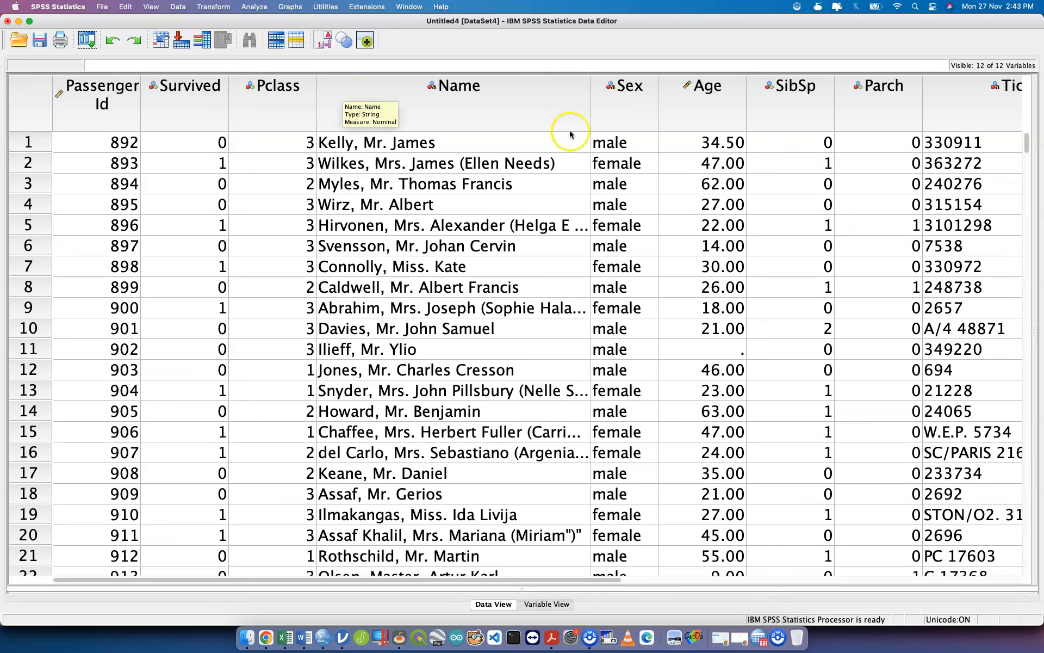
- Try changing the Sex variable's type from String to Numeric, check the data, and undo the change
{"action": "double_click", "coordinate": [643, 117]}
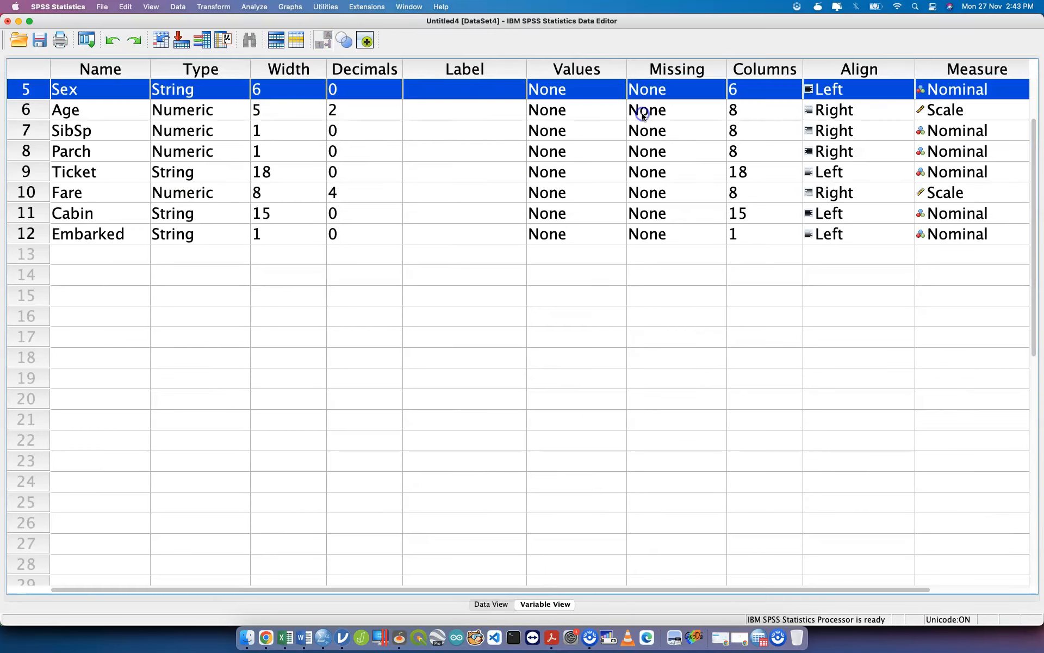
{"action": "left_click", "coordinate": [240, 89]}
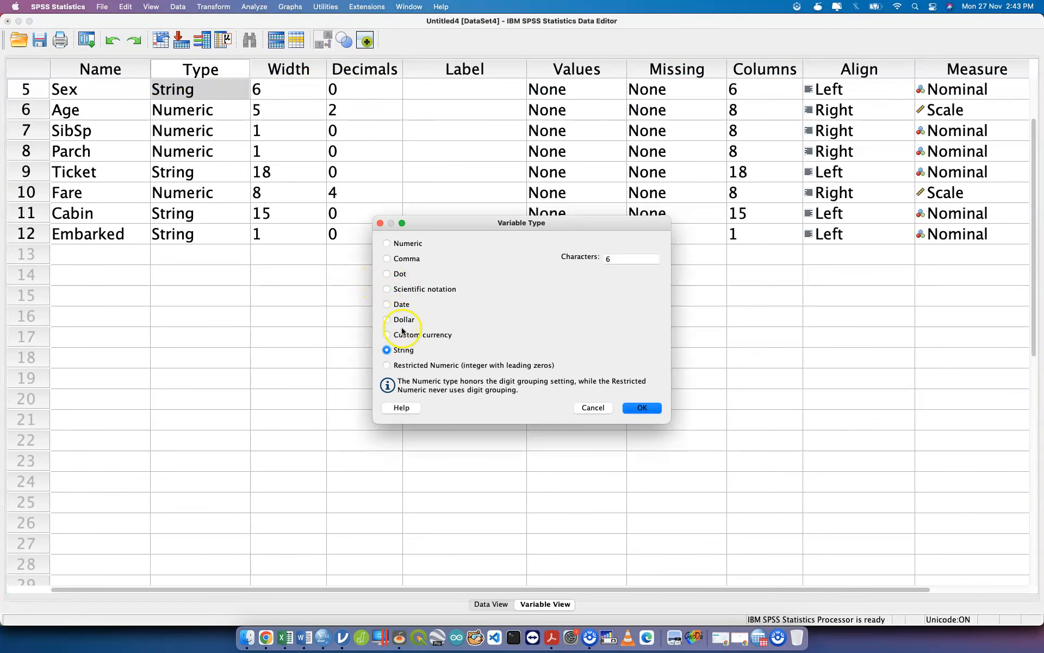
{"action": "left_click", "coordinate": [387, 243]}
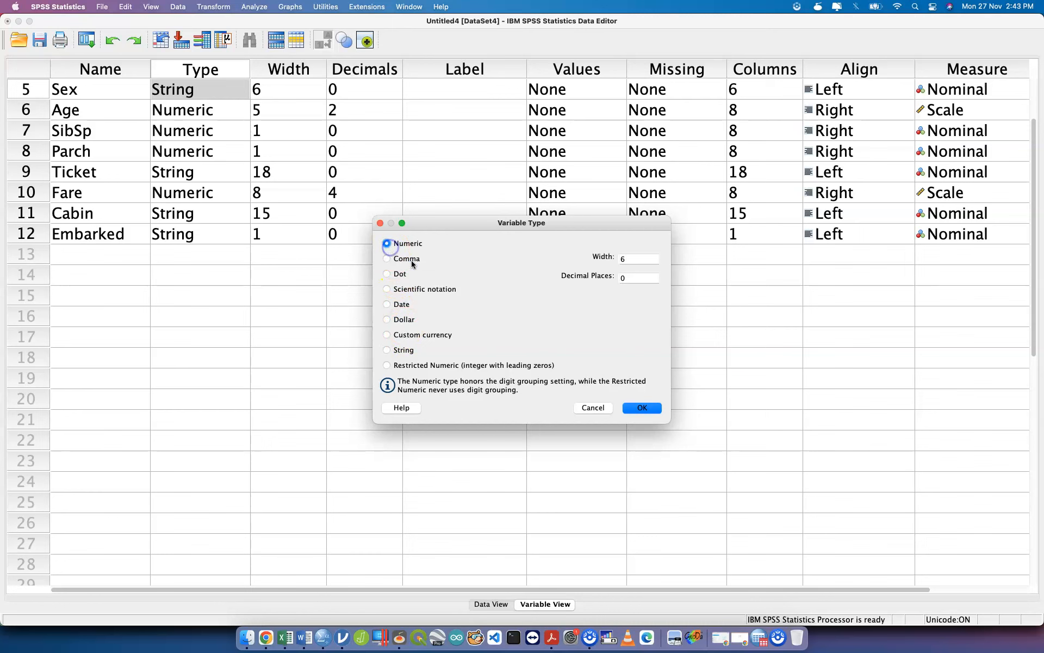
{"action": "left_click", "coordinate": [640, 407]}
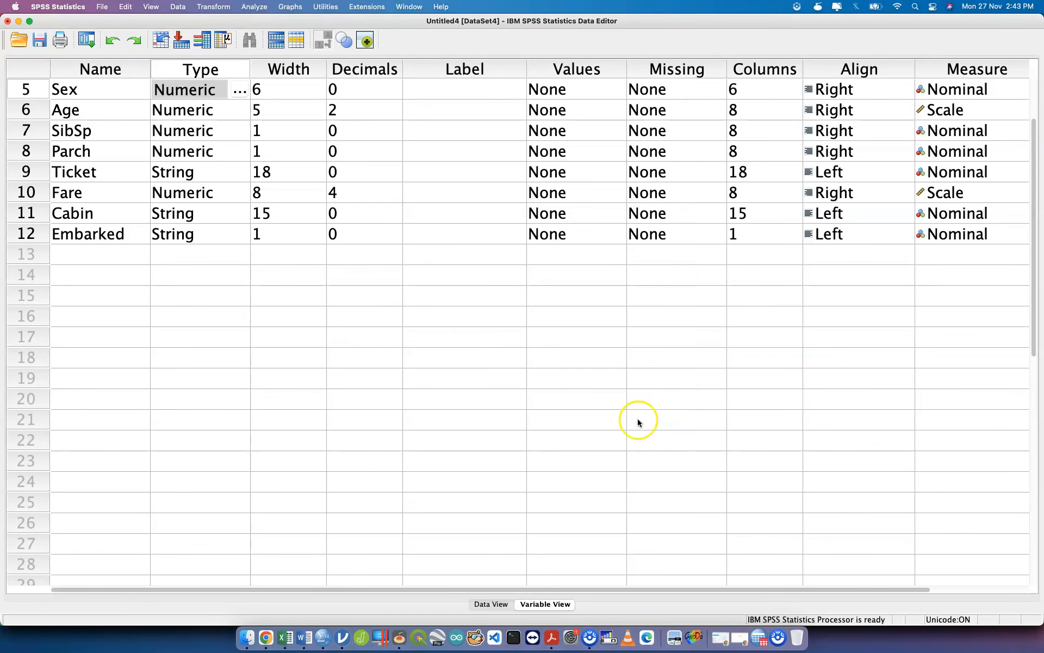
{"action": "left_click", "coordinate": [488, 603]}
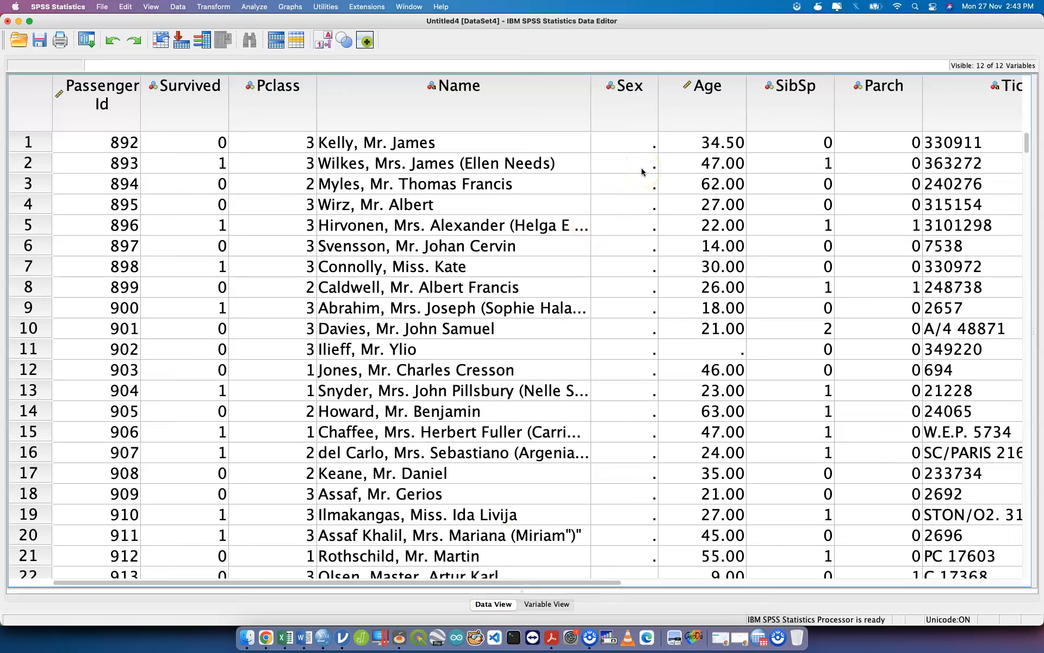
{"action": "left_click", "coordinate": [109, 46]}
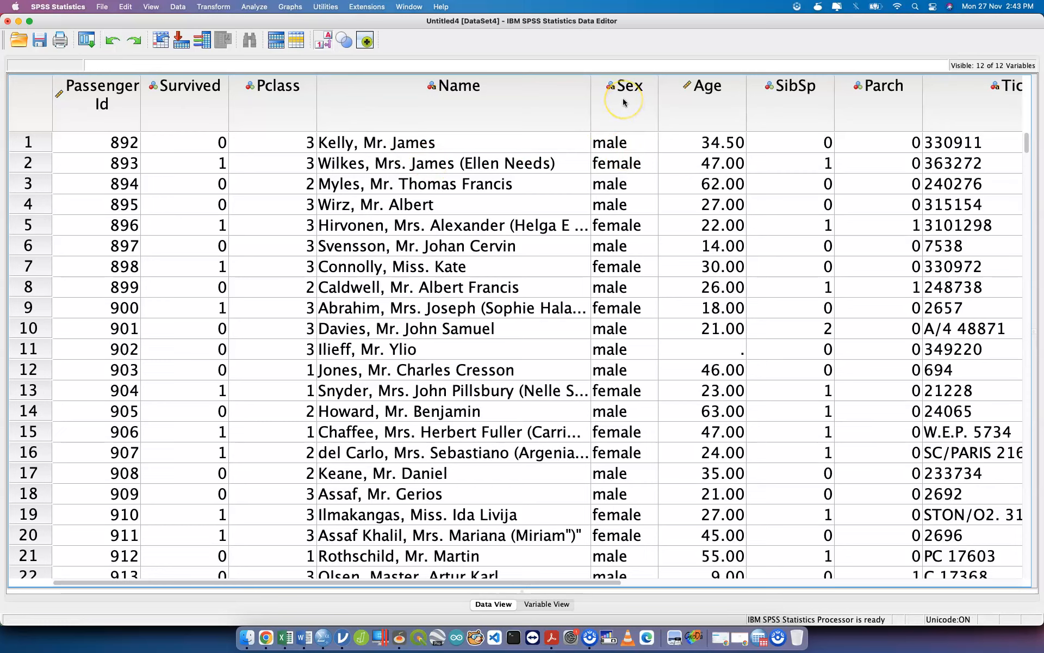
- Set up a recode of Sex into a different output variable named gender
{"action": "left_click", "coordinate": [212, 7]}
{"action": "left_click", "coordinate": [249, 91]}
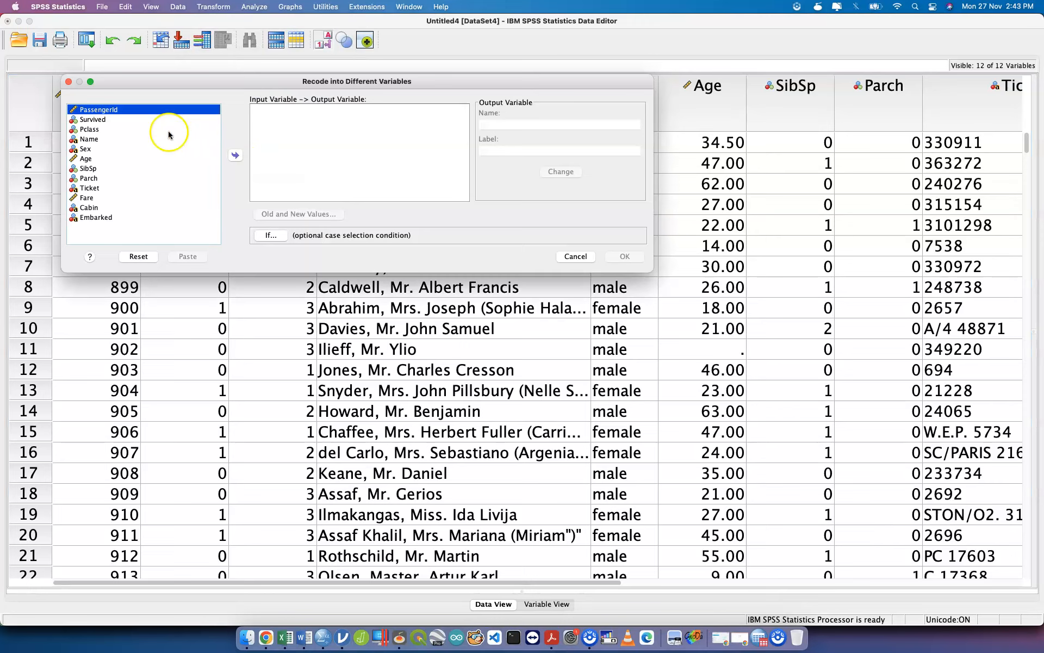
{"action": "left_click", "coordinate": [95, 149]}
{"action": "left_click", "coordinate": [235, 155]}
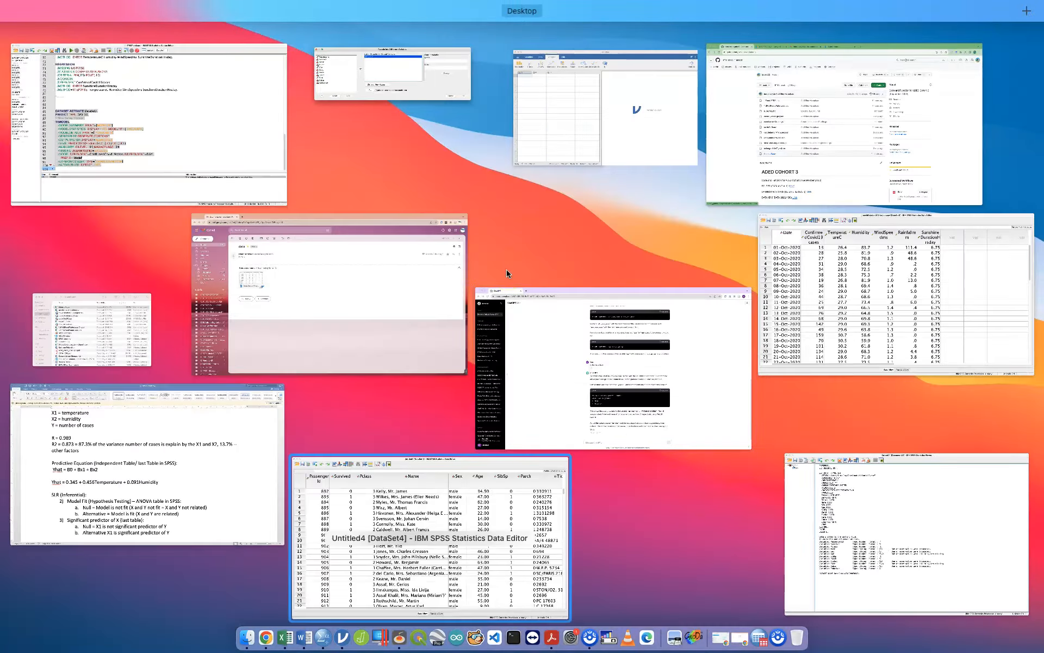
{"action": "left_click", "coordinate": [473, 519]}
{"action": "left_click", "coordinate": [502, 125]}
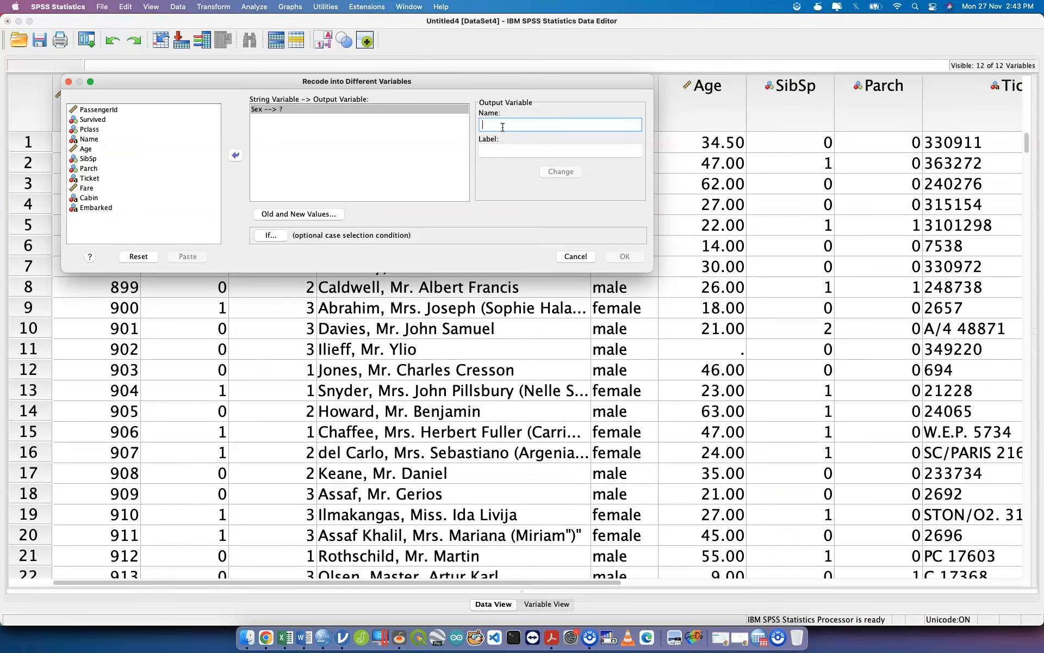
{"action": "type", "text": "gender"}
{"action": "left_click", "coordinate": [560, 171]}
- Define the recode rule that maps the old value male to the new value 1
{"action": "left_click", "coordinate": [298, 214]}
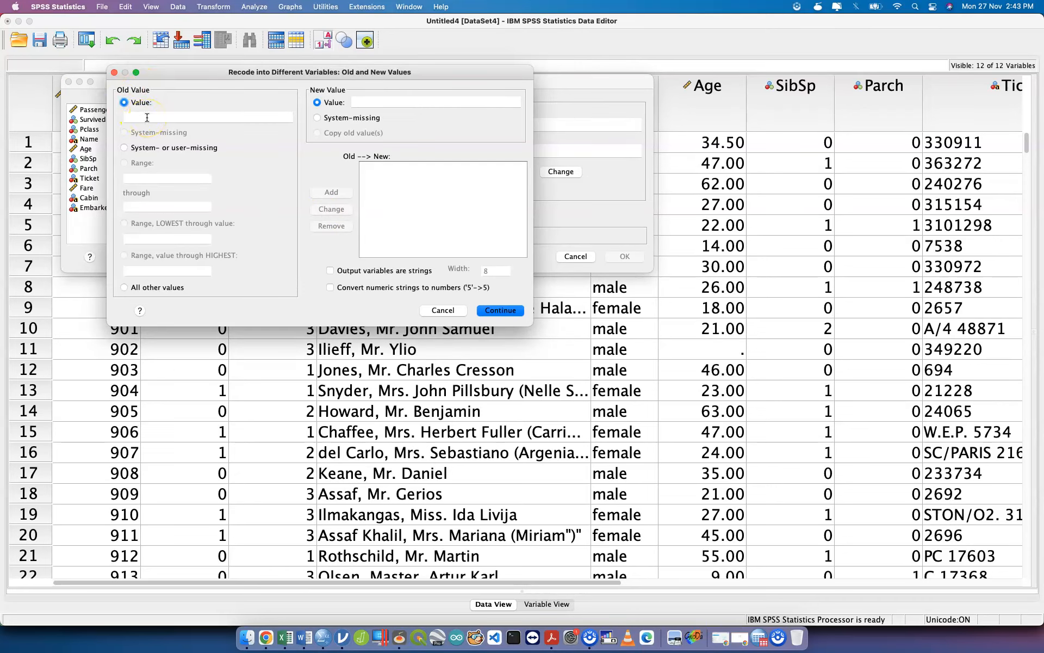
{"action": "left_click", "coordinate": [159, 117]}
{"action": "left_click", "coordinate": [317, 102]}
{"action": "left_click", "coordinate": [368, 101]}
{"action": "type", "text": "1"}
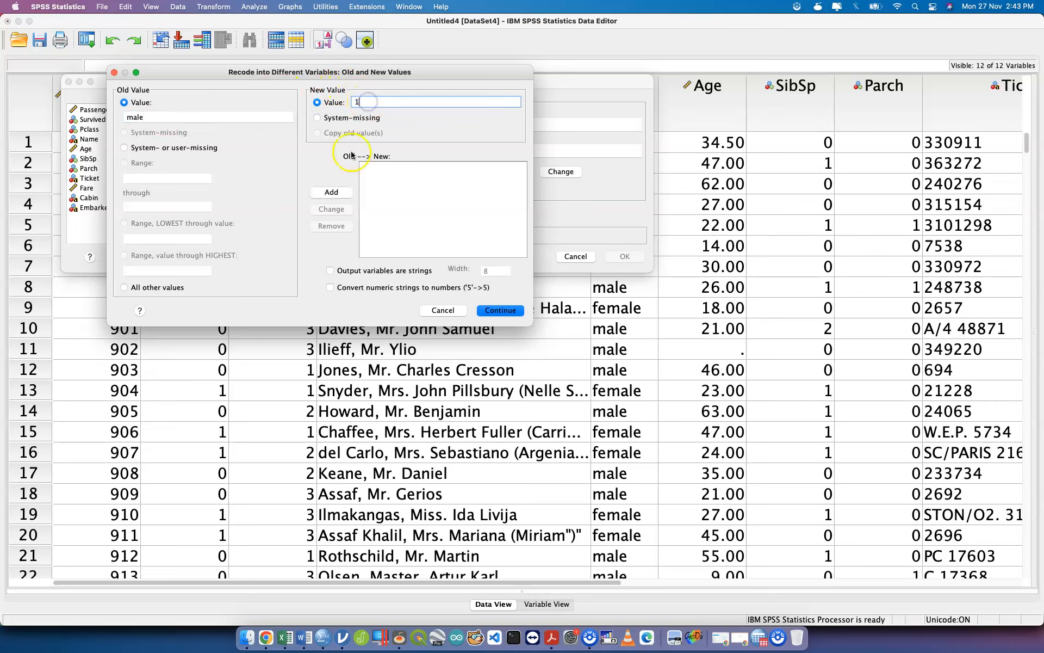
{"action": "left_click", "coordinate": [332, 193]}
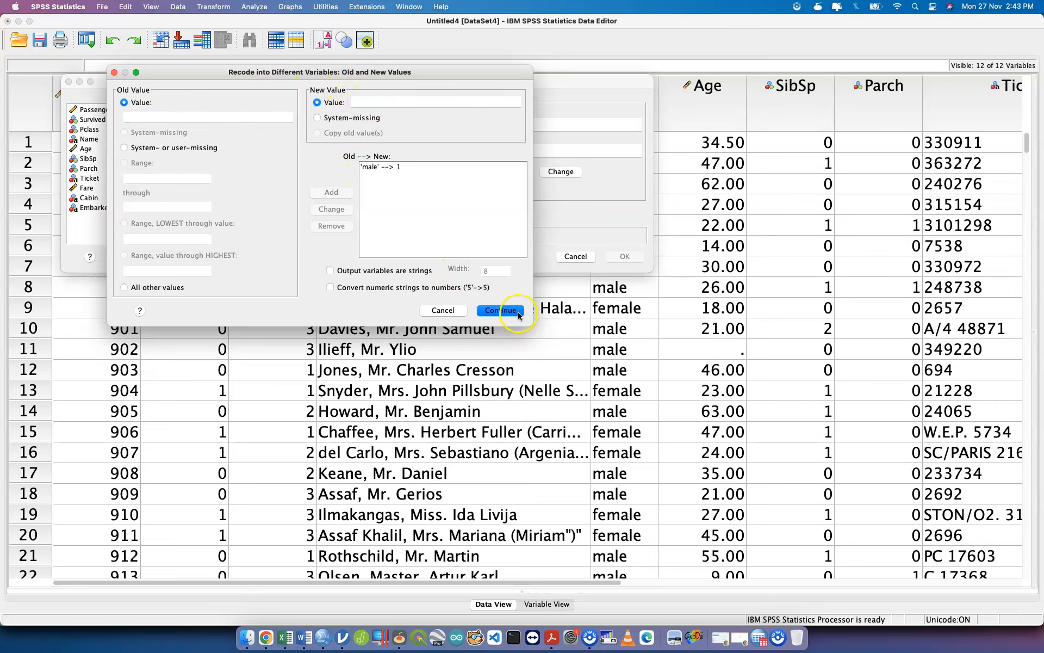
{"action": "left_click", "coordinate": [518, 314]}
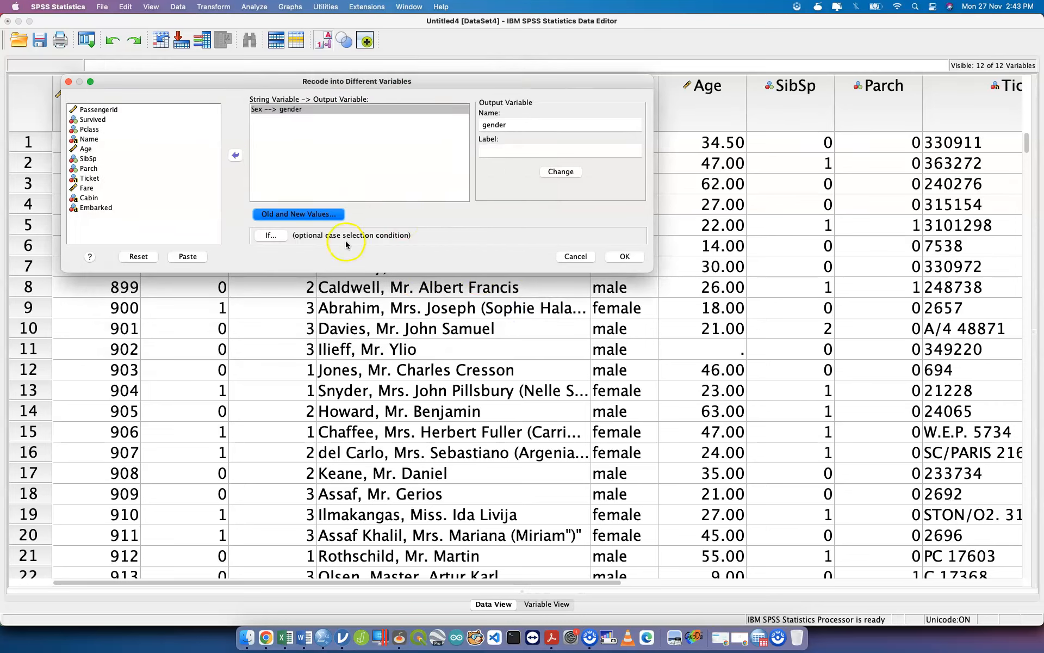
- Add the recode rule mapping female to 2 and paste the recode command into the syntax file
{"action": "left_click", "coordinate": [309, 220]}
{"action": "left_click", "coordinate": [176, 116]}
{"action": "type", "text": "female"}
{"action": "key", "text": "Tab"}
{"action": "key", "text": "Tab"}
{"action": "type", "text": "2"}
{"action": "left_click", "coordinate": [332, 192]}
{"action": "left_click", "coordinate": [501, 311]}
{"action": "left_click", "coordinate": [191, 258]}
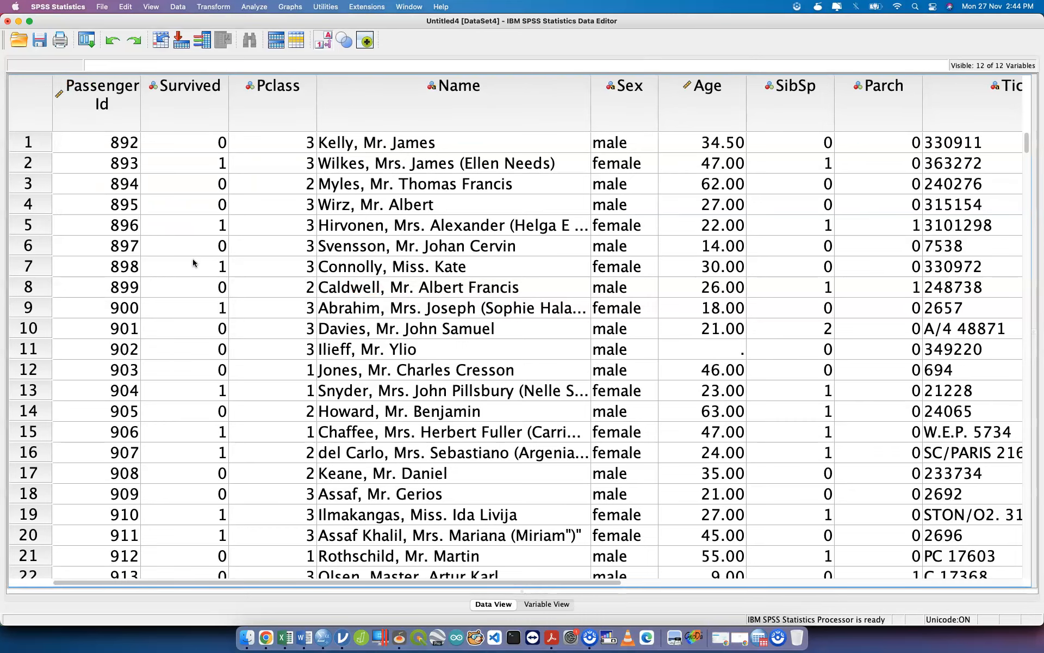
- In the SPSSFood.sps syntax, add the comment "*likelihood of living TITANIC" above the DataSet4 recode block, with blank lines around it
{"action": "key", "text": "ctrl+Up"}
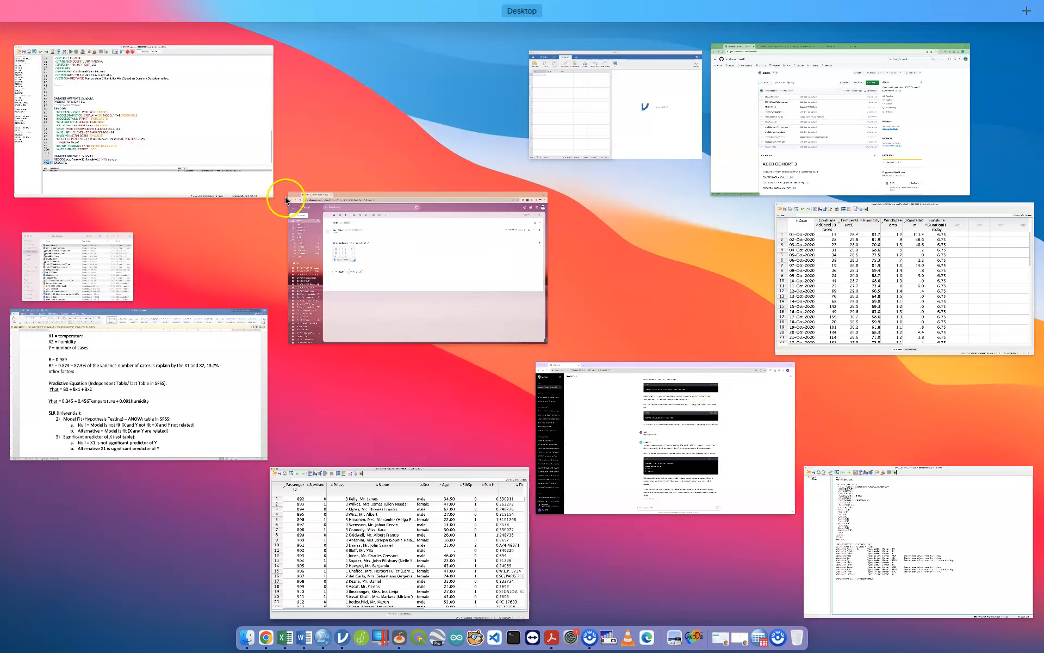
{"action": "left_click", "coordinate": [229, 164]}
{"action": "left_click", "coordinate": [335, 441]}
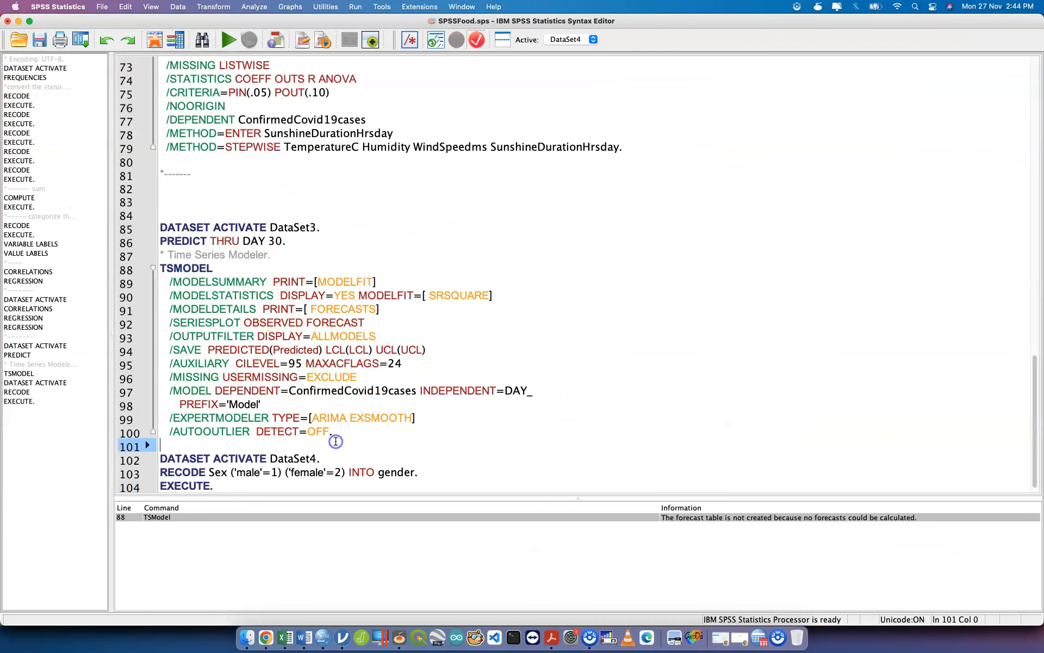
{"action": "key", "text": "Return"}
{"action": "key", "text": "Return"}
{"action": "key", "text": "Up"}
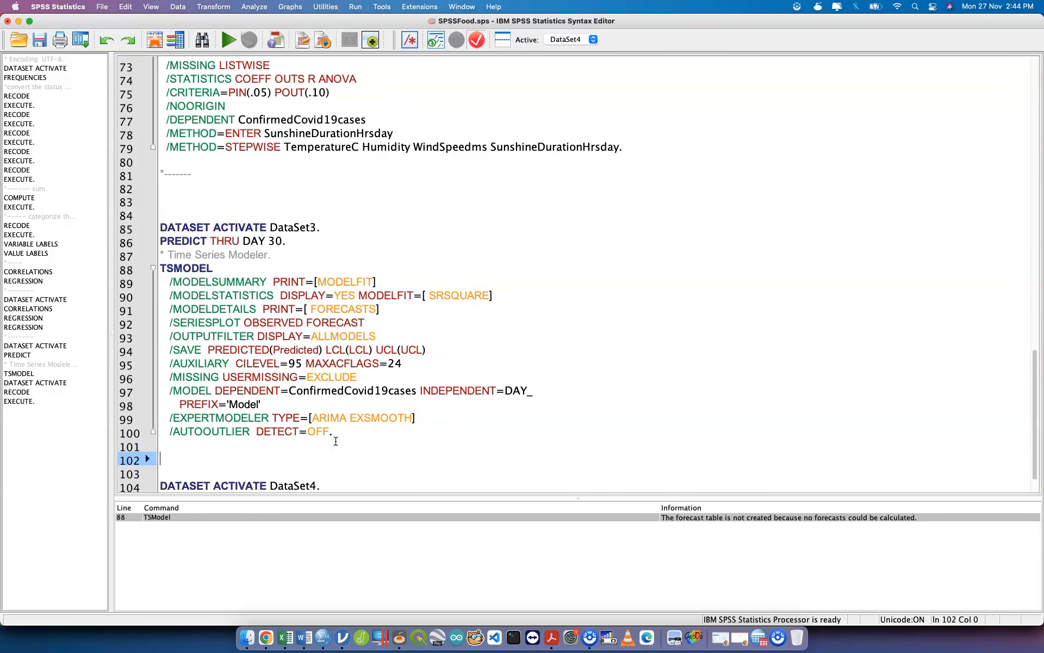
{"action": "type", "text": "*"}
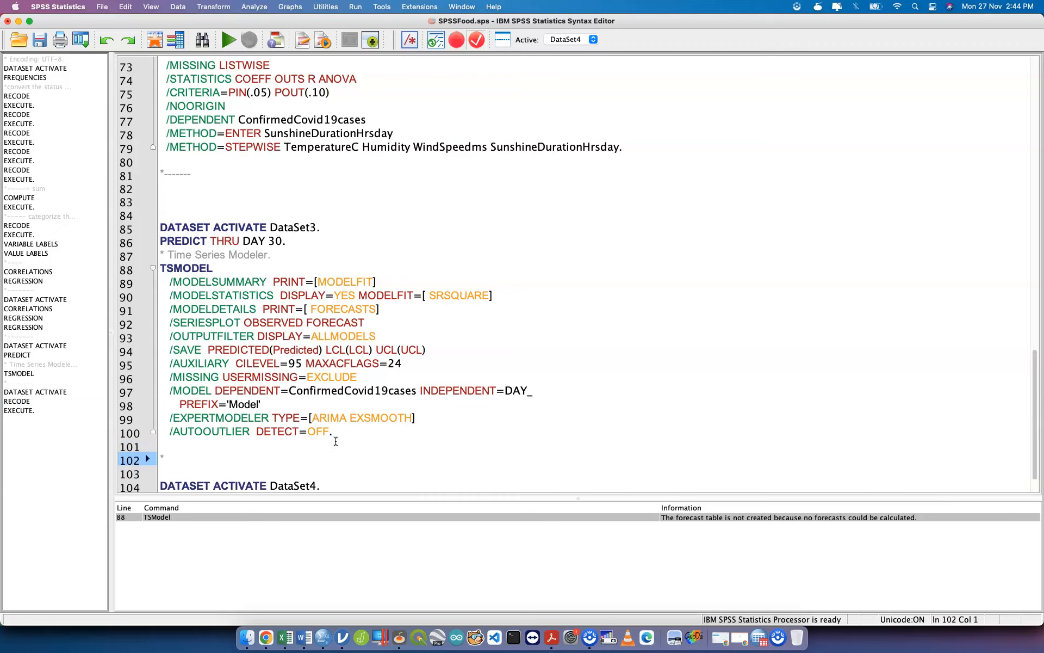
{"action": "type", "text": "likelihood of li"}
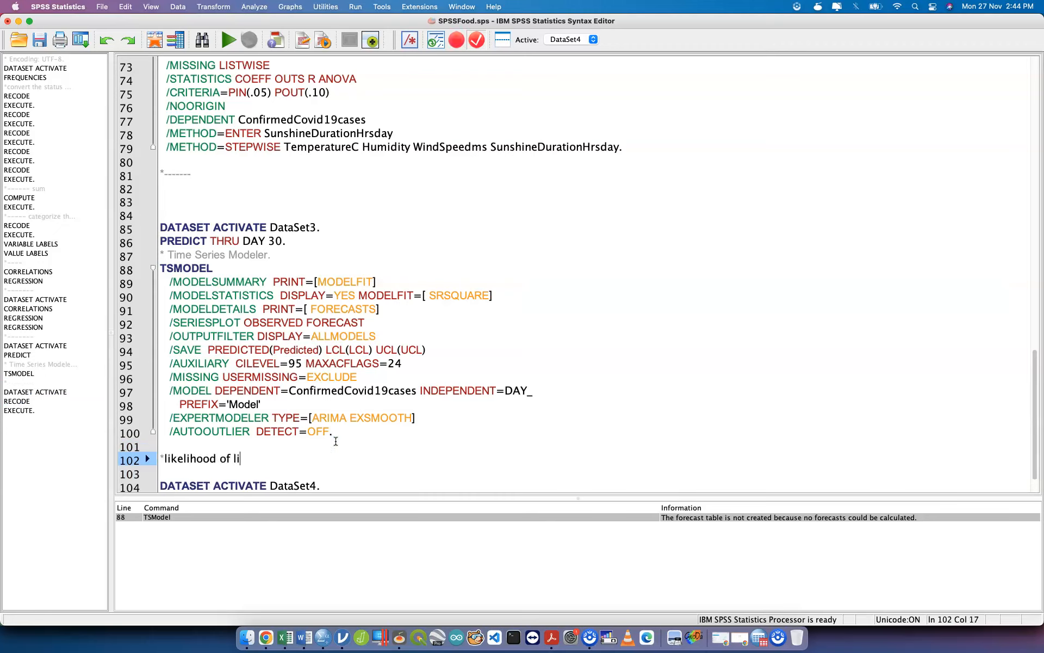
{"action": "type", "text": "ving TITAN"}
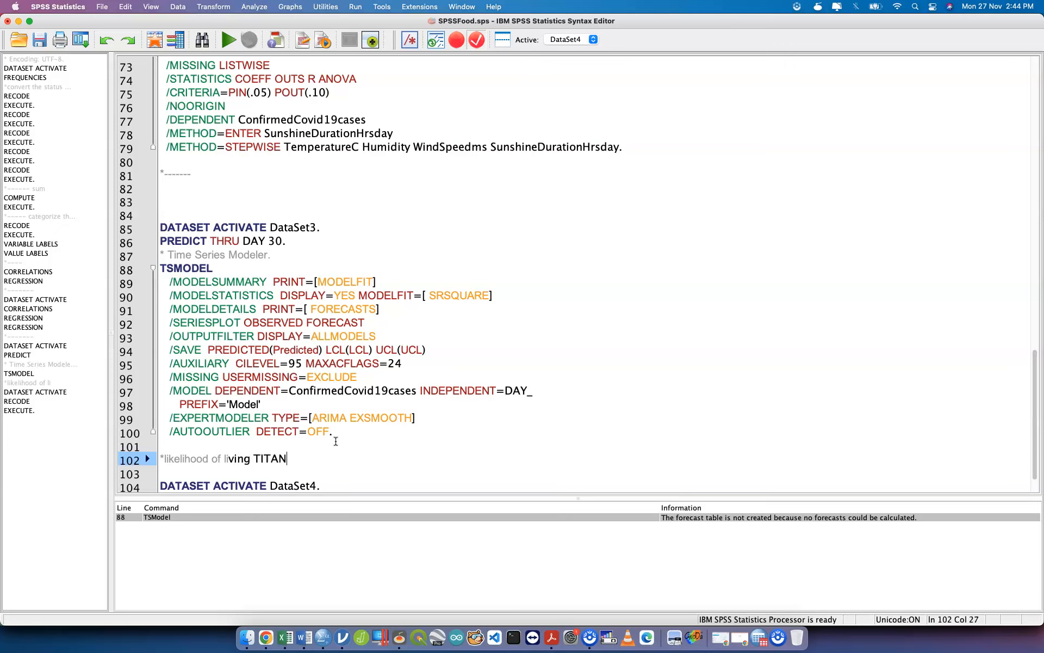
{"action": "type", "text": "IC"}
{"action": "left_click", "coordinate": [333, 468]}
{"action": "key", "text": "Return"}
- Run only the syntax block that activates DataSet4 and recodes Sex into gender
{"action": "left_click", "coordinate": [321, 428]}
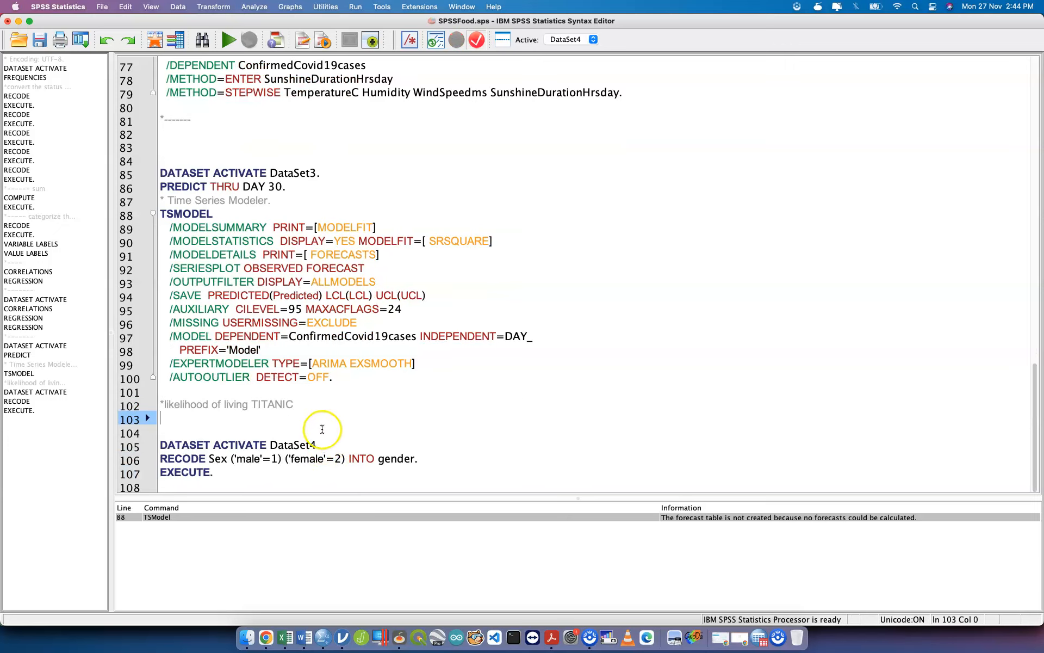
{"action": "left_click", "coordinate": [315, 478], "text": "shift"}
{"action": "key", "text": "super+r"}
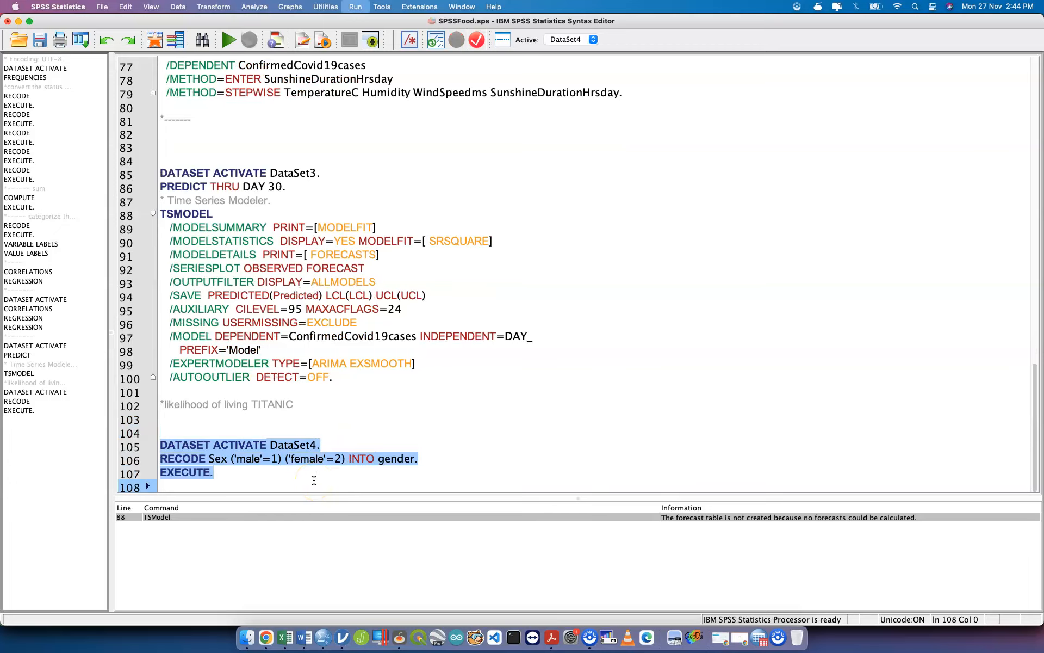
- Switch to the Titanic dataset window, check the gender column, and widen the Embarked column to show its full name
{"action": "key", "text": "ctrl+Up"}
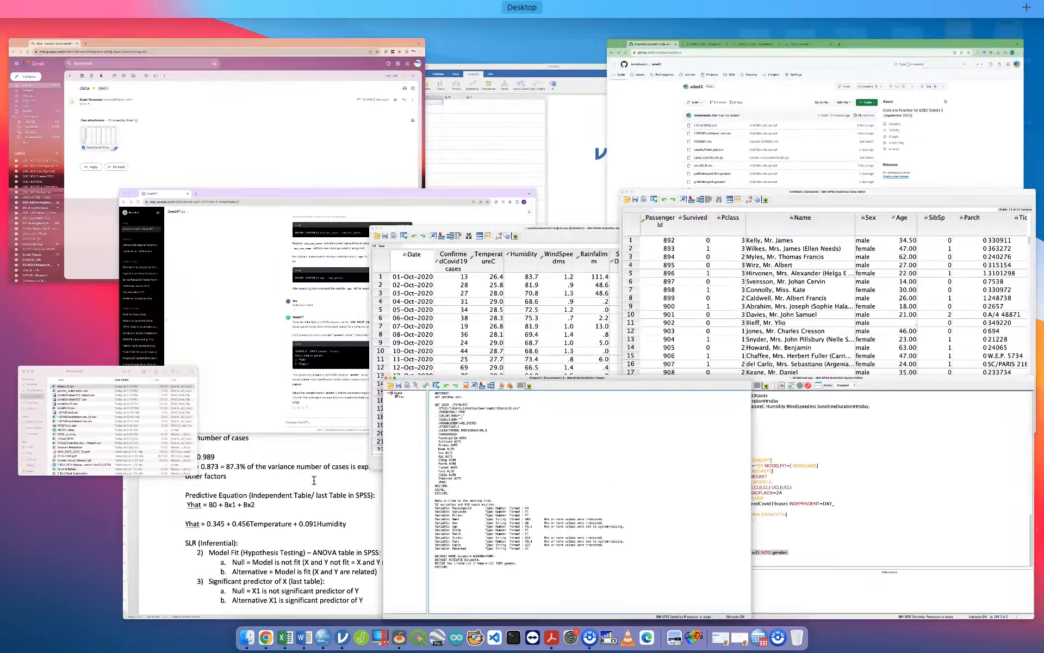
{"action": "left_click", "coordinate": [683, 429]}
{"action": "key", "text": "ctrl+Up"}
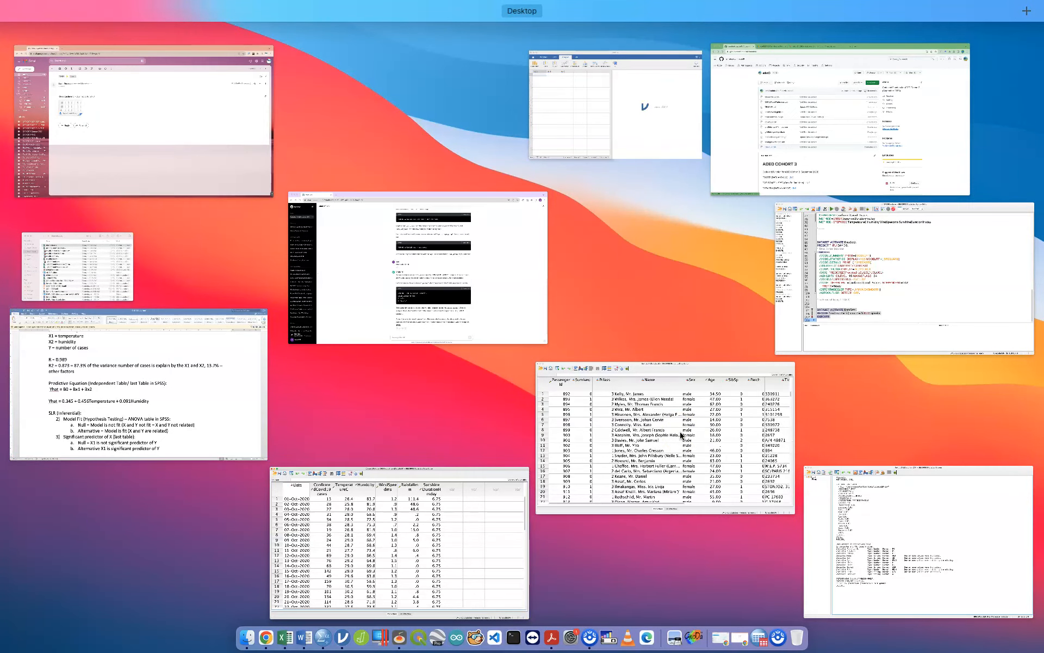
{"action": "left_click", "coordinate": [681, 435]}
{"action": "scroll", "coordinate": [808, 441], "scroll_direction": "right", "scroll_amount": 10}
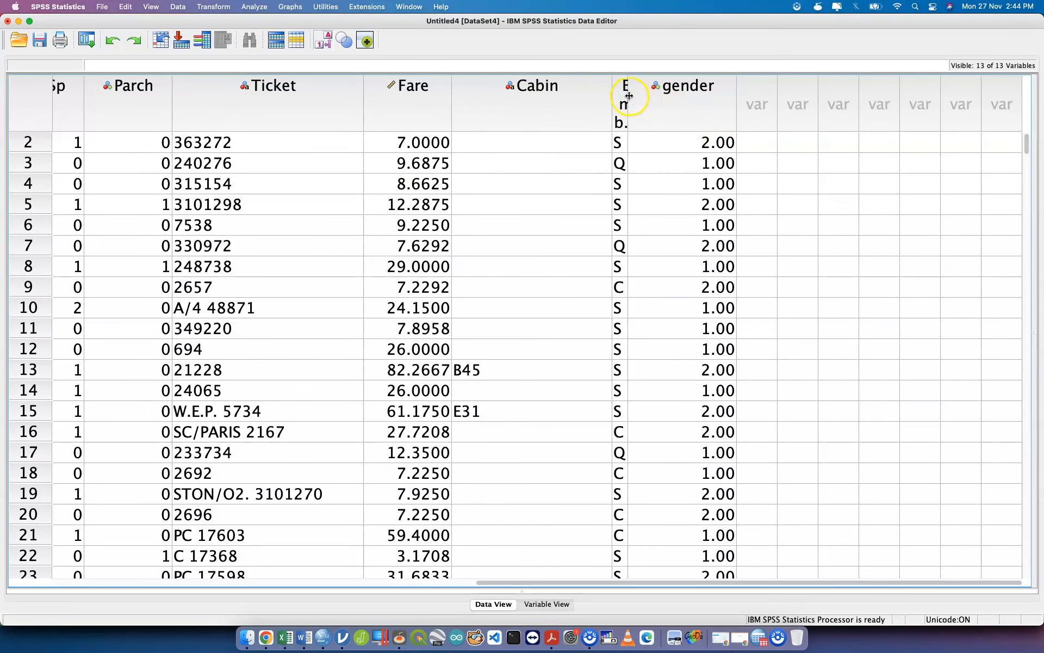
{"action": "left_click_drag", "start_coordinate": [627, 94], "coordinate": [681, 97]}
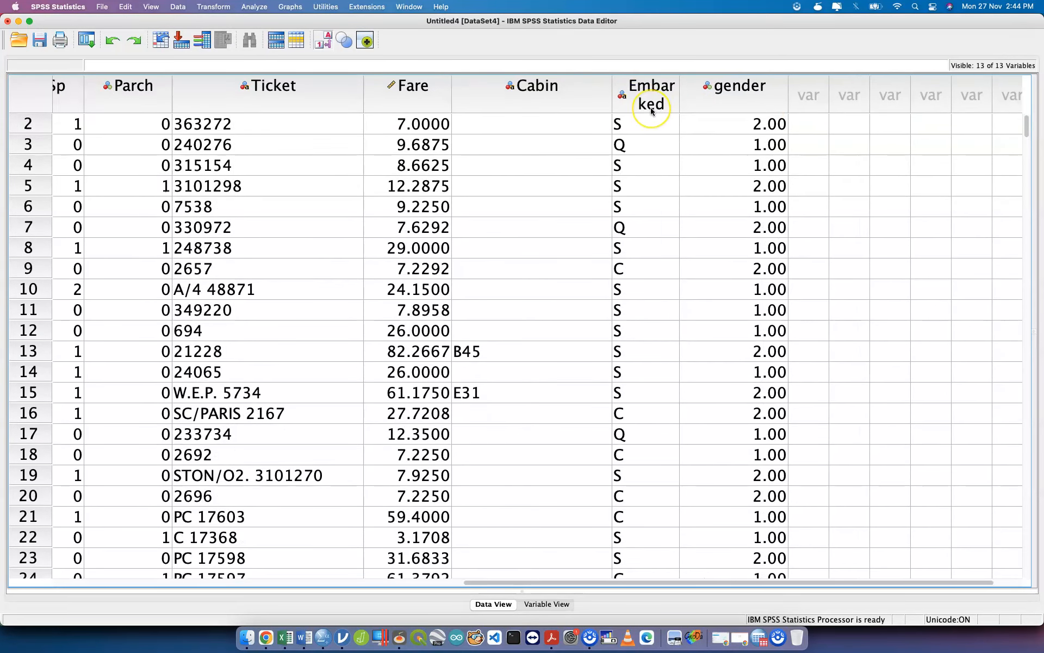
- Locate titanicLR.csv in the Downloads folder in Finder, then return to the SPSS data editor
{"action": "key", "text": "ctrl+Up"}
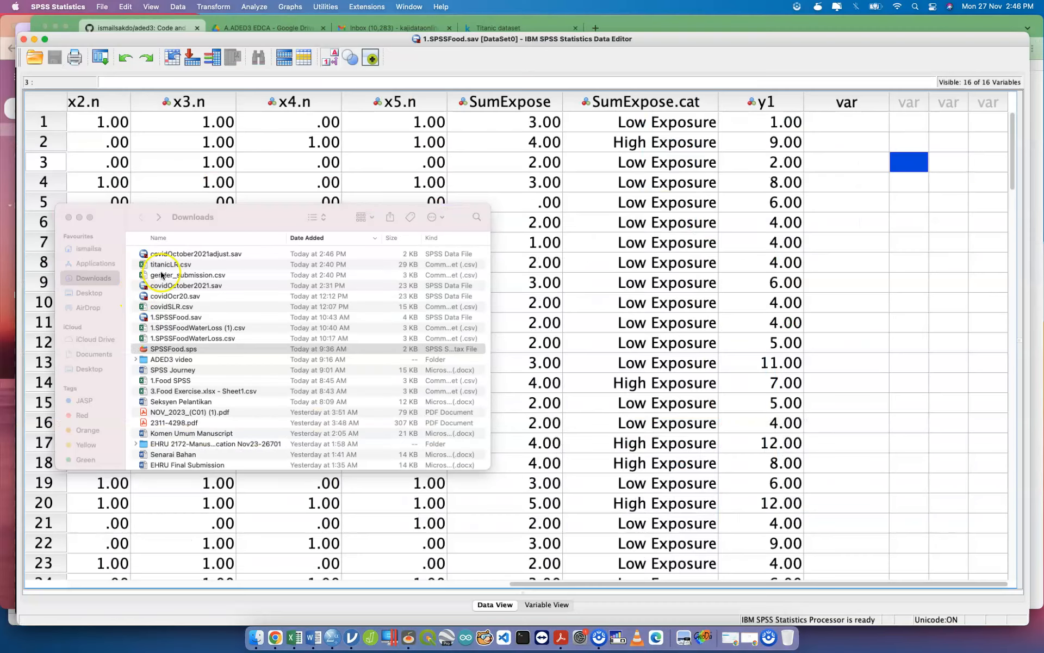
{"action": "left_click", "coordinate": [209, 263]}
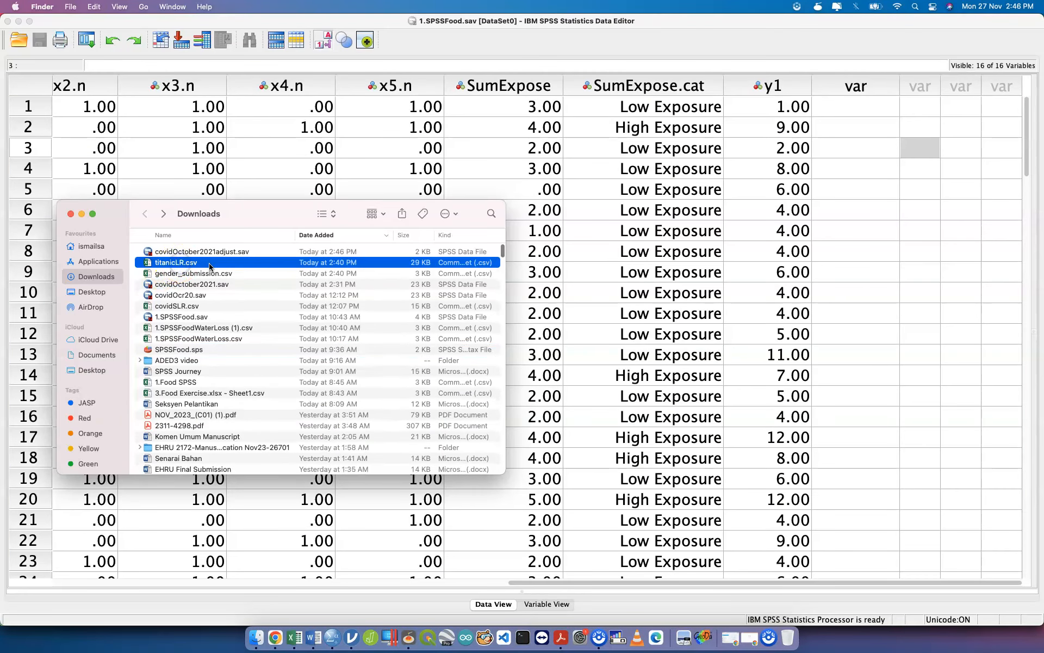
{"action": "left_click", "coordinate": [191, 265]}
{"action": "left_click", "coordinate": [192, 259]}
{"action": "left_click", "coordinate": [502, 41]}
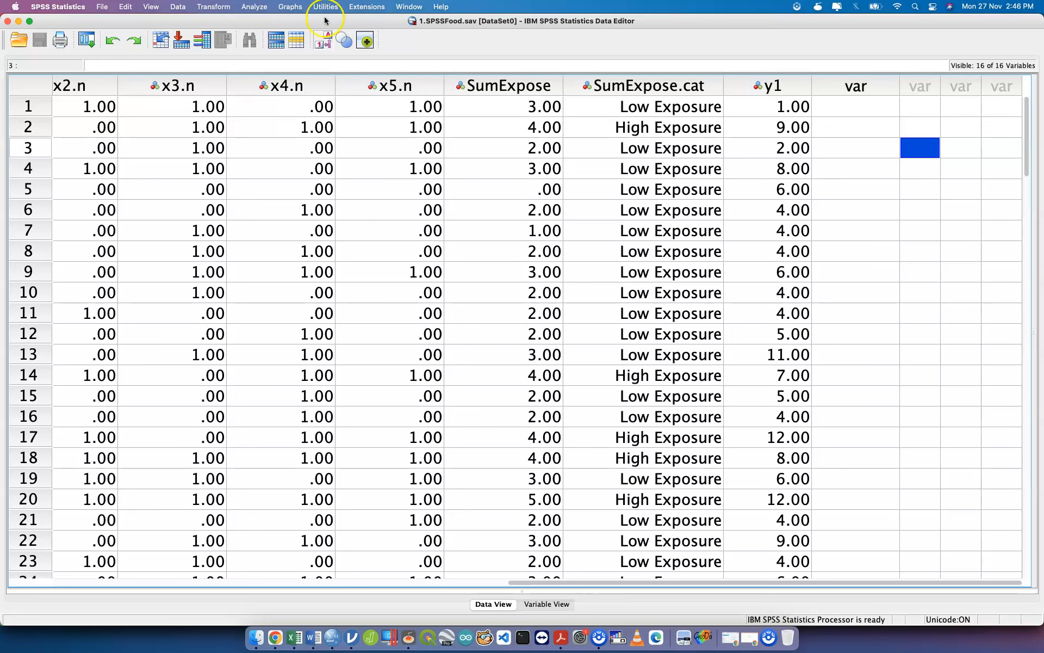
- Import titanicLR.csv from Downloads as CSV data, with variable names in the first line and comma as the delimiter
{"action": "left_click", "coordinate": [103, 10]}
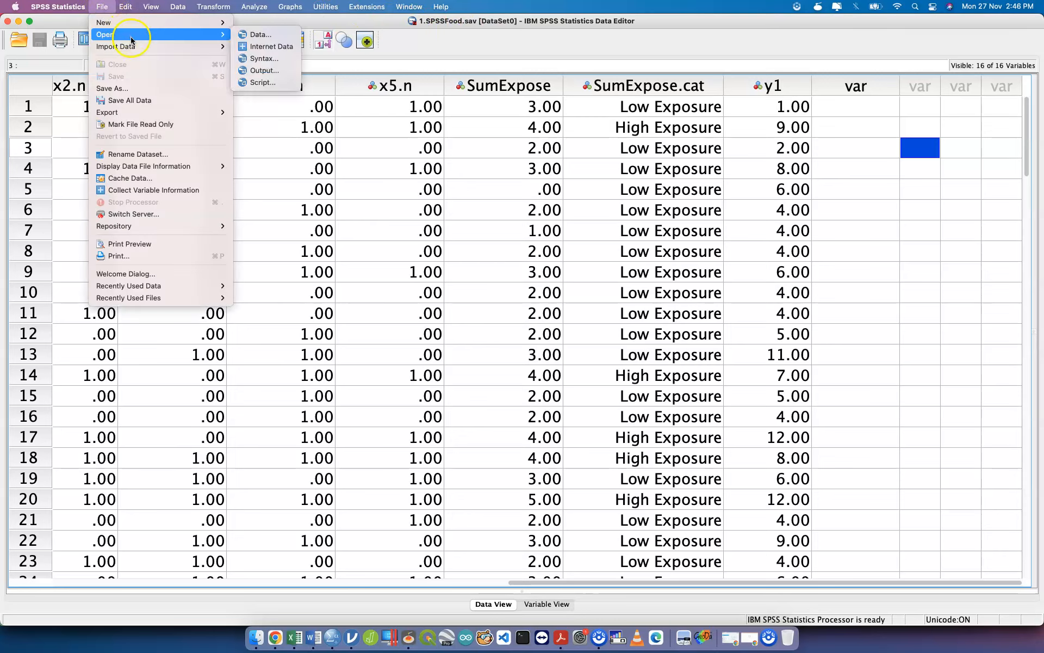
{"action": "mouse_move", "coordinate": [140, 47]}
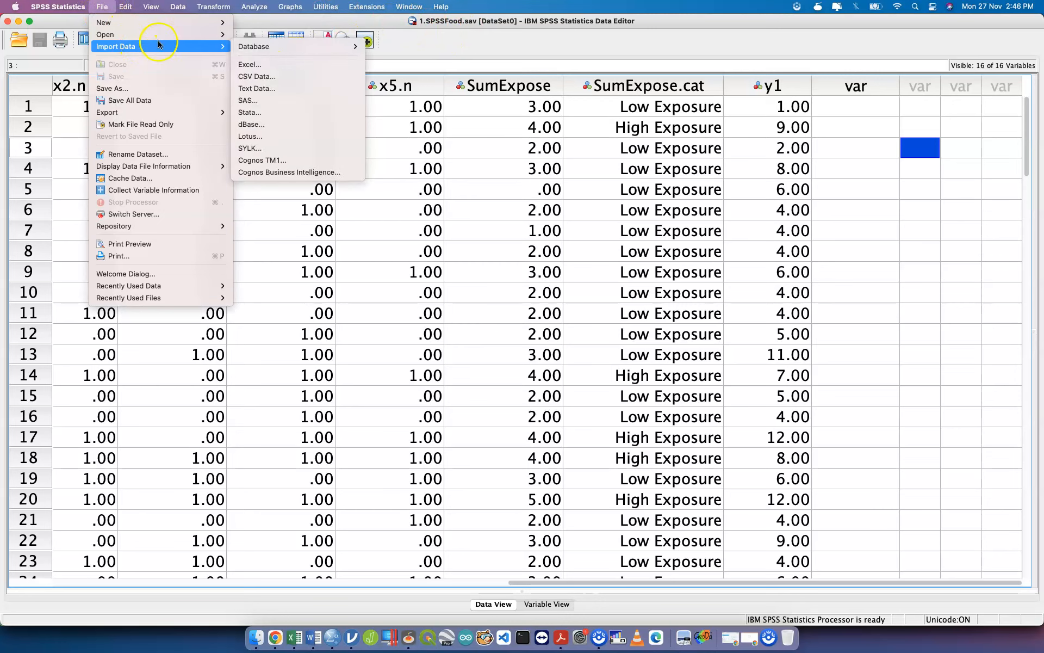
{"action": "left_click", "coordinate": [278, 82]}
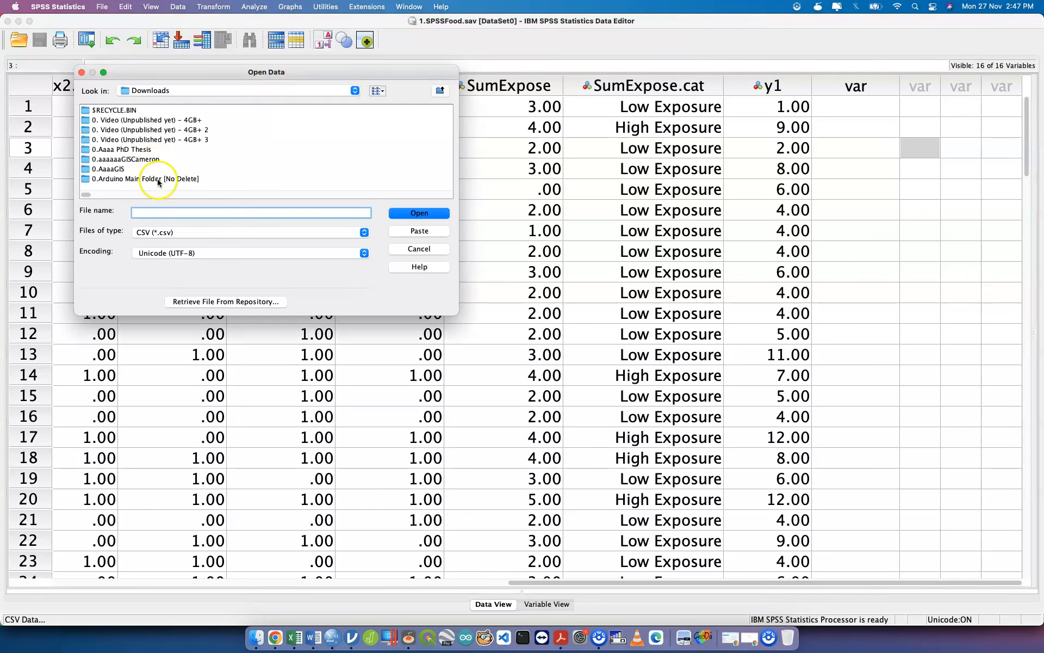
{"action": "type", "text": "tit"}
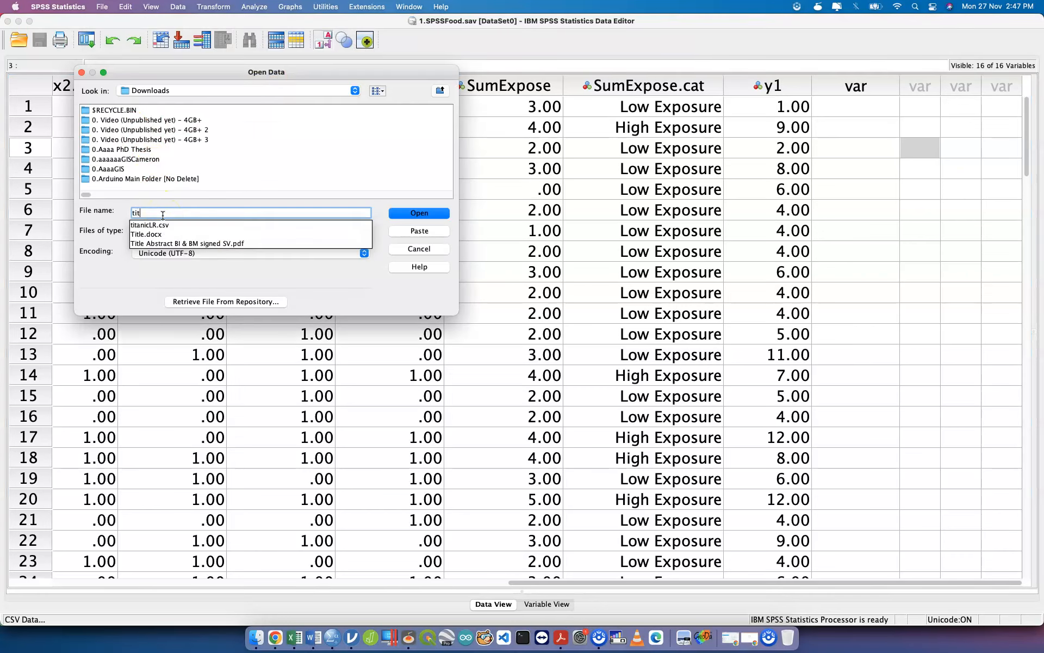
{"action": "left_click", "coordinate": [168, 225]}
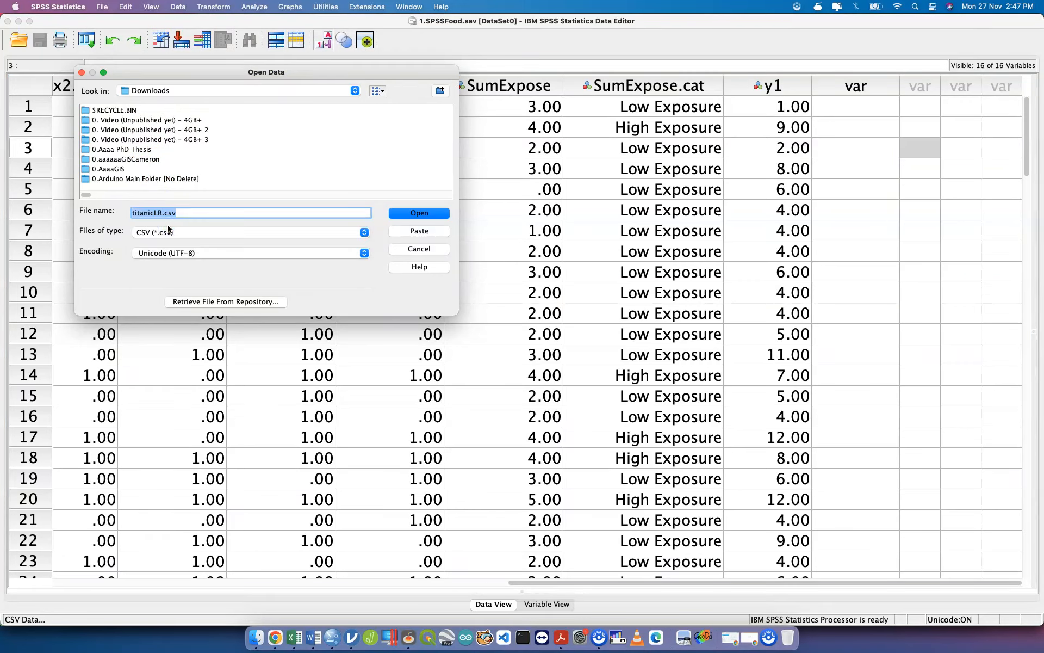
{"action": "left_click", "coordinate": [436, 213]}
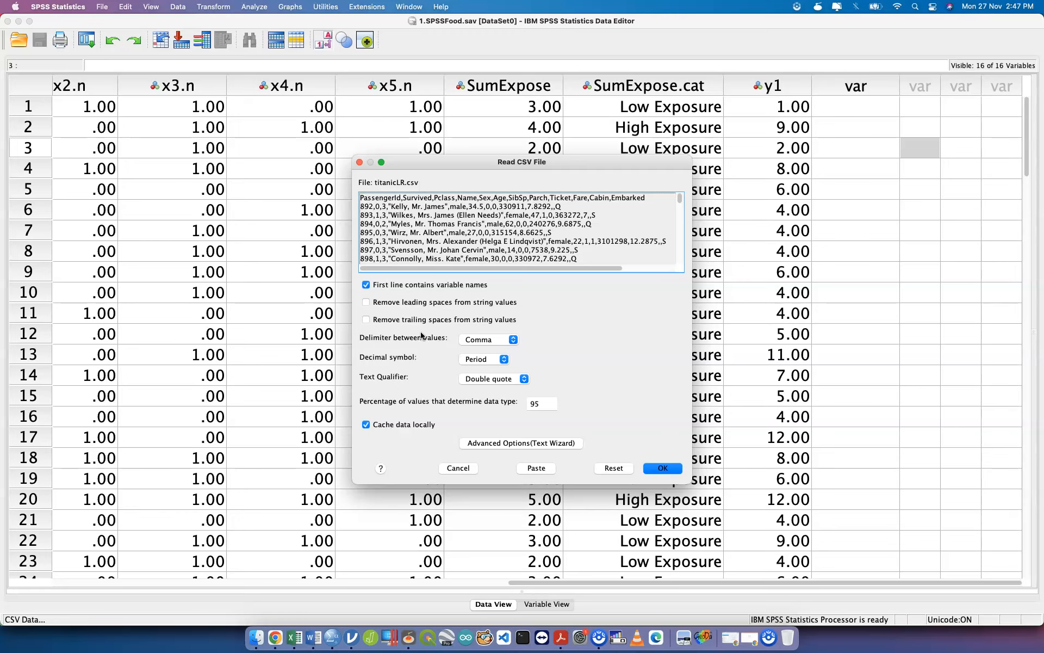
{"action": "left_click", "coordinate": [496, 344]}
{"action": "left_click", "coordinate": [674, 475]}
- Bring the newly imported Titanic dataset window to the front and enlarge it to fill the screen
{"action": "key", "text": "ctrl+Up"}
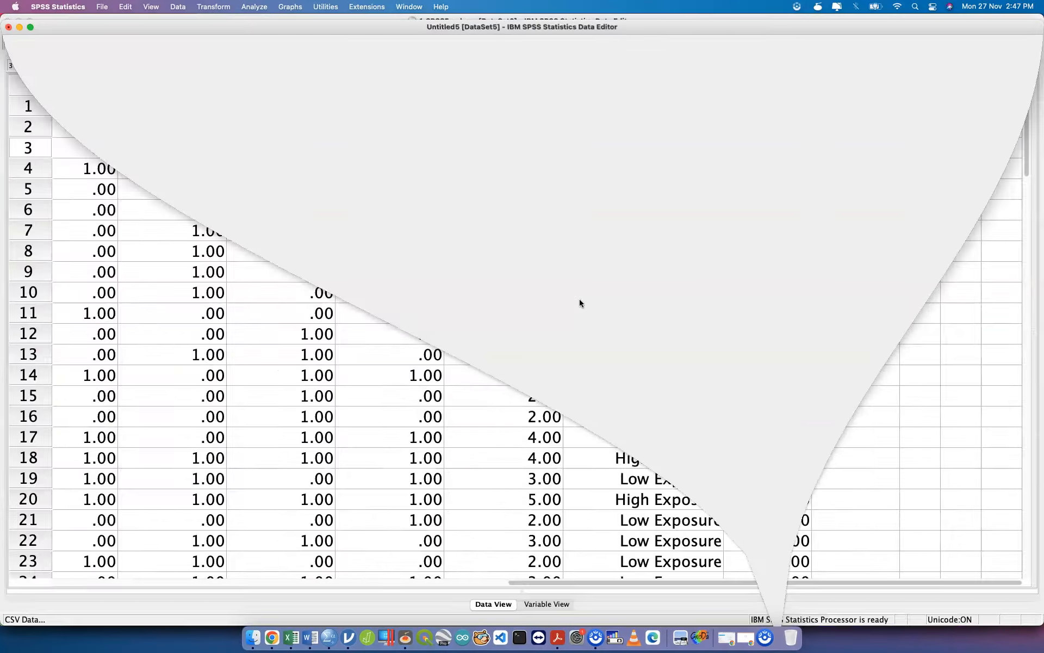
{"action": "key", "text": "ctrl+Up"}
{"action": "key", "text": "ctrl+Up"}
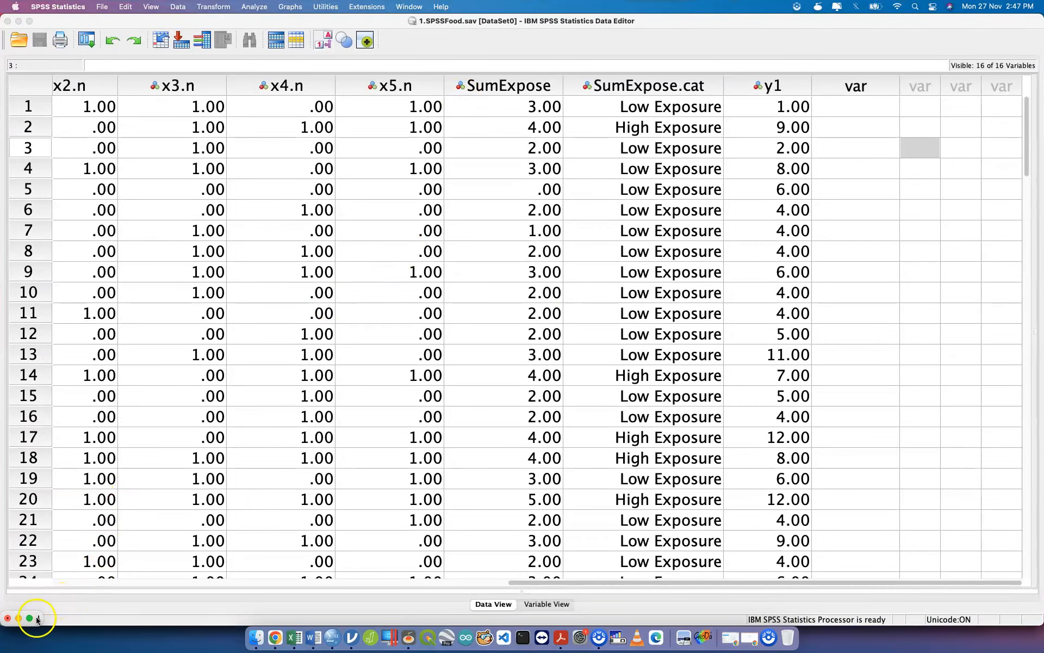
{"action": "left_click", "coordinate": [30, 617]}
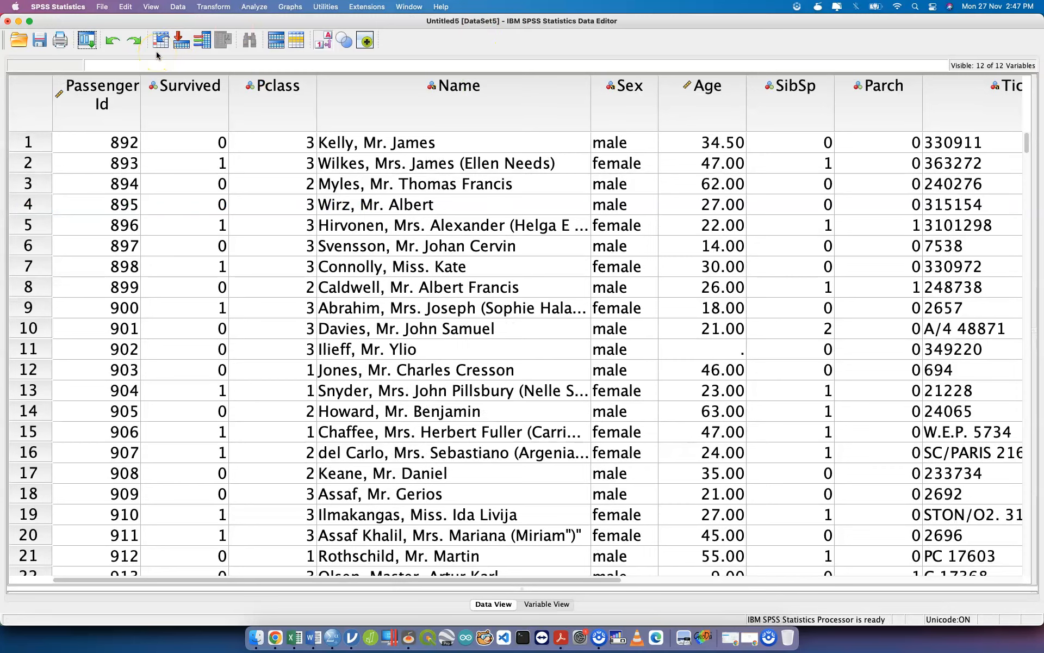
- Save the imported dataset in Downloads as an SPSS Statistics file named titanicLR
{"action": "left_click", "coordinate": [34, 47]}
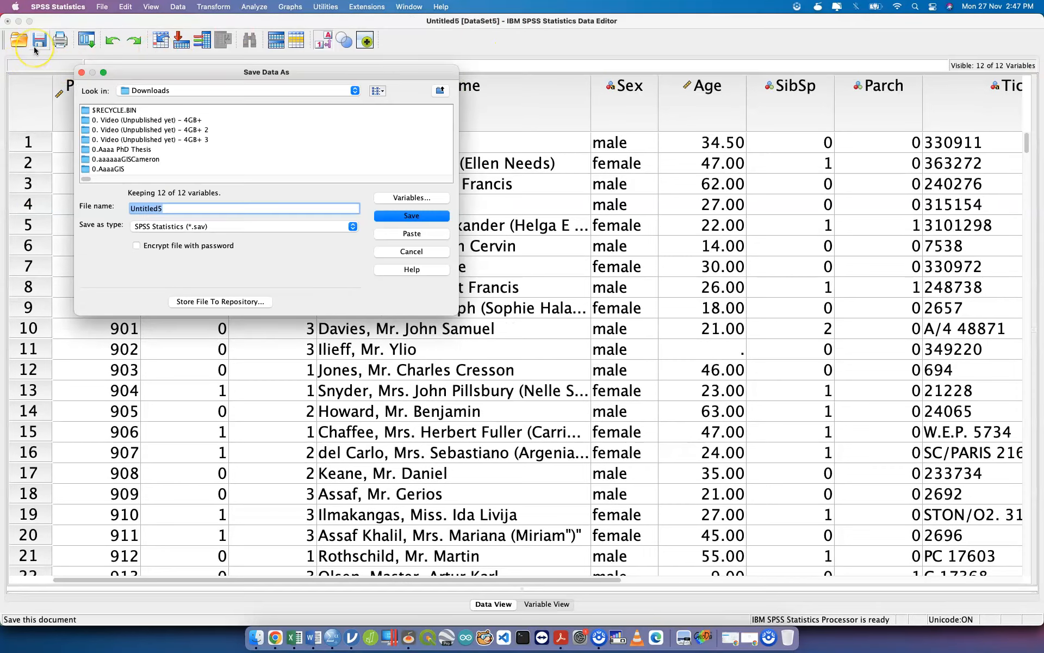
{"action": "type", "text": "titain"}
{"action": "key", "text": "BackSpace"}
{"action": "key", "text": "BackSpace"}
{"action": "type", "text": "nicLR"}
{"action": "key", "text": "Return"}
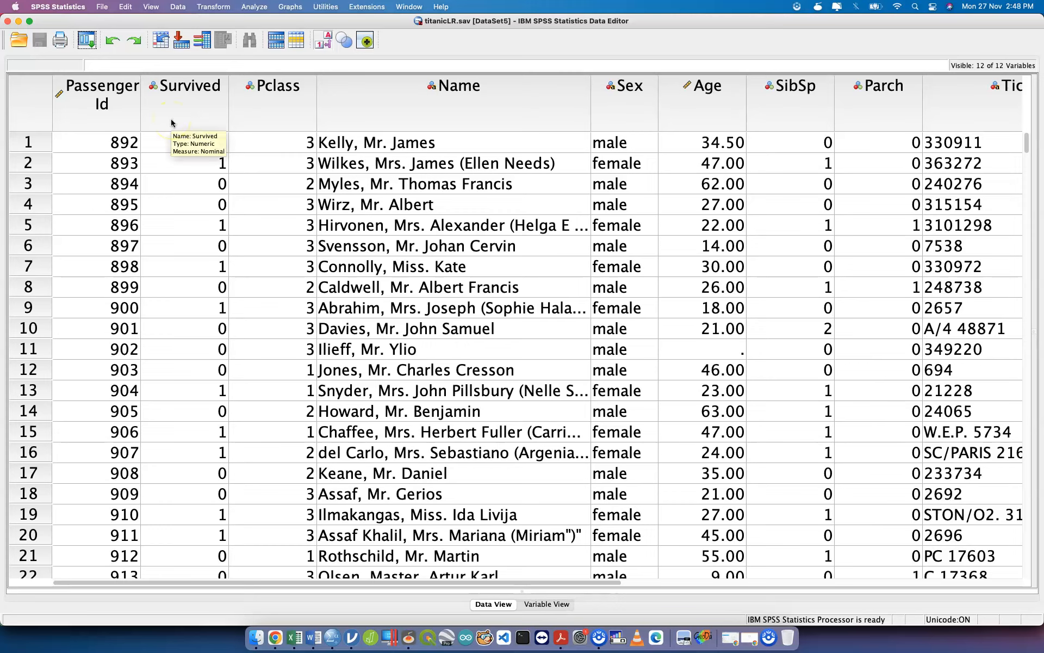
- Examine the variable types in the variable definitions, paying attention to the type of Sex
{"action": "left_click", "coordinate": [547, 607]}
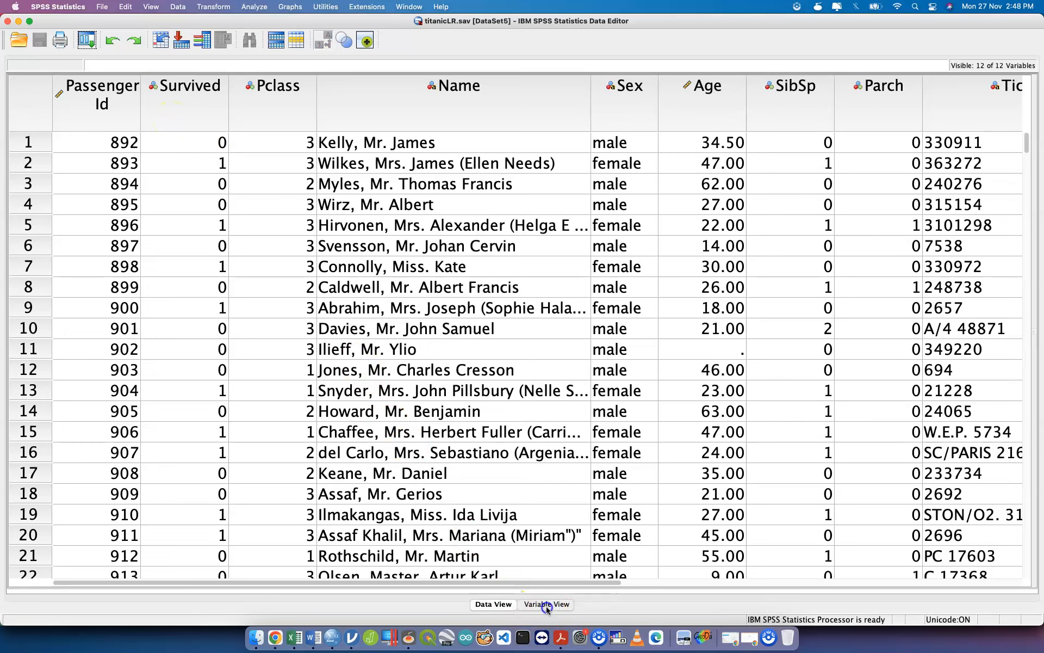
{"action": "left_click", "coordinate": [218, 95]}
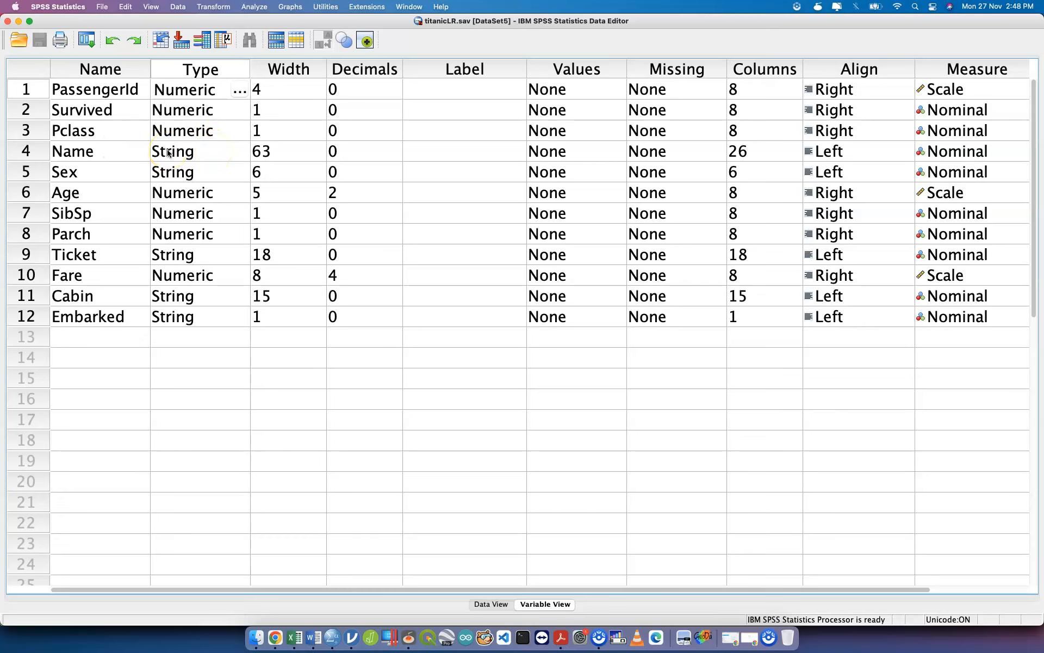
{"action": "left_click", "coordinate": [109, 179]}
{"action": "left_click", "coordinate": [175, 176]}
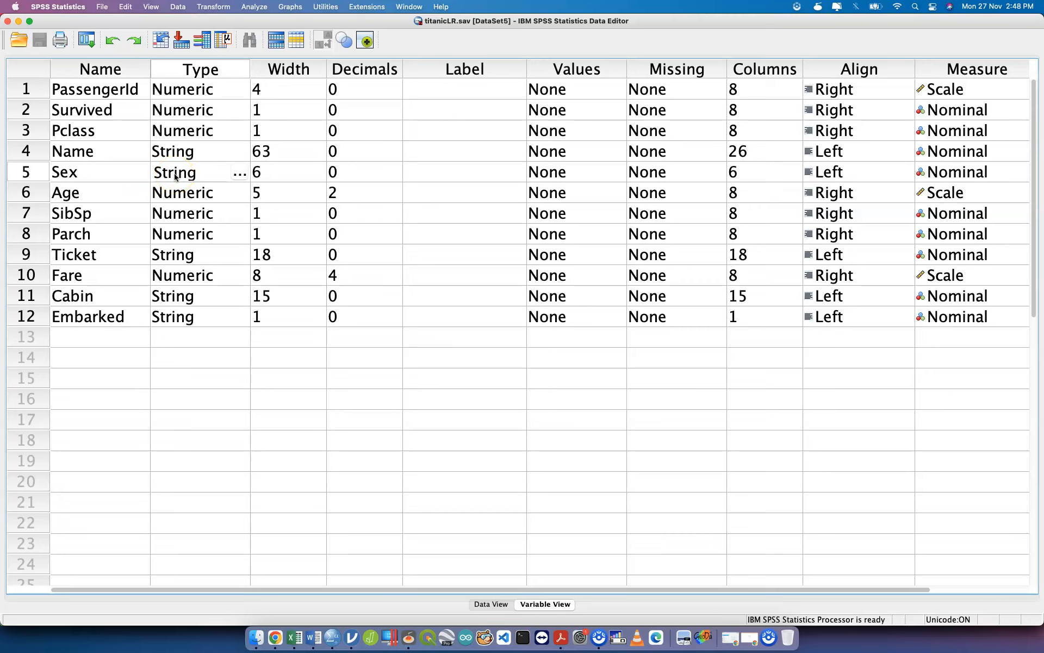
{"action": "left_click", "coordinate": [110, 173]}
{"action": "left_click", "coordinate": [176, 176]}
- Go from the Cabin variable's definition to its data column and widen the neighbouring Embarked column to make its name readable
{"action": "left_click", "coordinate": [112, 299]}
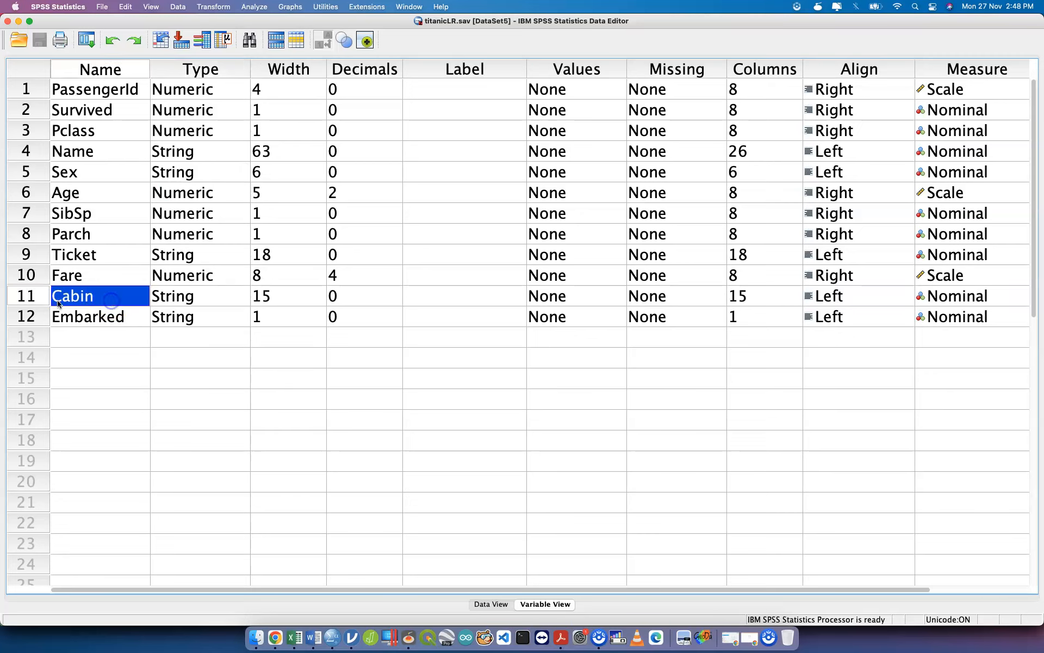
{"action": "double_click", "coordinate": [23, 295]}
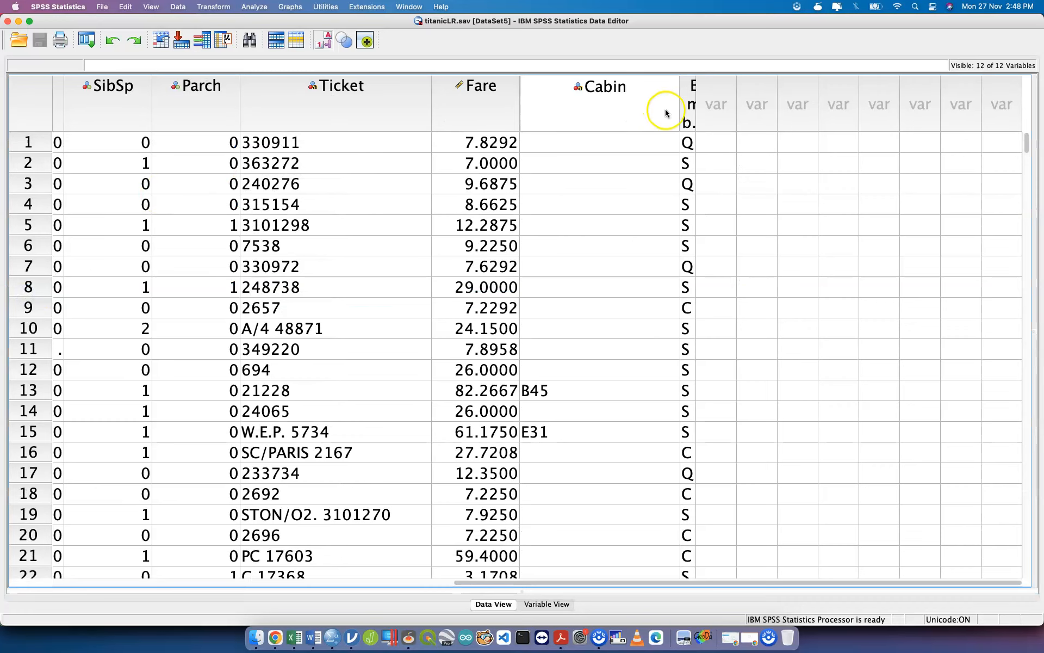
{"action": "left_click_drag", "start_coordinate": [695, 105], "coordinate": [748, 105]}
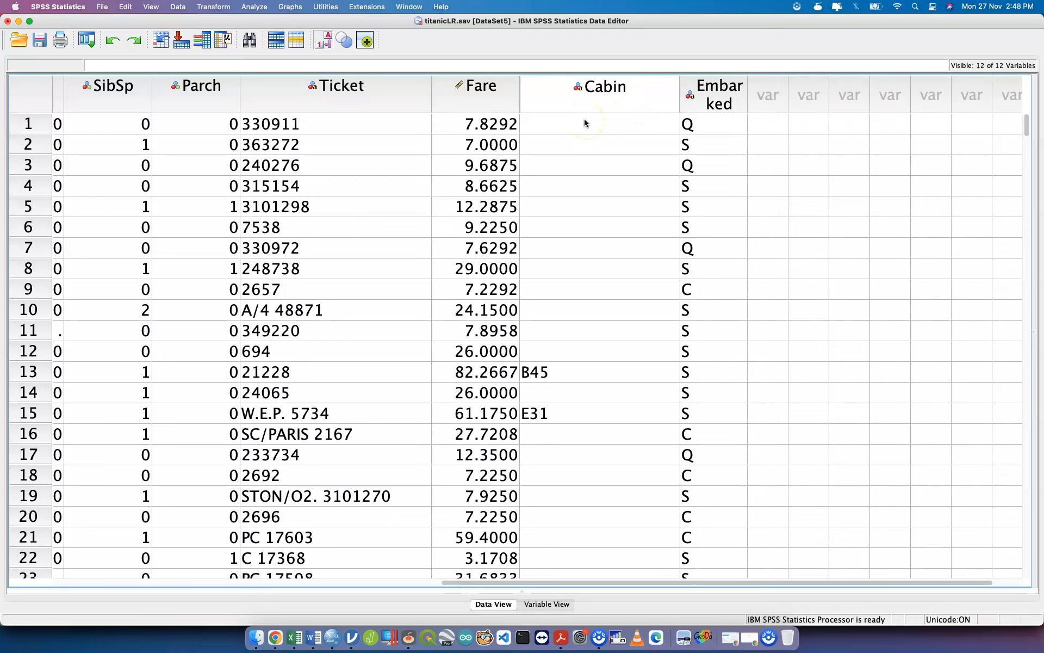
- Examine the definitions of Cabin, Embarked and Sex and the values in the Embarked column to identify string variables
{"action": "double_click", "coordinate": [627, 92]}
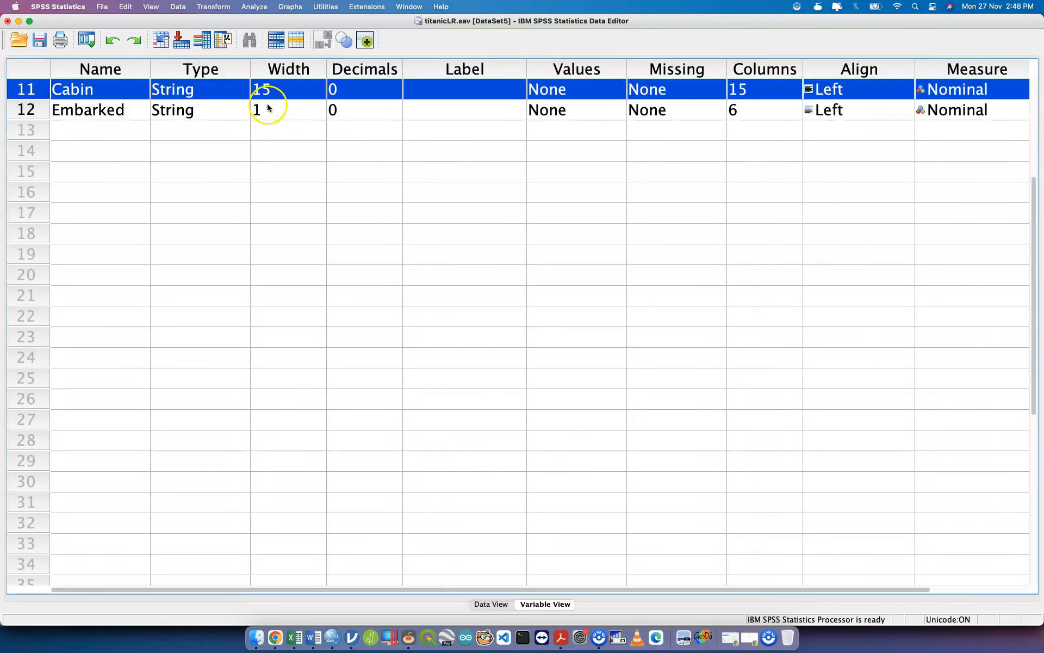
{"action": "double_click", "coordinate": [26, 110]}
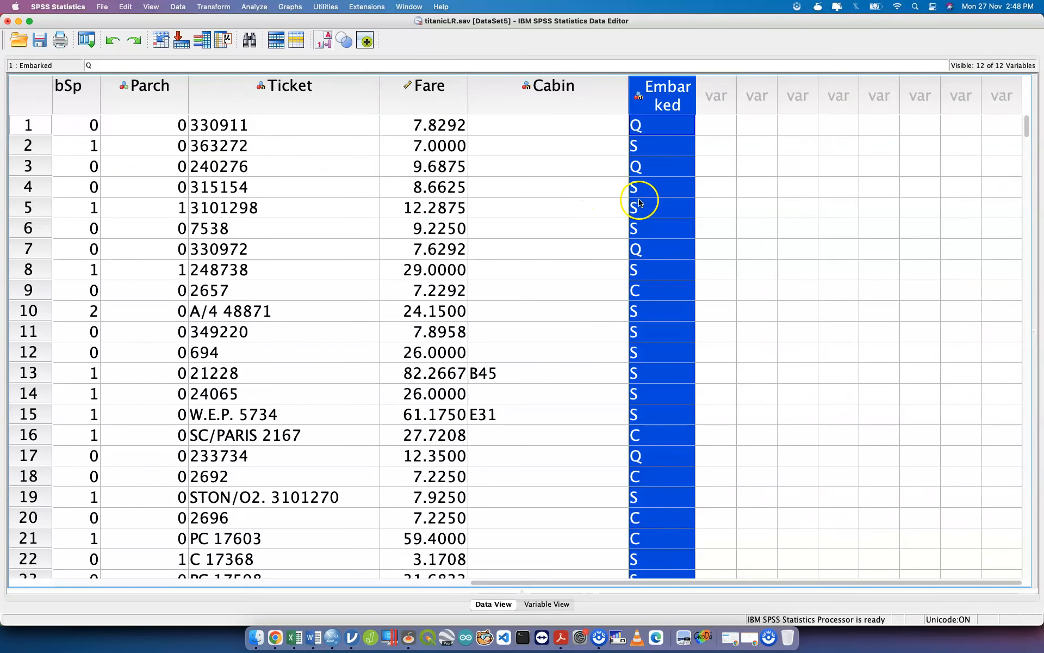
{"action": "scroll", "coordinate": [658, 246], "scroll_direction": "down", "scroll_amount": 5}
{"action": "scroll", "coordinate": [655, 249], "scroll_direction": "up", "scroll_amount": 5}
{"action": "double_click", "coordinate": [667, 103]}
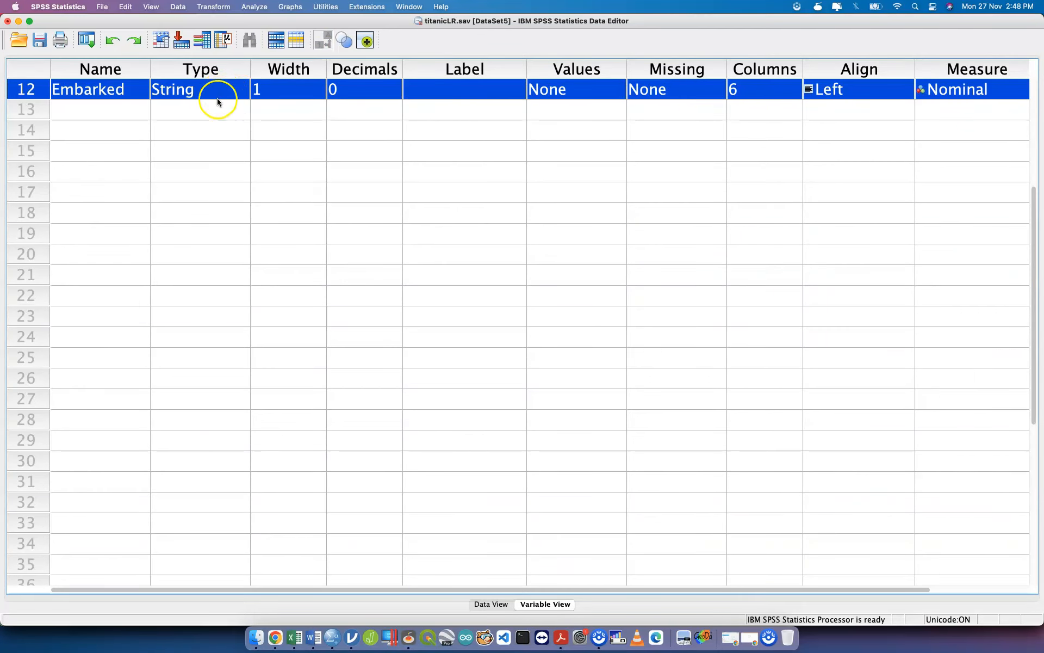
{"action": "scroll", "coordinate": [214, 104], "scroll_direction": "up", "scroll_amount": 5}
{"action": "scroll", "coordinate": [175, 163], "scroll_direction": "right", "scroll_amount": 2}
{"action": "scroll", "coordinate": [174, 174], "scroll_direction": "left", "scroll_amount": 2}
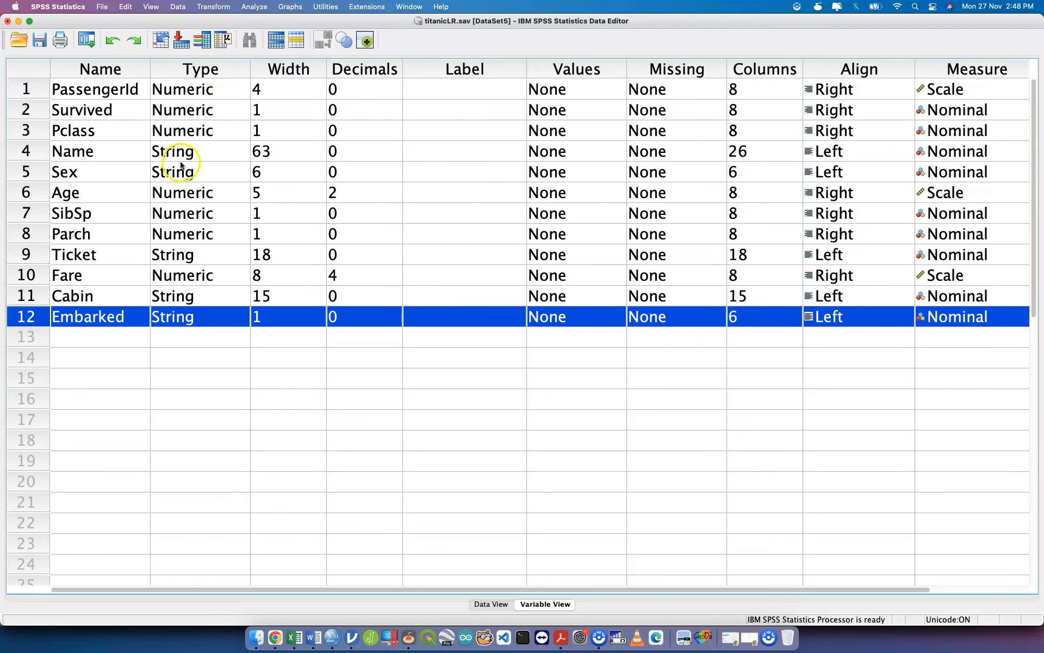
{"action": "left_click", "coordinate": [116, 178]}
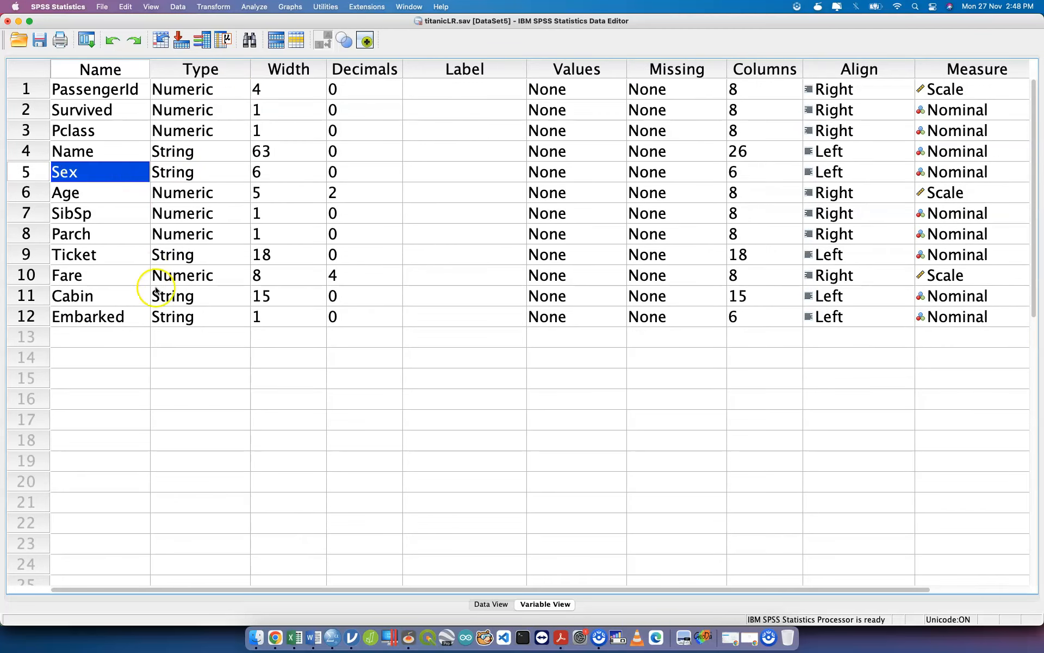
{"action": "left_click", "coordinate": [130, 319]}
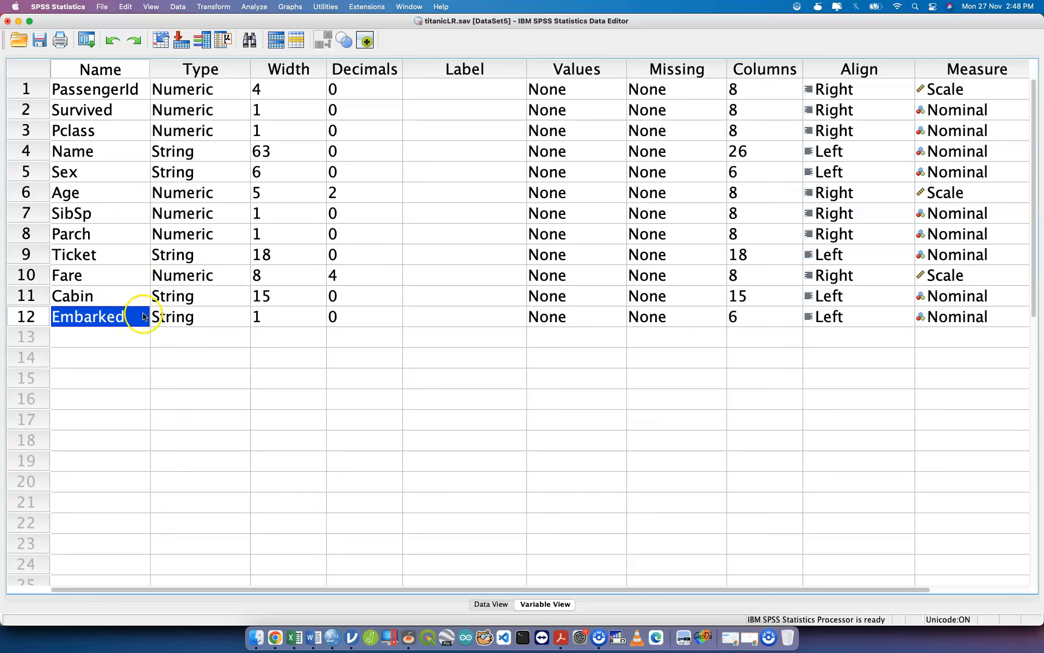
- Try changing the Sex variable's type to Numeric, check its data column, and undo the type change
{"action": "left_click", "coordinate": [216, 175]}
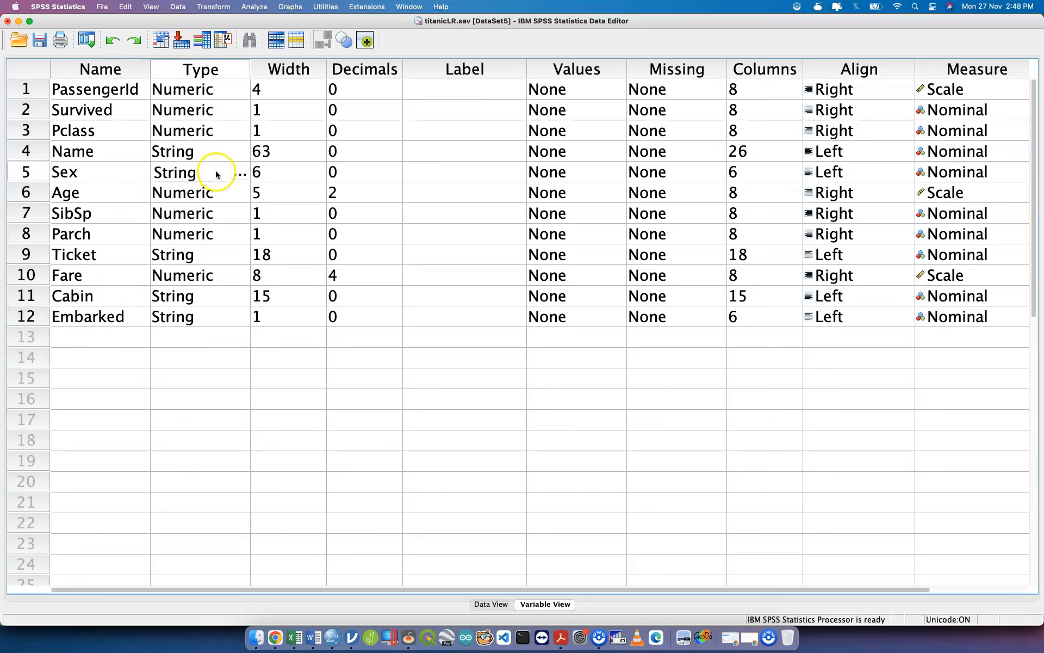
{"action": "left_click", "coordinate": [239, 174]}
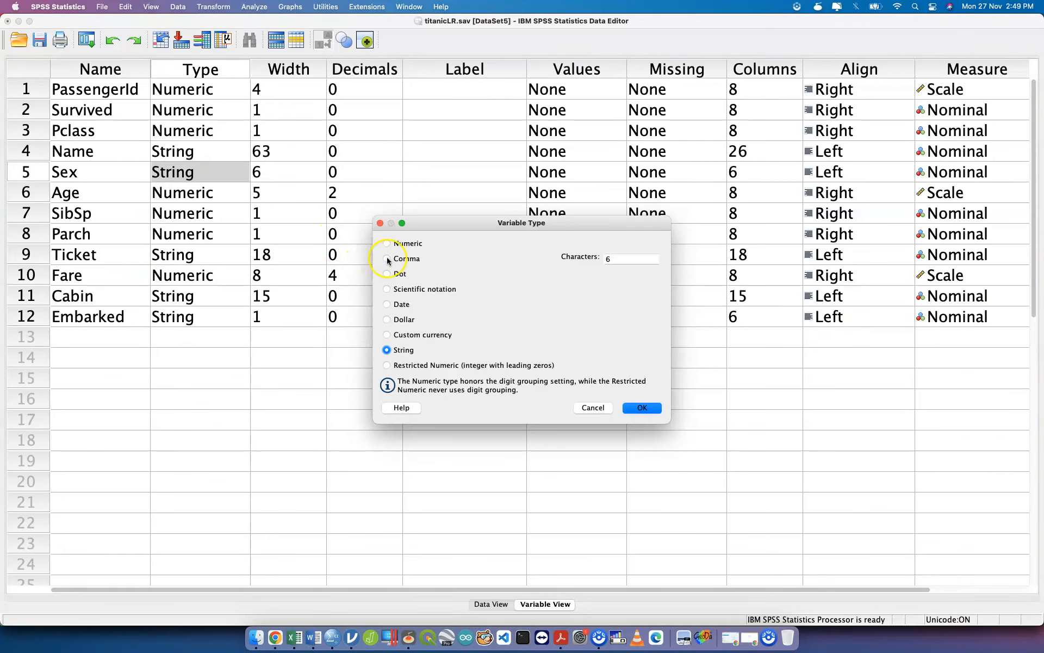
{"action": "left_click", "coordinate": [396, 244]}
{"action": "left_click", "coordinate": [640, 408]}
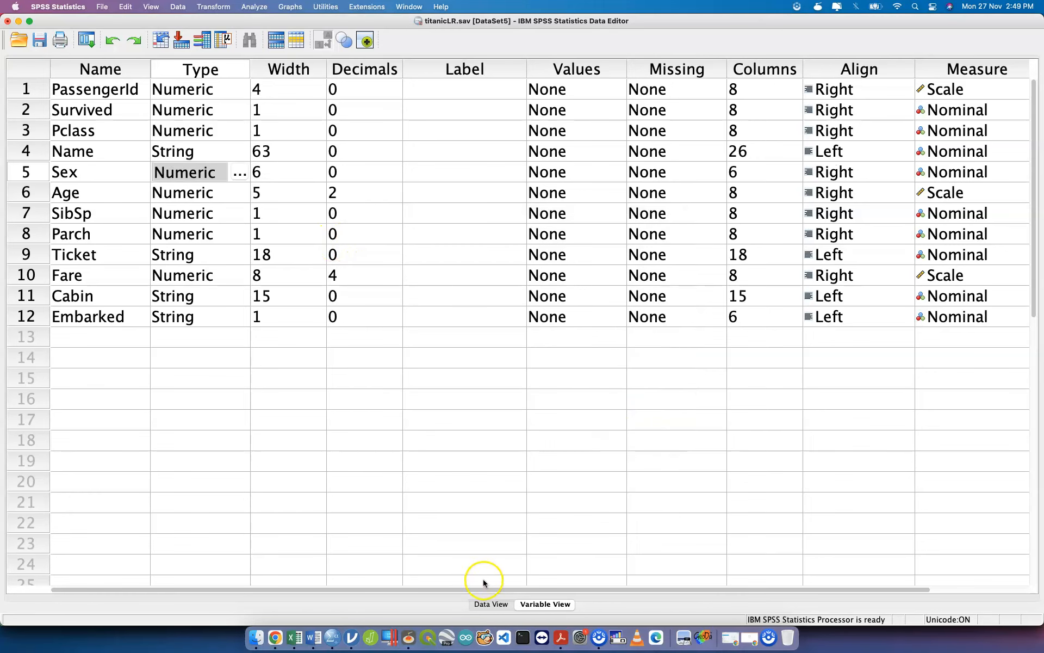
{"action": "left_click", "coordinate": [486, 603]}
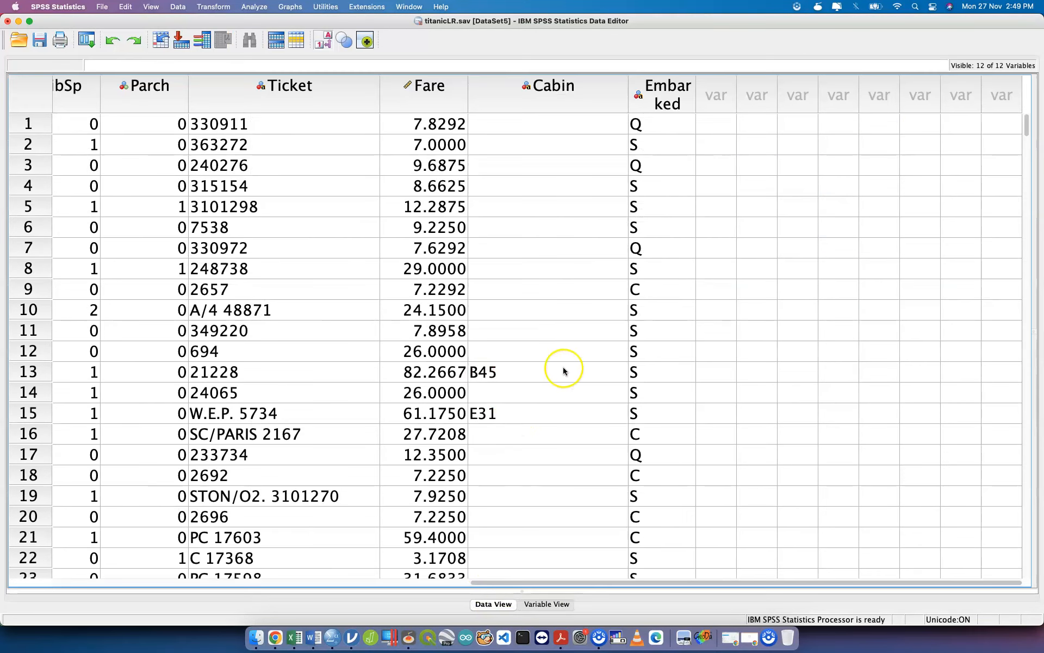
{"action": "scroll", "coordinate": [544, 370], "scroll_direction": "left", "scroll_amount": 10}
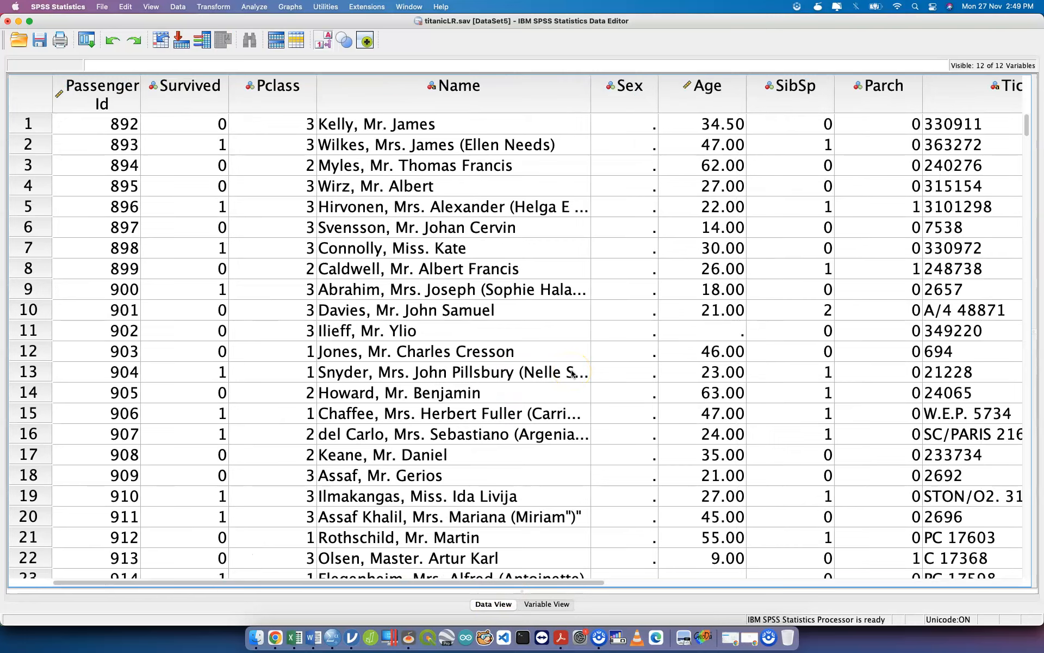
{"action": "key", "text": "super+z"}
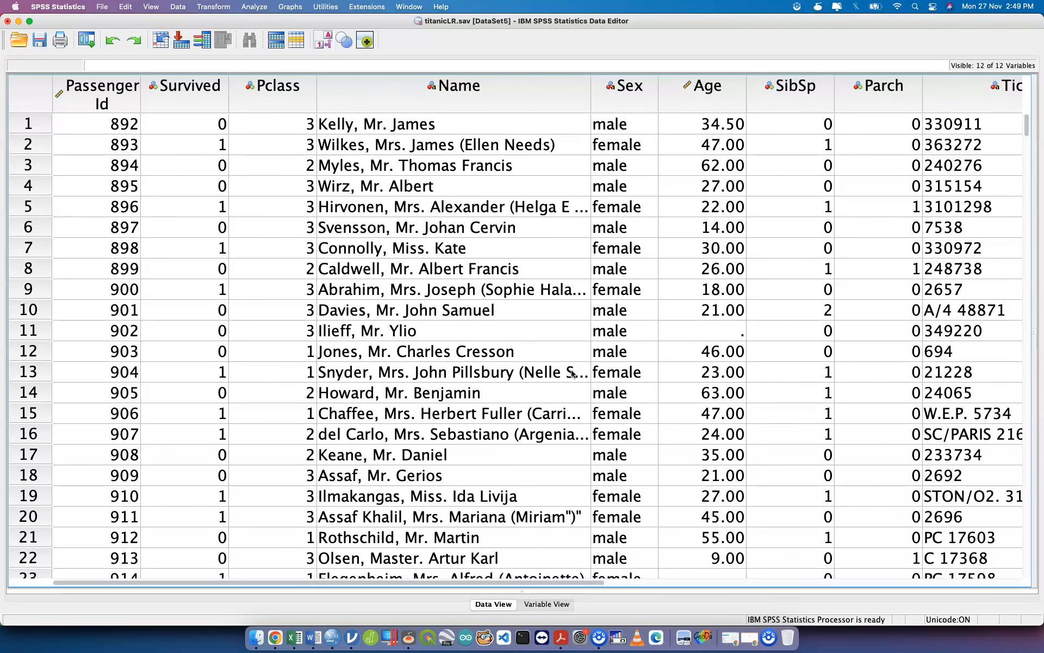
- Set up a recode into different variables for Sex, with gender as the output variable name
{"action": "left_click", "coordinate": [213, 8]}
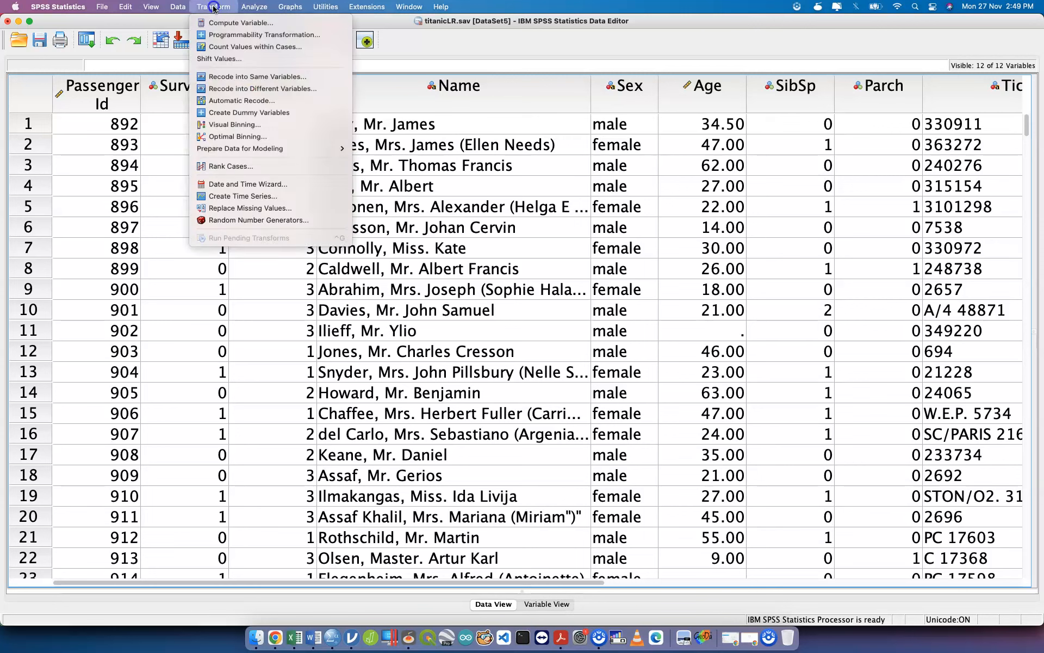
{"action": "left_click", "coordinate": [253, 90]}
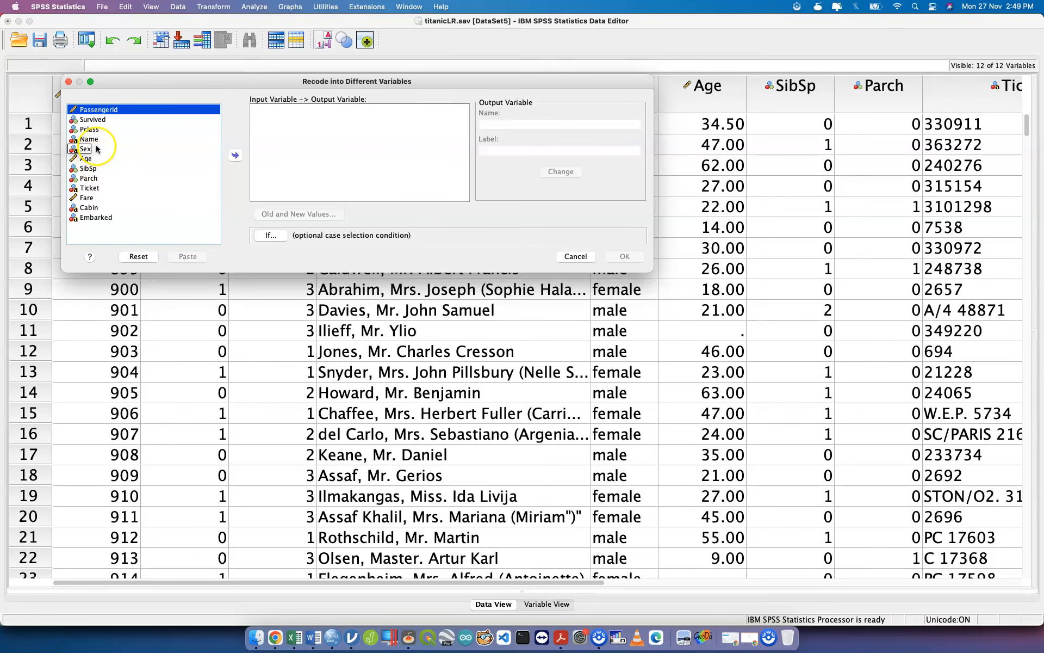
{"action": "left_click", "coordinate": [96, 149]}
{"action": "left_click", "coordinate": [234, 155]}
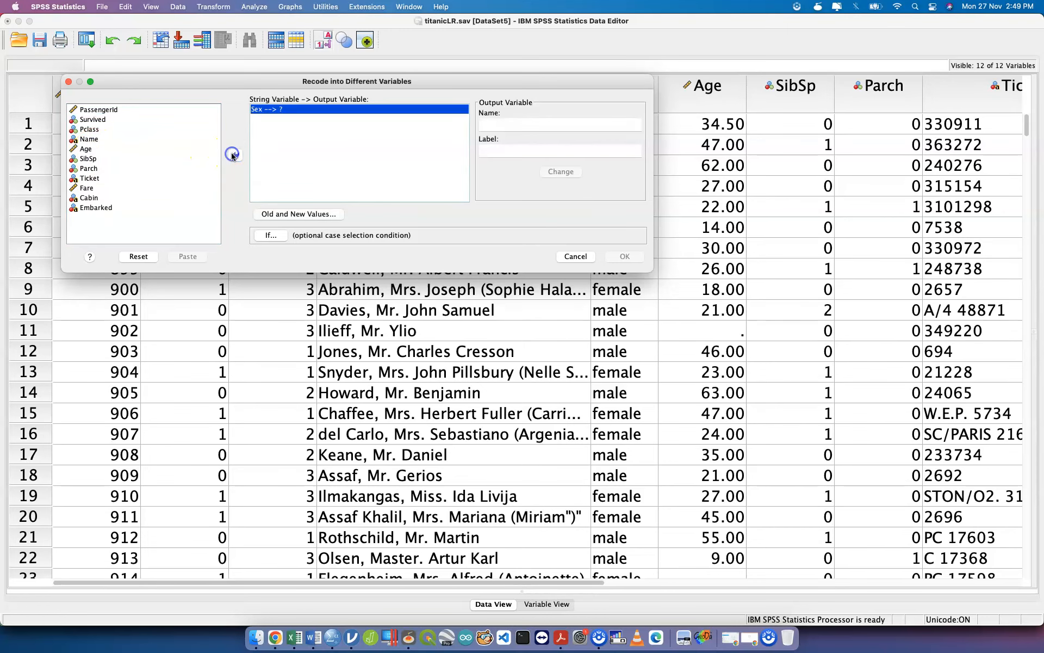
{"action": "left_click", "coordinate": [537, 126]}
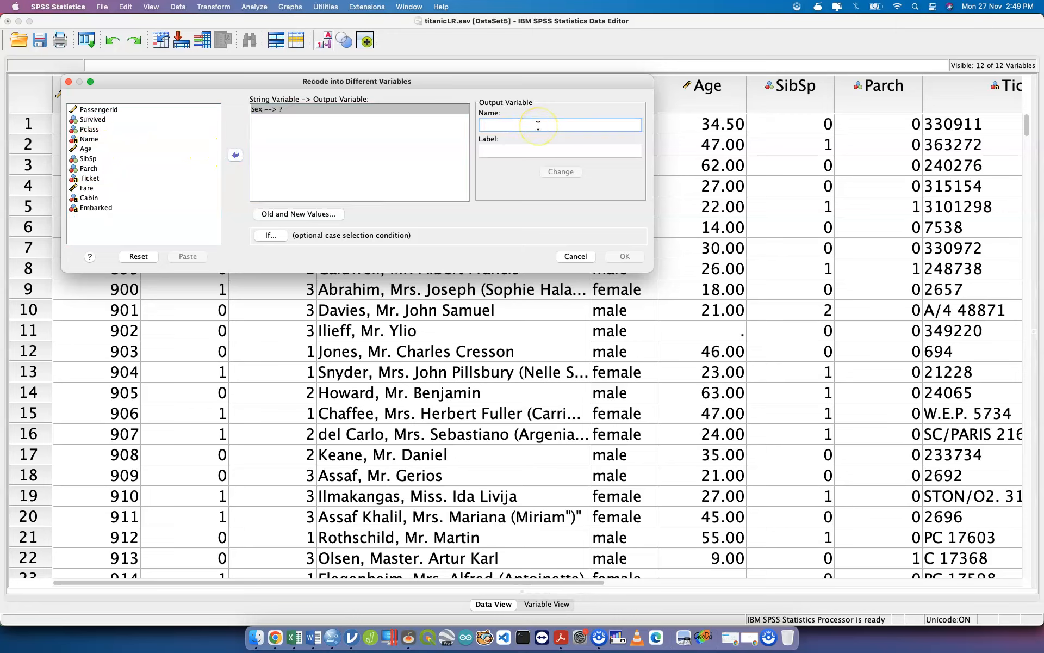
{"action": "type", "text": "gender"}
{"action": "left_click", "coordinate": [562, 173]}
{"action": "left_click", "coordinate": [562, 173]}
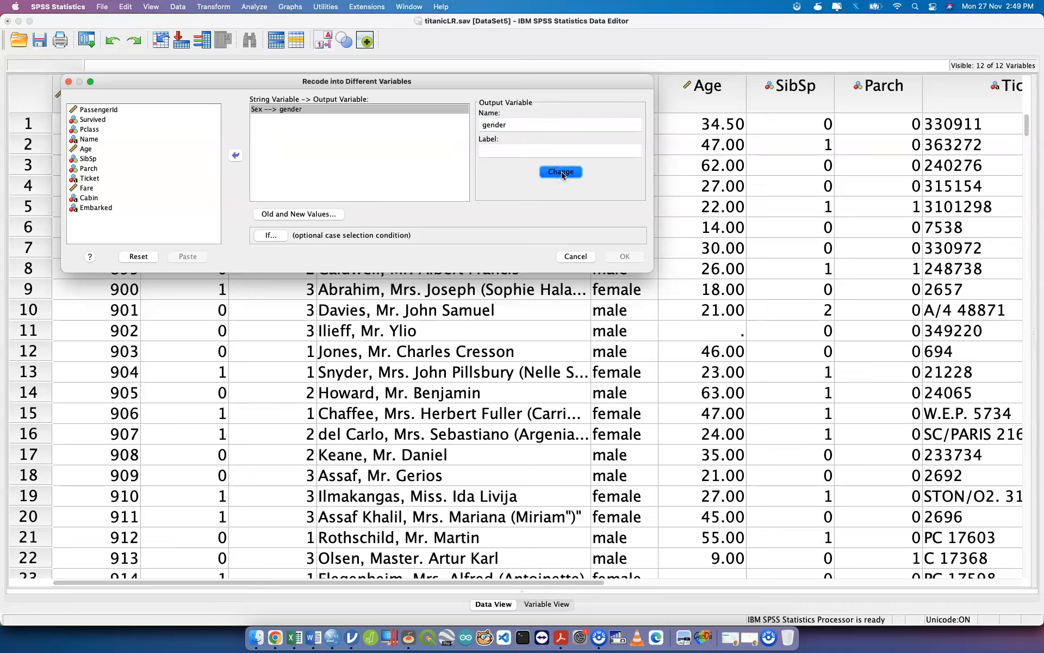
- Define the recode rule that turns the old value male into the new value 1
{"action": "left_click", "coordinate": [273, 214]}
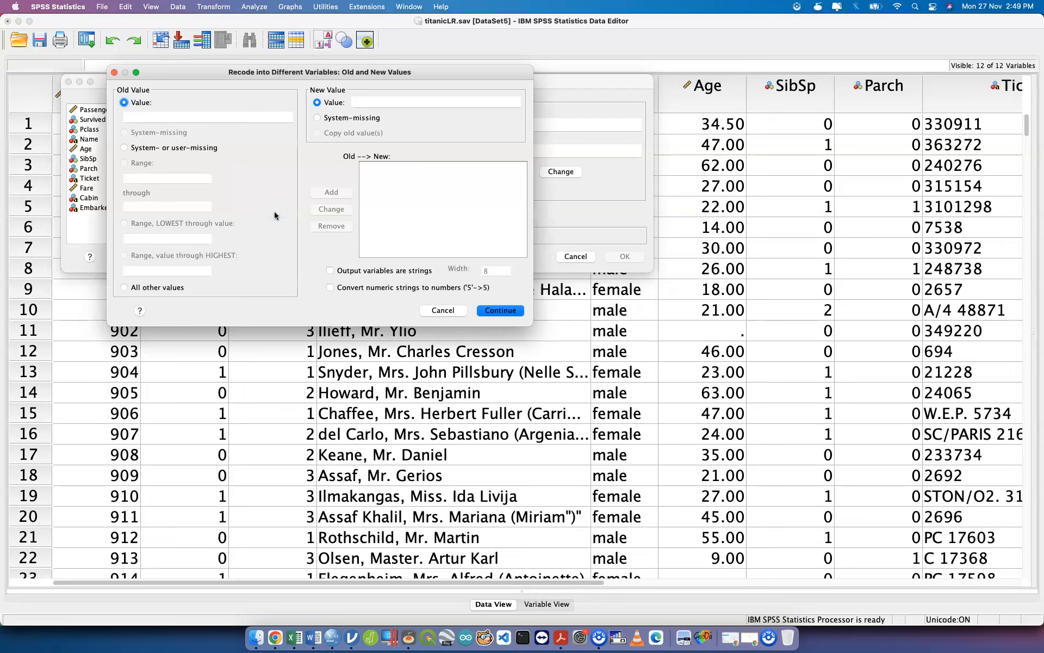
{"action": "left_click", "coordinate": [142, 117]}
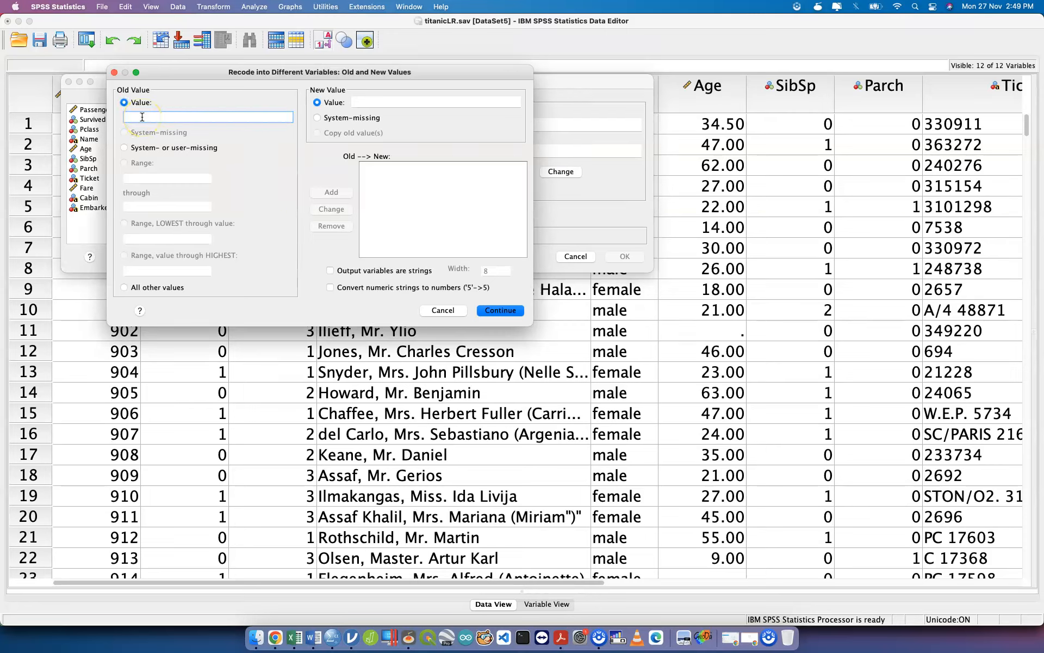
{"action": "type", "text": "male"}
{"action": "left_click", "coordinate": [385, 102]}
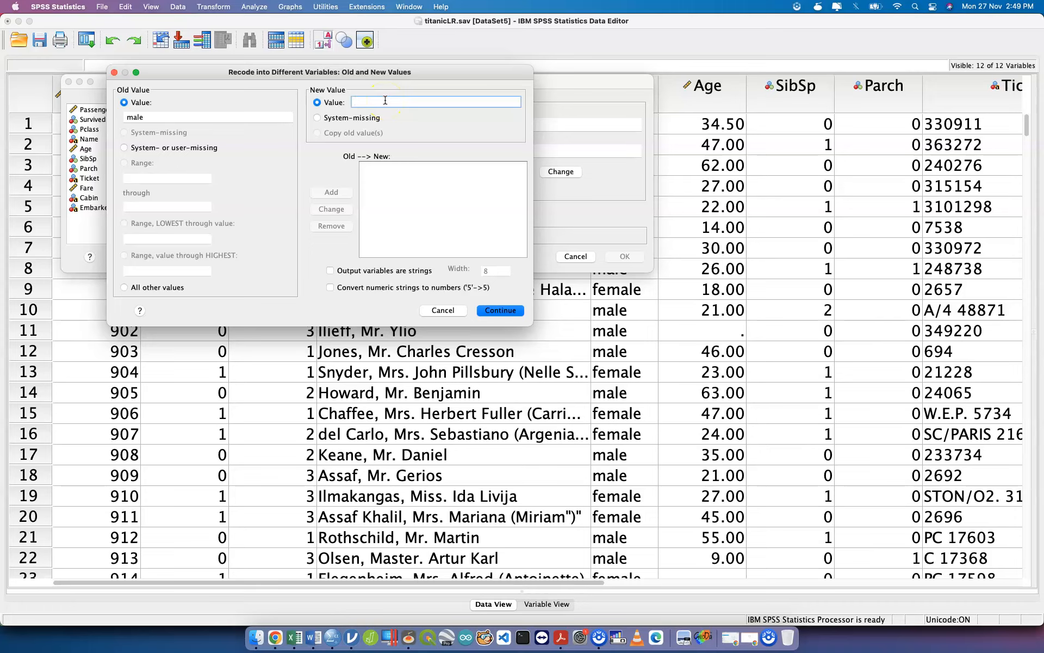
{"action": "type", "text": "1"}
{"action": "left_click", "coordinate": [329, 193]}
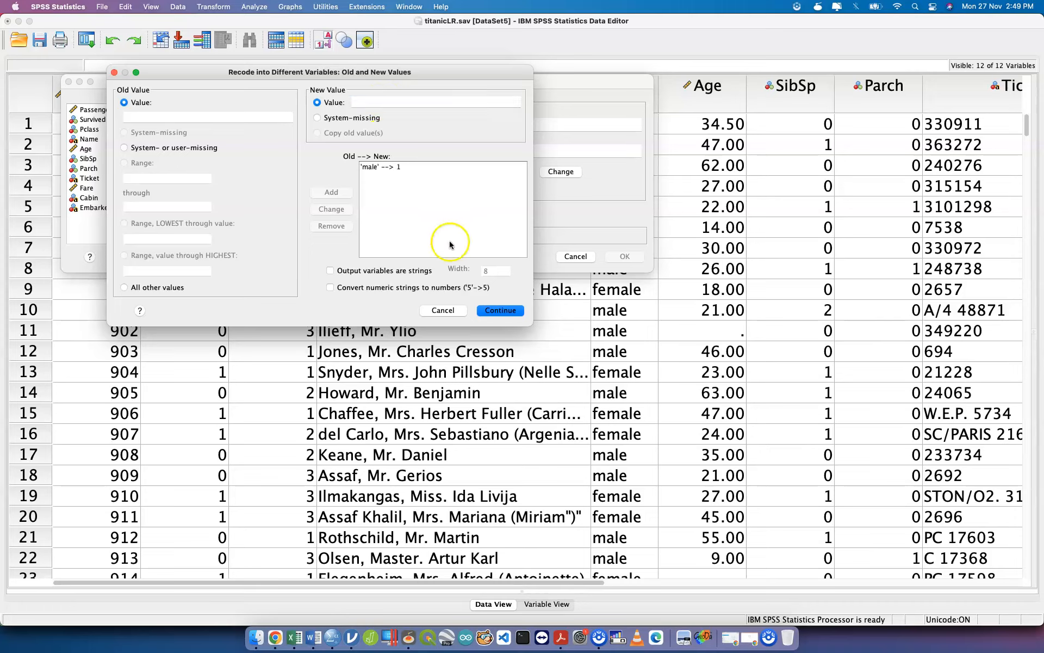
- Add the recode rule from female to 2 and paste the recode command as syntax
{"action": "left_click", "coordinate": [166, 117]}
{"action": "type", "text": "female"}
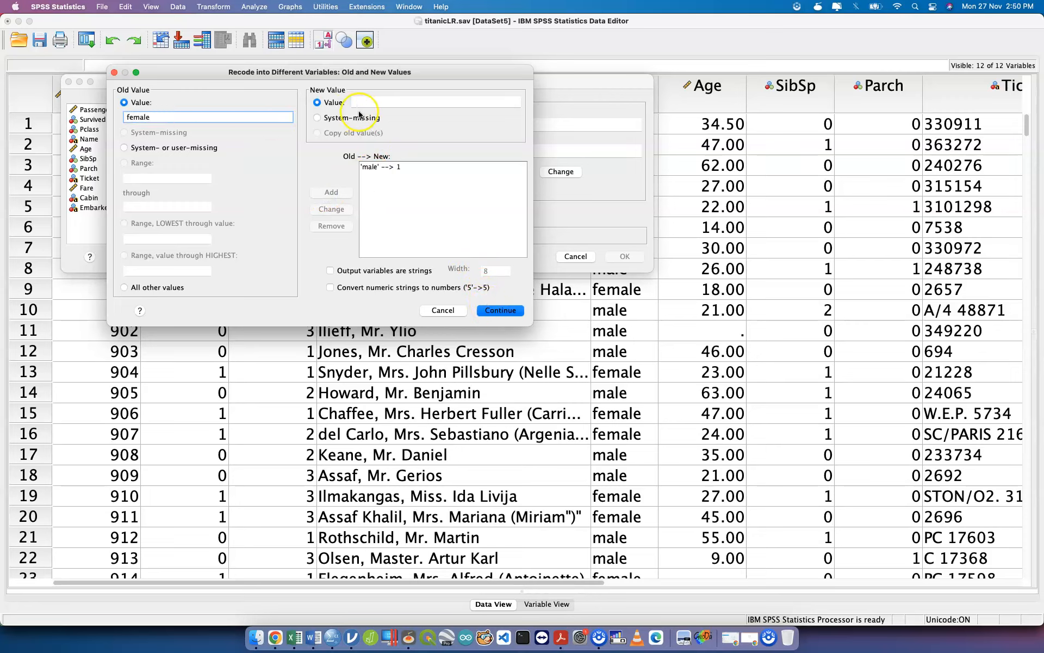
{"action": "left_click", "coordinate": [383, 101]}
{"action": "type", "text": "2"}
{"action": "left_click", "coordinate": [338, 194]}
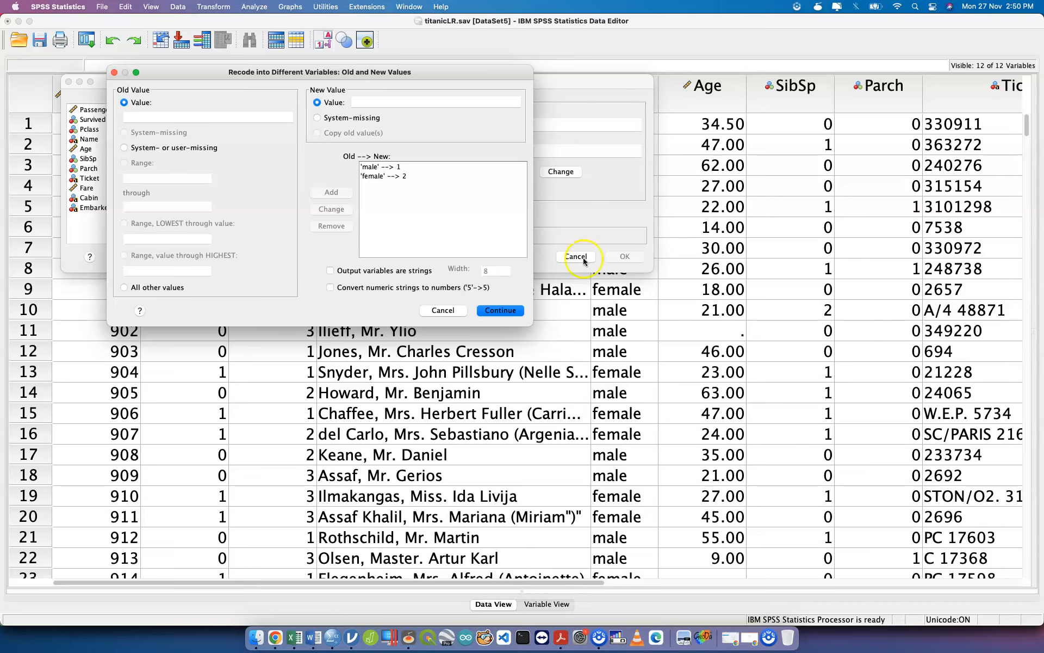
{"action": "left_click", "coordinate": [501, 311]}
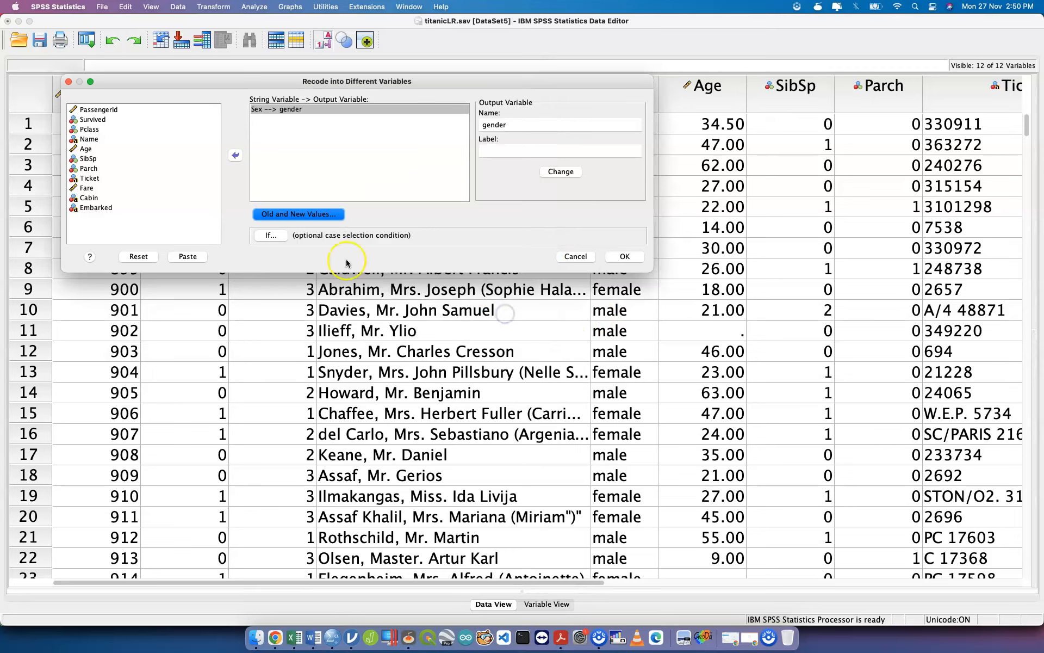
{"action": "left_click", "coordinate": [184, 258]}
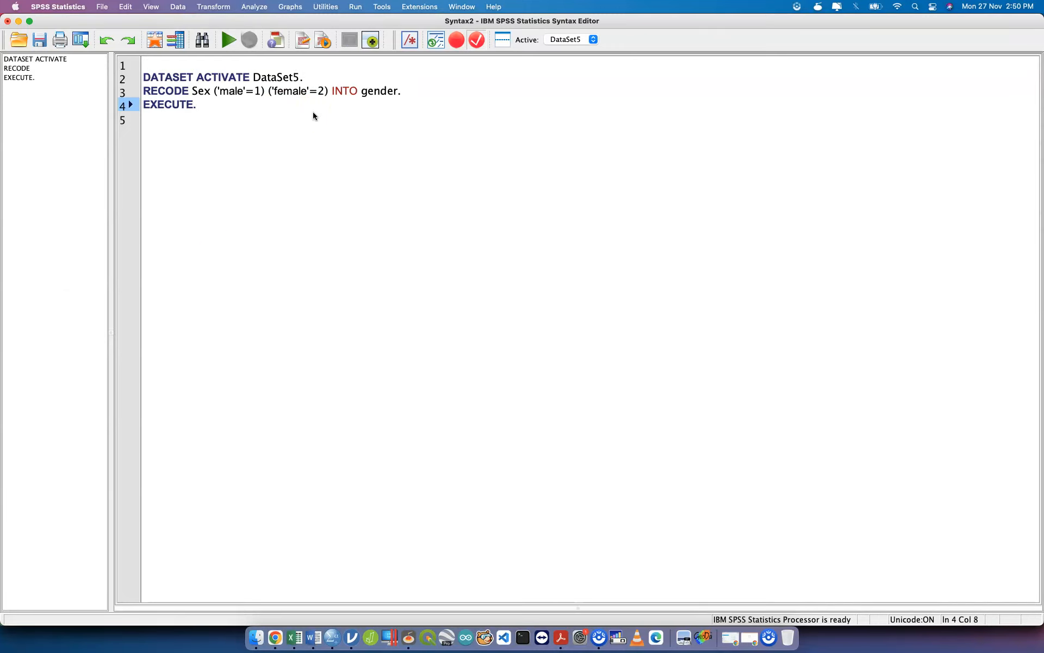
- Add the comment line "*Logistic regression" above the recode commands at the start of the syntax
{"action": "left_click", "coordinate": [286, 61]}
{"action": "key", "text": "Return"}
{"action": "left_click", "coordinate": [287, 65]}
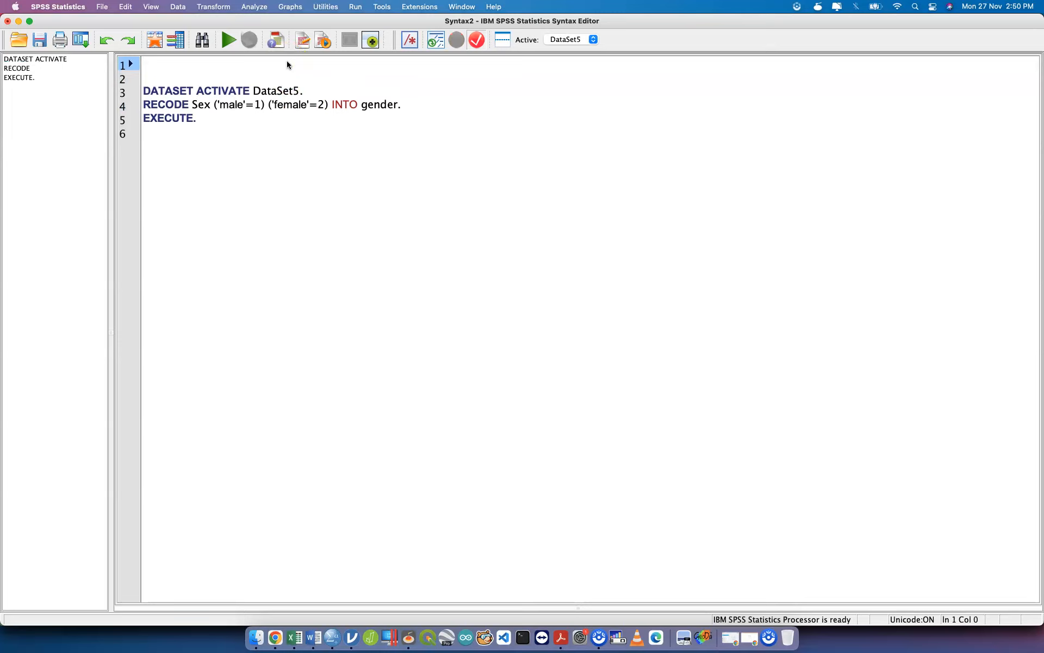
{"action": "type", "text": "*"}
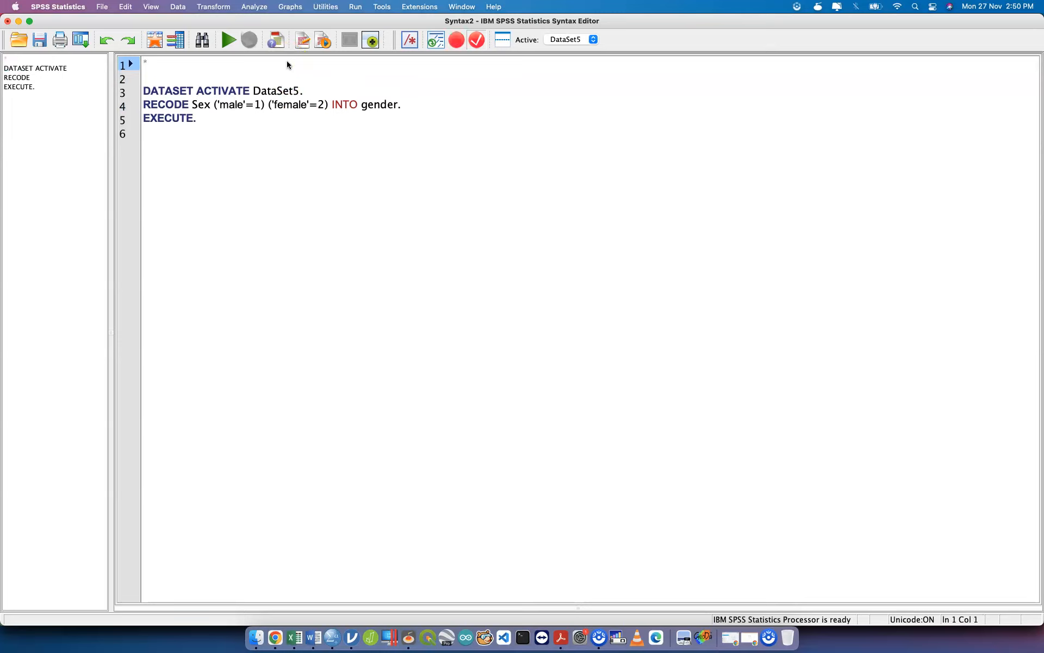
{"action": "type", "text": "Logistic"}
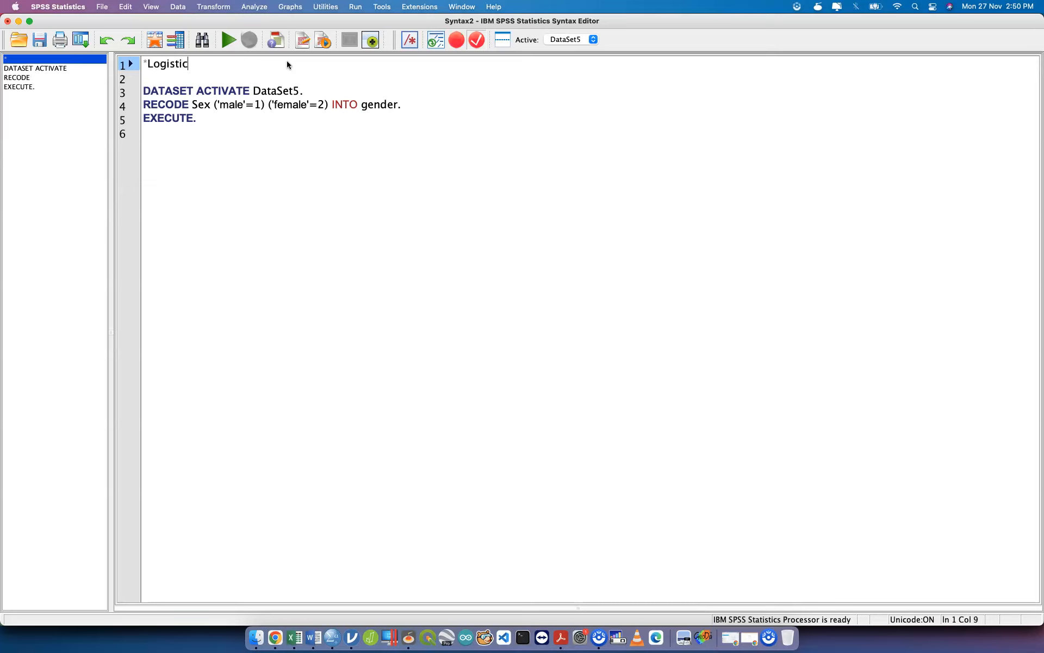
{"action": "type", "text": " regression"}
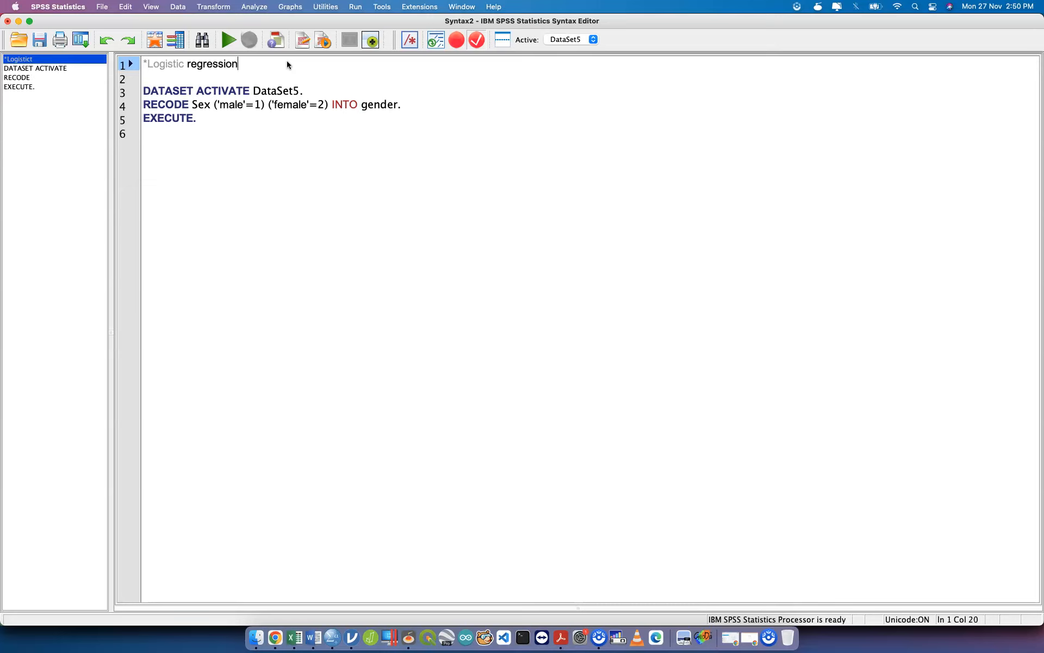
{"action": "key", "text": "Return"}
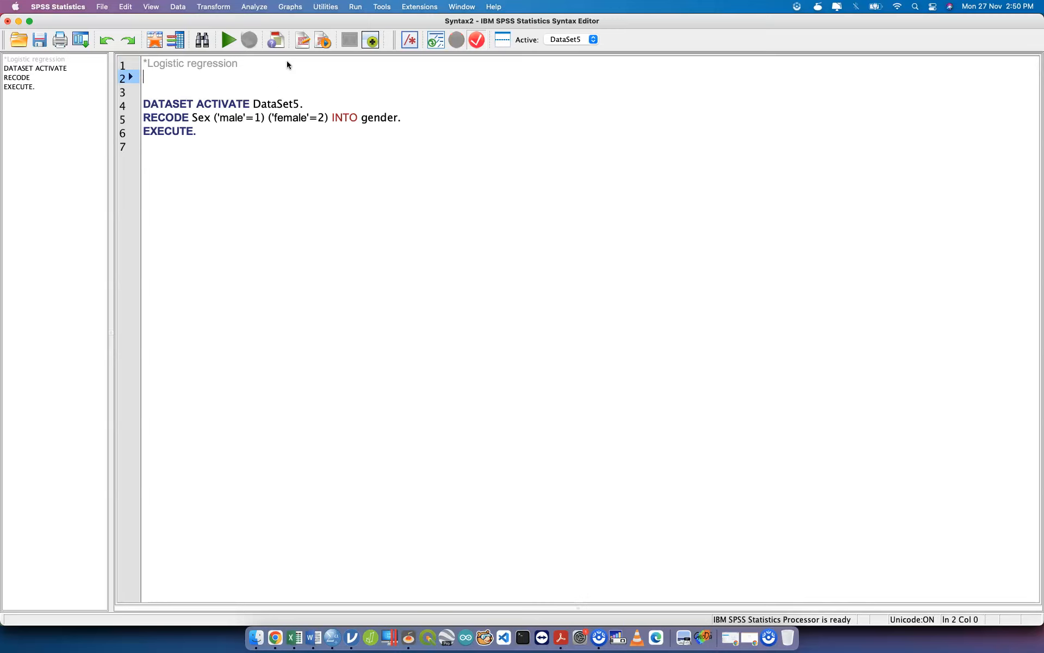
- Add the line "Use for what?" beneath the logistic regression comment in the syntax, separated by a blank line
{"action": "key", "text": "Return"}
{"action": "type", "text": "Use for"}
{"action": "type", "text": "what?"}
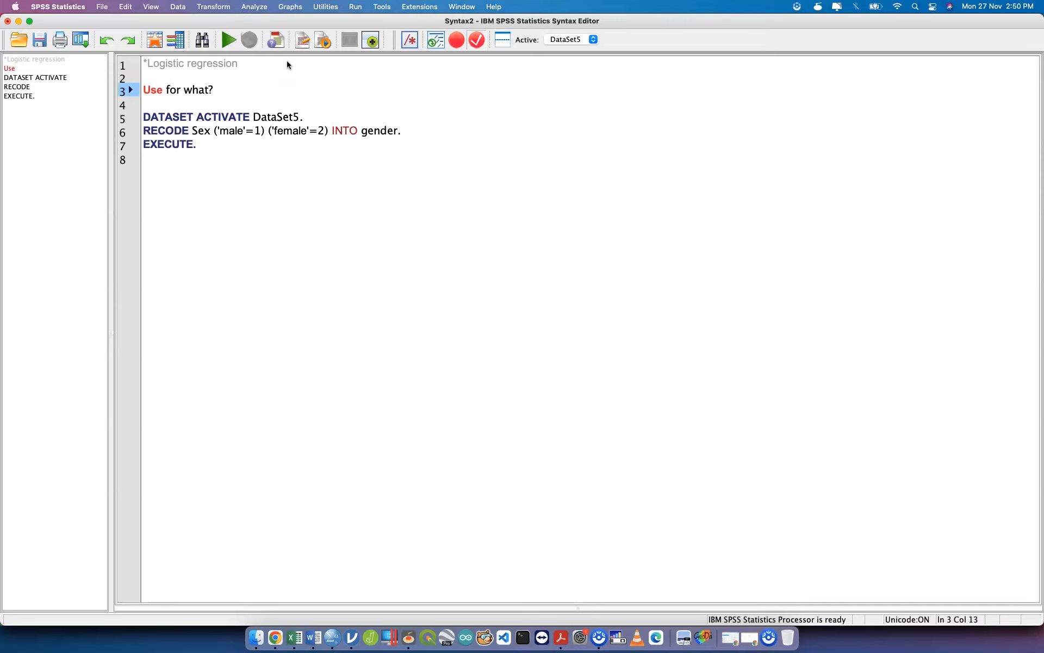
{"action": "left_click", "coordinate": [275, 87]}
- Switch to the SPSS Journey document in Word and write "Logistic Regression" below the last list item, after a blank line
{"action": "key", "text": "ctrl+Up"}
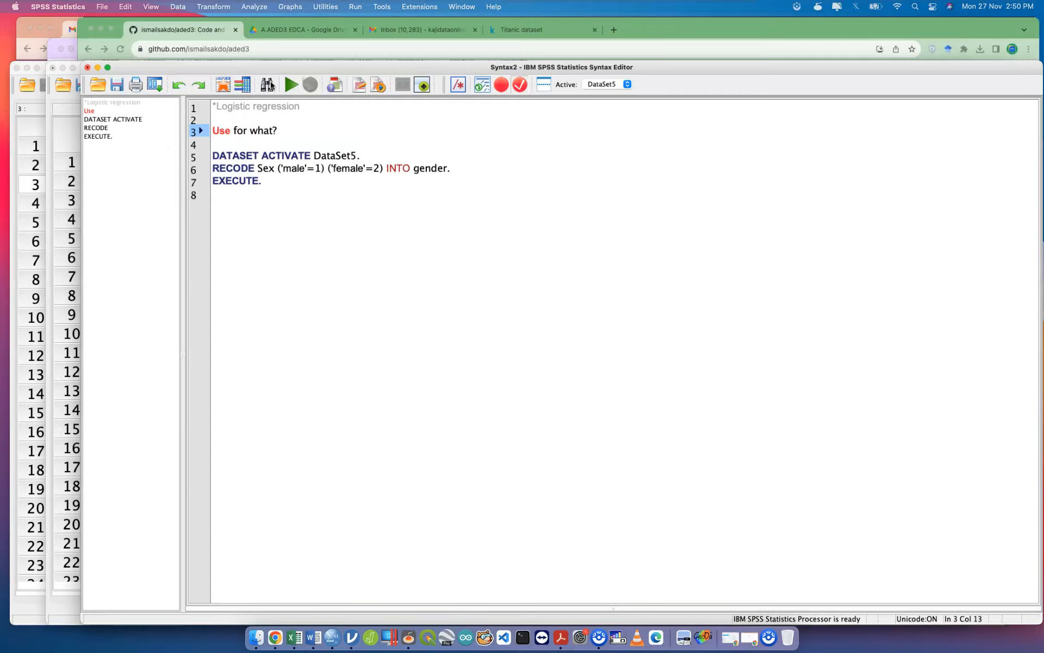
{"action": "key", "text": "Left"}
{"action": "key", "text": "Up"}
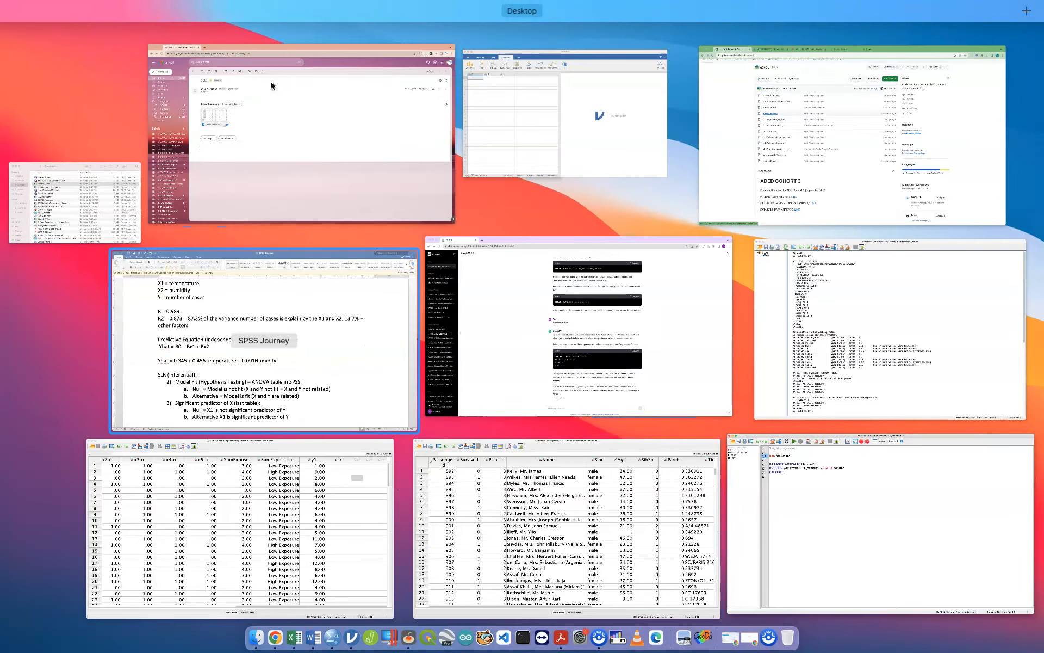
{"action": "key", "text": "Return"}
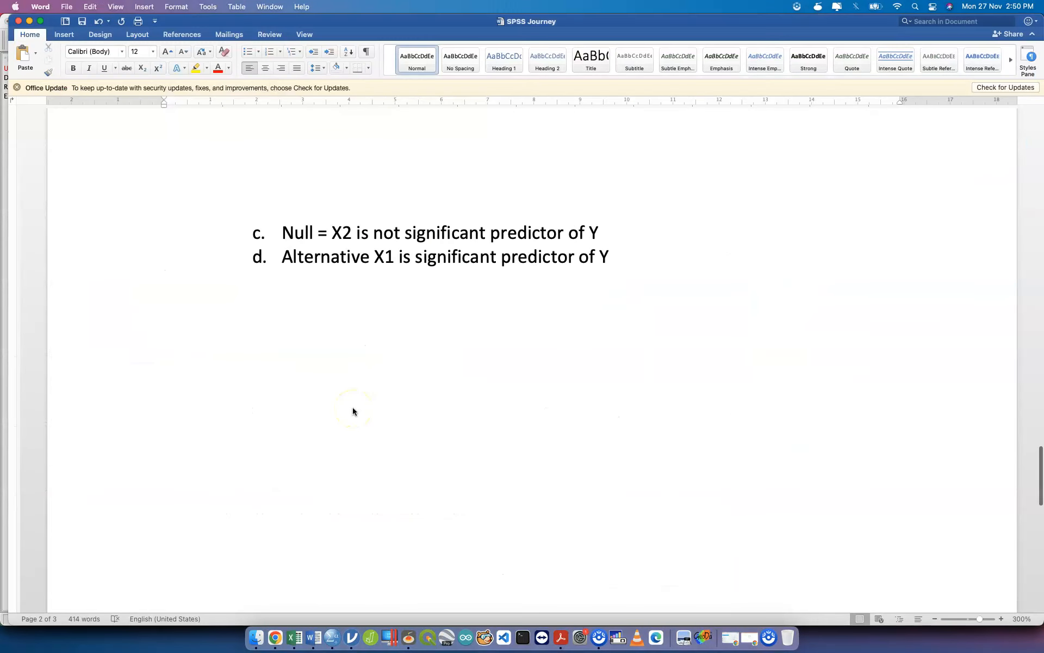
{"action": "scroll", "coordinate": [353, 412], "scroll_direction": "down", "scroll_amount": 2}
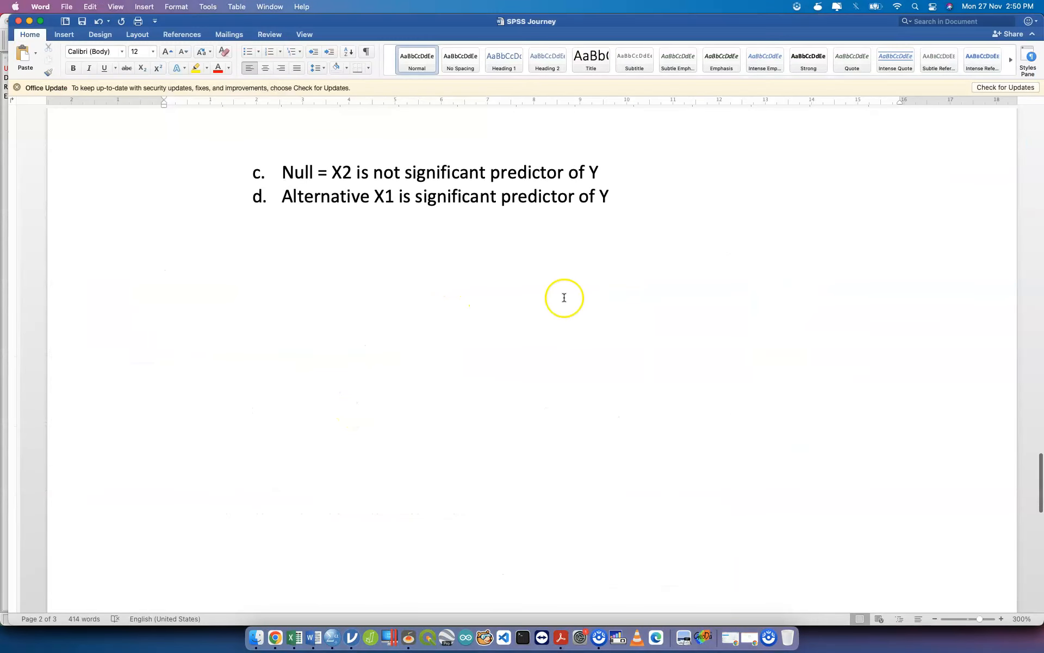
{"action": "left_click", "coordinate": [657, 221]}
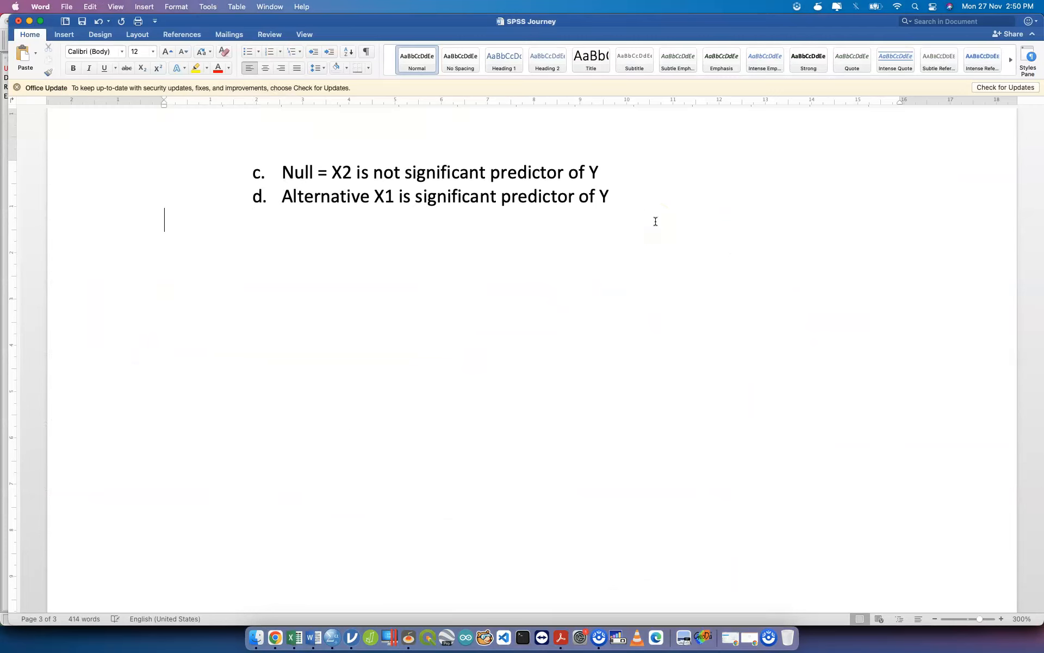
{"action": "key", "text": "BackSpace"}
{"action": "key", "text": "Return"}
{"action": "key", "text": "Return"}
{"action": "key", "text": "Return"}
{"action": "type", "text": "Logistic Regression"}
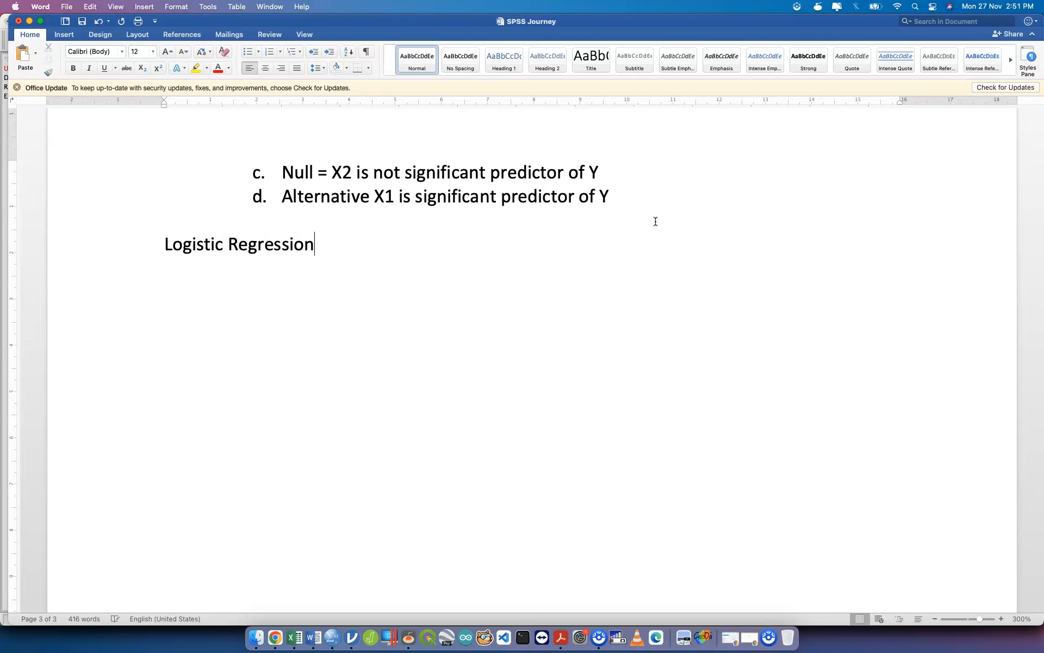
- Below the Logistic Regression line, write "Purpose? – modelling predicting (likelihood) – chances, PE PL?" after a blank line
{"action": "key", "text": "Return"}
{"action": "type", "text": "1"}
{"action": "key", "text": "BackSpace"}
{"action": "key", "text": "Return"}
{"action": "type", "text": "Purpose??"}
{"action": "key", "text": "Return"}
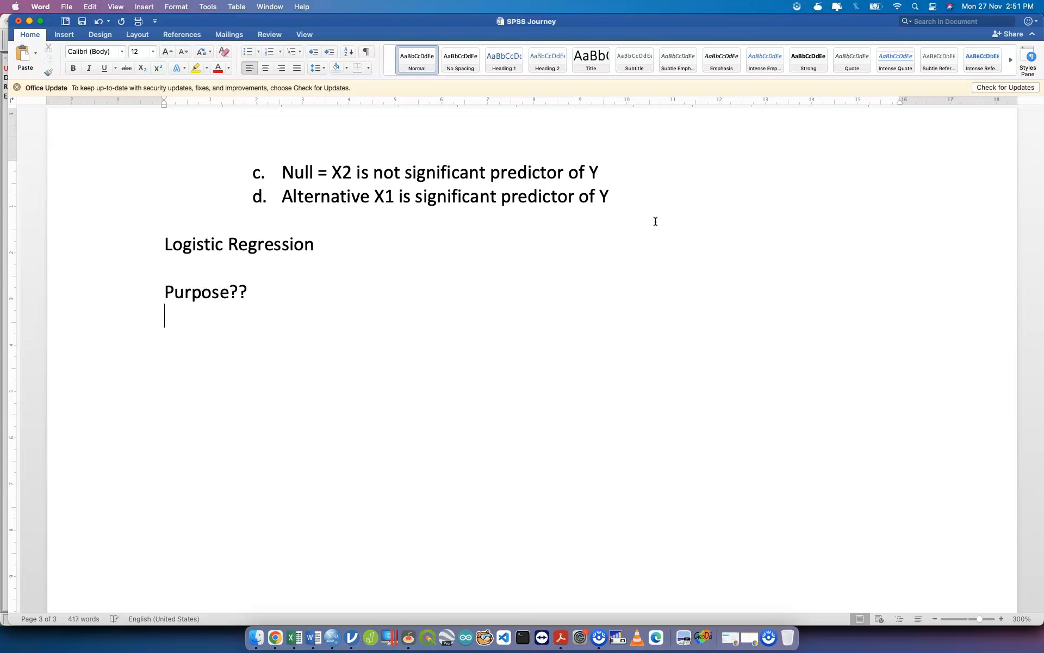
{"action": "key", "text": "BackSpace"}
{"action": "key", "text": "BackSpace"}
{"action": "type", "text": "? -- modelling "}
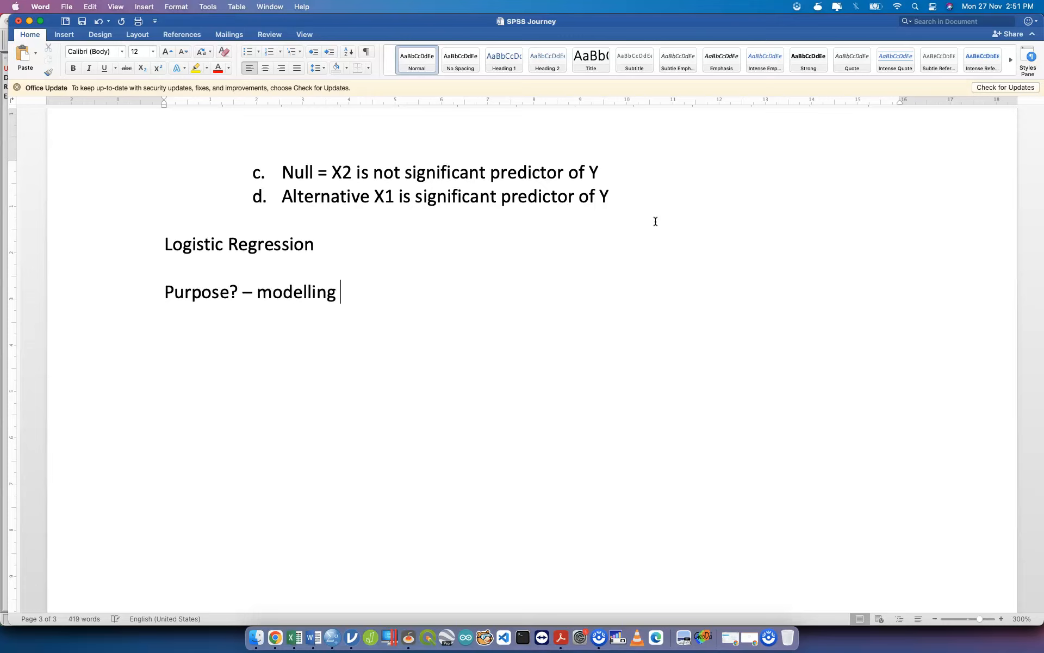
{"action": "type", "text": "predicting ("}
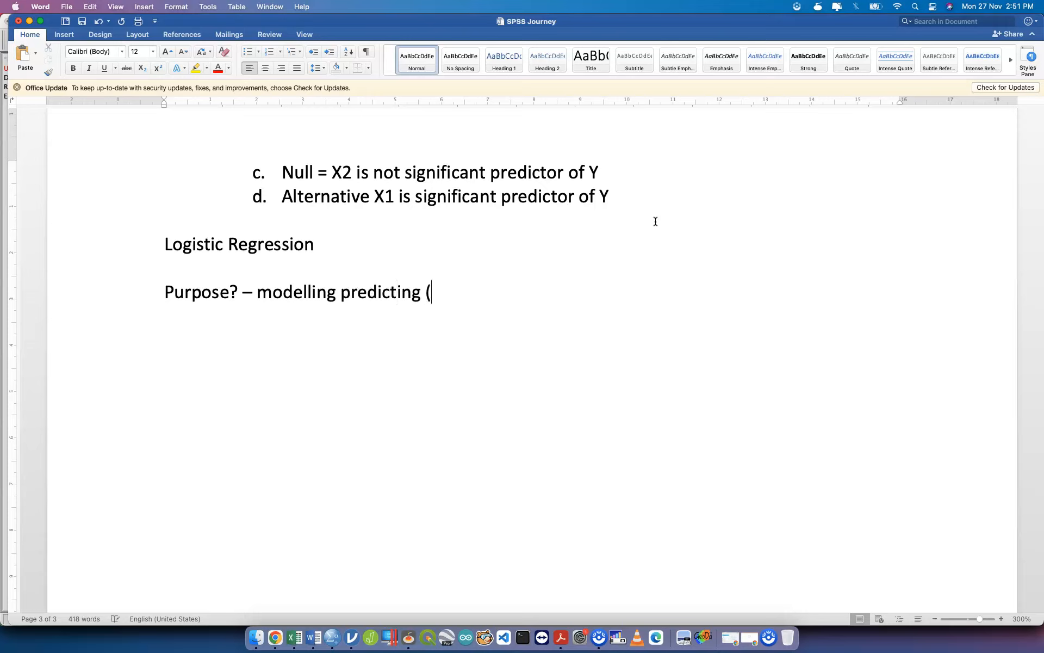
{"action": "type", "text": "likelihood)"}
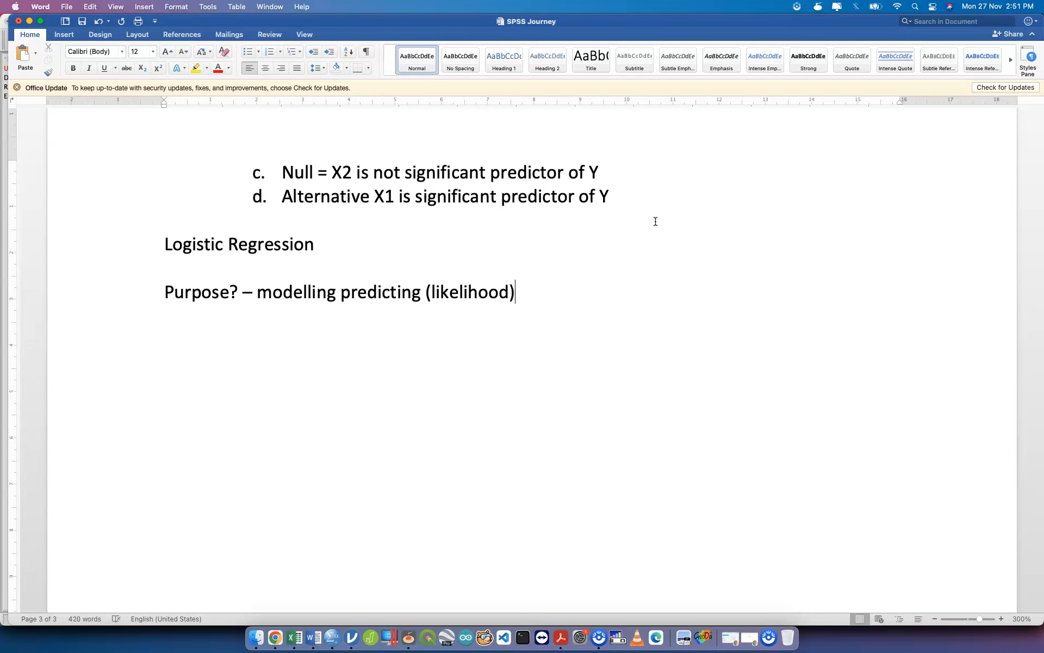
{"action": "type", "text": "-- chances,"}
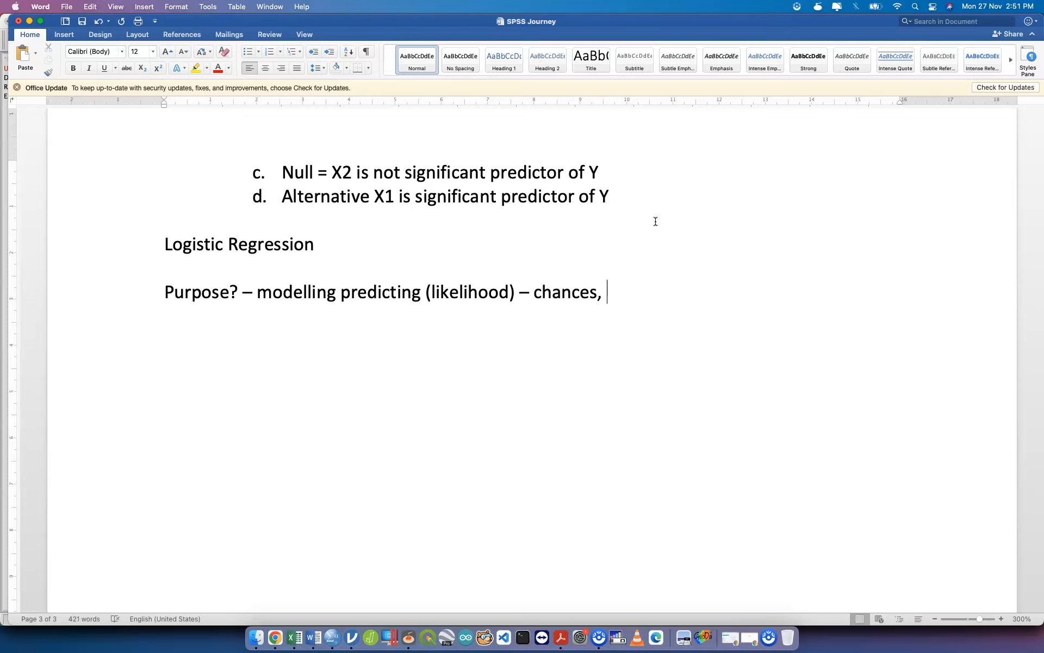
{"action": "type", "text": " PE PL"}
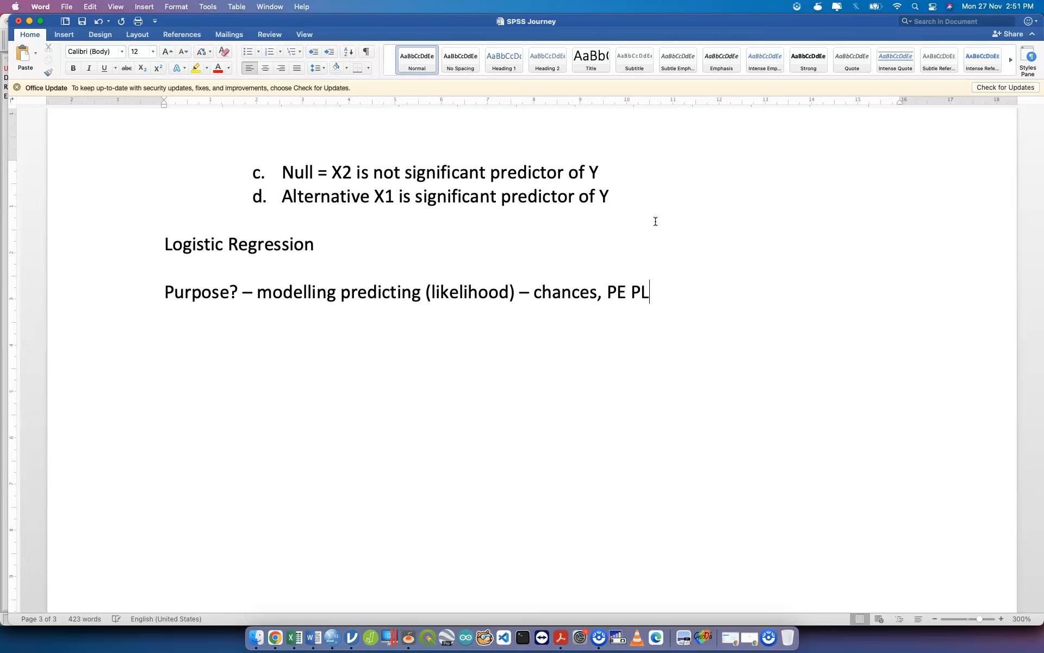
{"action": "type", "text": "?"}
- Insert "(numeric)" after PE and "(categorical)" after PL in the Purpose line
{"action": "key", "text": "Left"}
{"action": "key", "text": "Left"}
{"action": "key", "text": "Left"}
{"action": "key", "text": "Left"}
{"action": "key", "text": "Left"}
{"action": "type", "text": "()"}
{"action": "key", "text": "Left"}
{"action": "type", "text": "numeric"}
{"action": "key", "text": "Right"}
{"action": "key", "text": "Right"}
{"action": "key", "text": "Right"}
{"action": "key", "text": "Right"}
{"action": "type", "text": "("}
{"action": "type", "text": ")"}
{"action": "key", "text": "Left"}
{"action": "type", "text": "categorical"}
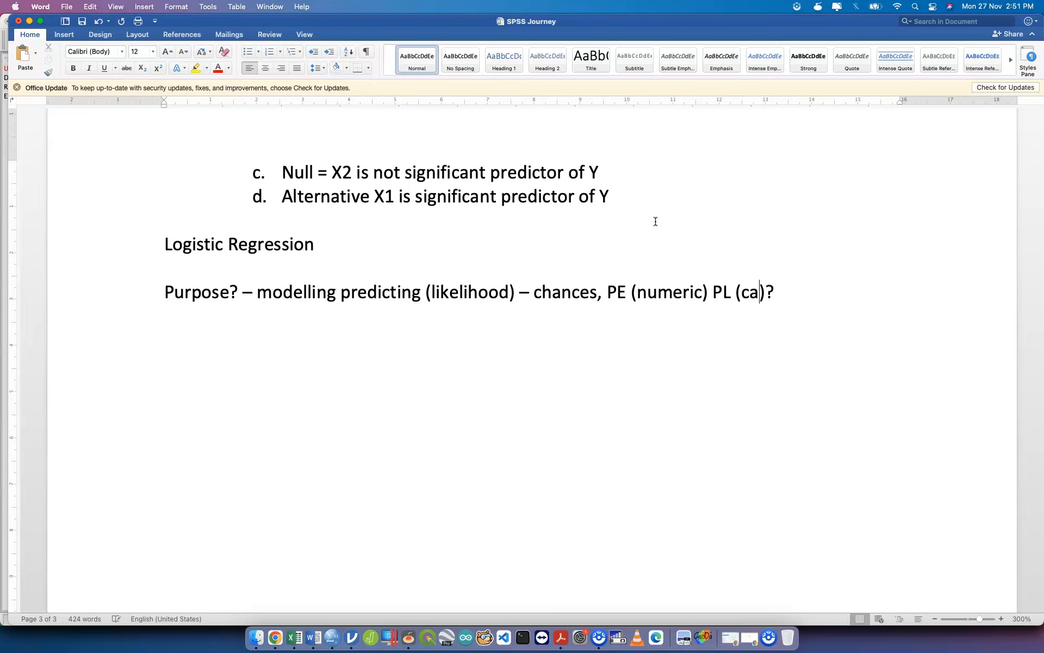
- Switch back to the titanicLR data in SPSS and select the Survived column to examine its values
{"action": "key", "text": "ctrl+Up"}
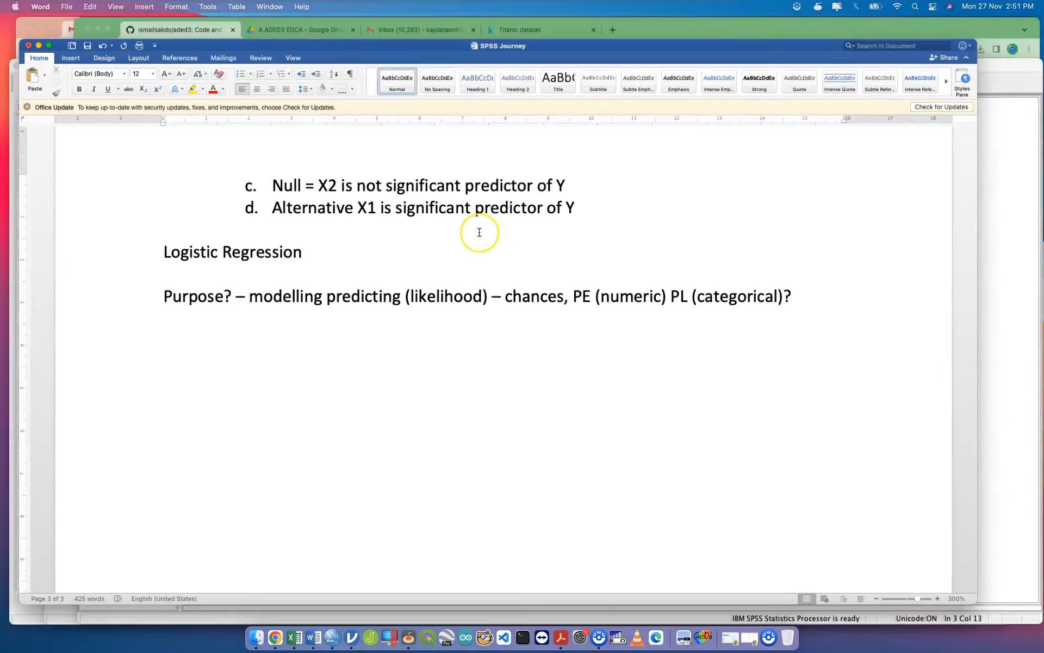
{"action": "left_click", "coordinate": [566, 538]}
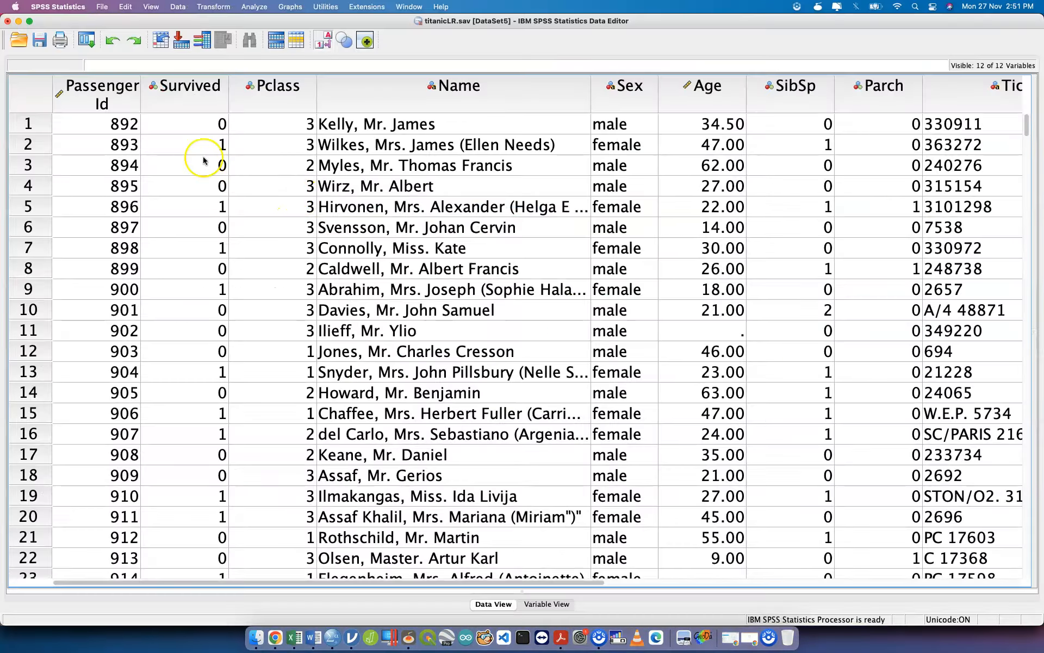
{"action": "left_click", "coordinate": [208, 103]}
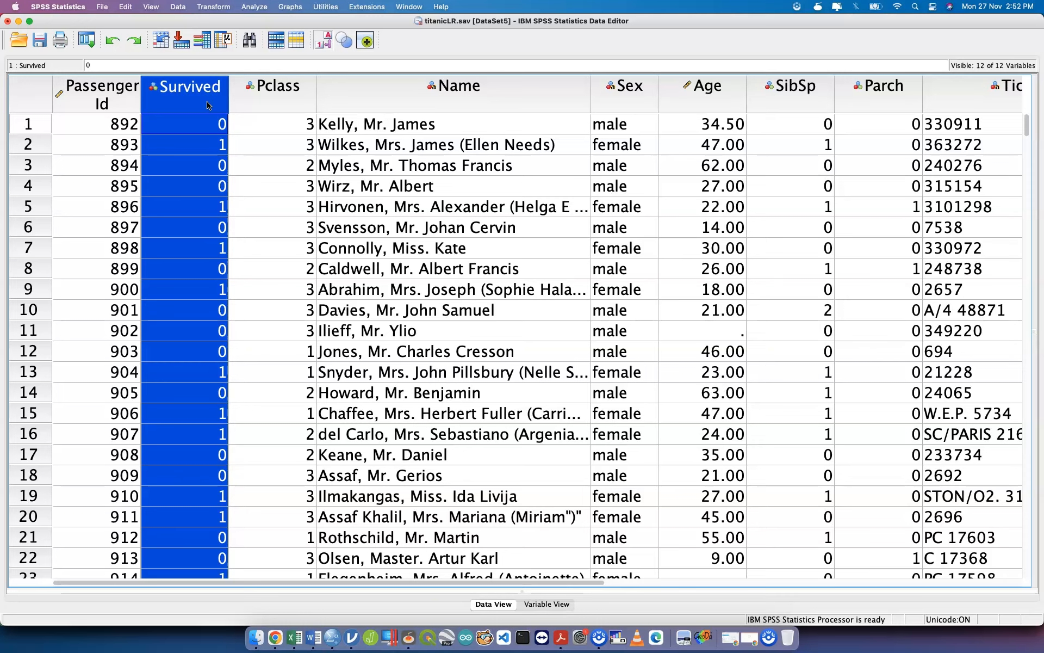
- Switch to the SPSS Journey document in Word and write the heading "Assumption" below the Purpose line, after a blank line
{"action": "key", "text": "ctrl+Up"}
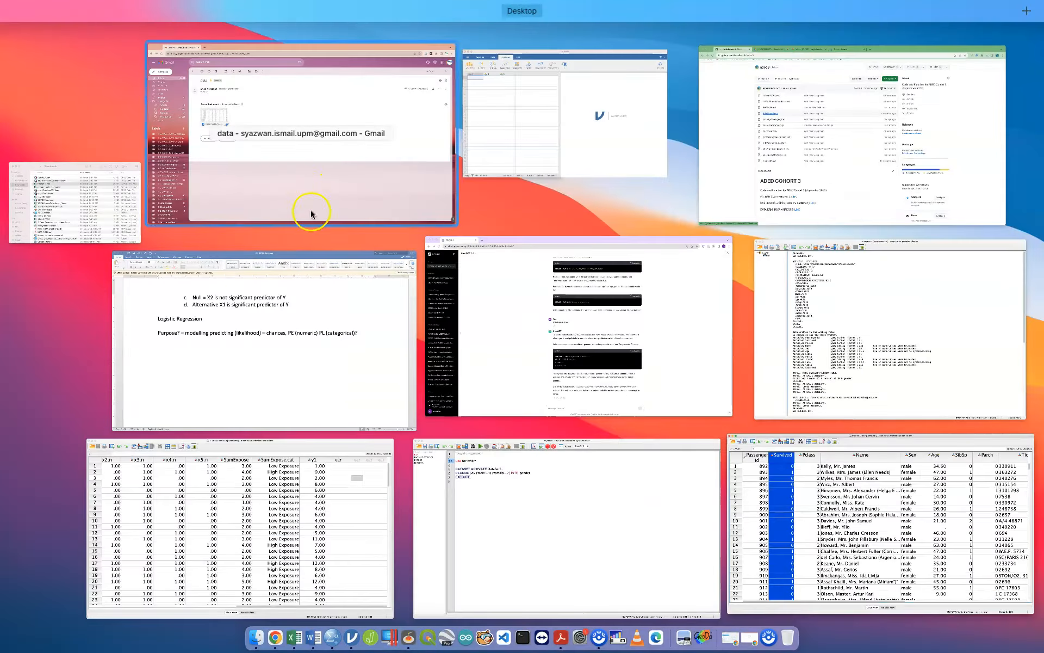
{"action": "left_click", "coordinate": [380, 366]}
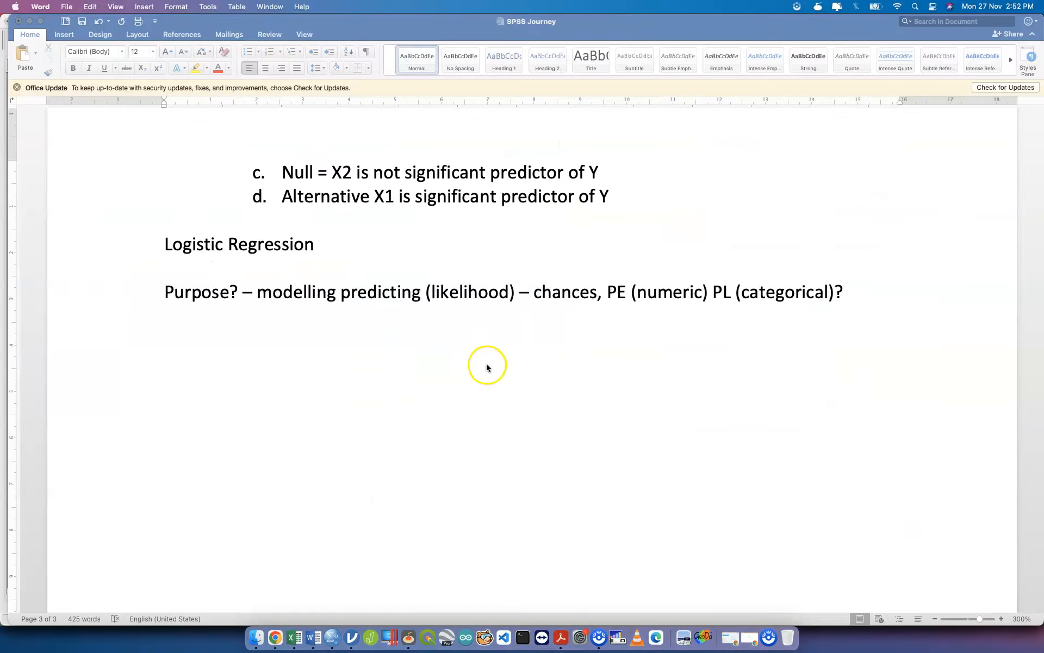
{"action": "key", "text": "Return"}
{"action": "key", "text": "Return"}
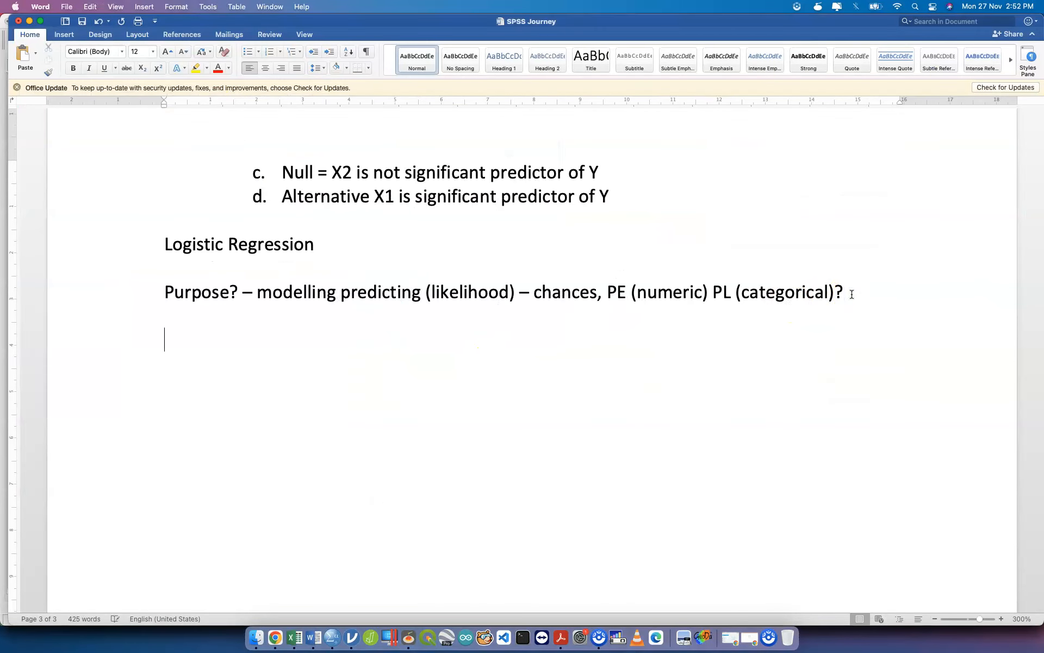
{"action": "scroll", "coordinate": [851, 294], "scroll_direction": "up", "scroll_amount": 10}
{"action": "scroll", "coordinate": [851, 295], "scroll_direction": "up", "scroll_amount": 6}
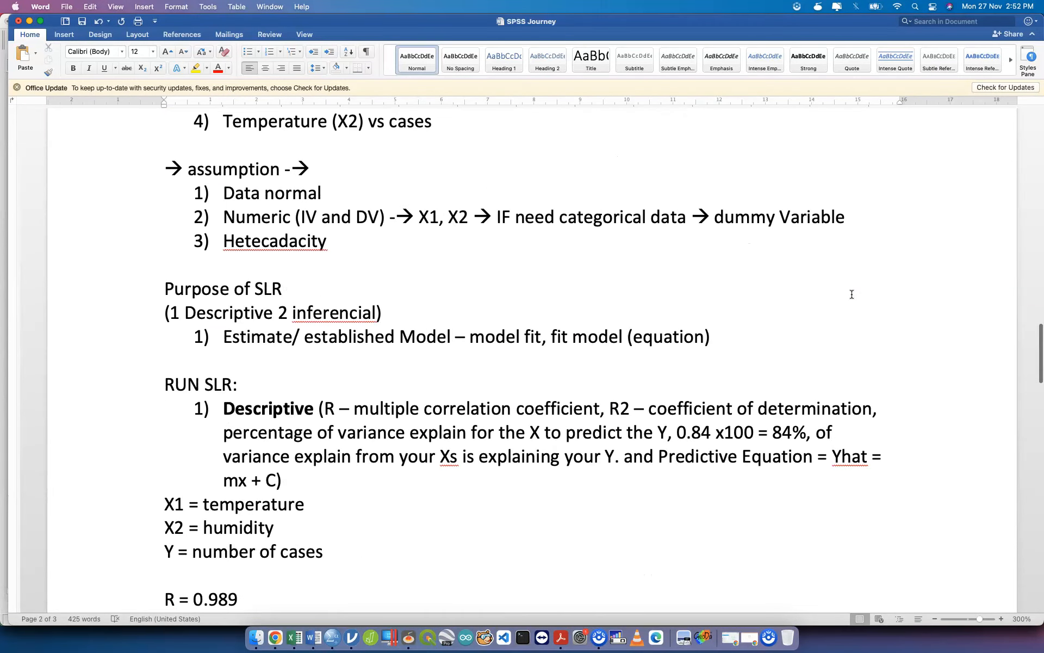
{"action": "scroll", "coordinate": [353, 214], "scroll_direction": "up", "scroll_amount": 1}
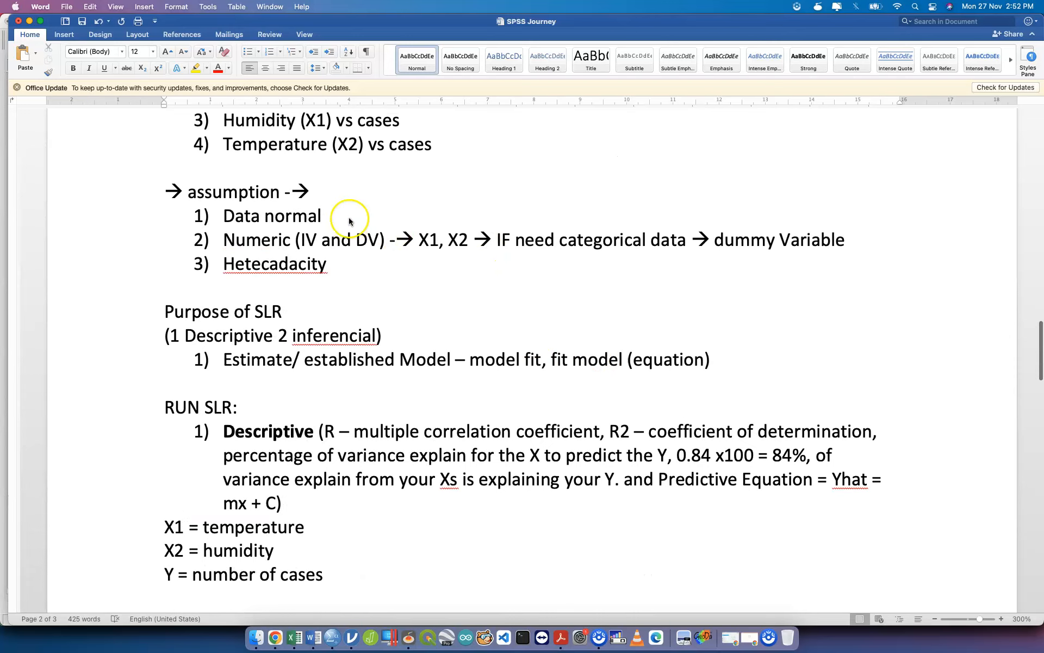
{"action": "scroll", "coordinate": [376, 272], "scroll_direction": "down", "scroll_amount": 5}
{"action": "scroll", "coordinate": [383, 298], "scroll_direction": "down", "scroll_amount": 15}
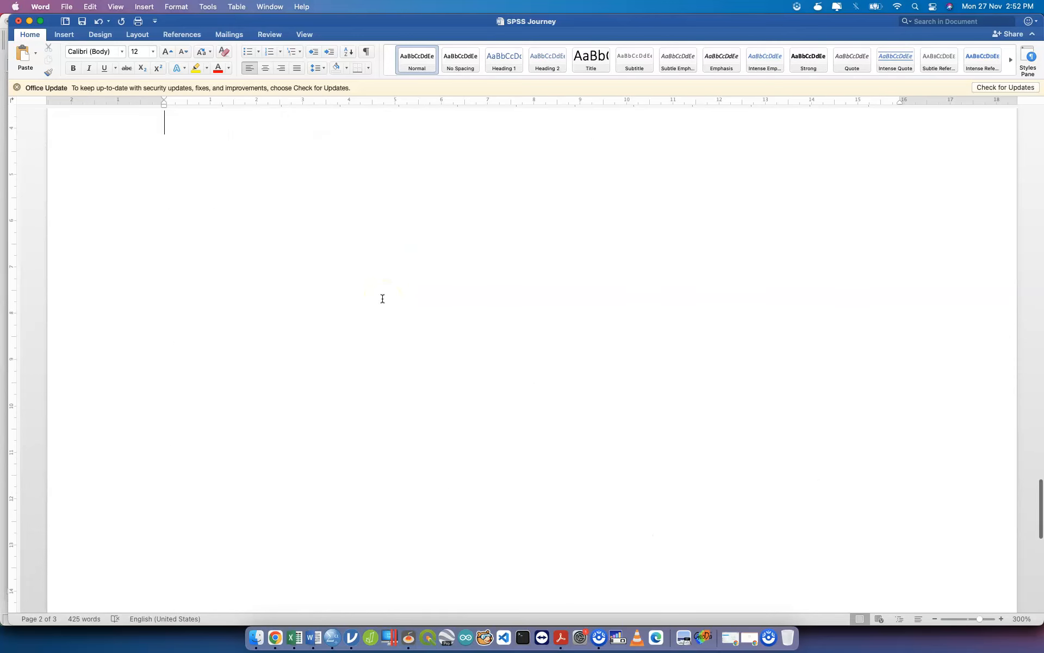
{"action": "scroll", "coordinate": [383, 298], "scroll_direction": "up", "scroll_amount": 5}
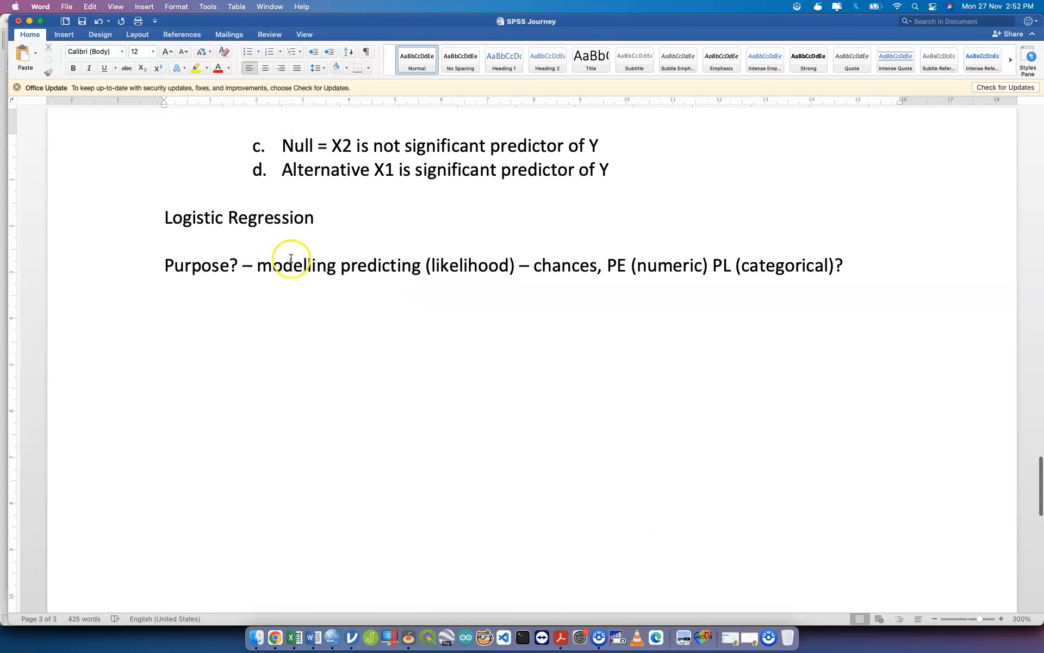
{"action": "type", "text": "Assumption"}
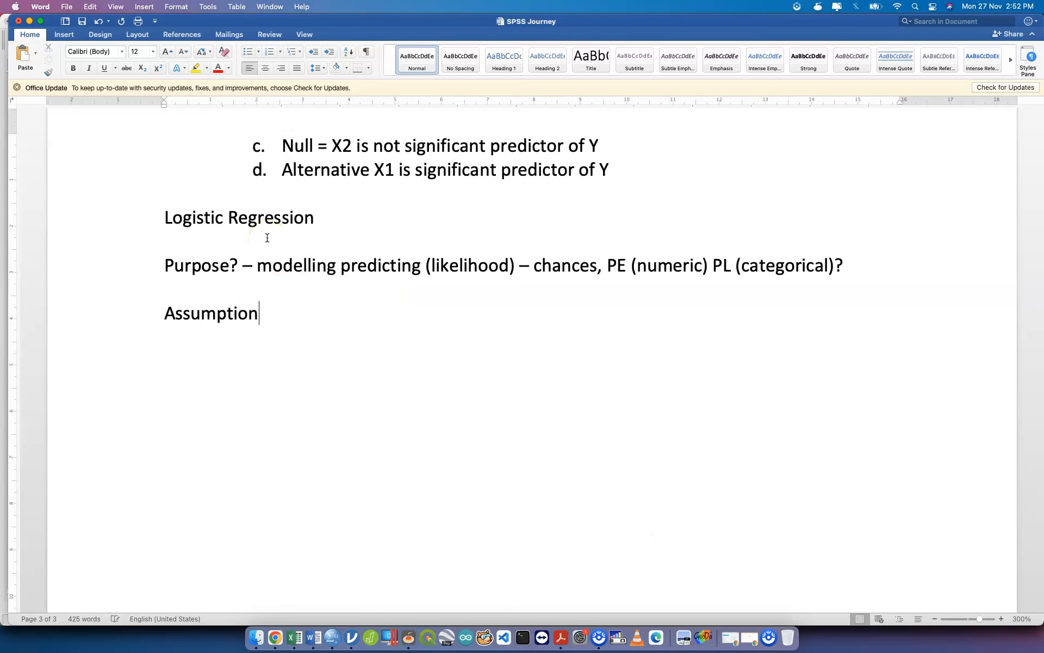
- Start a numbered list under Assumption with the first item "Numeric/ non numeric → IVs", using an arrow symbol before IVs
{"action": "key", "text": "Return"}
{"action": "type", "text": "1) no"}
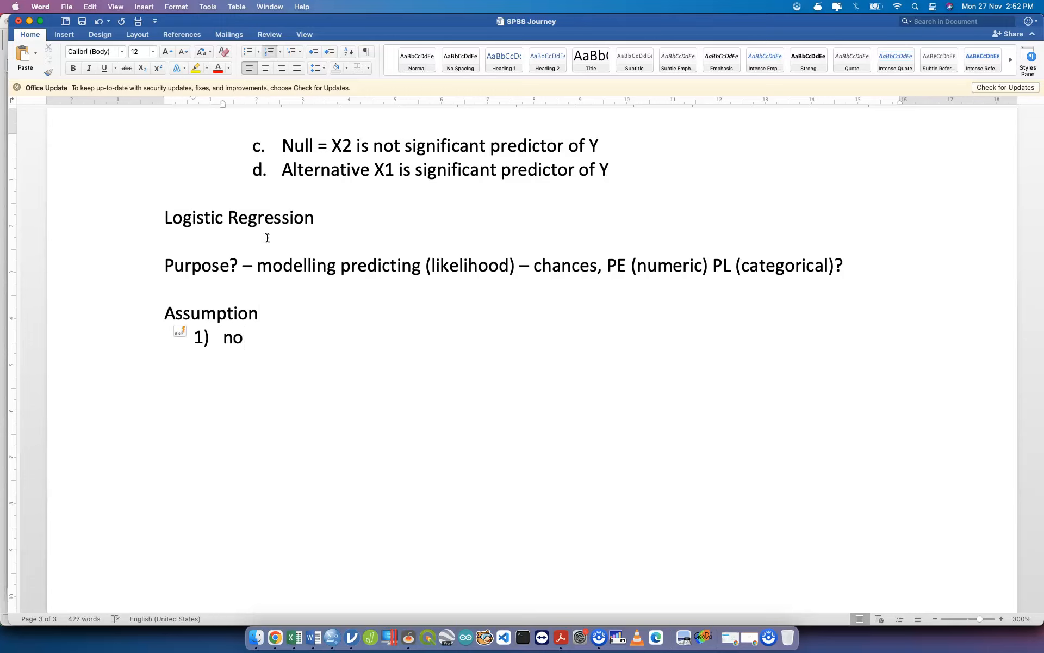
{"action": "key", "text": "BackSpace"}
{"action": "type", "text": "umeirc"}
{"action": "key", "text": "BackSpace"}
{"action": "key", "text": "BackSpace"}
{"action": "key", "text": "BackSpace"}
{"action": "type", "text": "ric/ no"}
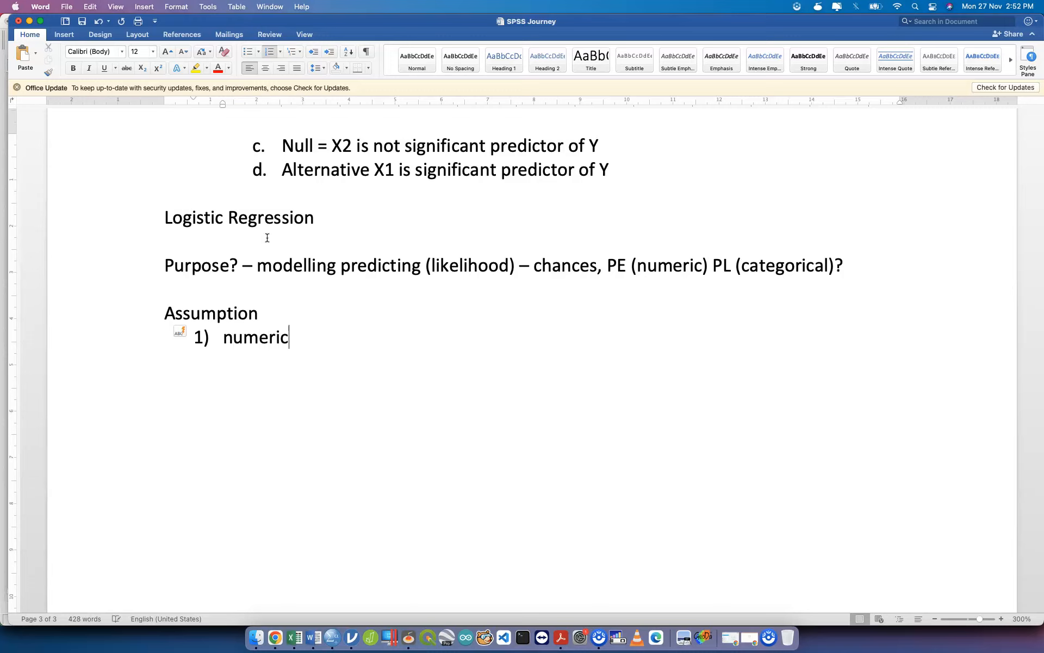
{"action": "type", "text": "n num"}
{"action": "key", "text": "BackSpace"}
{"action": "type", "text": "numeric"}
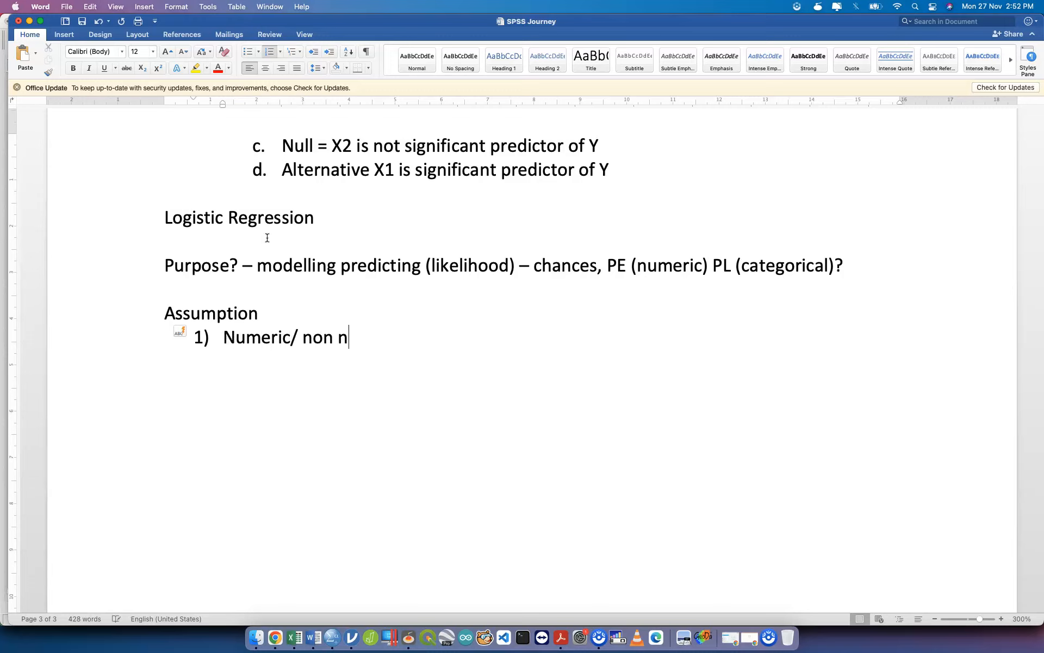
{"action": "type", "text": " --> "}
{"action": "type", "text": "IVs"}
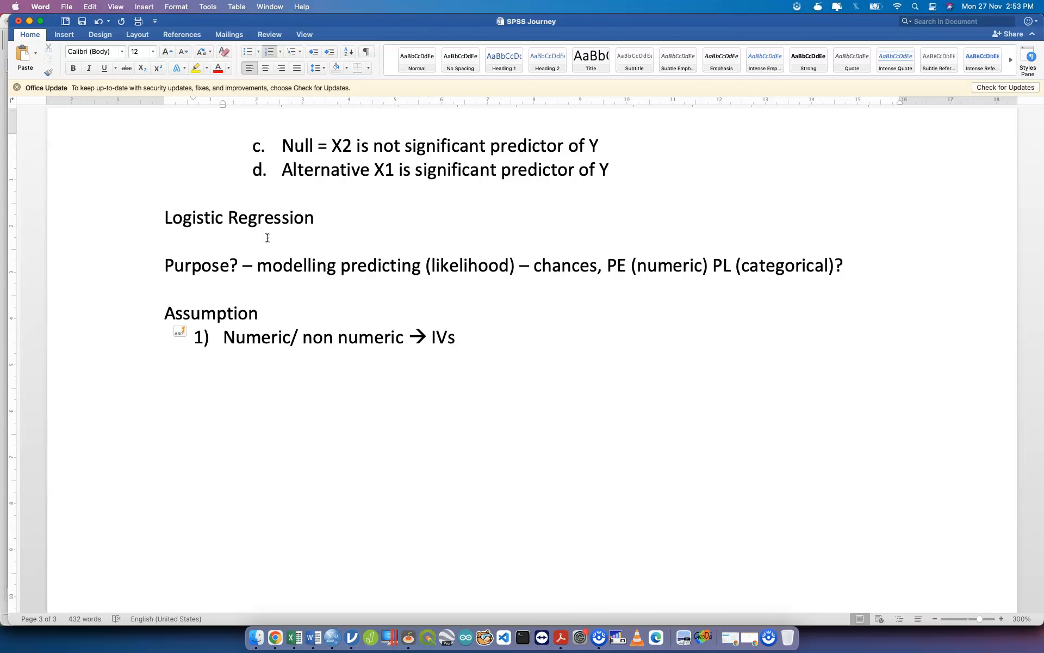
- Switch to the titanicLR data in SPSS and examine the Sex, Age and Pclass columns and the remaining variables through Embarked
{"action": "key", "text": "ctrl+Up"}
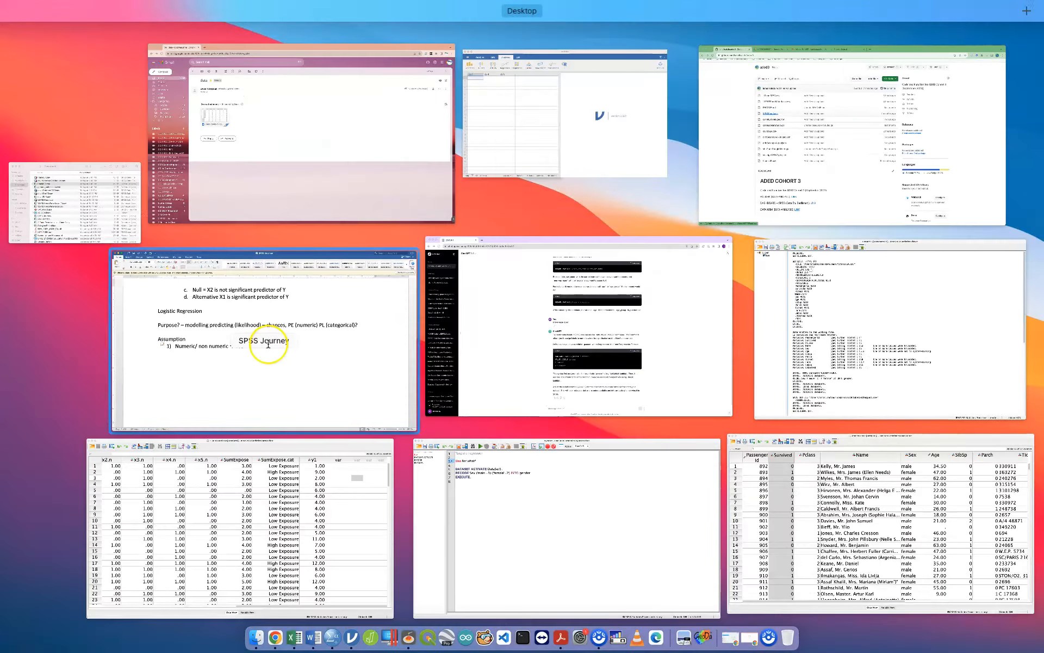
{"action": "left_click", "coordinate": [827, 522]}
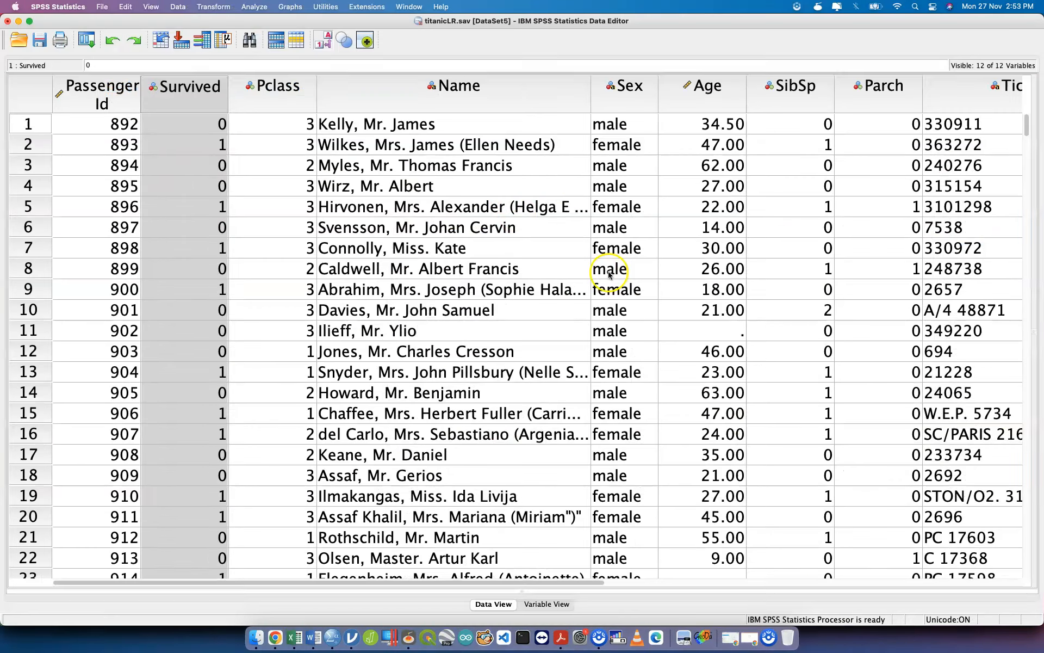
{"action": "left_click", "coordinate": [624, 88]}
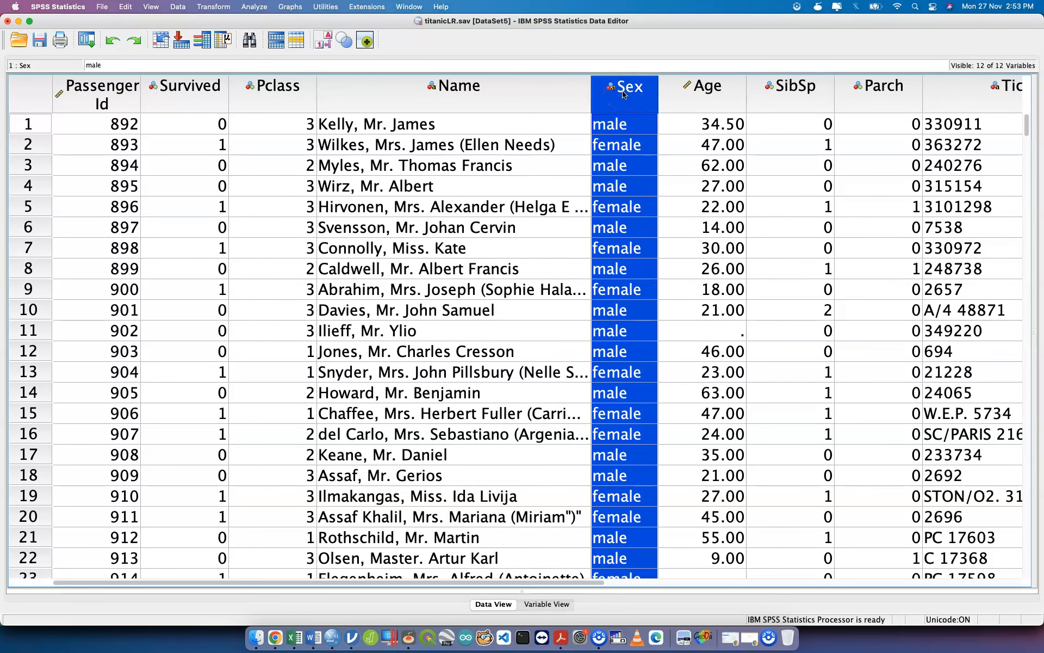
{"action": "left_click", "coordinate": [724, 93]}
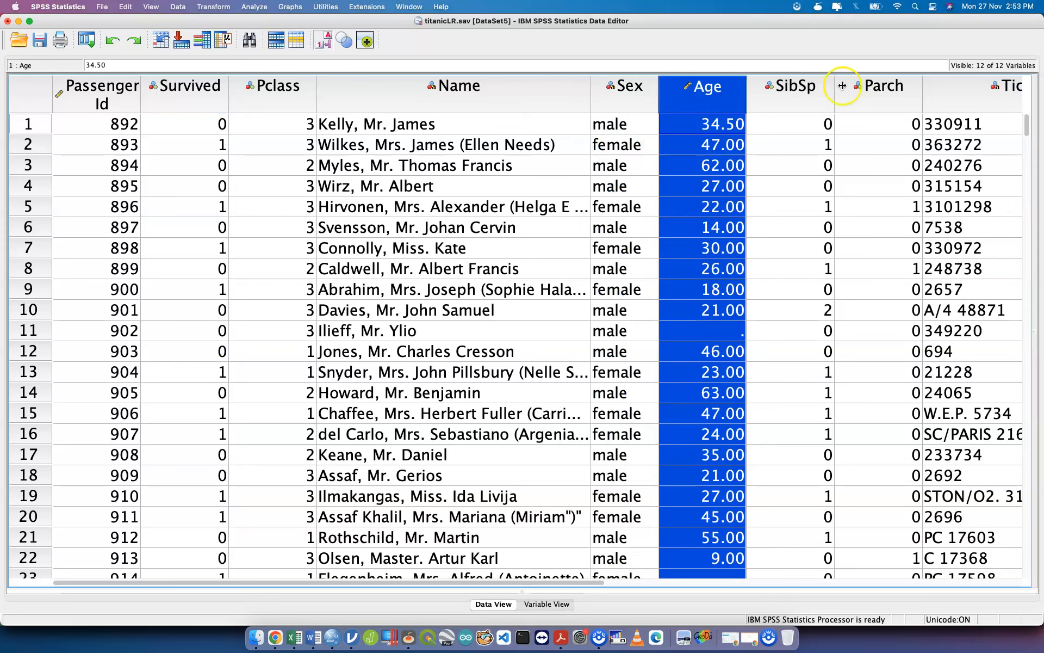
{"action": "left_click", "coordinate": [292, 109]}
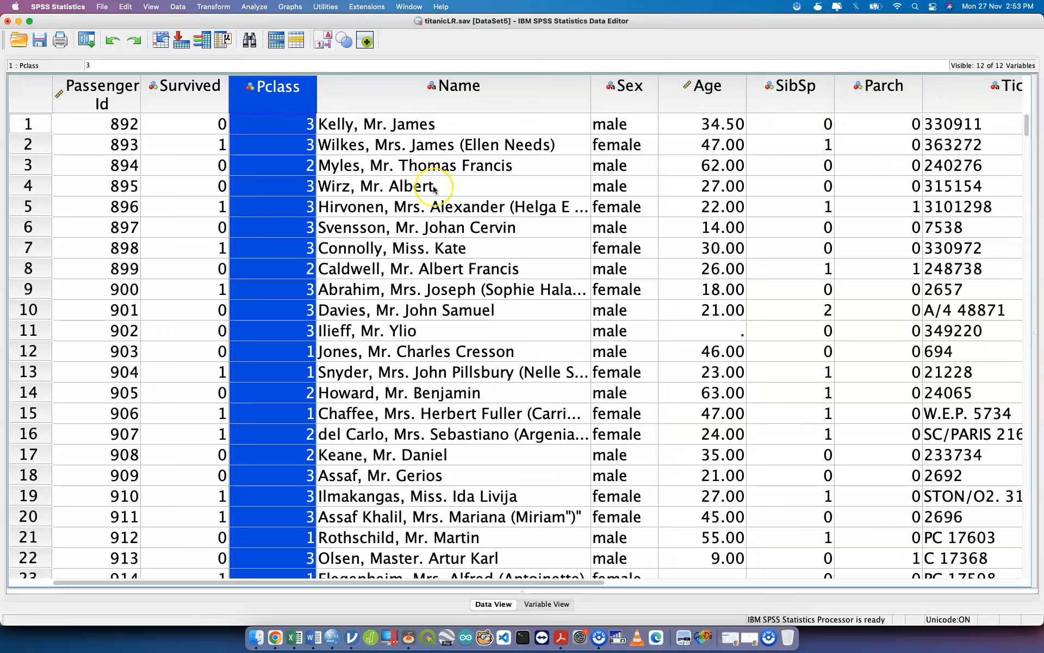
{"action": "scroll", "coordinate": [433, 188], "scroll_direction": "right", "scroll_amount": 10}
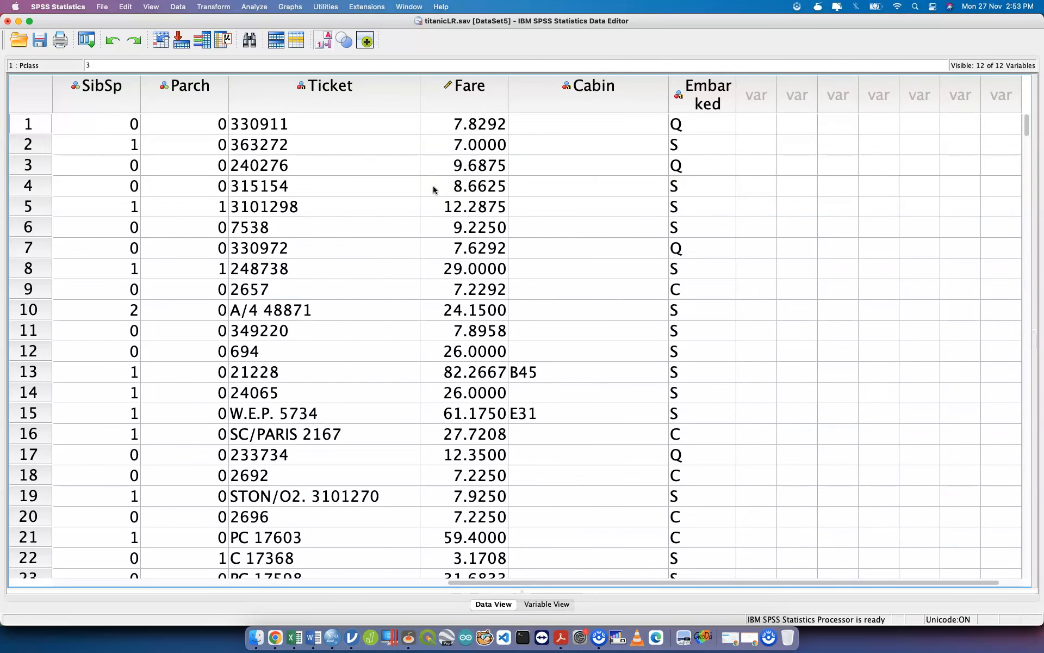
{"action": "scroll", "coordinate": [433, 185], "scroll_direction": "left", "scroll_amount": 2}
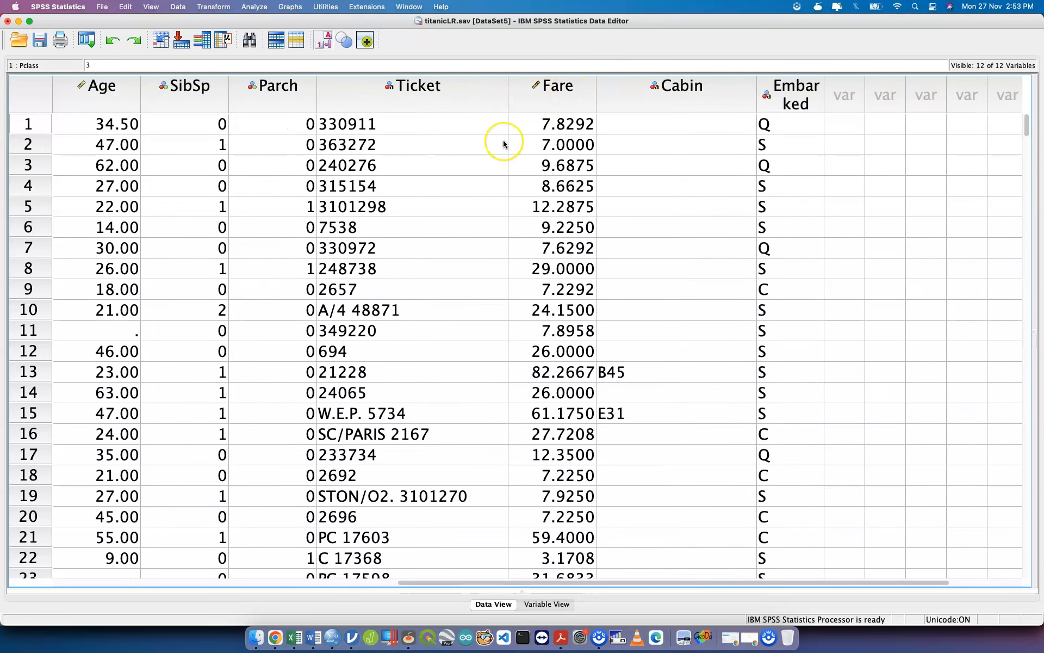
{"action": "scroll", "coordinate": [504, 144], "scroll_direction": "left", "scroll_amount": 6}
{"action": "scroll", "coordinate": [504, 144], "scroll_direction": "down", "scroll_amount": 1}
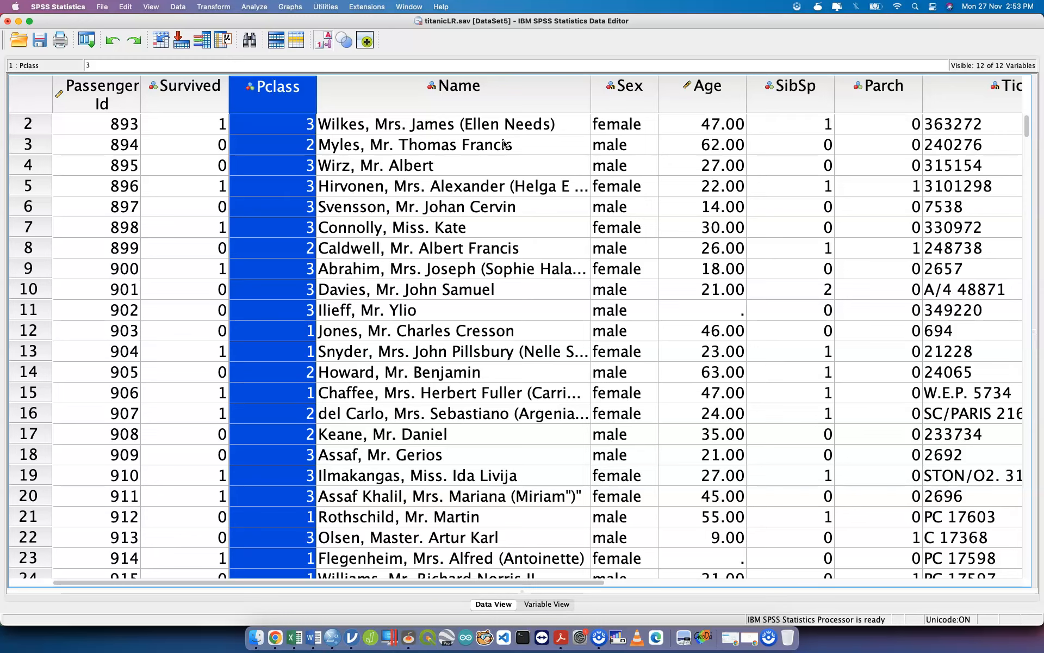
- Switch back to the SPSS Journey document in Word and write "Finding the relatedness into the predicted group (0,1)" directly below the Purpose line
{"action": "key", "text": "ctrl+Up"}
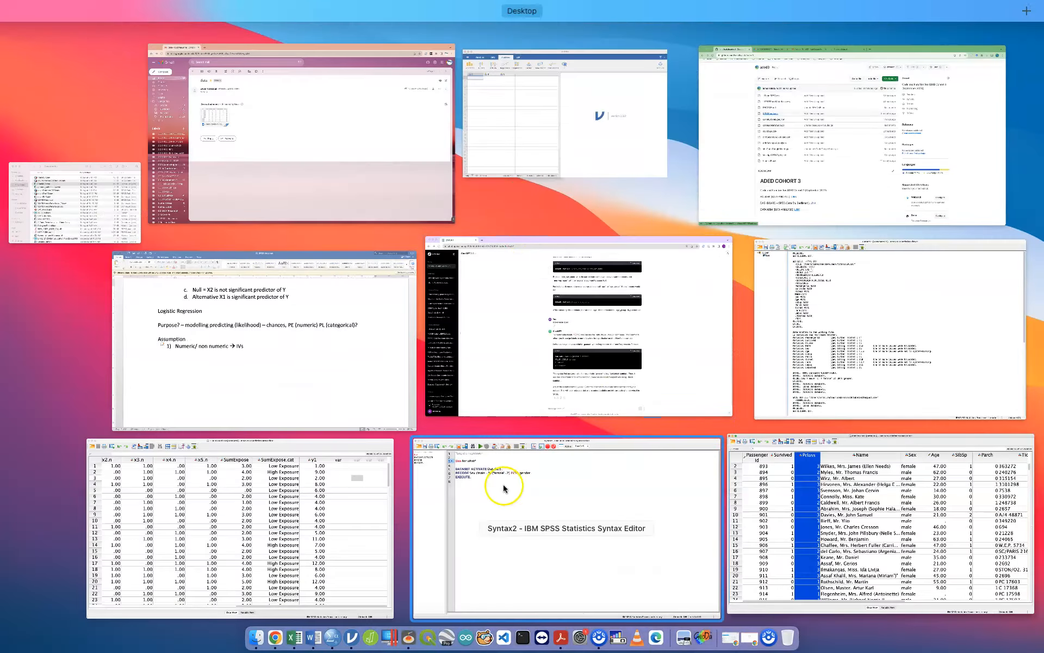
{"action": "left_click", "coordinate": [396, 384]}
{"action": "left_click", "coordinate": [858, 265]}
{"action": "type", "text": "fidn"}
{"action": "key", "text": "BackSpace"}
{"action": "key", "text": "BackSpace"}
{"action": "type", "text": "nding relat"}
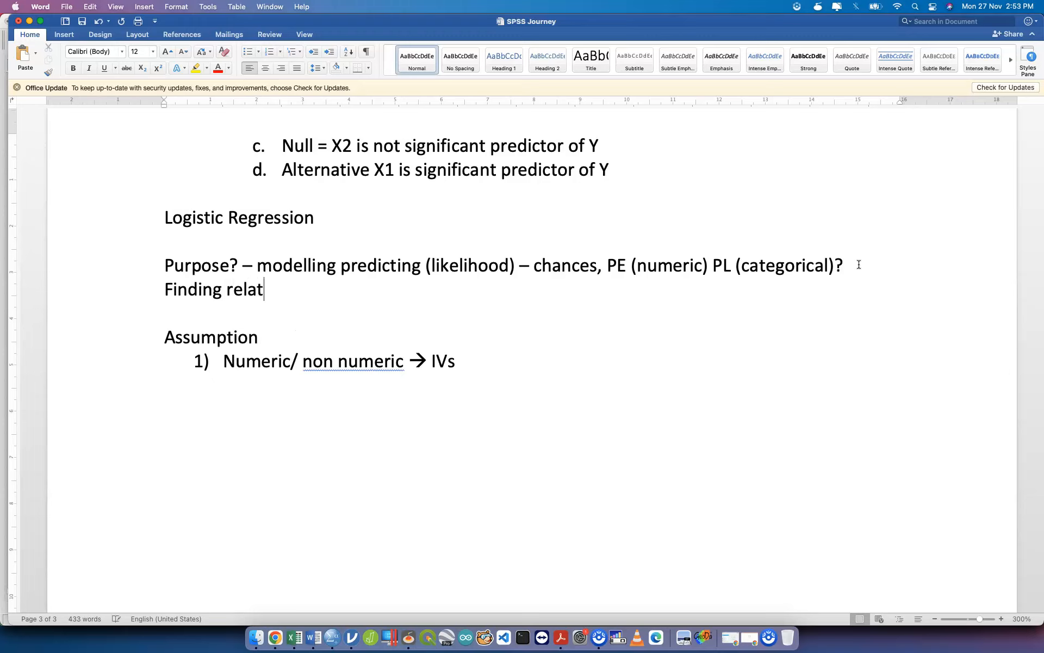
{"action": "type", "text": "ionship/"}
{"action": "key", "text": "BackSpace"}
{"action": "key", "text": "BackSpace"}
{"action": "key", "text": "BackSpace"}
{"action": "key", "text": "BackSpace"}
{"action": "key", "text": "BackSpace"}
{"action": "key", "text": "BackSpace"}
{"action": "key", "text": "BackSpace"}
{"action": "key", "text": "BackSpace"}
{"action": "key", "text": "BackSpace"}
{"action": "key", "text": "BackSpace"}
{"action": "key", "text": "BackSpace"}
{"action": "key", "text": "BackSpace"}
{"action": "key", "text": "BackSpace"}
{"action": "type", "text": "the relatedness into the predicted group (0,1)"}
{"action": "key", "text": "Left"}
{"action": "type", "text": "0,1"}
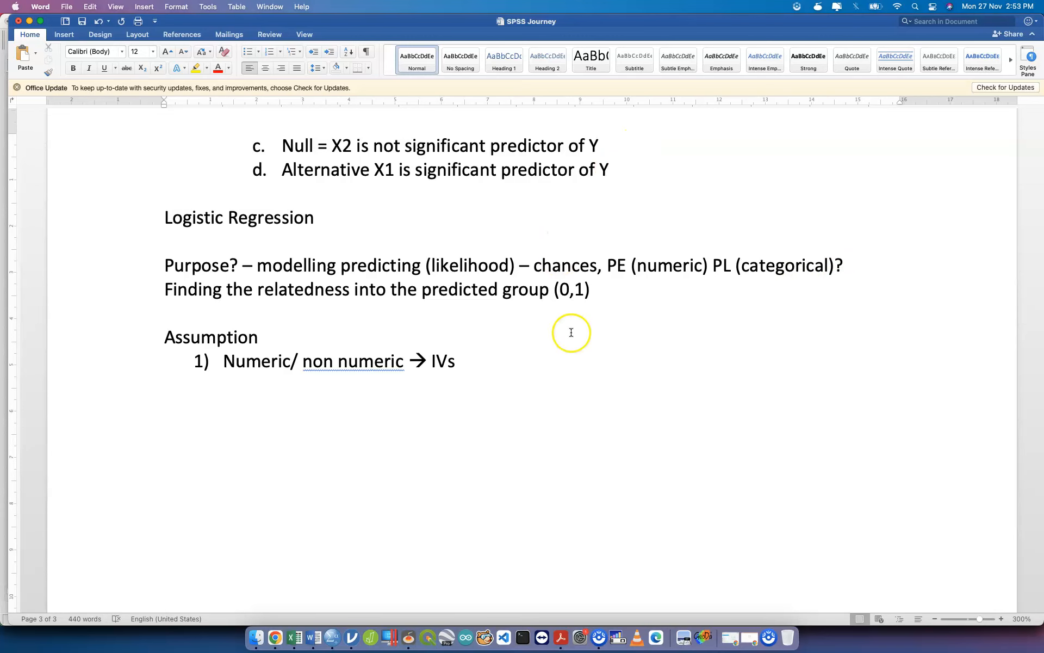
- Switch to Chrome and search Google for "logistic regression model" in a new tab
{"action": "key", "text": "ctrl+Up"}
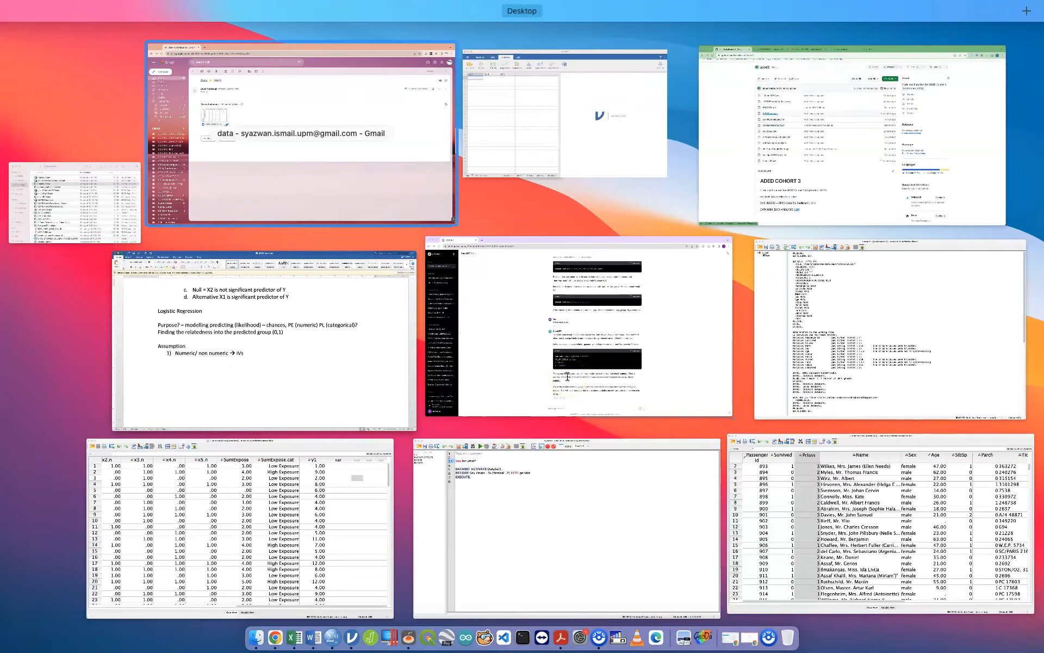
{"action": "left_click", "coordinate": [302, 163]}
{"action": "left_click", "coordinate": [188, 26]}
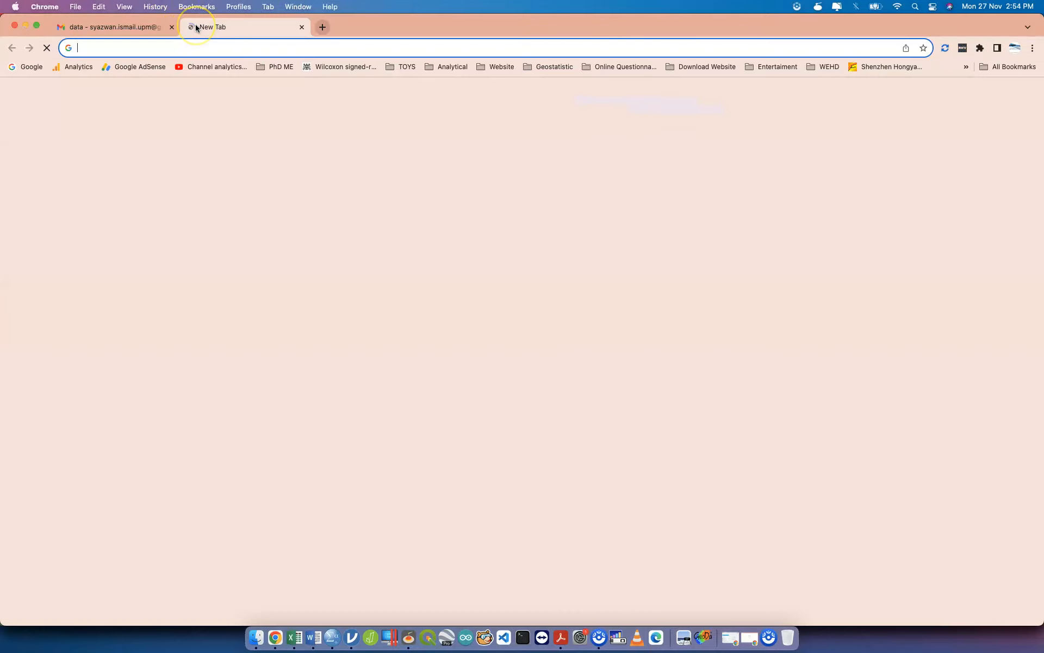
{"action": "type", "text": "logislict"}
{"action": "key", "text": "BackSpace"}
{"action": "key", "text": "BackSpace"}
{"action": "key", "text": "BackSpace"}
{"action": "key", "text": "BackSpace"}
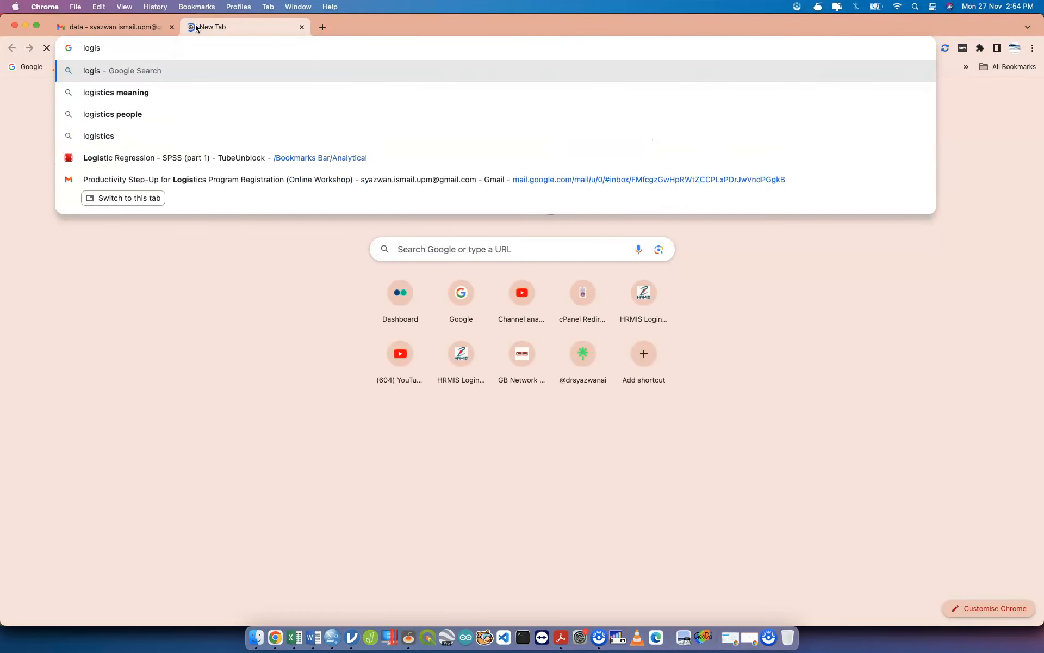
{"action": "type", "text": "tic"}
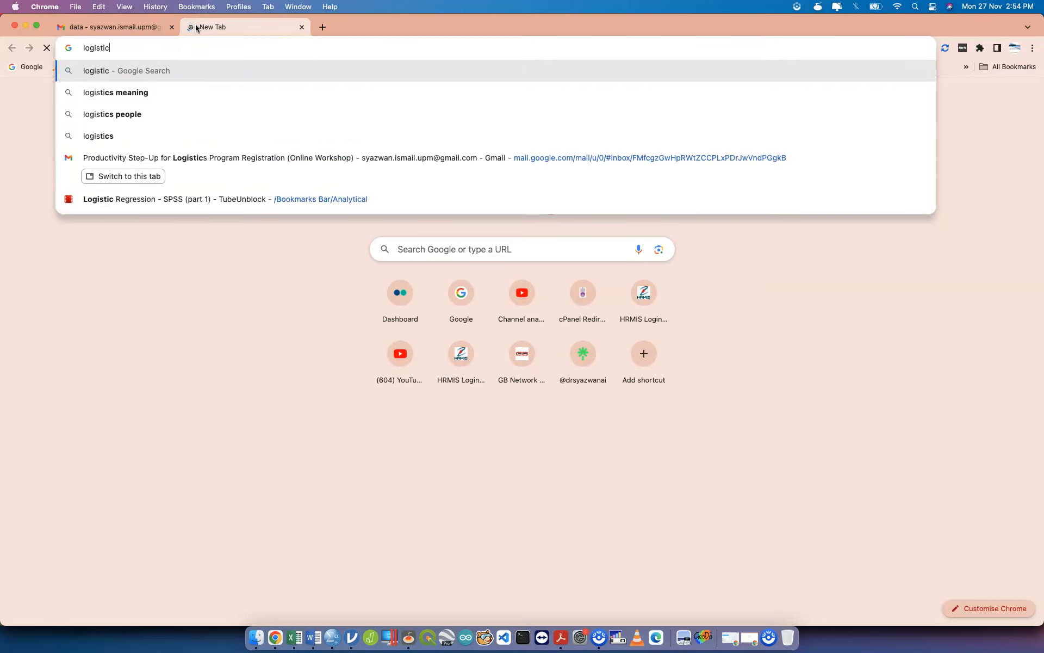
{"action": "type", "text": " regression model"}
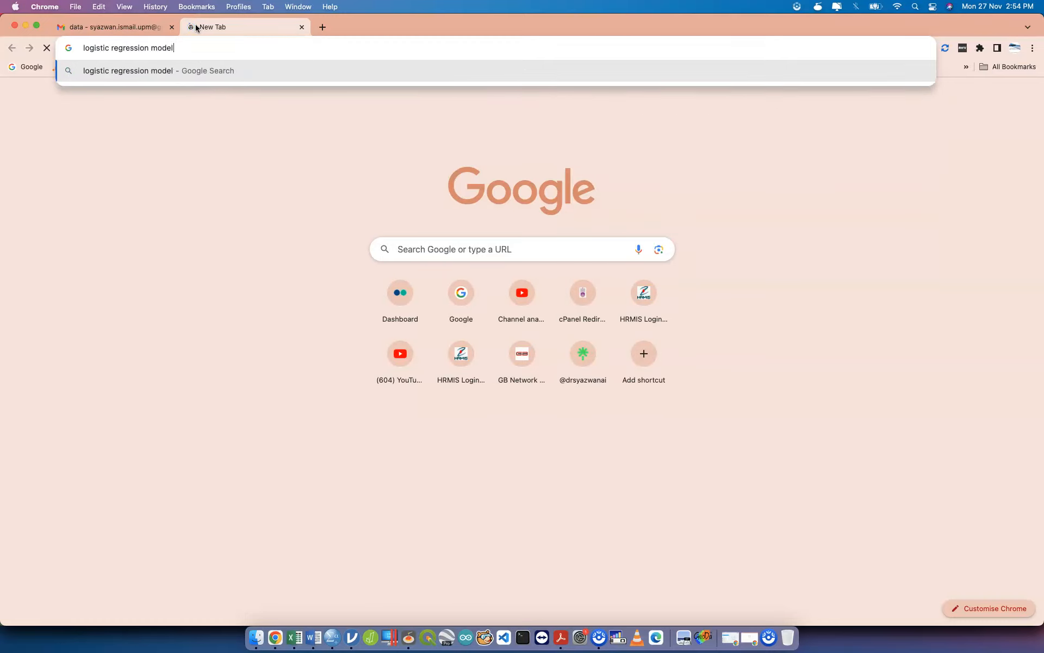
{"action": "key", "text": "Return"}
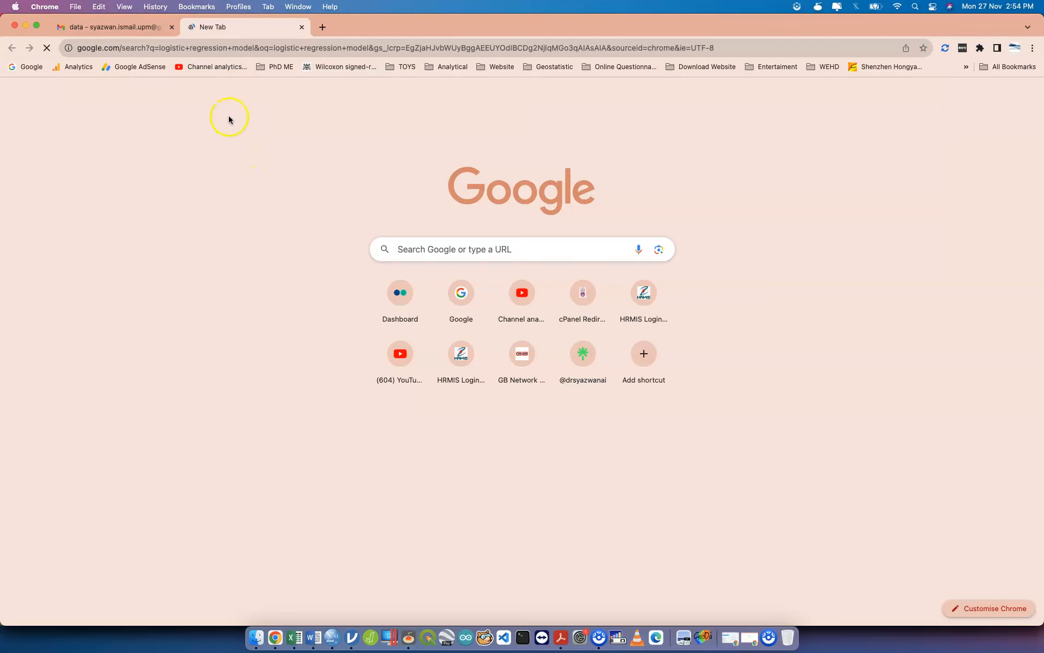
- Change the computer's Wi-Fi connection to the iot_kdo@unifi network
{"action": "left_click", "coordinate": [896, 6]}
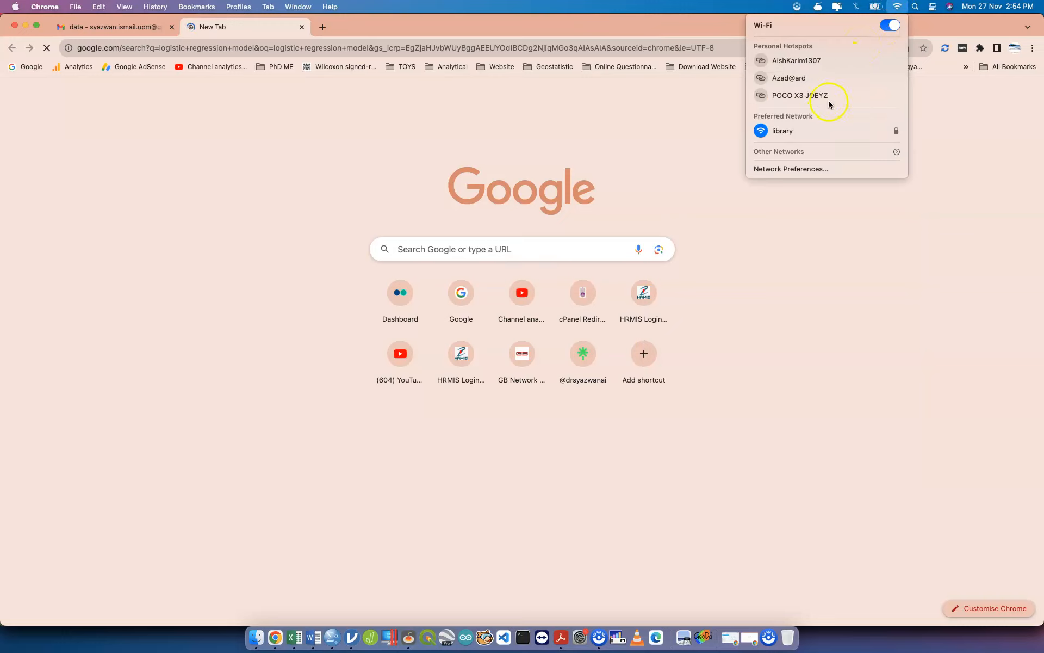
{"action": "left_click", "coordinate": [893, 12]}
{"action": "left_click", "coordinate": [892, 13]}
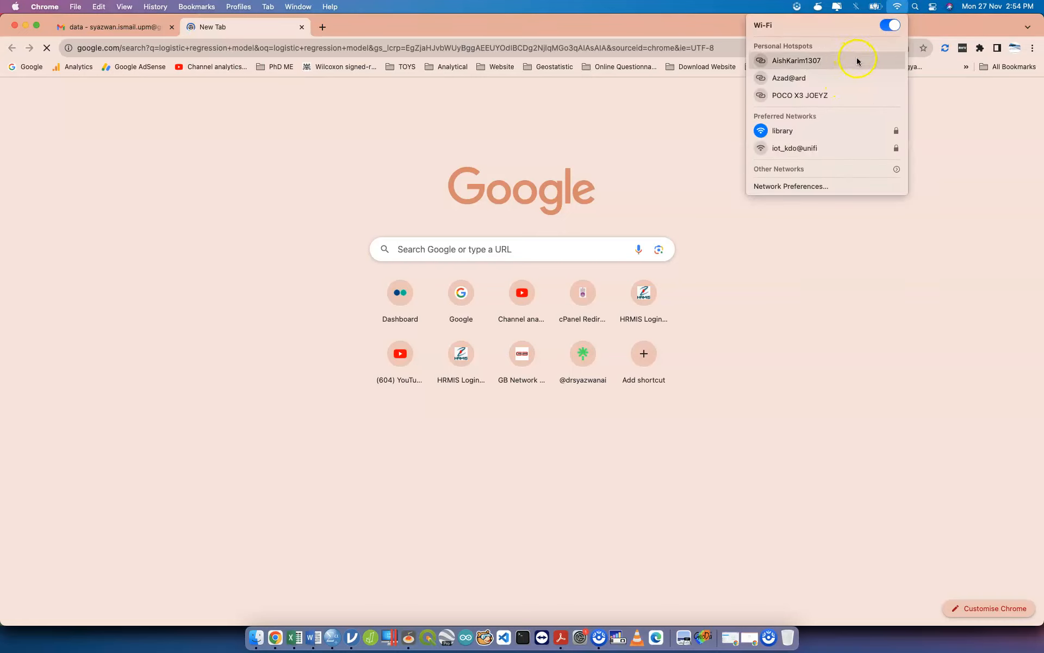
{"action": "left_click", "coordinate": [839, 153]}
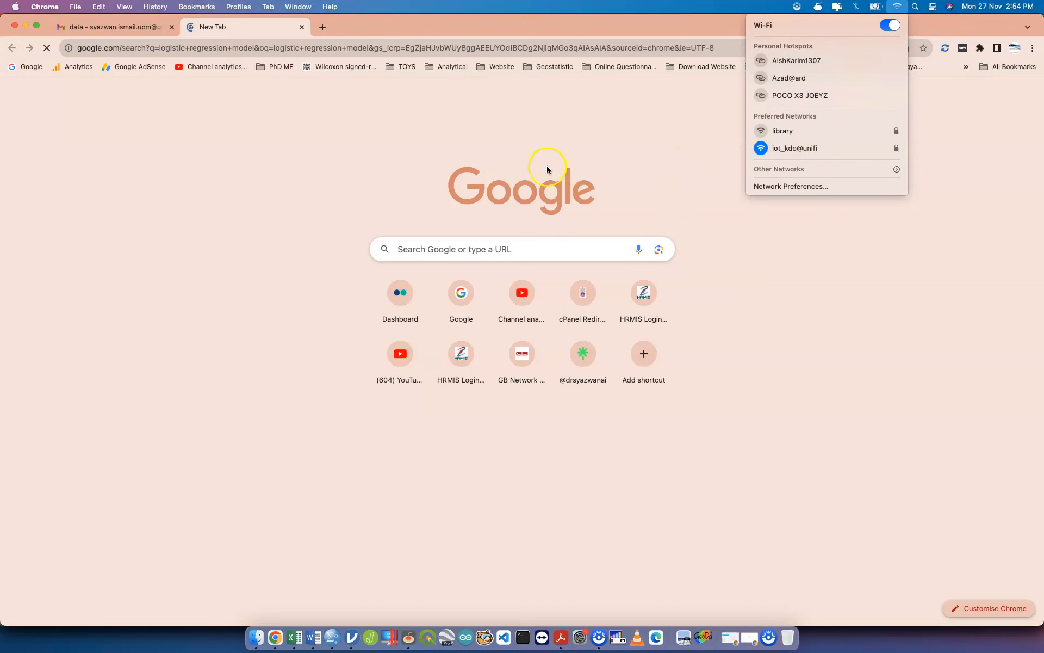
{"action": "left_click", "coordinate": [406, 167]}
- Switch back to the SPSS Journey document in Word and add "Data of the DV must have 2 probability" as the second assumption
{"action": "key", "text": "ctrl+Up"}
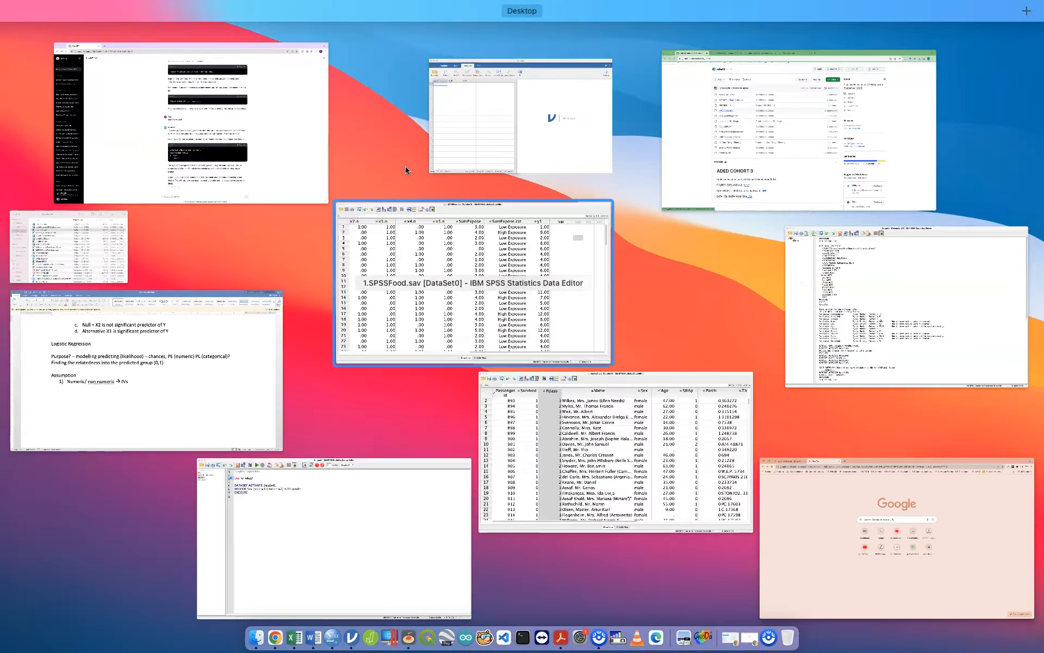
{"action": "left_click", "coordinate": [206, 386]}
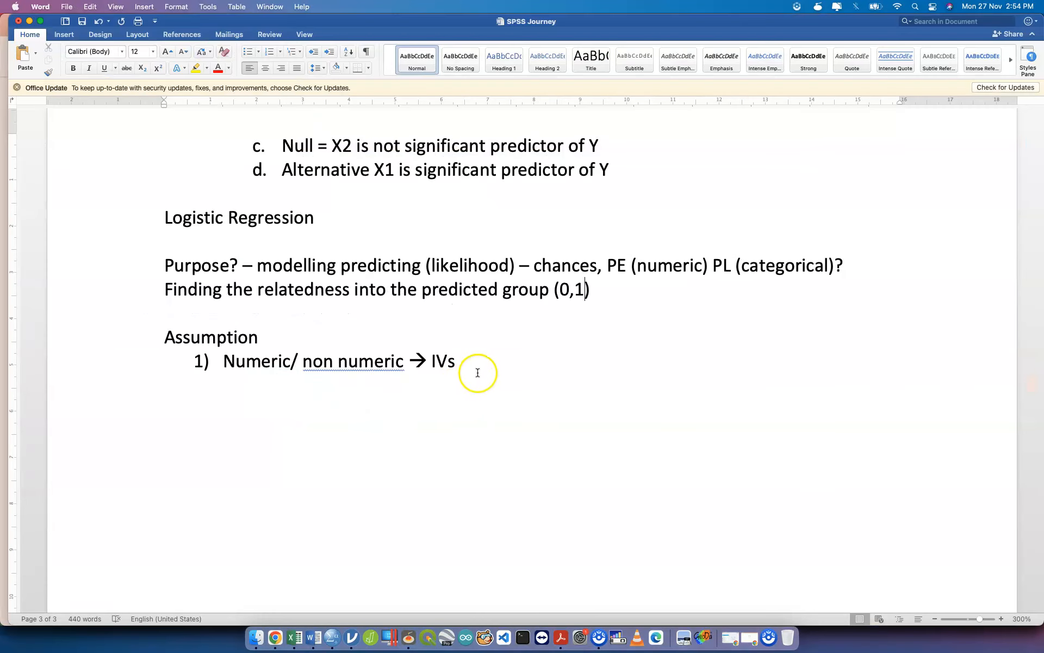
{"action": "left_click", "coordinate": [489, 365]}
{"action": "key", "text": "Return"}
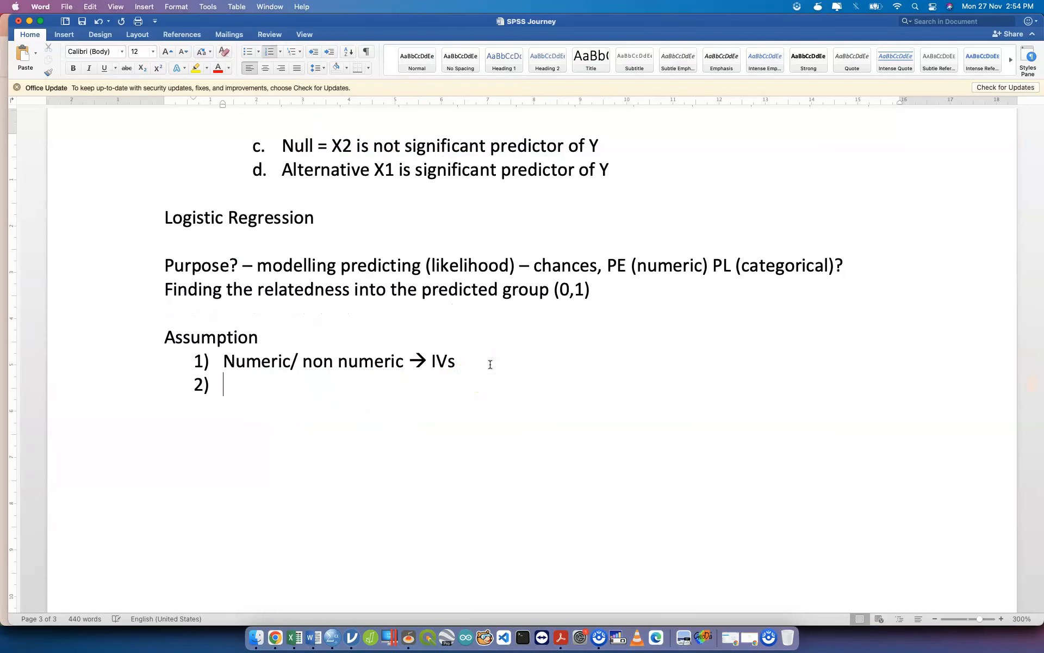
{"action": "type", "text": "Data of the D"}
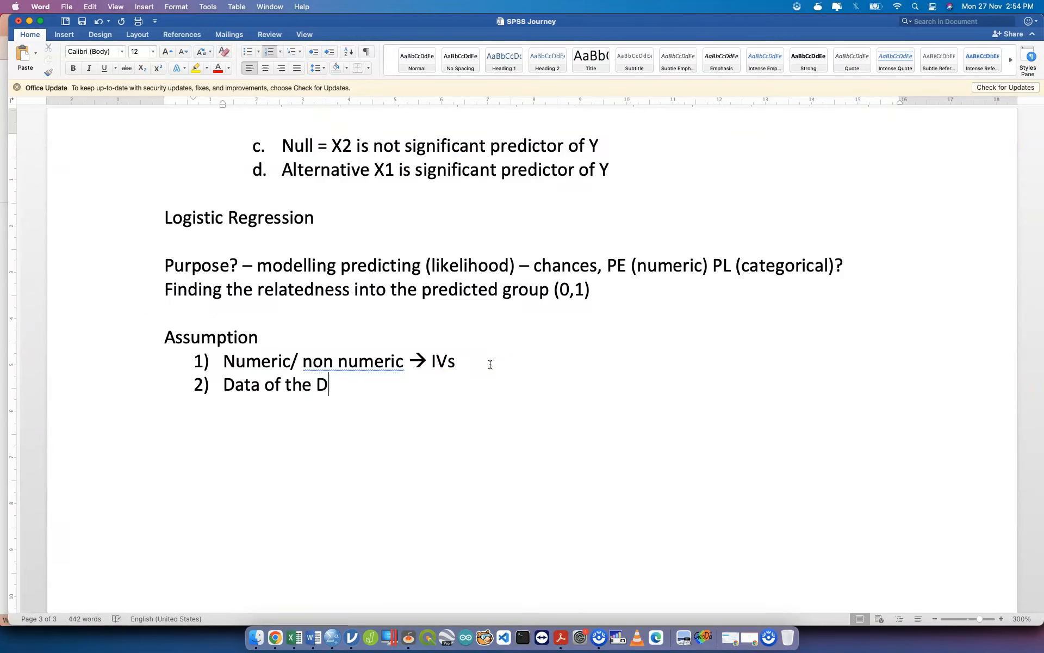
{"action": "type", "text": "V must have 2 prona"}
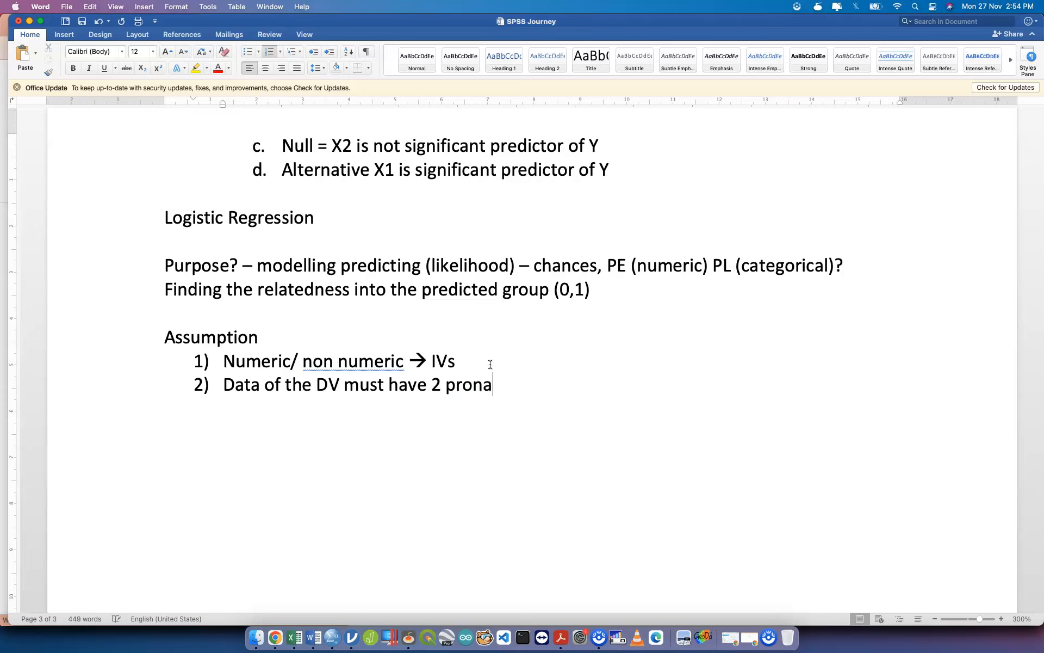
{"action": "key", "text": "BackSpace"}
{"action": "key", "text": "BackSpace"}
{"action": "type", "text": "bability"}
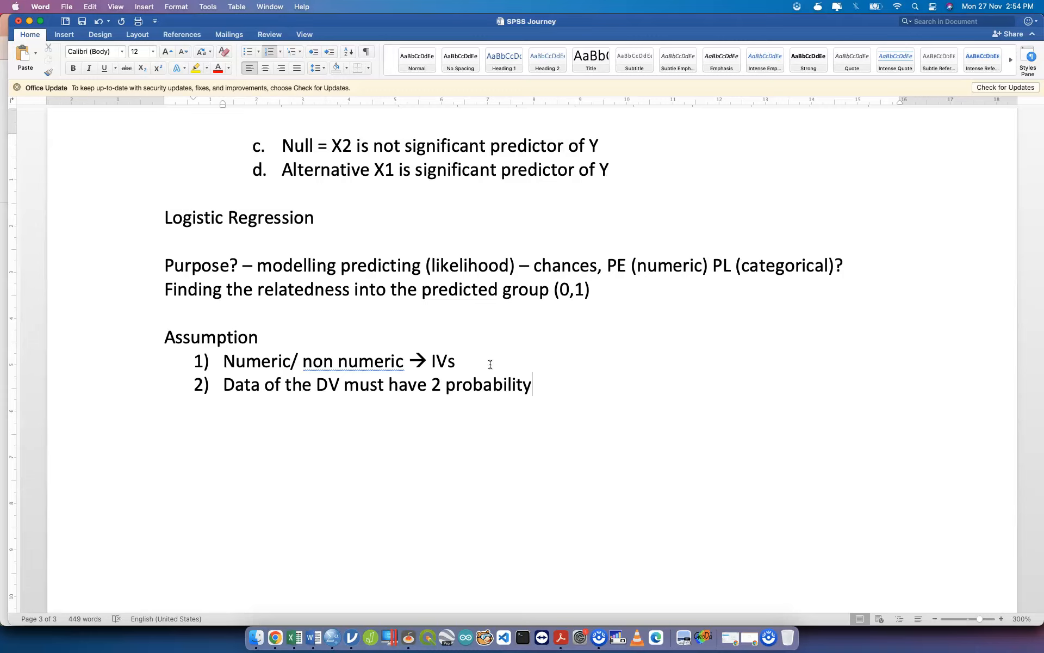
- Add "Indexes ()" as the third assumption and end the numbered list below it
{"action": "key", "text": "Return"}
{"action": "type", "text": "Spe"}
{"action": "key", "text": "BackSpace"}
{"action": "key", "text": "BackSpace"}
{"action": "key", "text": "BackSpace"}
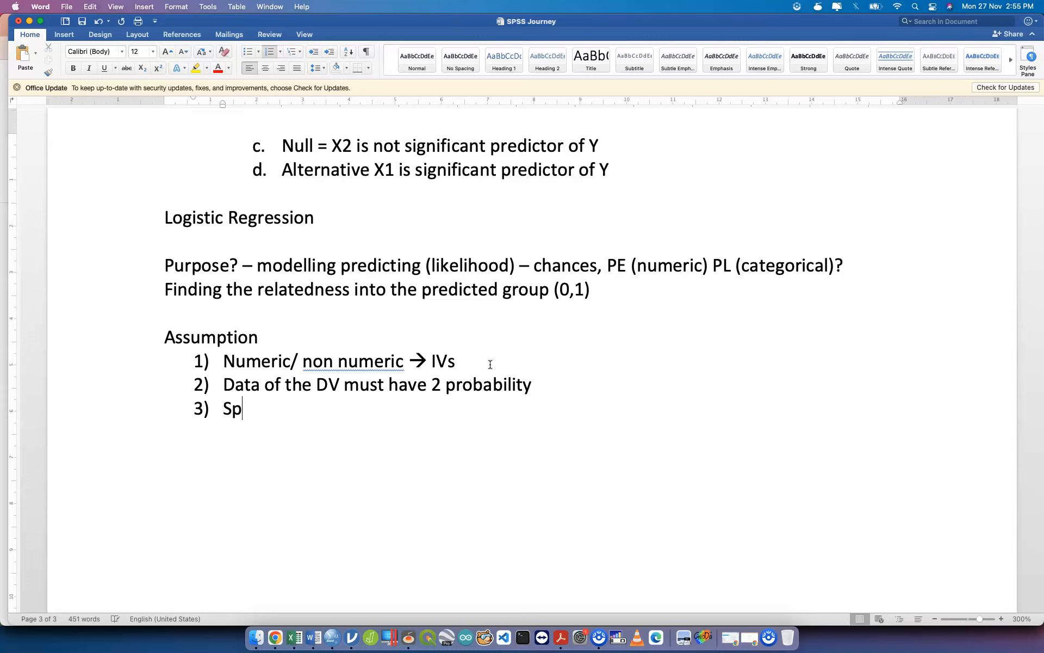
{"action": "type", "text": "Inde"}
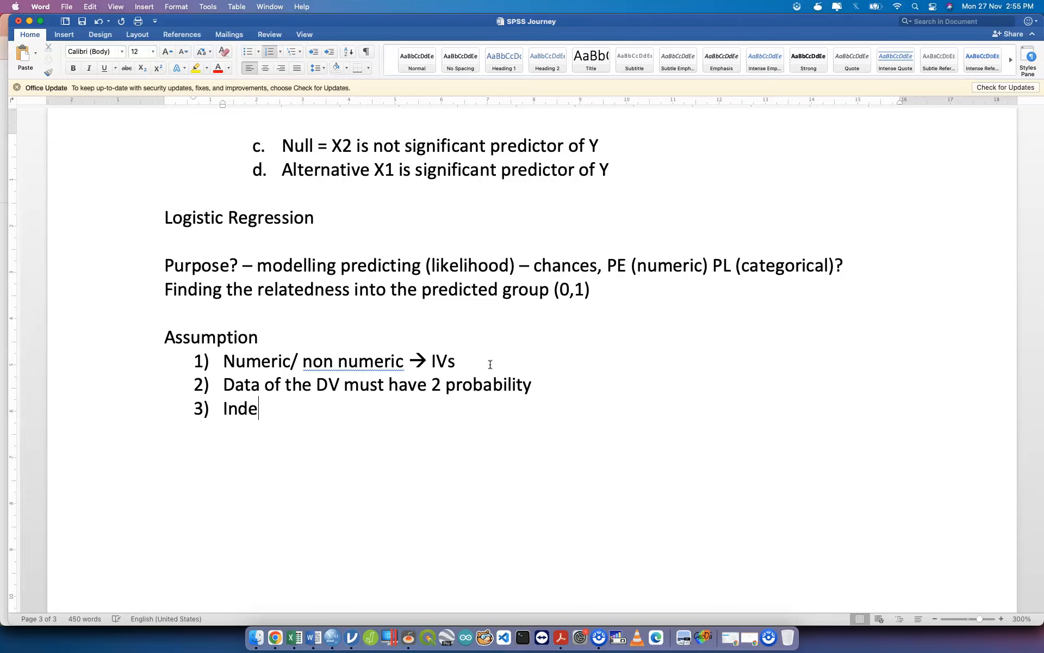
{"action": "type", "text": "xes ()"}
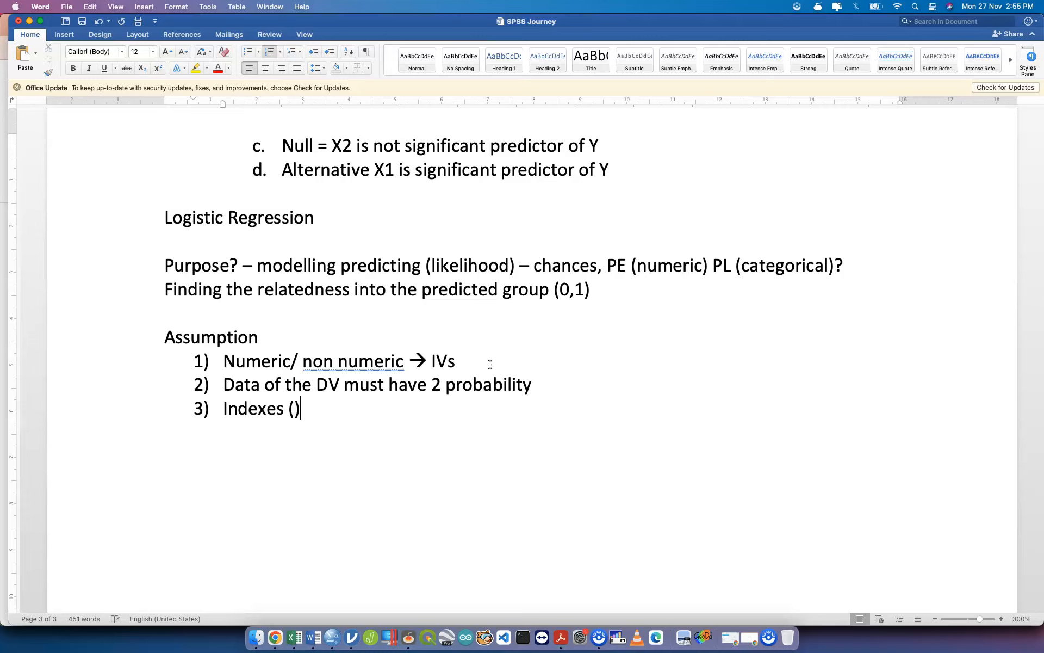
{"action": "key", "text": "Left"}
{"action": "key", "text": "Right"}
{"action": "key", "text": "Return"}
{"action": "key", "text": "Return"}
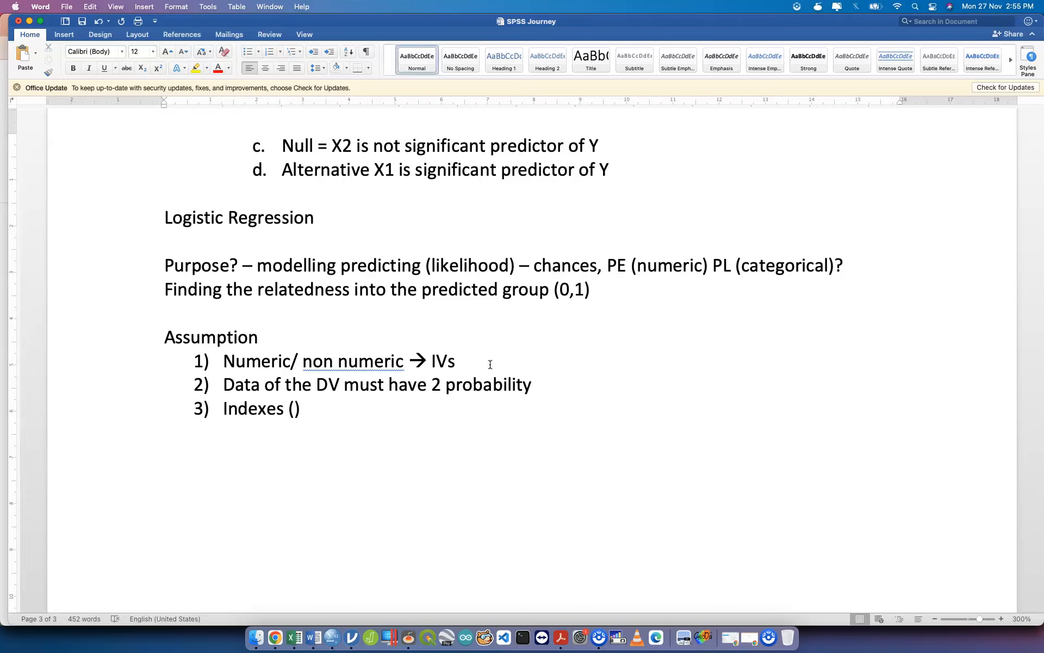
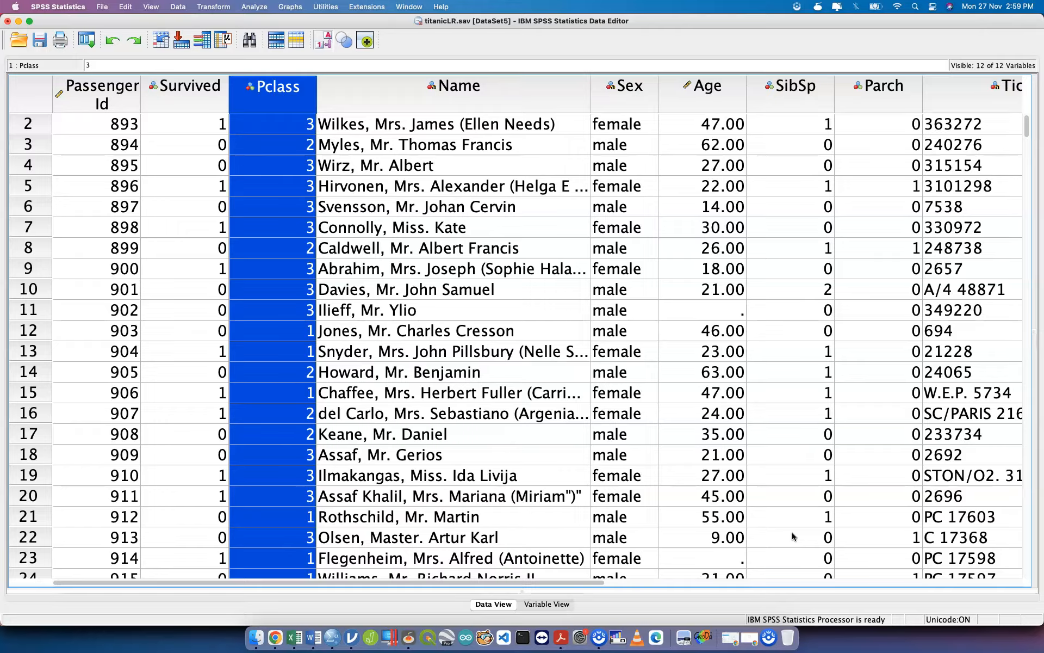
- Switch to the Syntax2 window in SPSS and delete the "Use for what?" line with its extra blank line
{"action": "left_click", "coordinate": [912, 498]}
{"action": "key", "text": "ctrl+Up"}
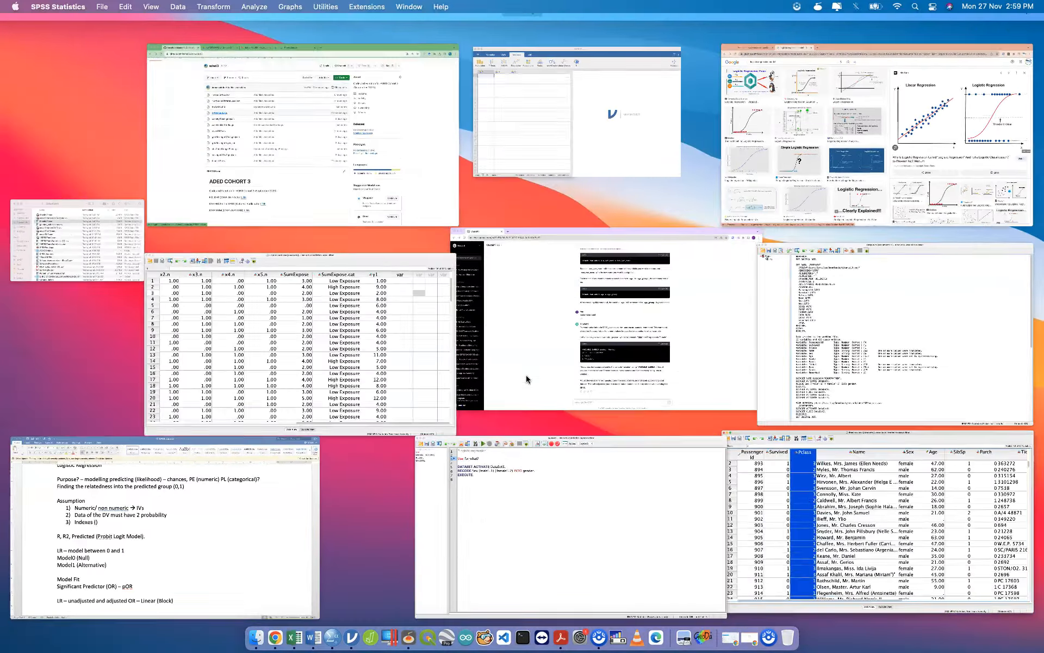
{"action": "left_click", "coordinate": [529, 374]}
{"action": "left_click_drag", "start_coordinate": [215, 146], "coordinate": [128, 120]}
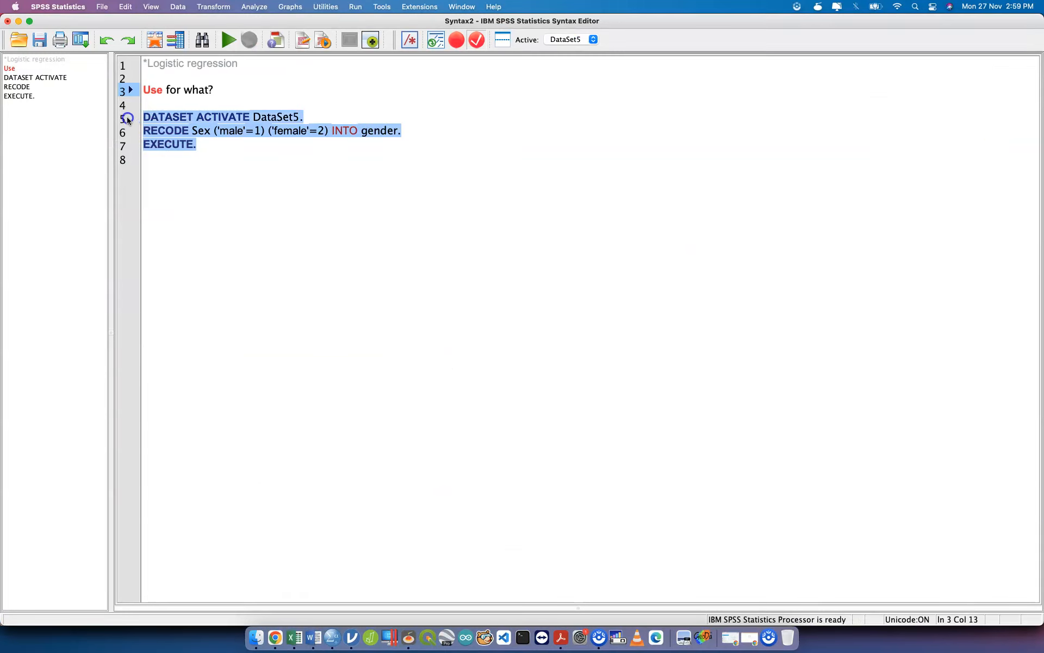
{"action": "triple_click", "coordinate": [204, 87]}
{"action": "key", "text": "BackSpace"}
{"action": "key", "text": "BackSpace"}
{"action": "key", "text": "BackSpace"}
- Run the DataSet5 activation and RECODE commands that turn Sex into gender with male as 1 and female as 2
{"action": "key", "text": "Down"}
{"action": "key", "text": "shift+Down"}
{"action": "key", "text": "shift+Down"}
{"action": "key", "text": "shift+Down"}
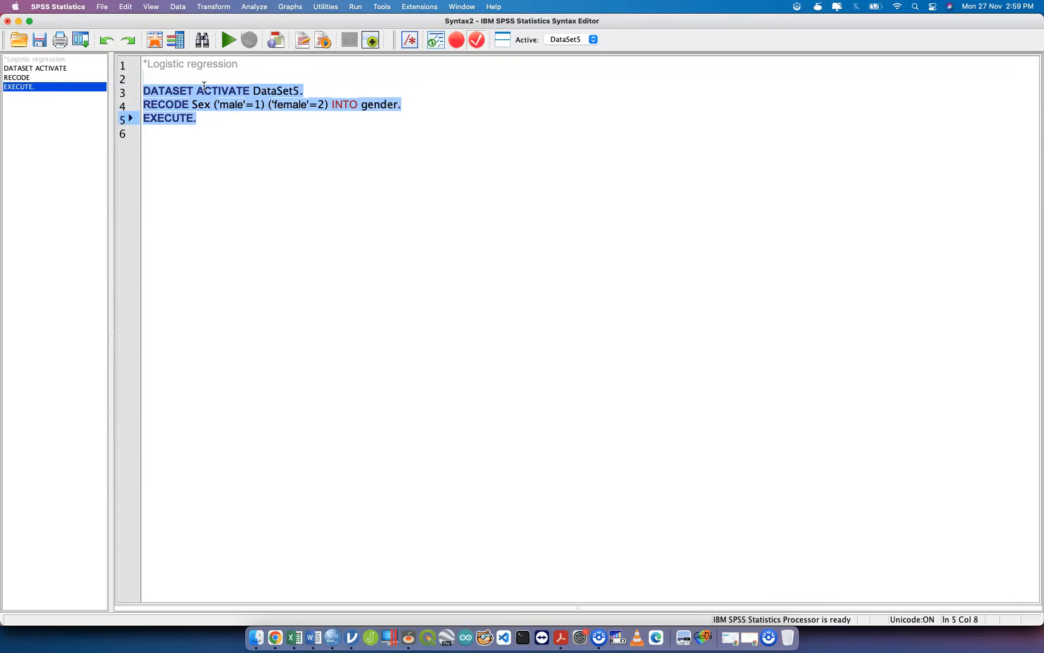
{"action": "key", "text": "super+r"}
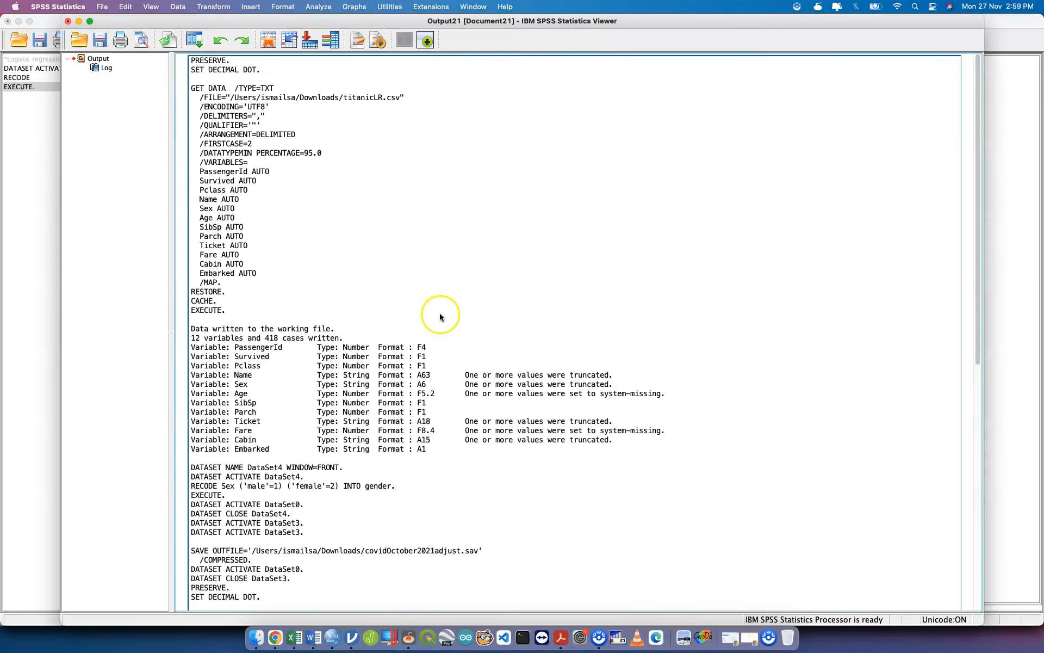
- Switch to the titanicLR data and examine the new gender column after Embarked
{"action": "key", "text": "ctrl+Up"}
{"action": "left_click", "coordinate": [599, 357]}
{"action": "scroll", "coordinate": [599, 356], "scroll_direction": "right", "scroll_amount": 12}
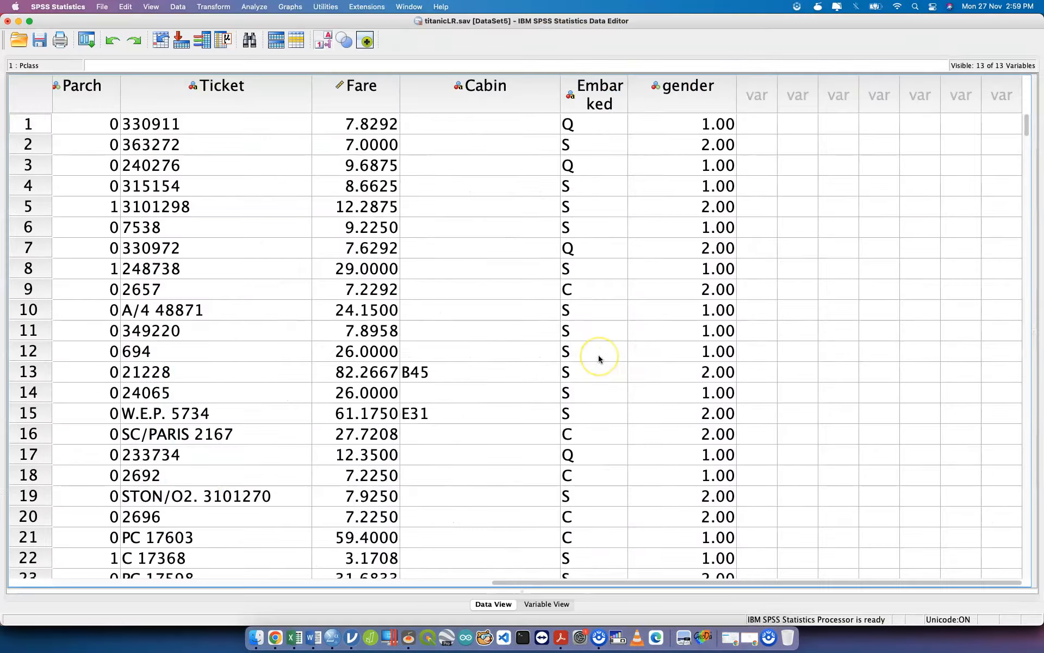
{"action": "scroll", "coordinate": [599, 357], "scroll_direction": "down", "scroll_amount": 1}
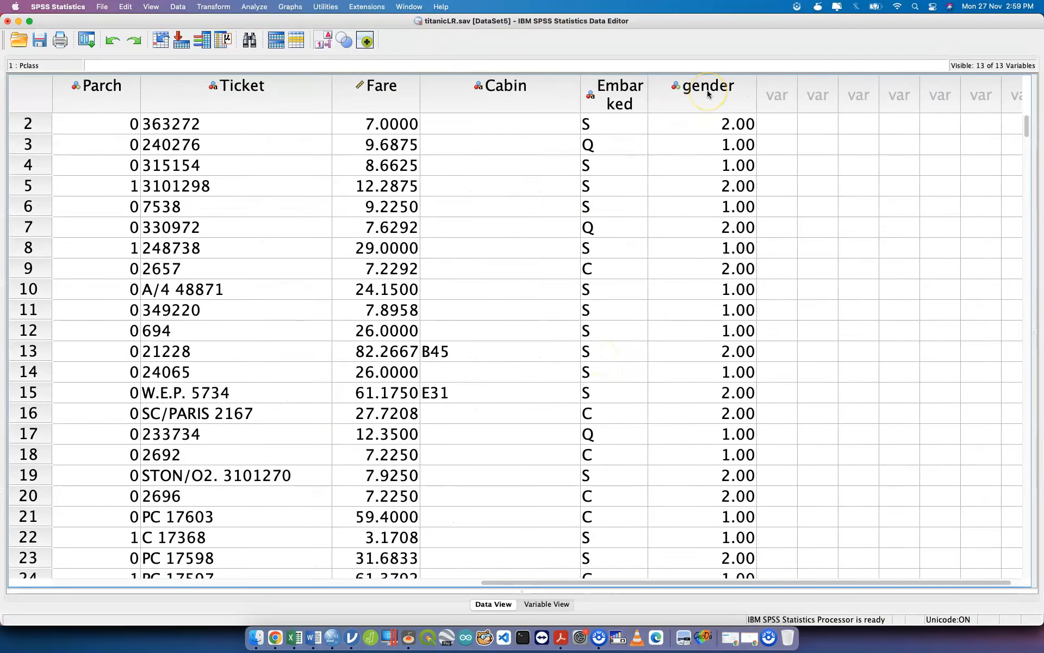
- Return to Syntax2 and add a VALUE LABELS command for gender with 1 'male' and 2 'female' below EXECUTE
{"action": "key", "text": "ctrl+Up"}
{"action": "left_click", "coordinate": [778, 364]}
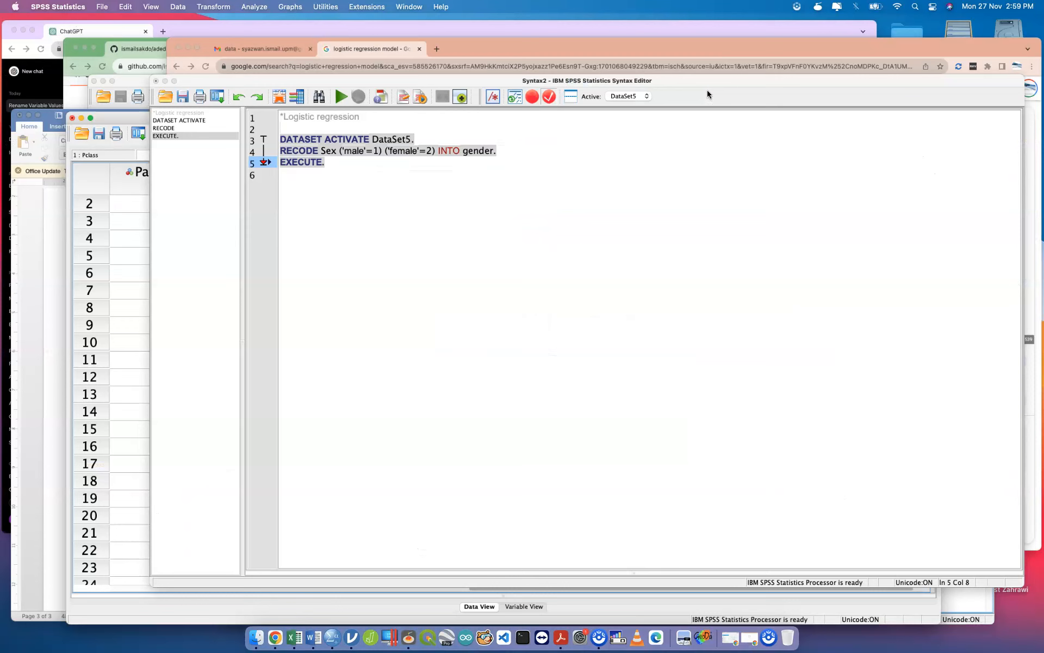
{"action": "left_click", "coordinate": [238, 119]}
{"action": "key", "text": "Return"}
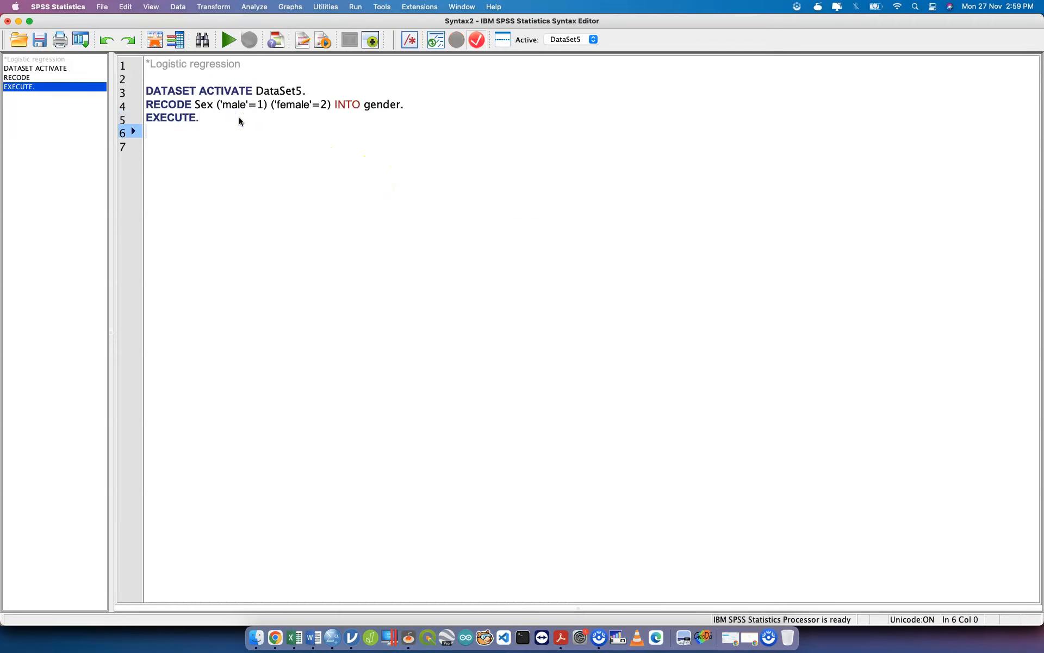
{"action": "type", "text": "VALUE"}
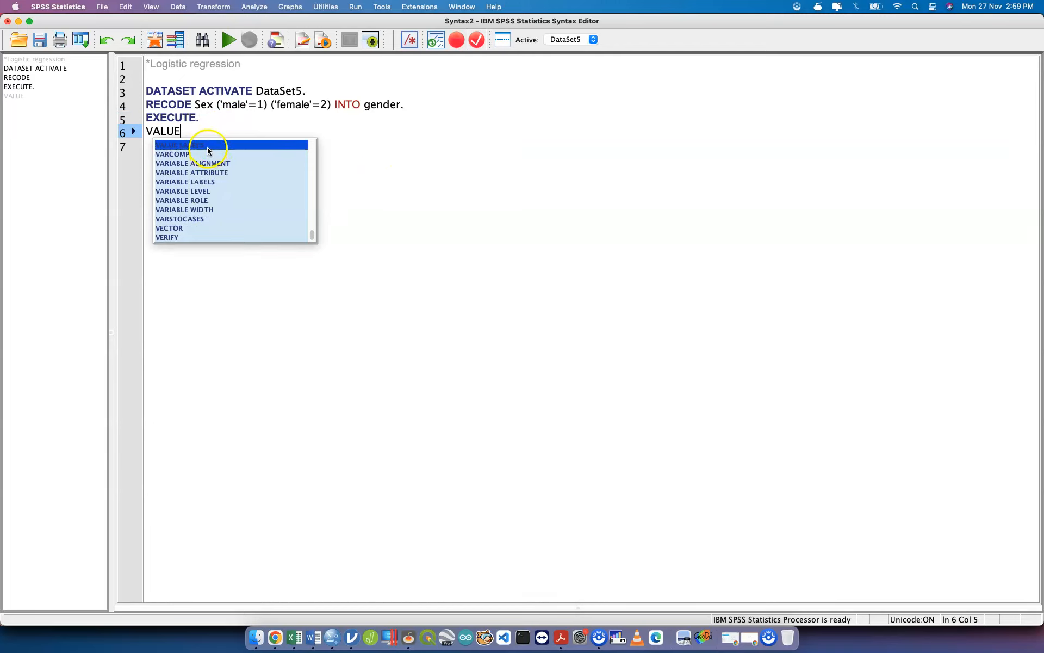
{"action": "left_click", "coordinate": [207, 150]}
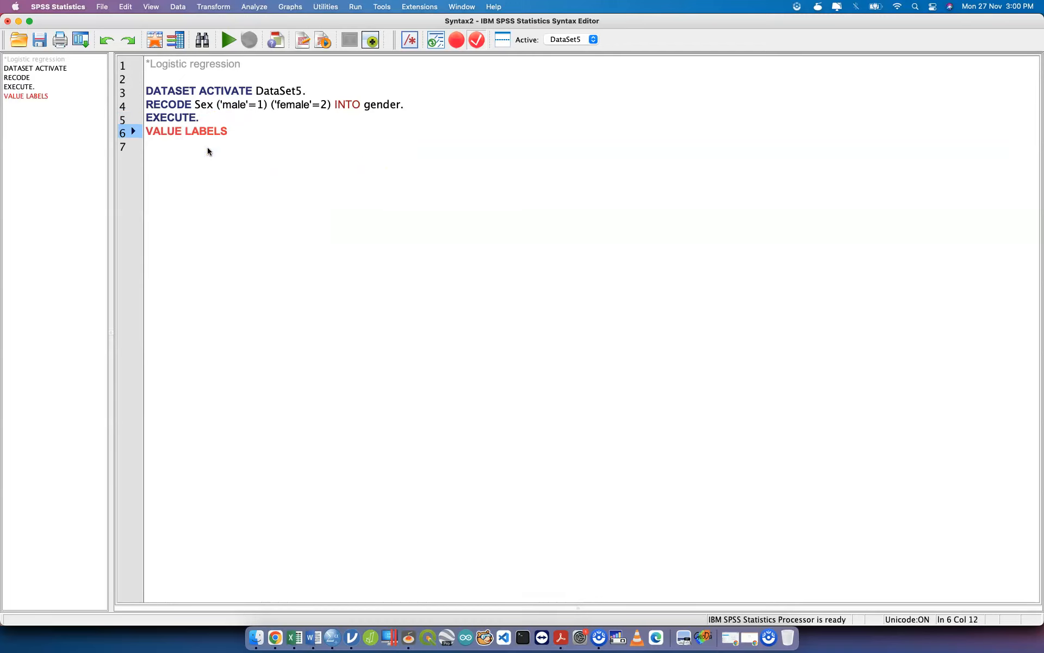
{"action": "type", "text": "gender"}
{"action": "key", "text": "Return"}
{"action": "type", "text": "1 '"}
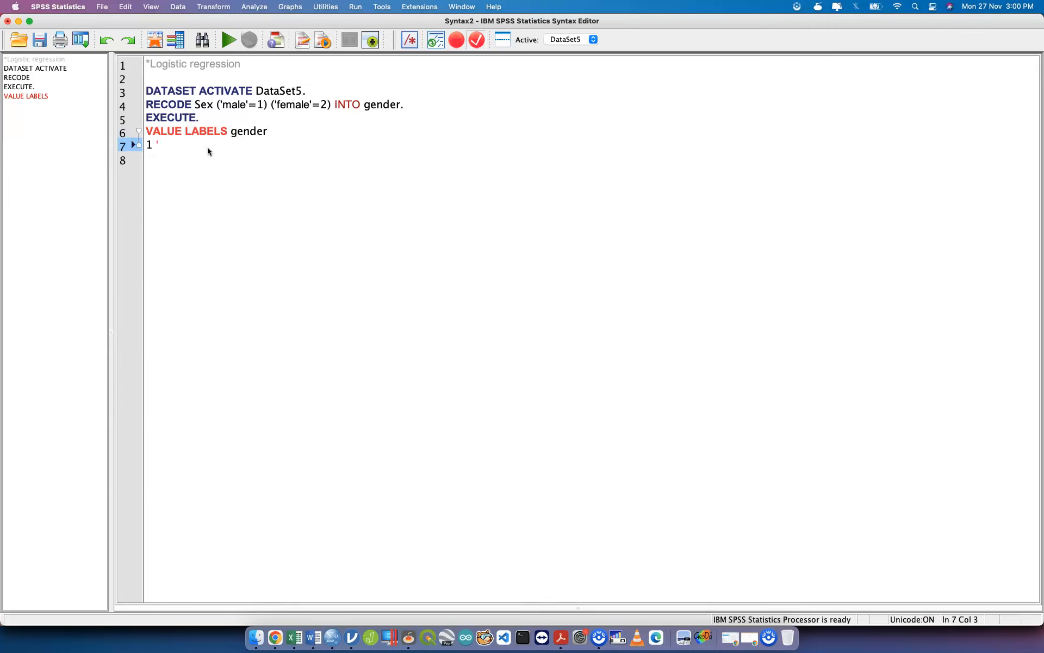
{"action": "type", "text": "male'"}
{"action": "key", "text": "Return"}
{"action": "type", "text": "2 "}
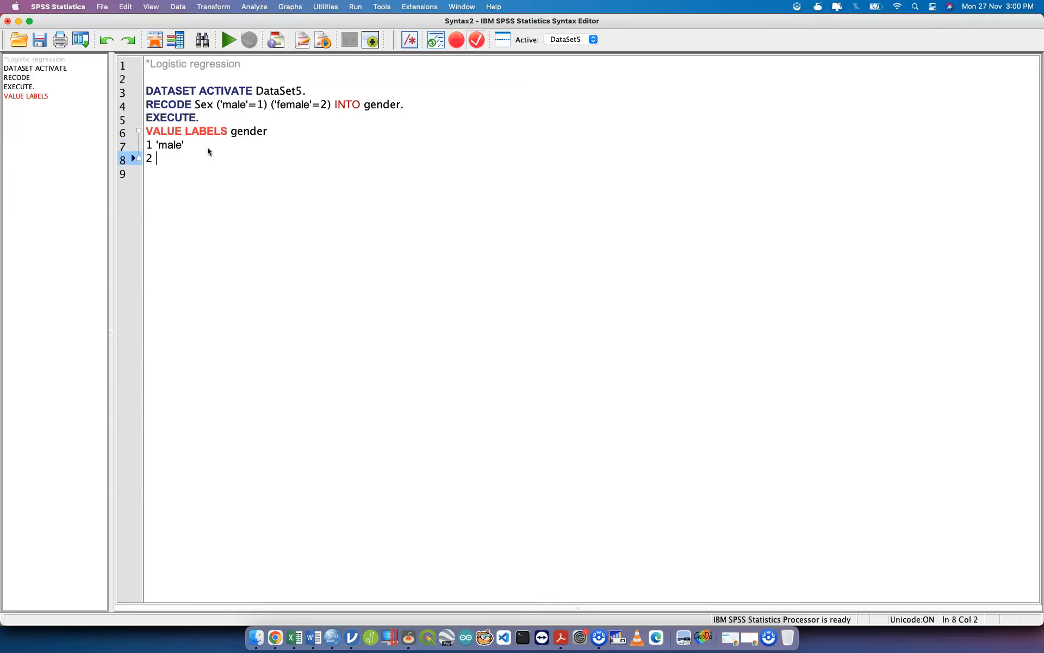
{"action": "type", "text": "'female'."}
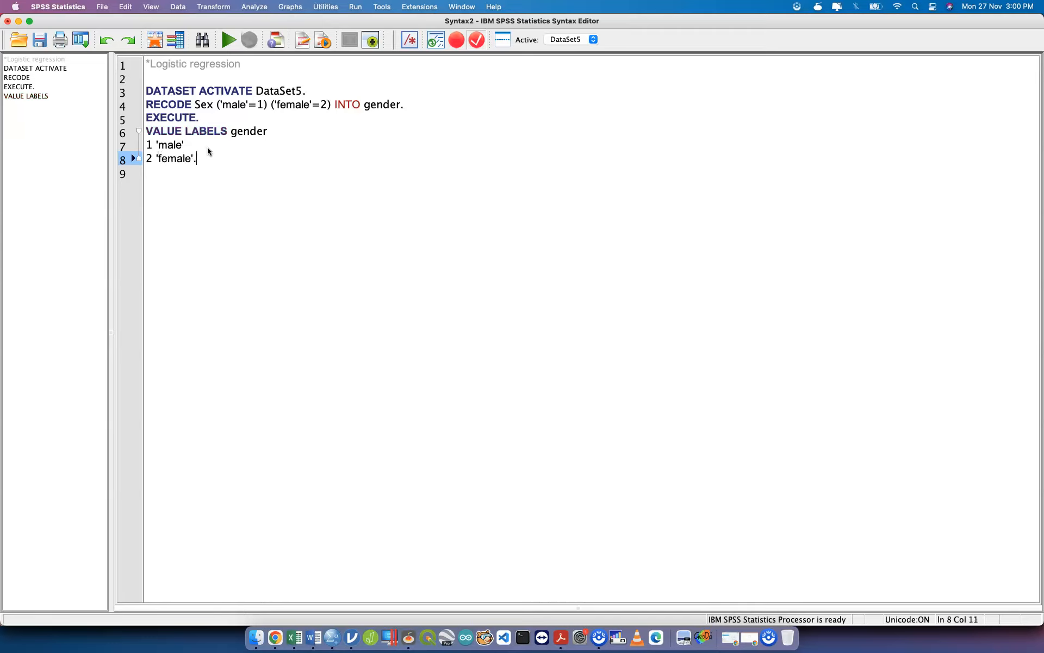
- Switch to the titanicLR data and check the variable definition of gender, including its Values setting
{"action": "left_click_drag", "start_coordinate": [199, 158], "coordinate": [141, 132]}
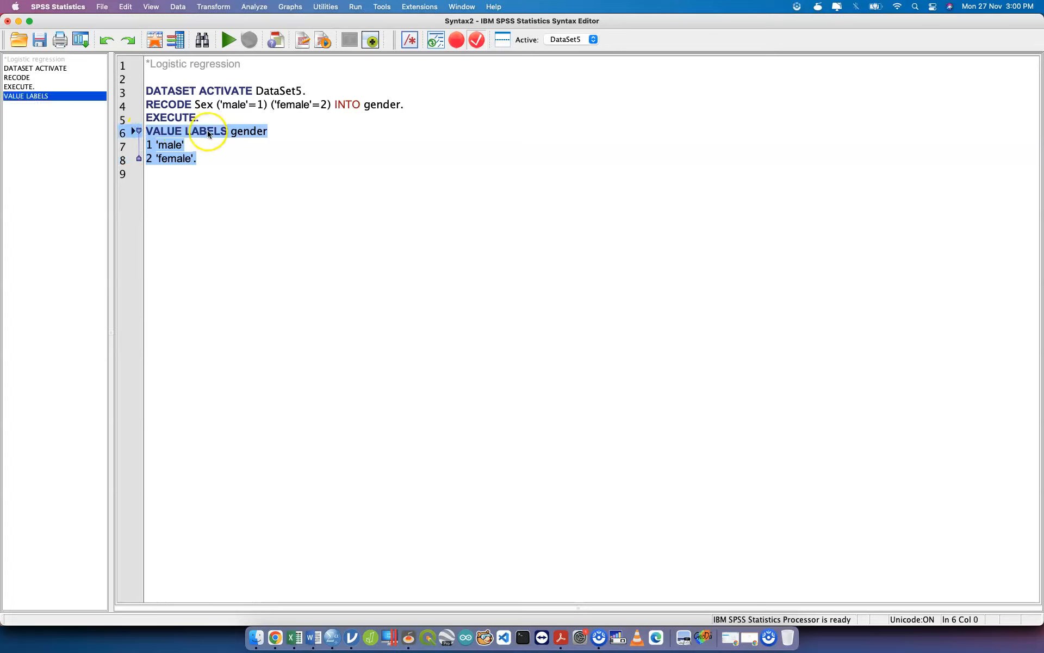
{"action": "left_click", "coordinate": [217, 114]}
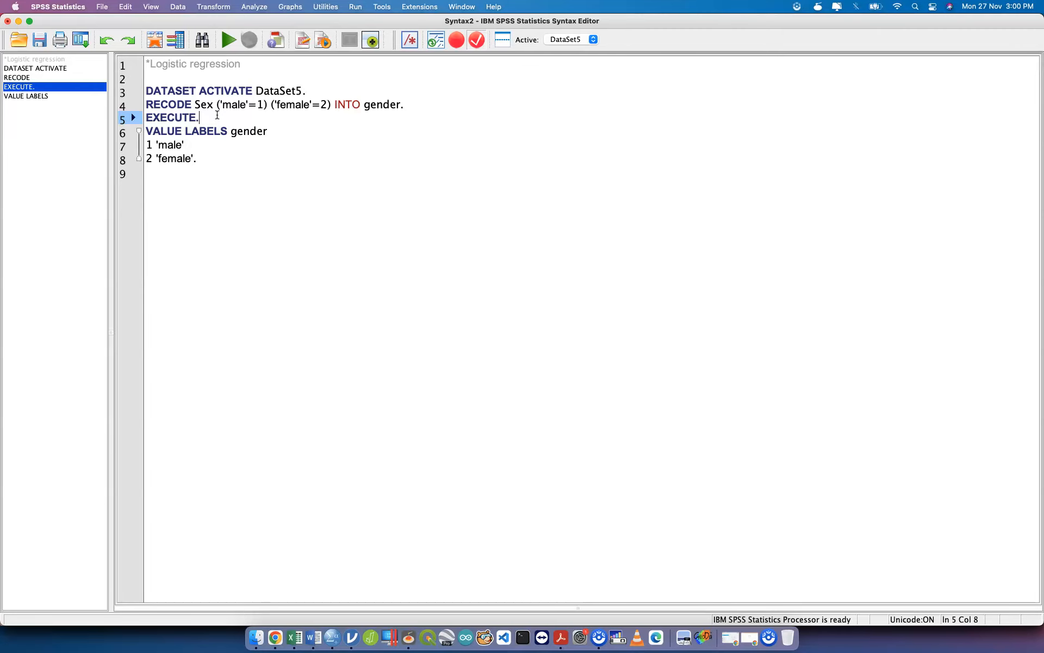
{"action": "key", "text": "ctrl+Up"}
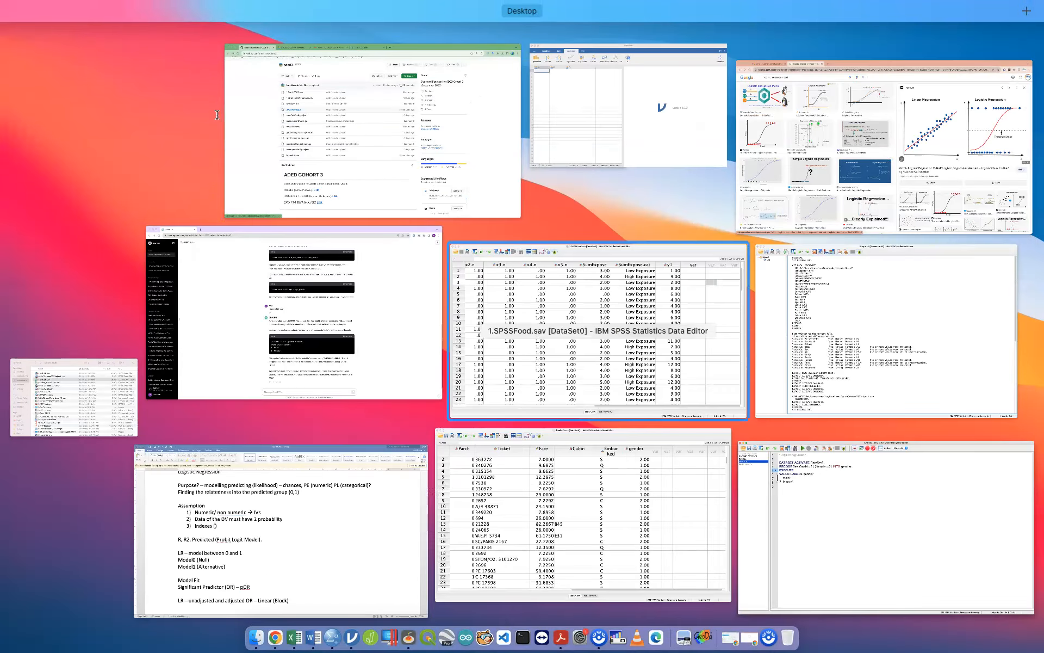
{"action": "left_click", "coordinate": [671, 443]}
{"action": "double_click", "coordinate": [704, 103]}
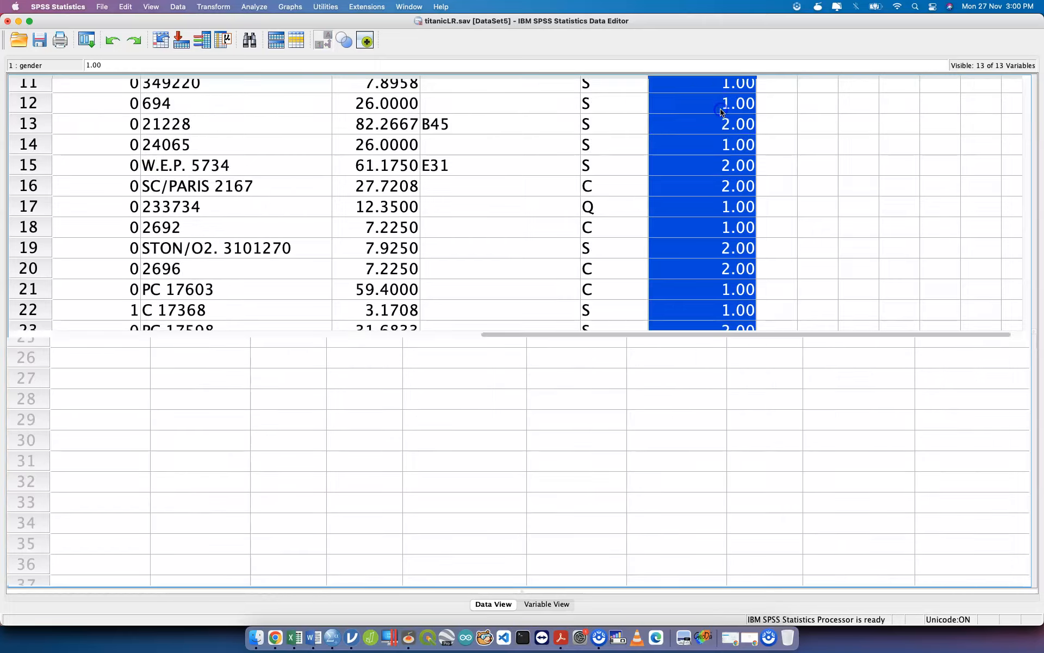
{"action": "left_click", "coordinate": [486, 94]}
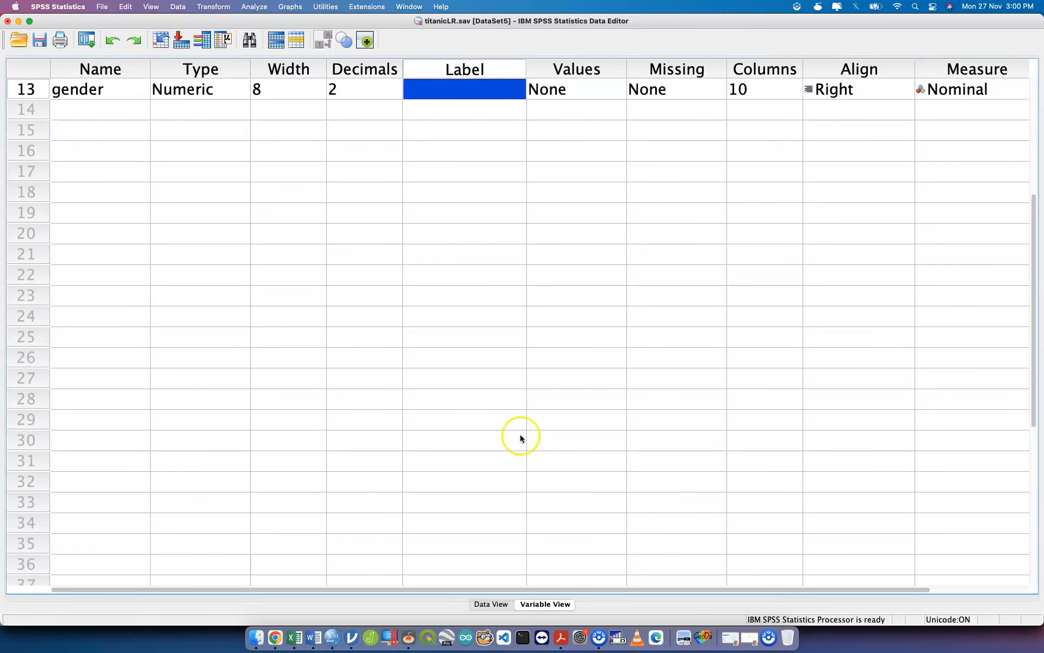
{"action": "left_click", "coordinate": [488, 602]}
- Return to Syntax2 and run only the VALUE LABELS command for gender
{"action": "key", "text": "ctrl+Up"}
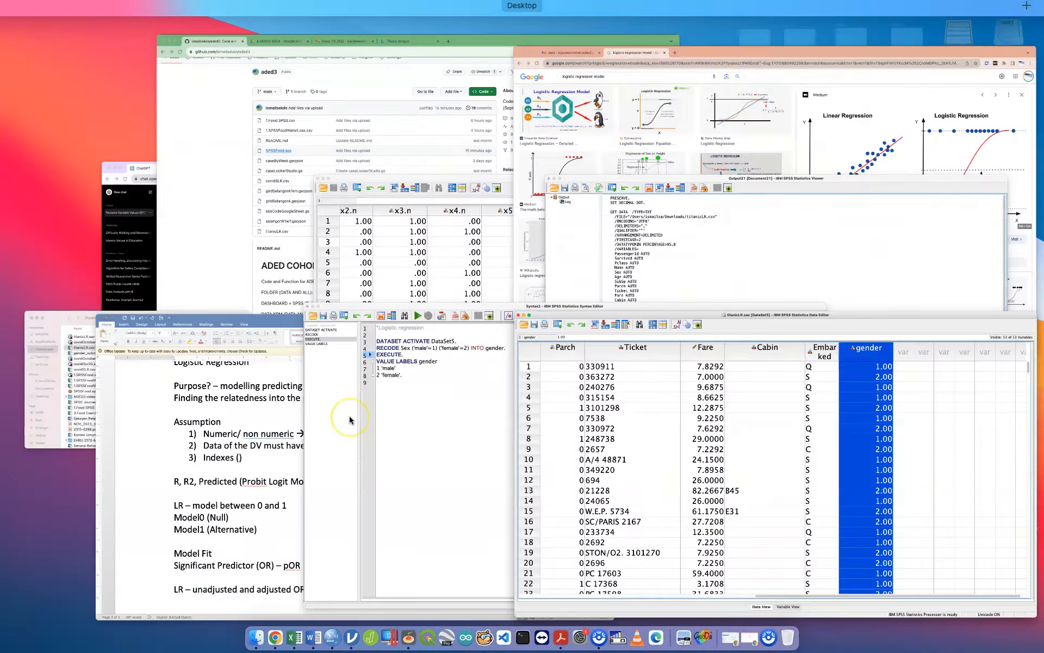
{"action": "left_click", "coordinate": [466, 469]}
{"action": "left_click_drag", "start_coordinate": [196, 159], "coordinate": [134, 133]}
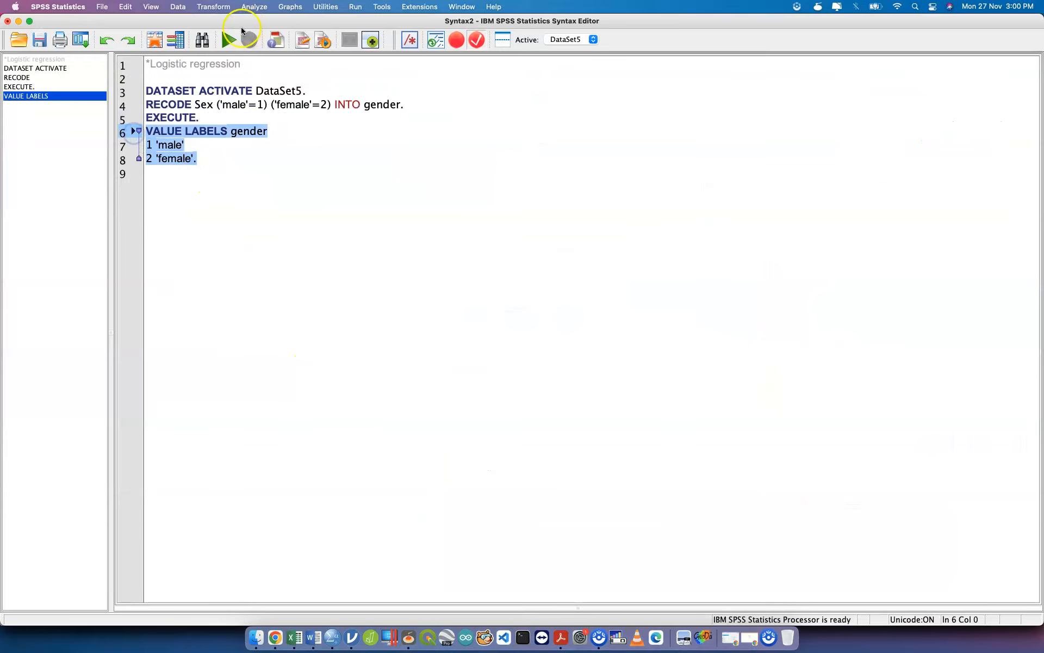
{"action": "left_click", "coordinate": [229, 40]}
- Switch to the titanicLR data and compare gender's numeric codes with its value labels, leaving the labels displayed
{"action": "key", "text": "ctrl+Up"}
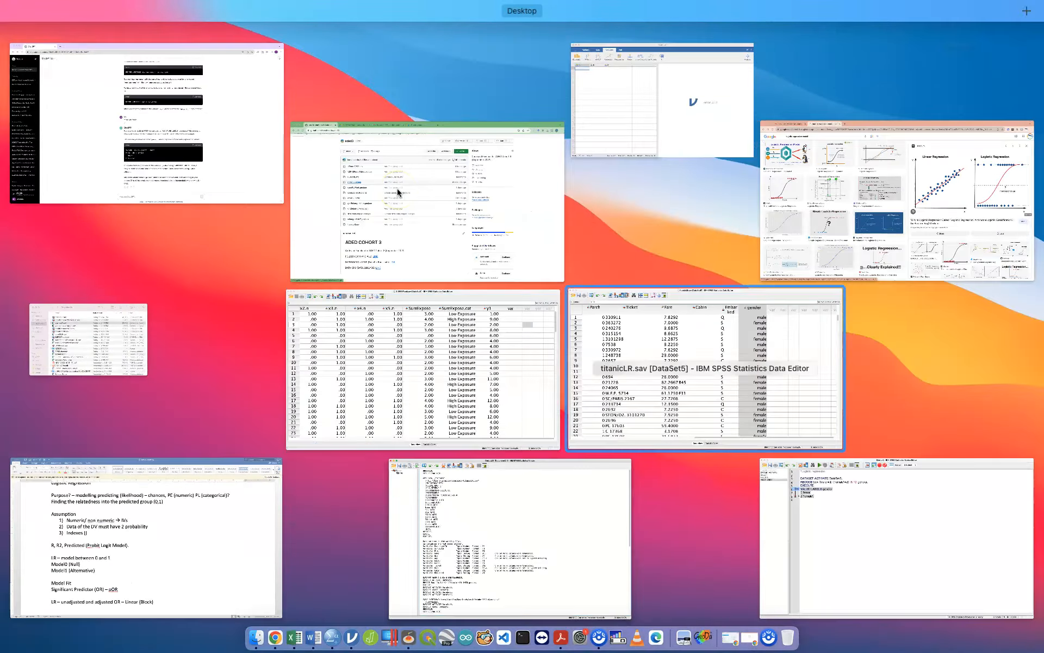
{"action": "left_click", "coordinate": [653, 326]}
{"action": "left_click", "coordinate": [322, 42]}
{"action": "left_click", "coordinate": [322, 43]}
{"action": "left_click", "coordinate": [322, 43]}
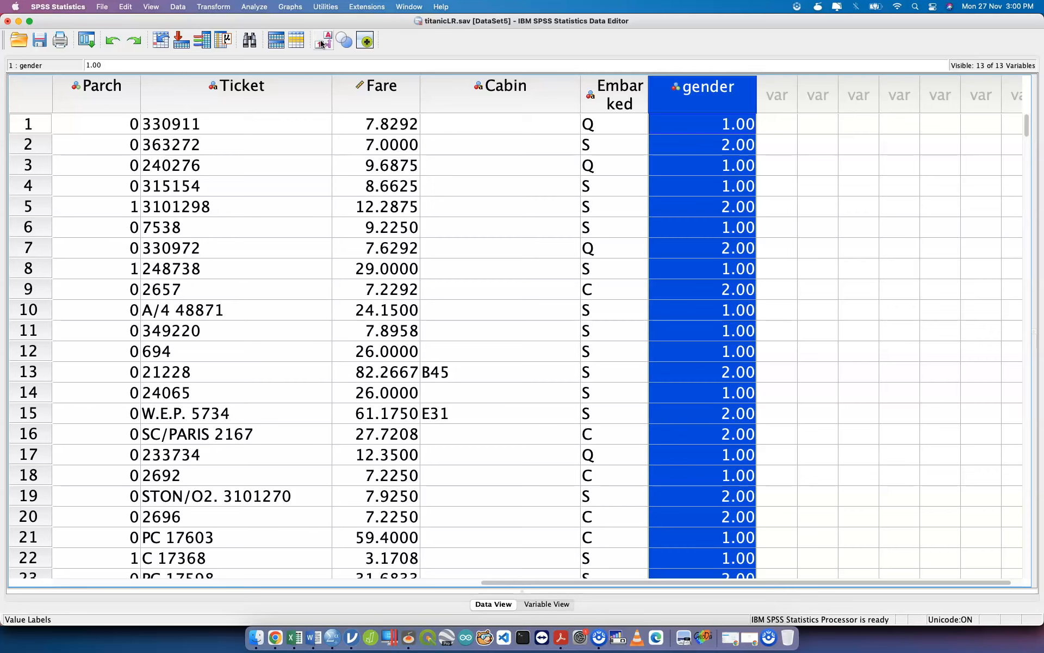
{"action": "left_click", "coordinate": [322, 43]}
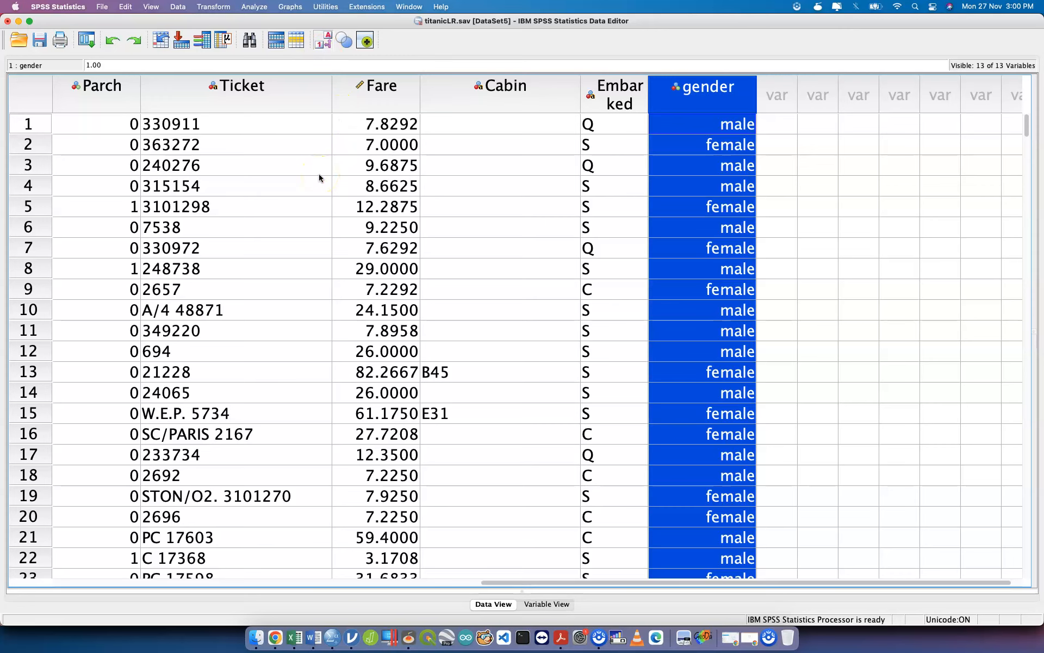
{"action": "scroll", "coordinate": [319, 179], "scroll_direction": "left", "scroll_amount": 7}
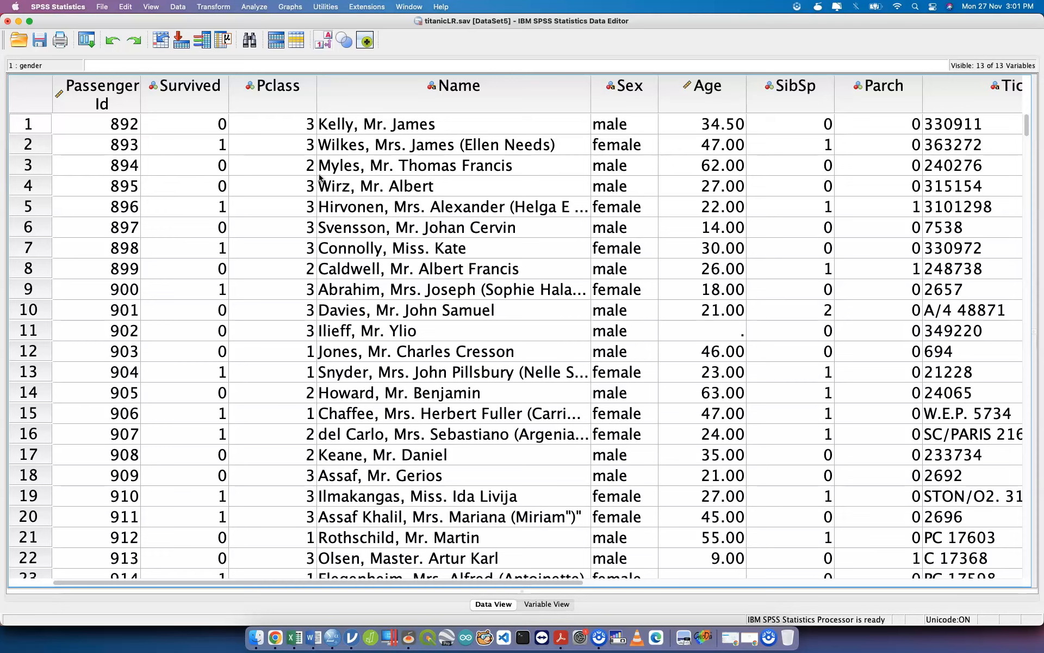
- Start a Binary Logistic regression on the titanicLR data and assign Survived as the dependent variable
{"action": "left_click", "coordinate": [258, 7]}
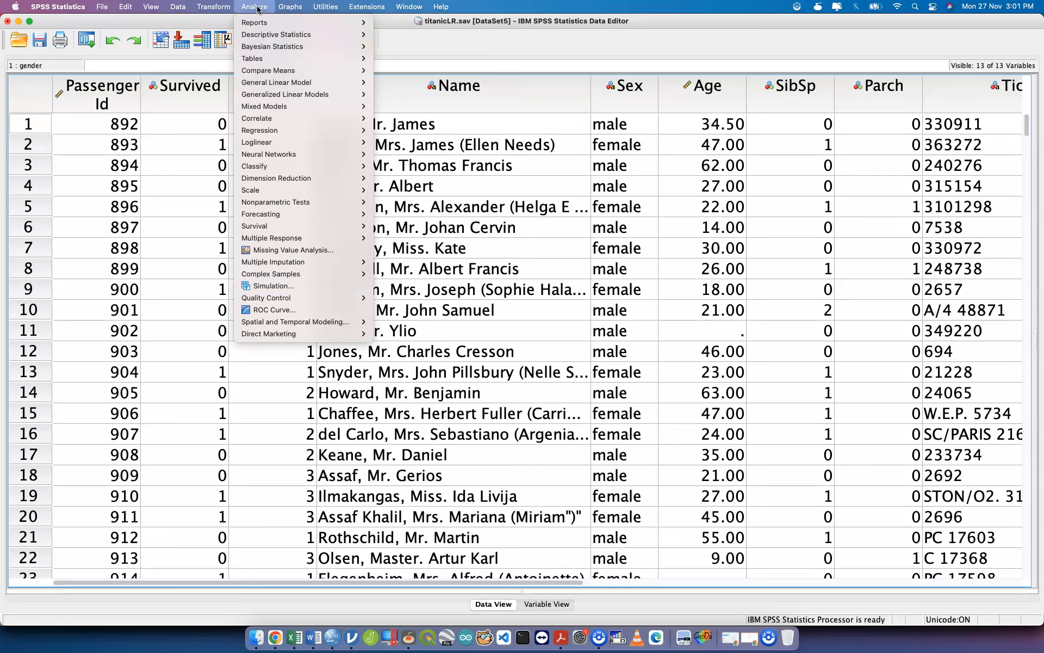
{"action": "mouse_move", "coordinate": [353, 130]}
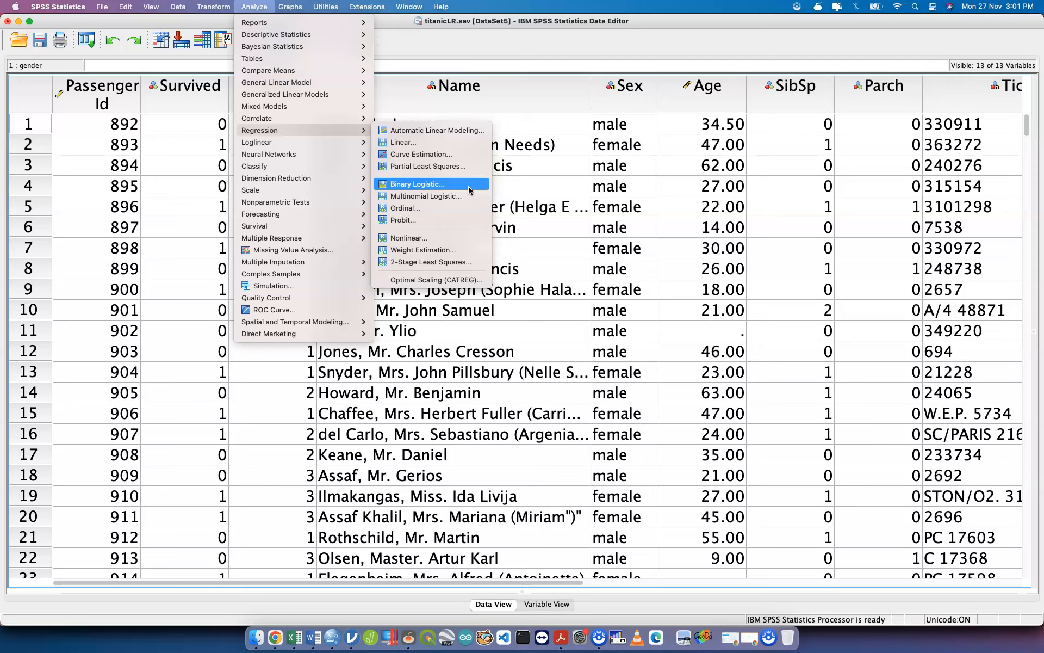
{"action": "left_click", "coordinate": [423, 187]}
{"action": "left_click", "coordinate": [423, 187]}
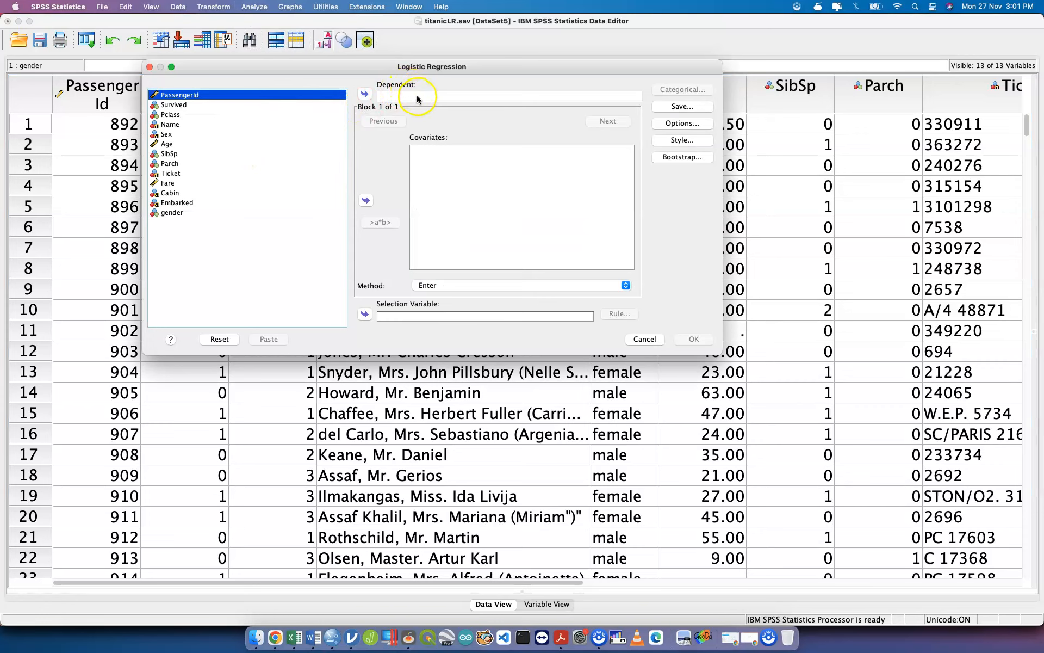
{"action": "left_click", "coordinate": [241, 104]}
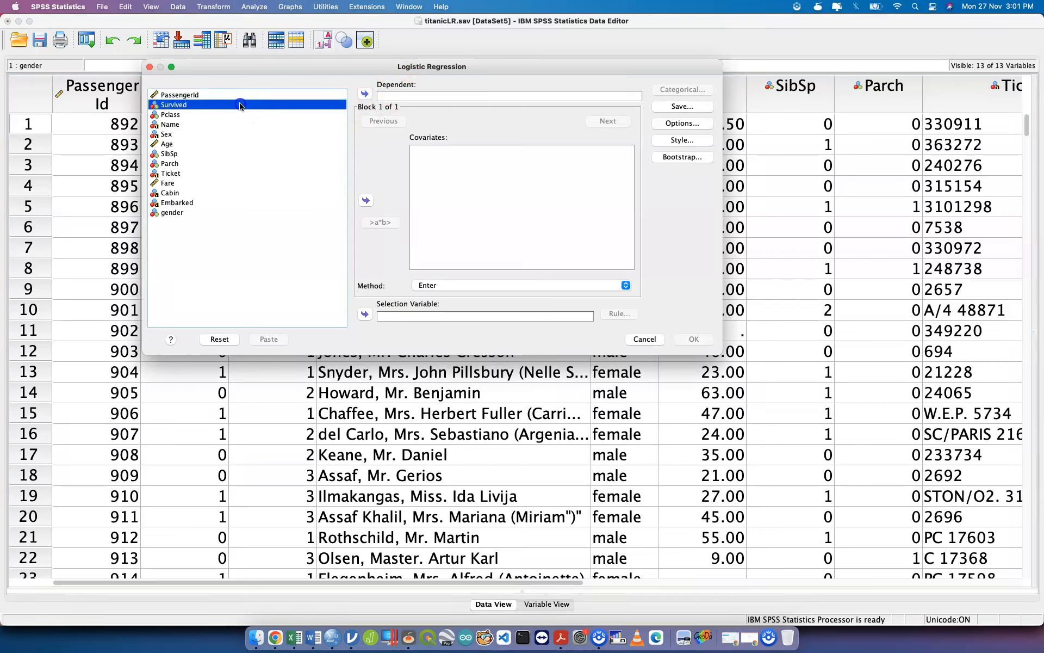
{"action": "left_click", "coordinate": [365, 94]}
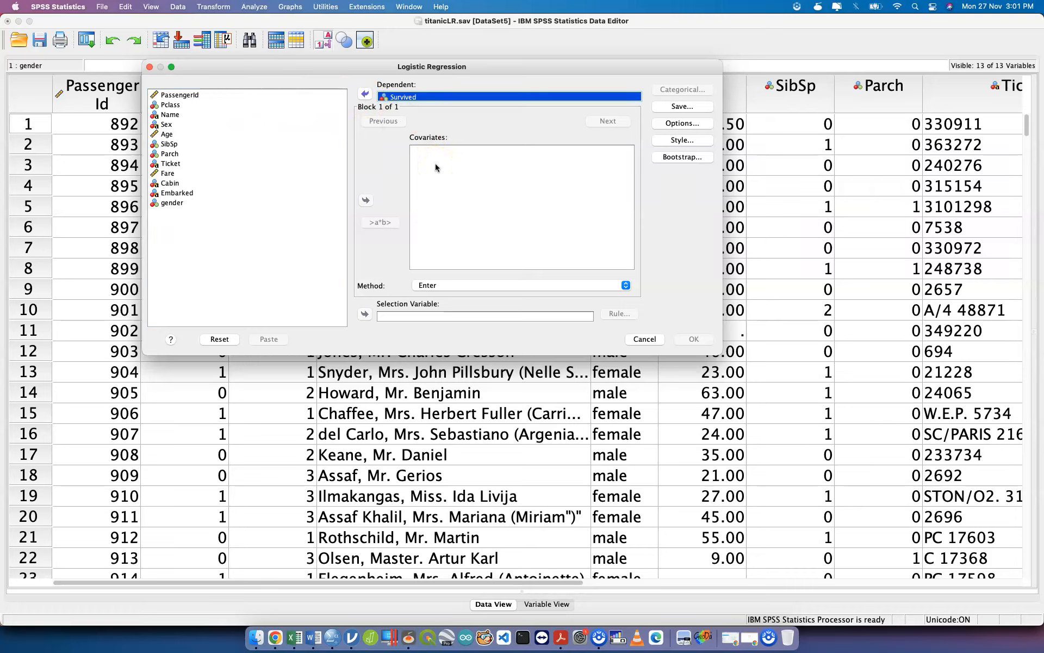
- Add gender, Fare, Age and Pclass one by one as covariates in block 1
{"action": "left_click", "coordinate": [185, 206]}
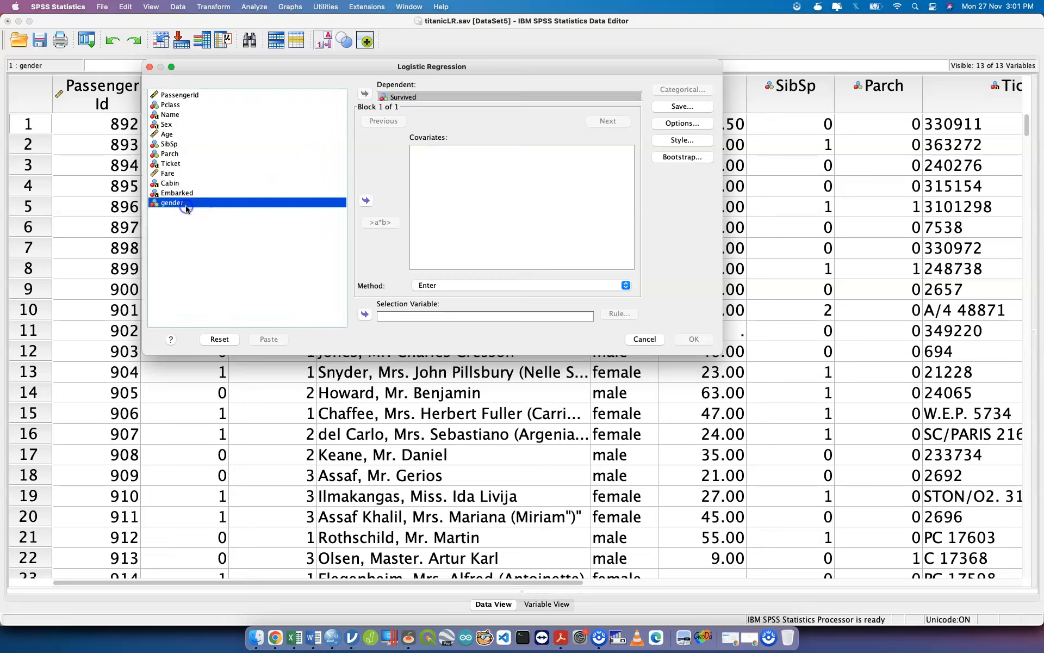
{"action": "left_click", "coordinate": [365, 200]}
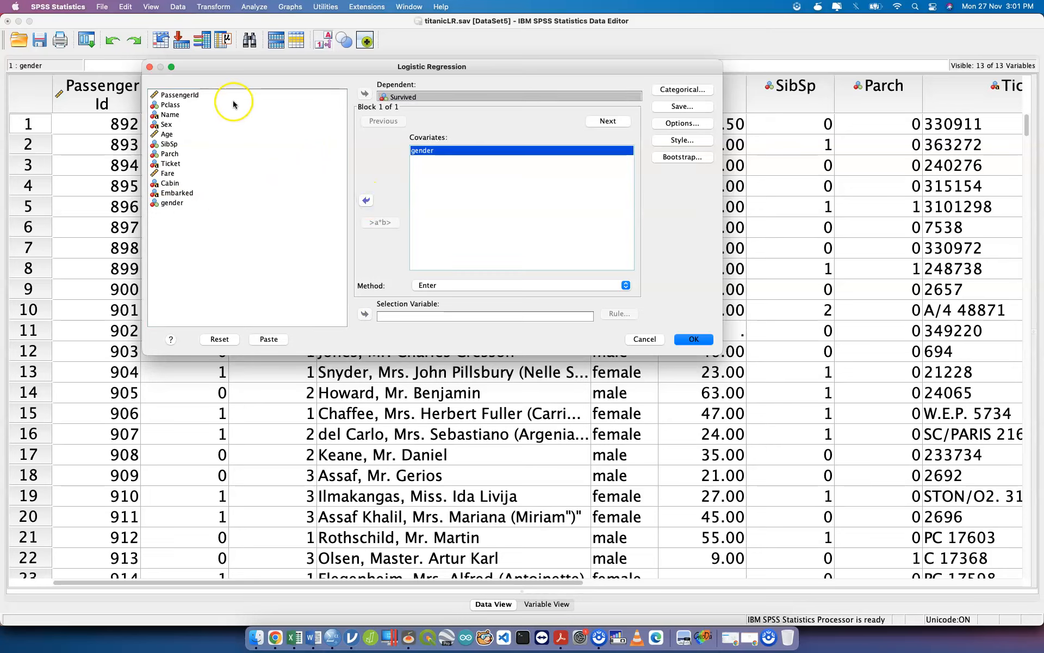
{"action": "left_click", "coordinate": [185, 173]}
{"action": "left_click", "coordinate": [365, 201]}
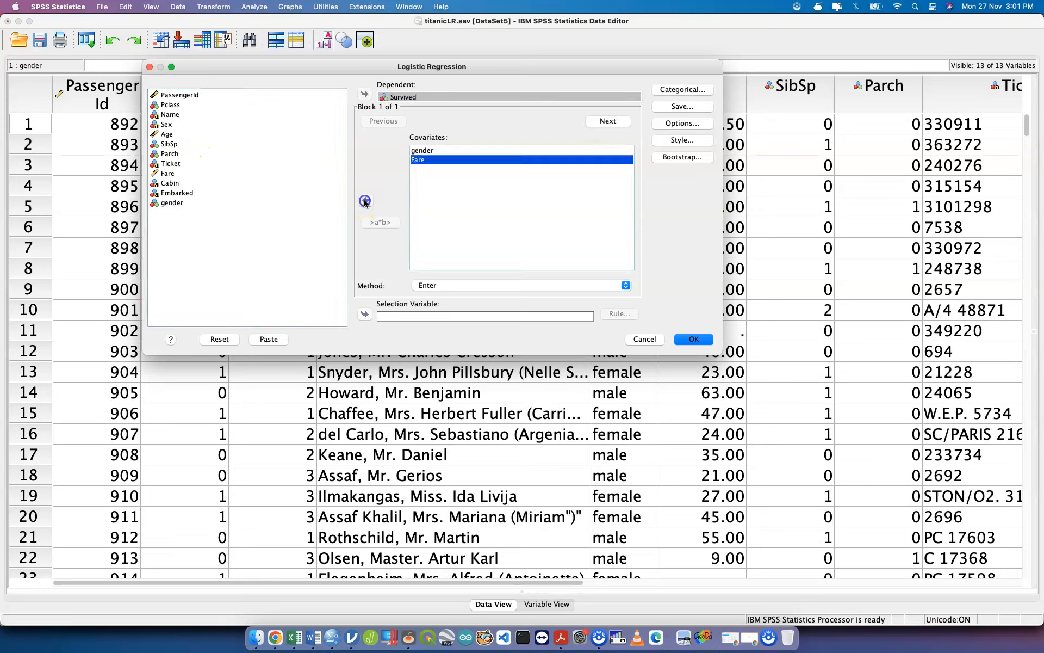
{"action": "left_click", "coordinate": [169, 134]}
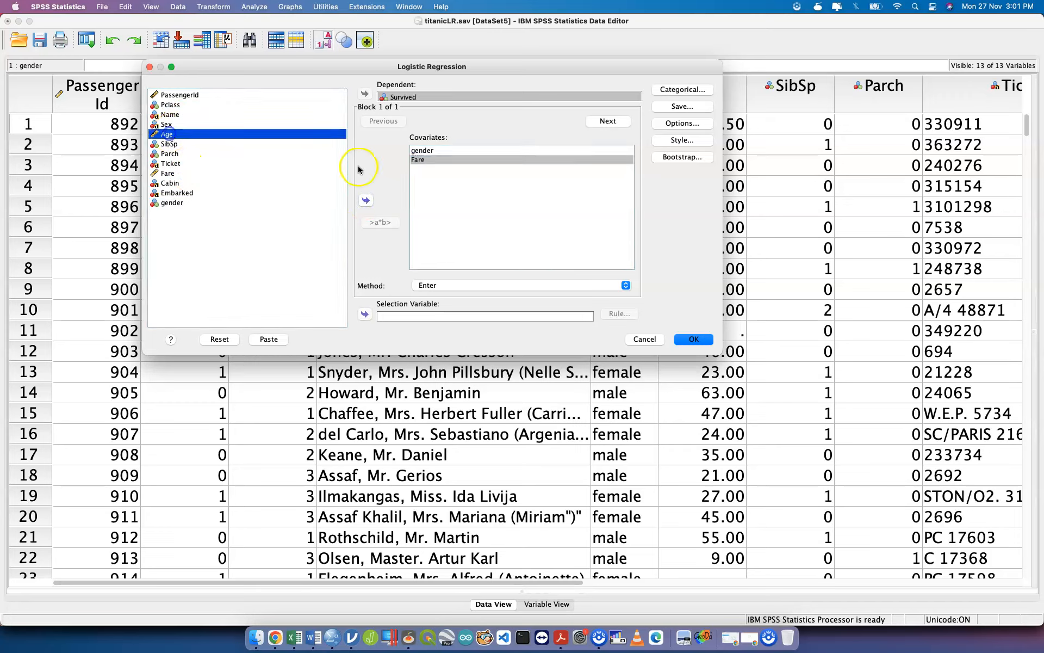
{"action": "left_click", "coordinate": [365, 200]}
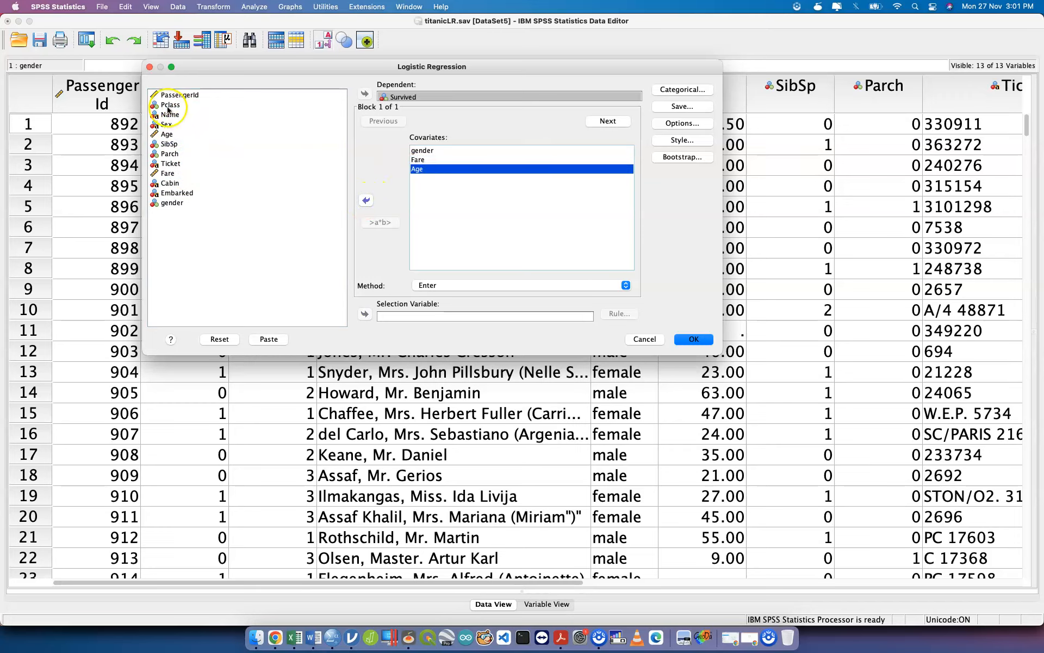
{"action": "left_click", "coordinate": [170, 106]}
{"action": "left_click", "coordinate": [365, 201]}
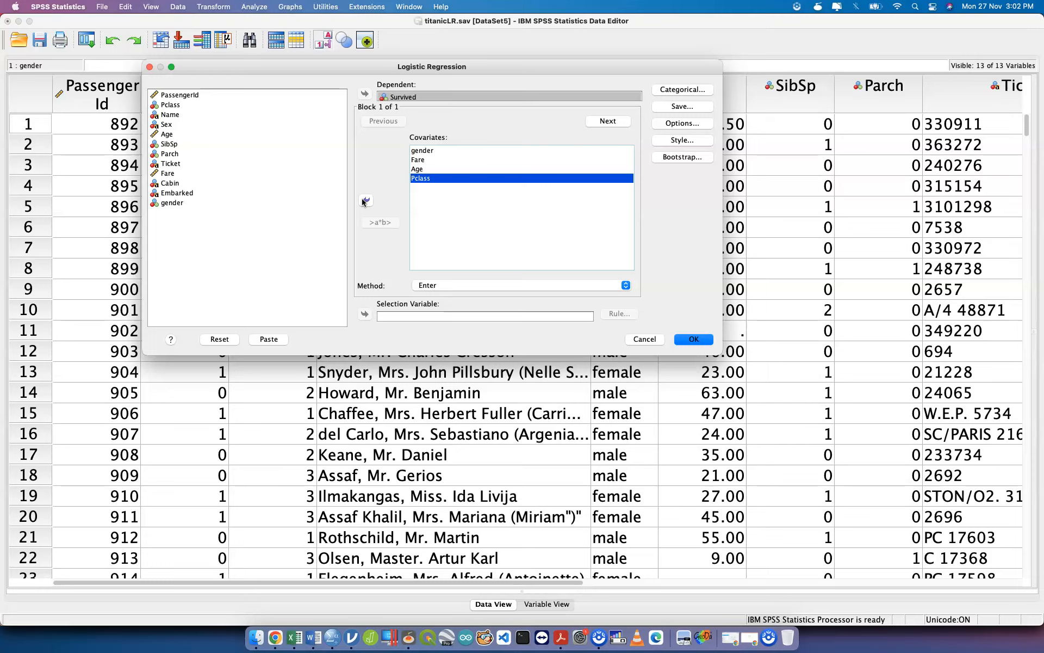
- Remove gender, Fare, Age and Pclass from the covariates of block 1
{"action": "left_click", "coordinate": [602, 122]}
{"action": "left_click", "coordinate": [383, 122]}
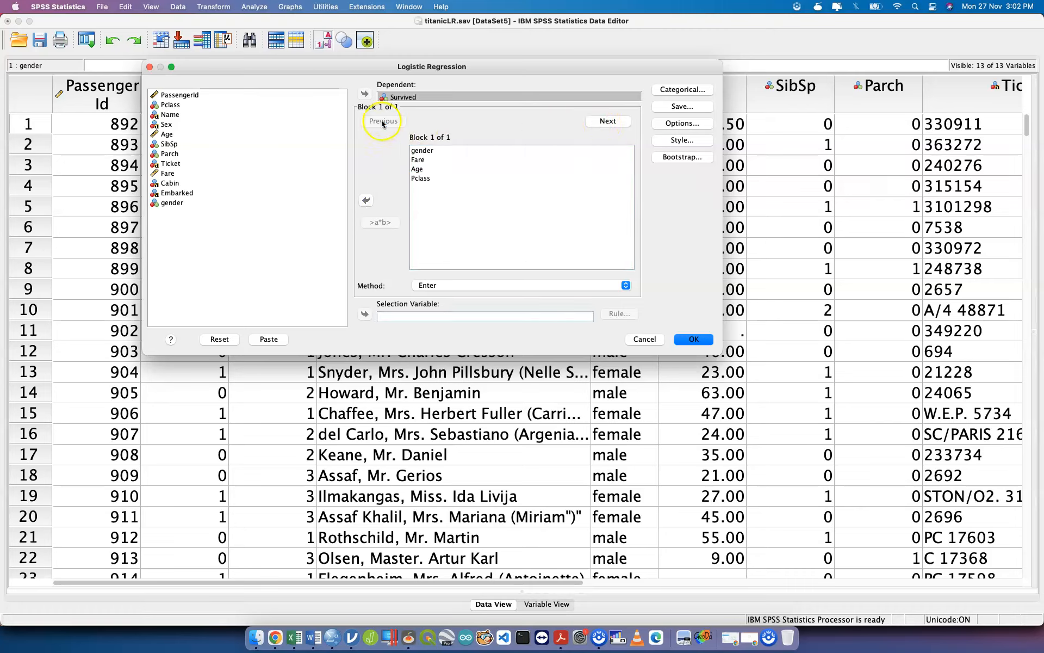
{"action": "left_click", "coordinate": [417, 169]}
{"action": "left_click", "coordinate": [429, 160]}
{"action": "left_click", "coordinate": [429, 160]}
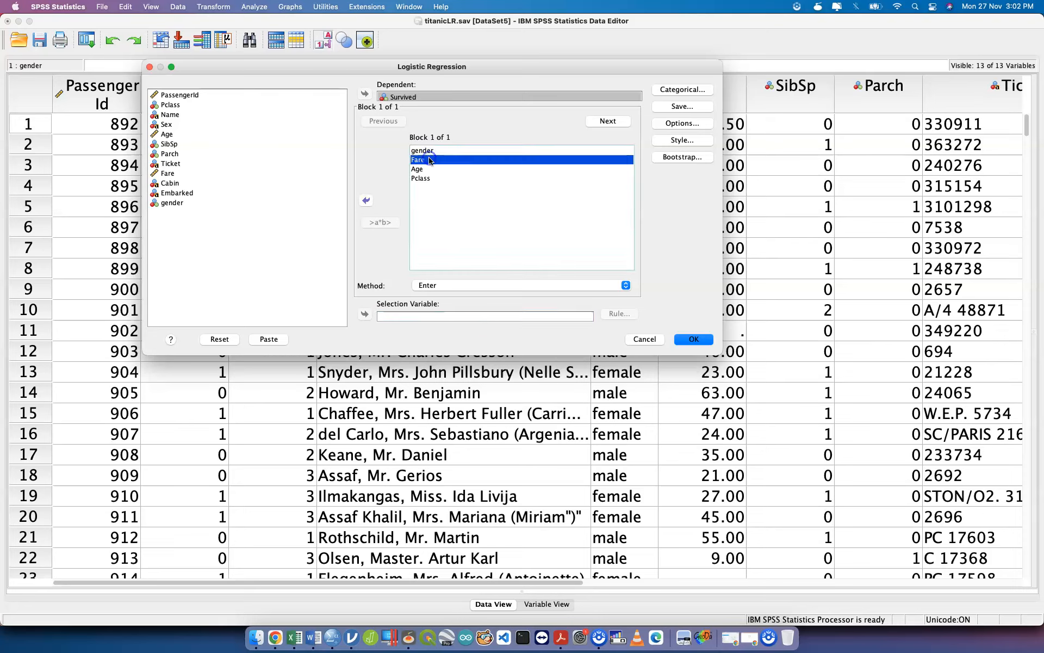
{"action": "left_click", "coordinate": [427, 152]}
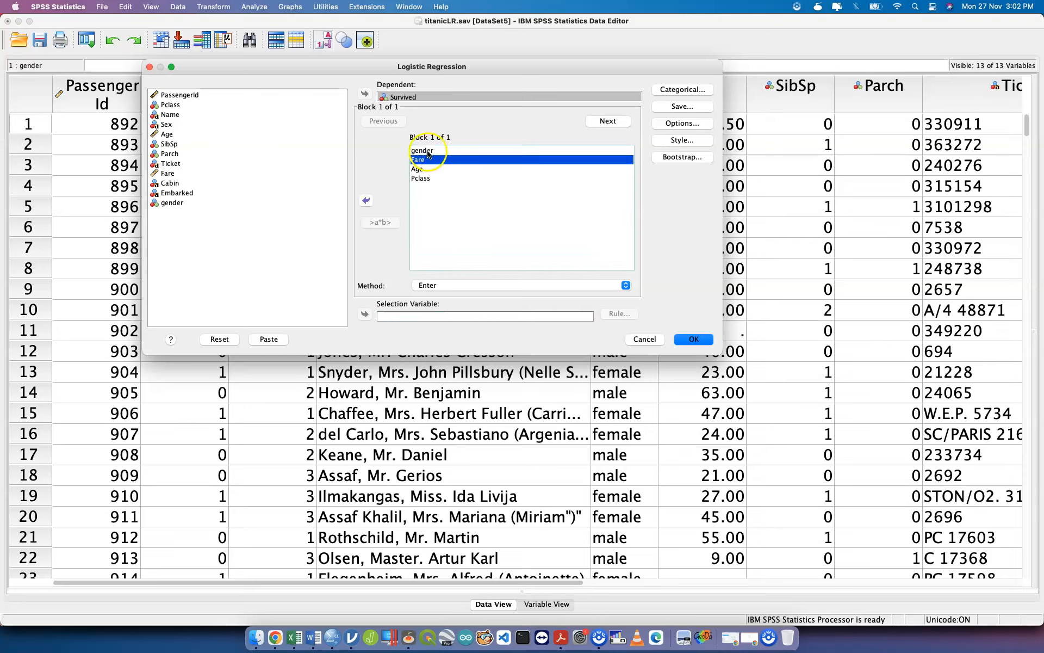
{"action": "left_click", "coordinate": [373, 201]}
{"action": "left_click", "coordinate": [438, 151]}
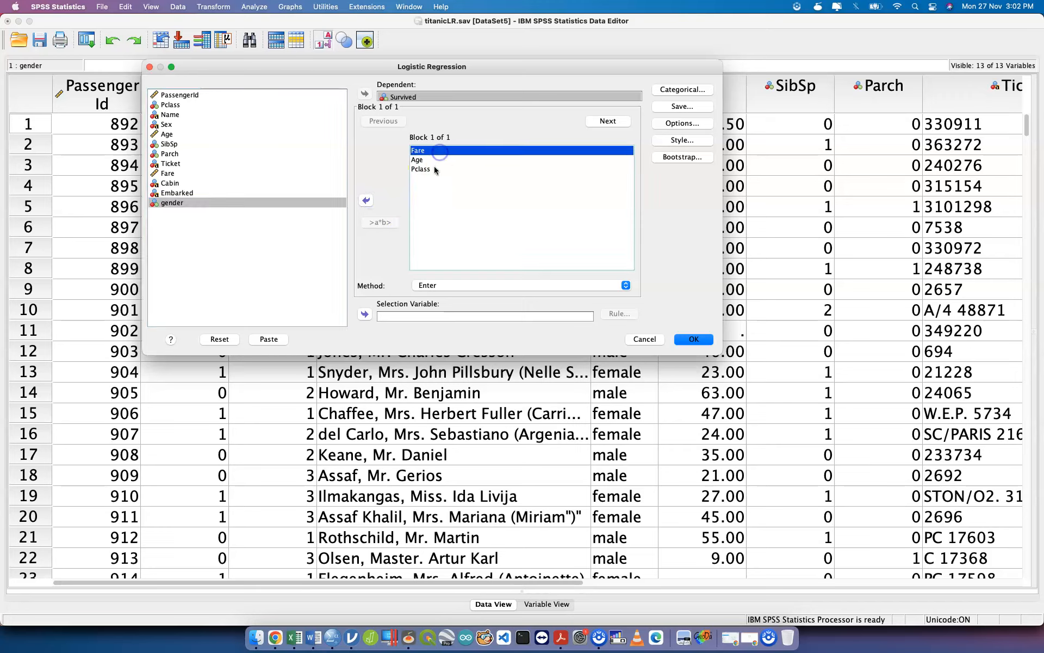
{"action": "left_click", "coordinate": [434, 169]}
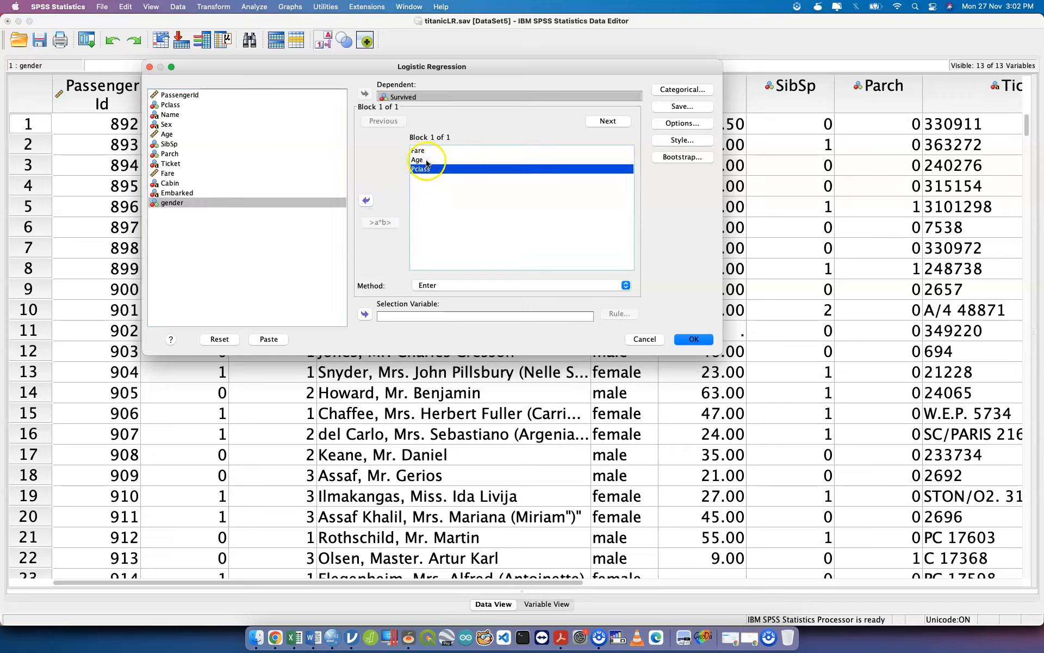
{"action": "left_click", "coordinate": [427, 150], "text": "shift"}
{"action": "left_click", "coordinate": [365, 201]}
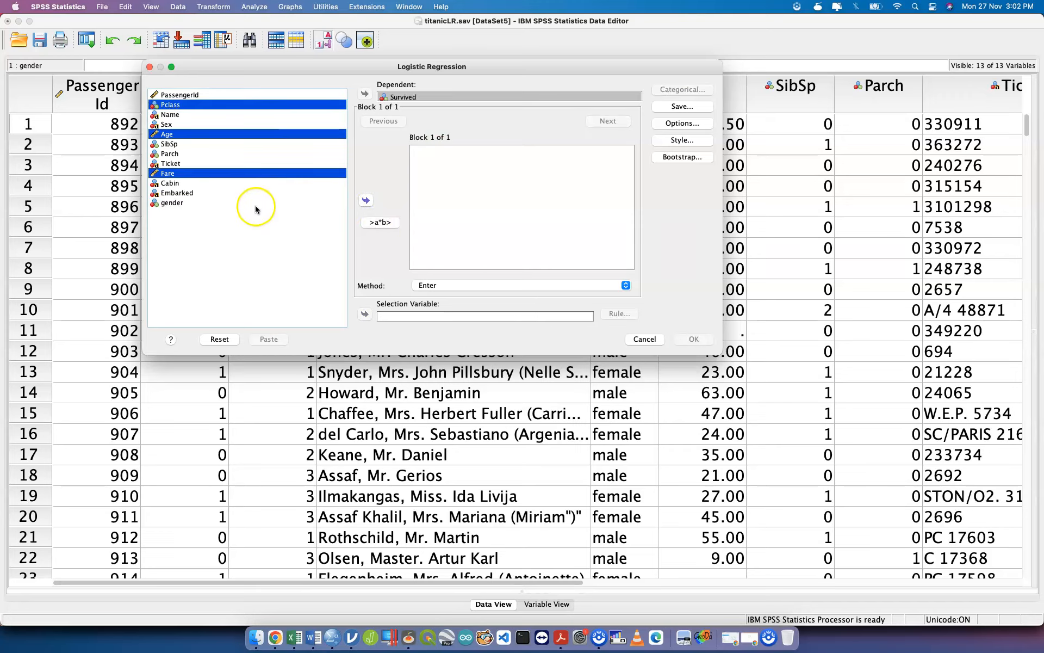
- Try adding the Age*Fare interaction term to block 1, and take it out again
{"action": "left_click", "coordinate": [203, 173]}
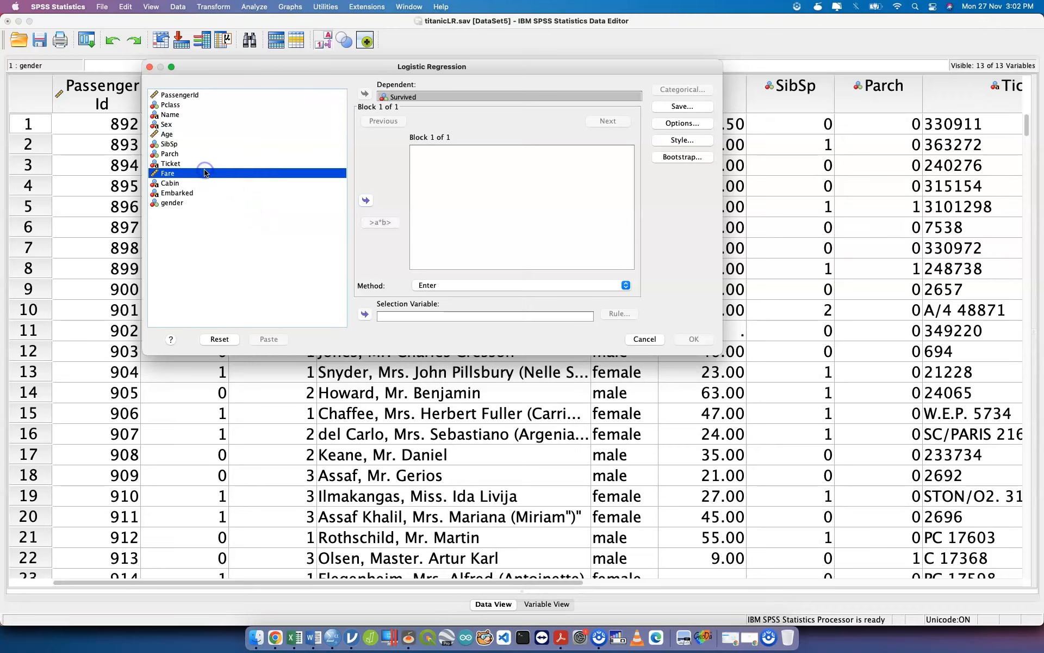
{"action": "left_click", "coordinate": [190, 134], "text": "super"}
{"action": "left_click", "coordinate": [384, 224]}
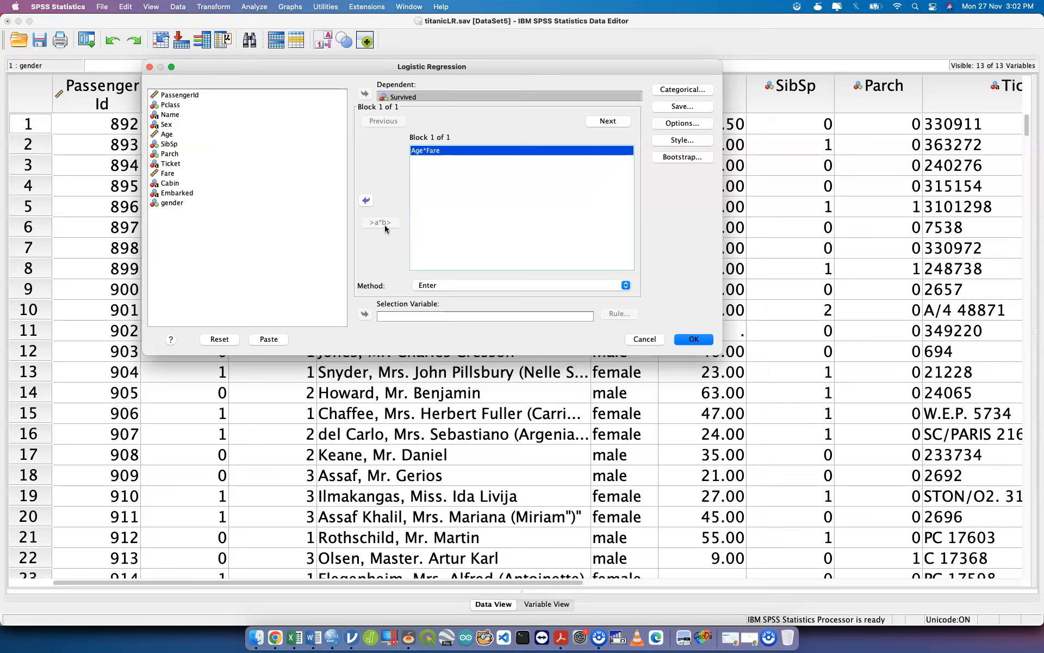
{"action": "left_click", "coordinate": [365, 202]}
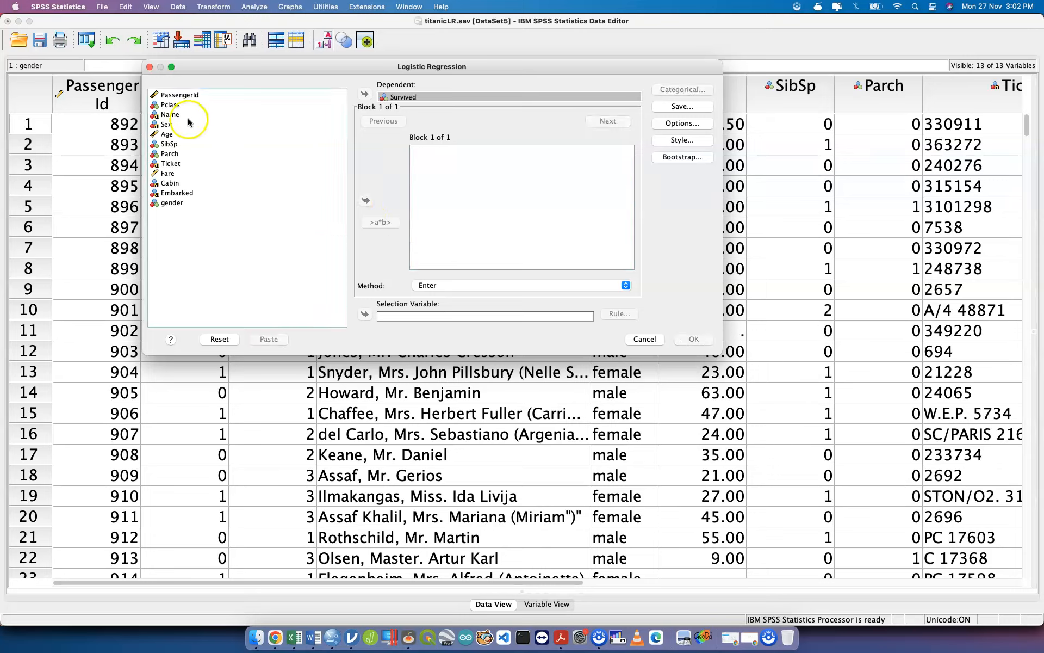
- Select Age, Fare, gender and Pclass together and add them as covariates in block 1
{"action": "left_click", "coordinate": [179, 134]}
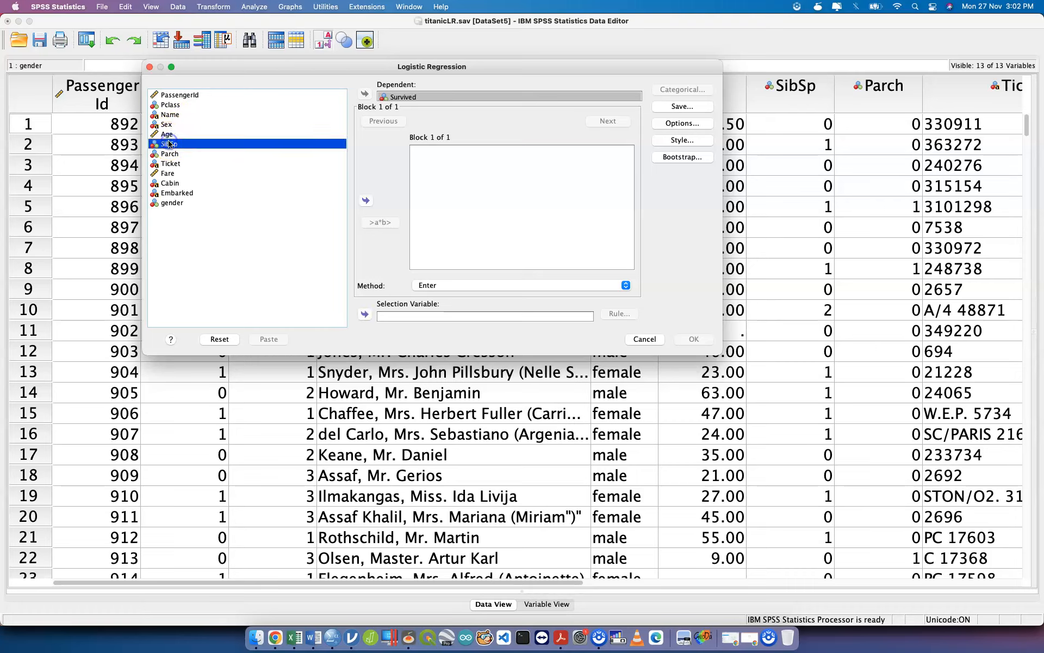
{"action": "left_click", "coordinate": [177, 174], "text": "super"}
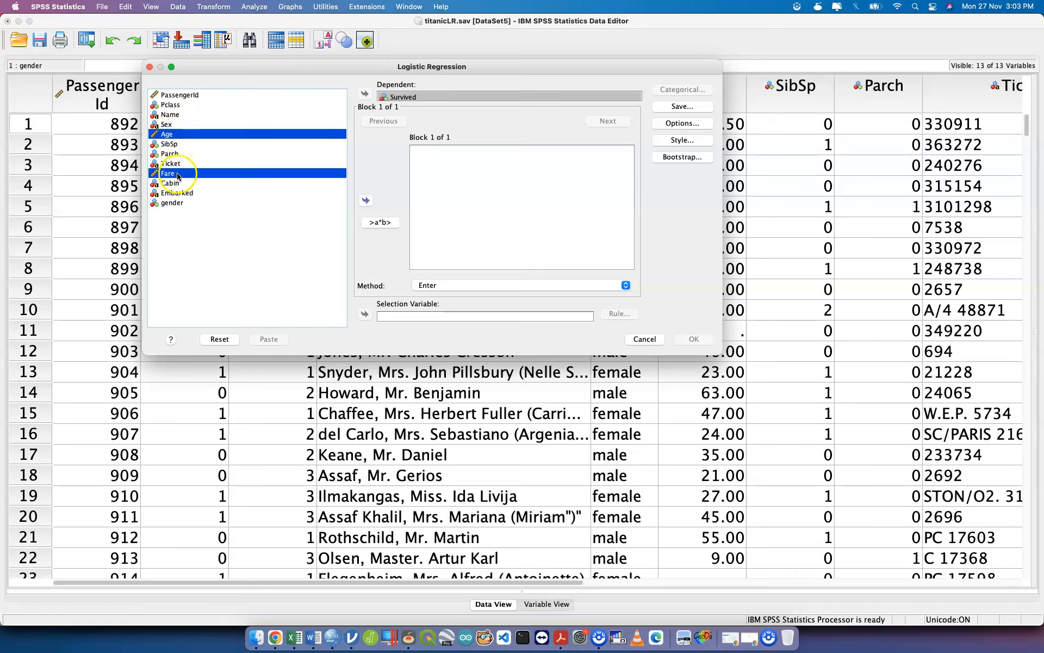
{"action": "left_click", "coordinate": [177, 204], "text": "super"}
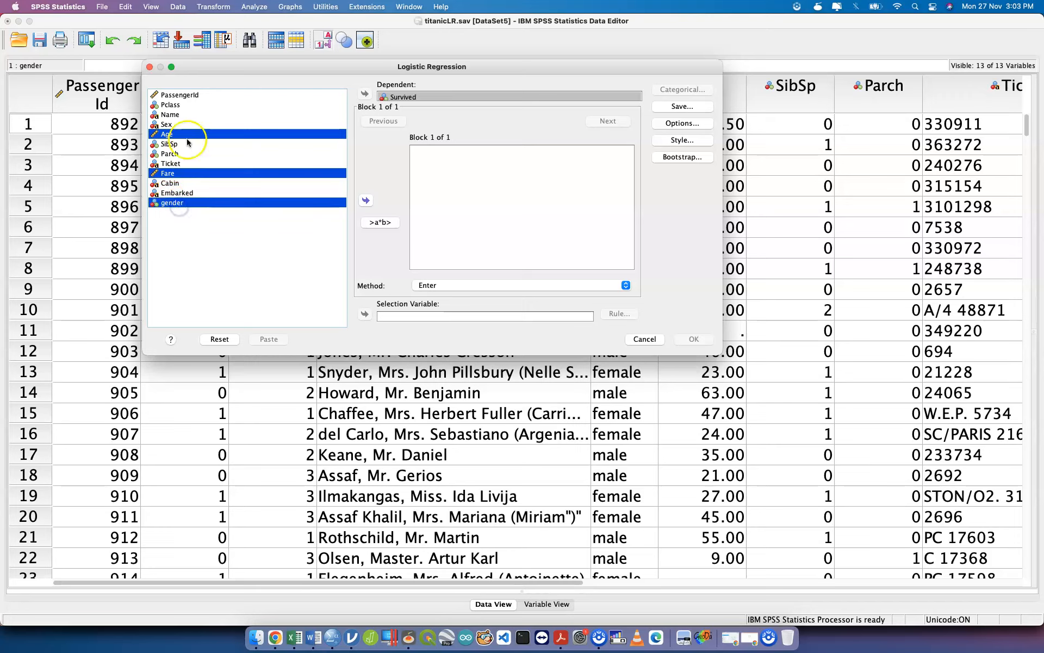
{"action": "left_click", "coordinate": [197, 104], "text": "super"}
{"action": "left_click", "coordinate": [366, 201]}
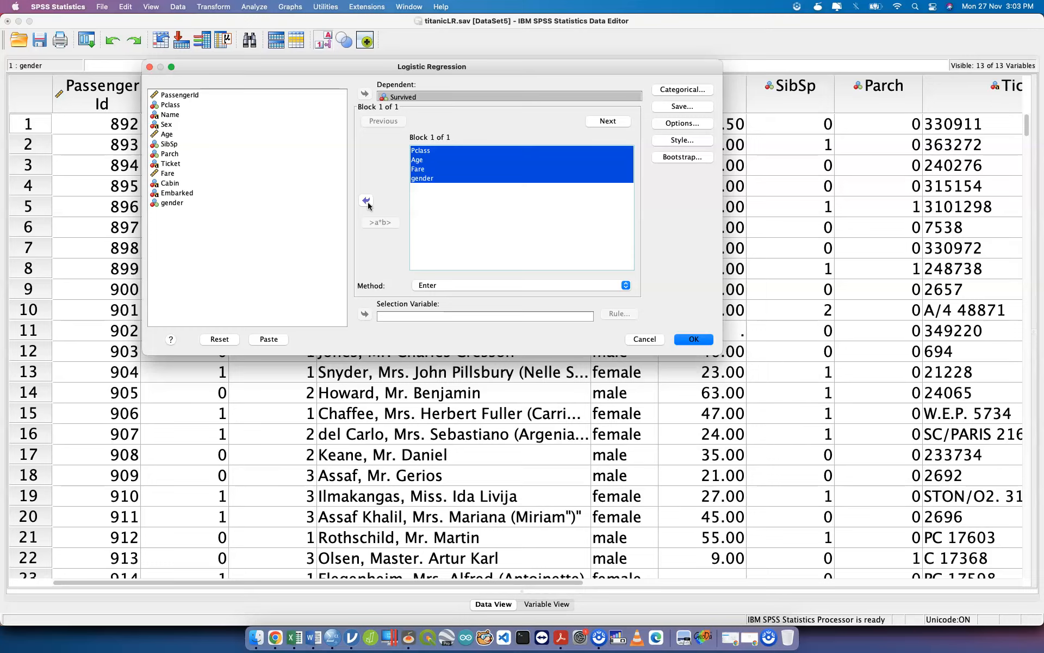
- Move gender to the top of the covariate list, above Pclass, and go through the four covariates in order
{"action": "left_click", "coordinate": [443, 195]}
{"action": "left_click_drag", "start_coordinate": [441, 180], "coordinate": [451, 147]}
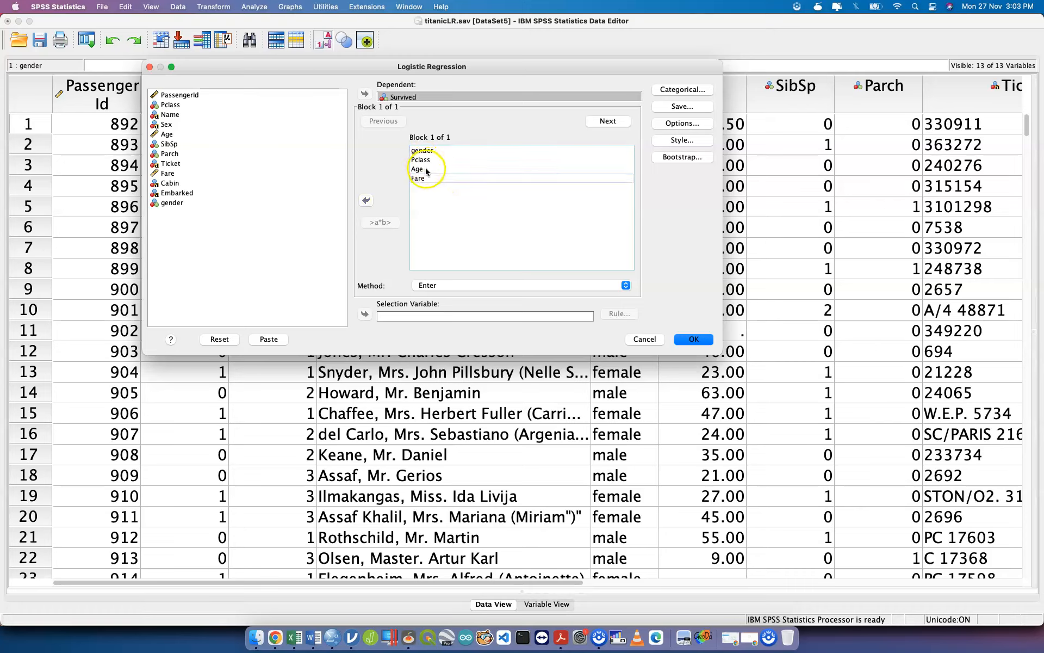
{"action": "left_click", "coordinate": [430, 152]}
{"action": "left_click", "coordinate": [432, 160]}
{"action": "left_click", "coordinate": [434, 169]}
{"action": "left_click", "coordinate": [439, 178]}
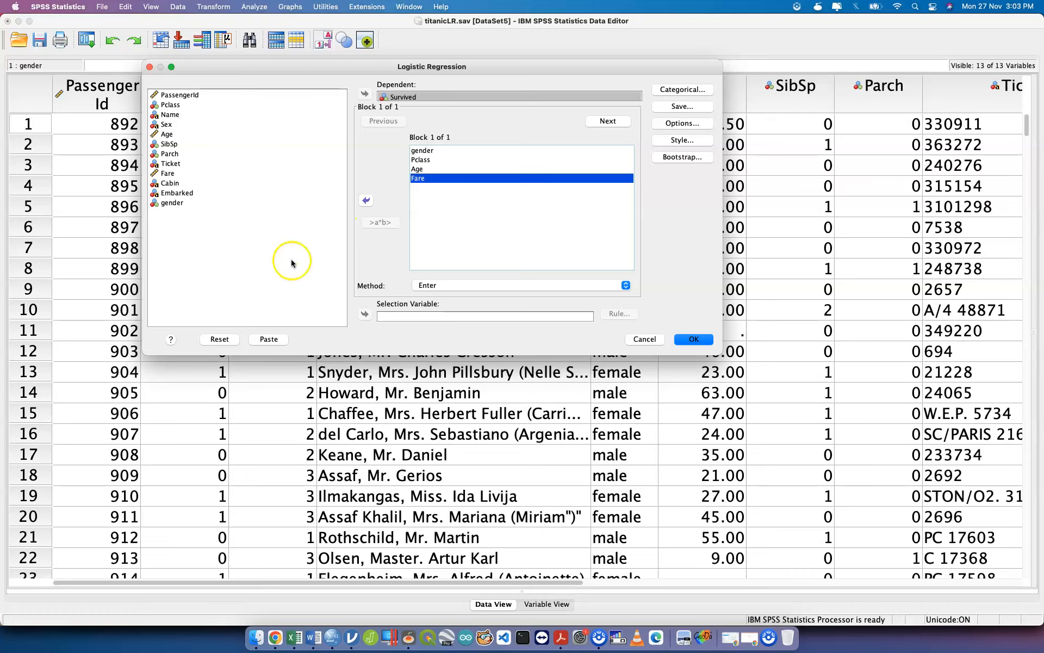
- Check the value labels of Survived among the titanicLR variable definitions, and cancel the Value Labels and Logistic Regression dialogs
{"action": "left_click", "coordinate": [212, 418]}
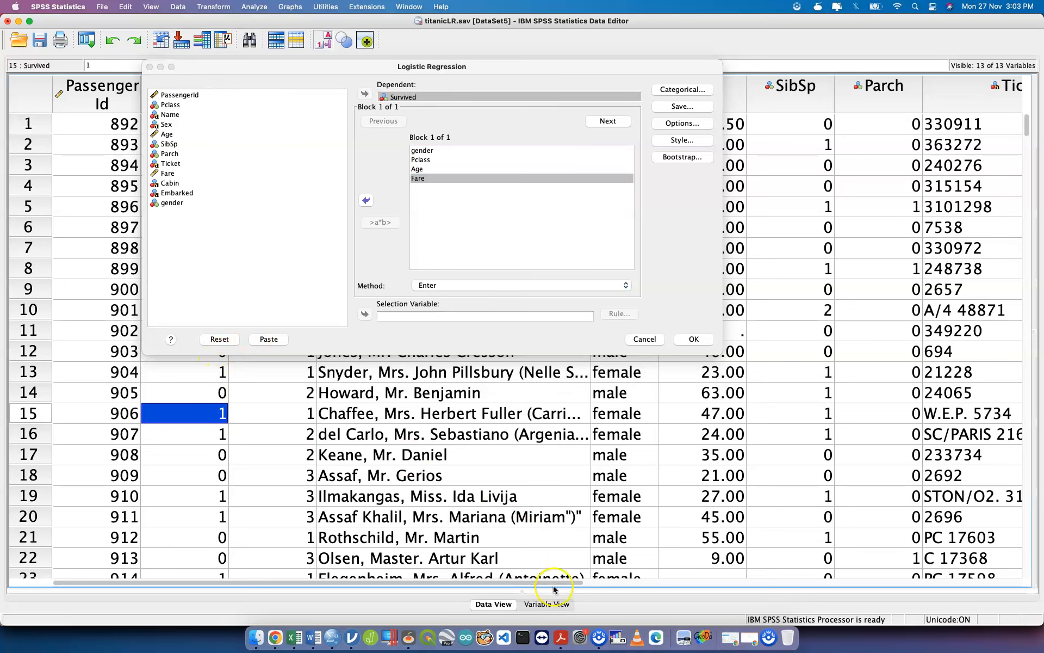
{"action": "left_click", "coordinate": [555, 604]}
{"action": "left_click_drag", "start_coordinate": [578, 61], "coordinate": [635, 185]}
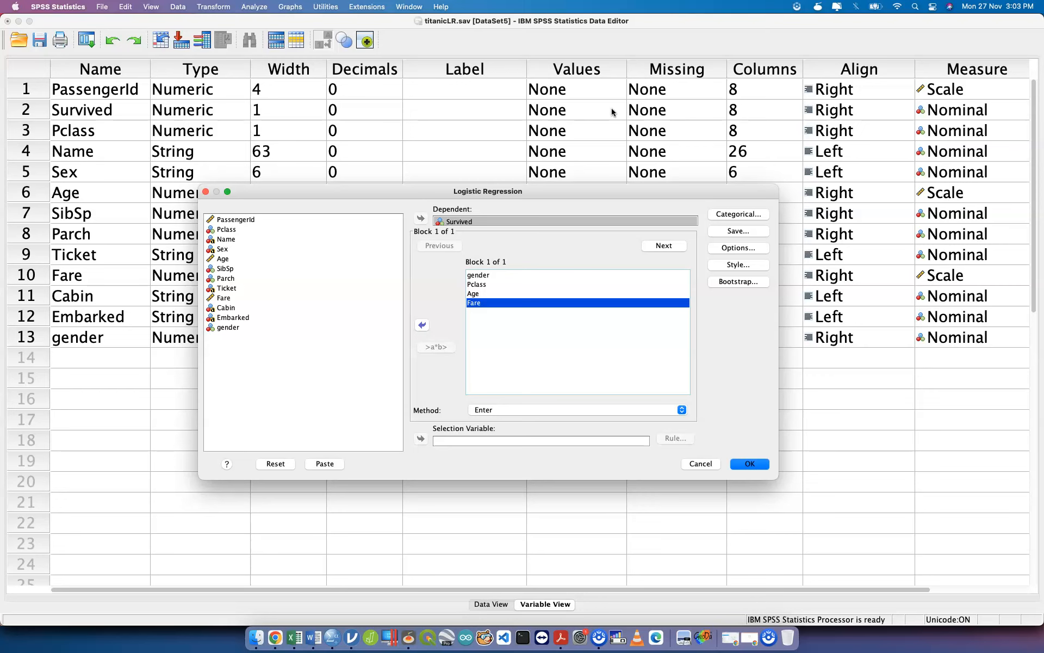
{"action": "double_click", "coordinate": [611, 110]}
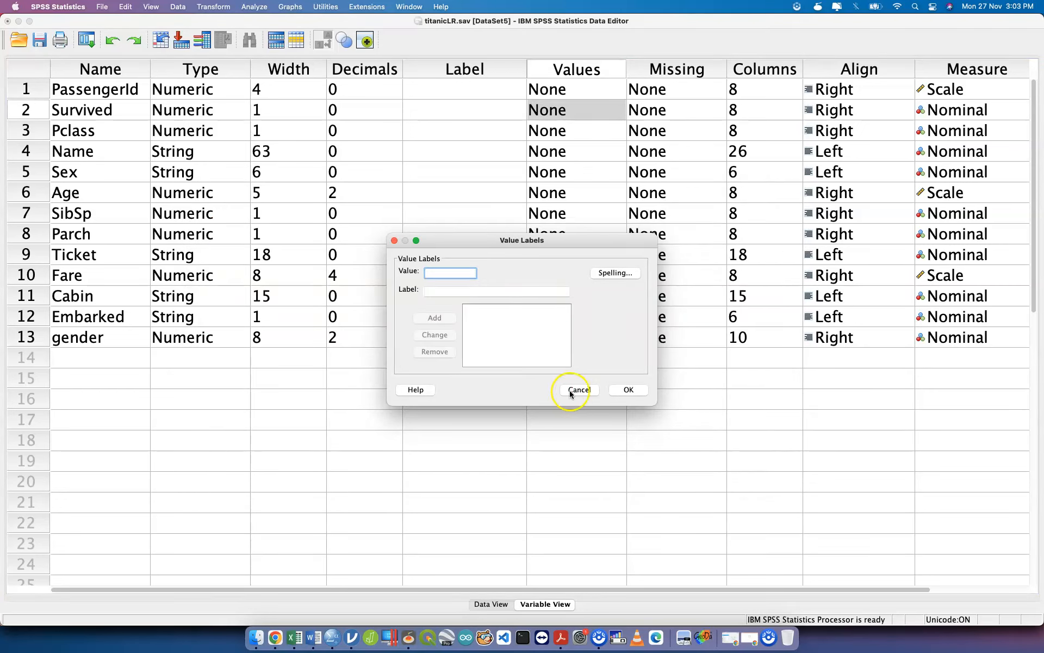
{"action": "left_click", "coordinate": [570, 390]}
{"action": "left_click", "coordinate": [698, 462]}
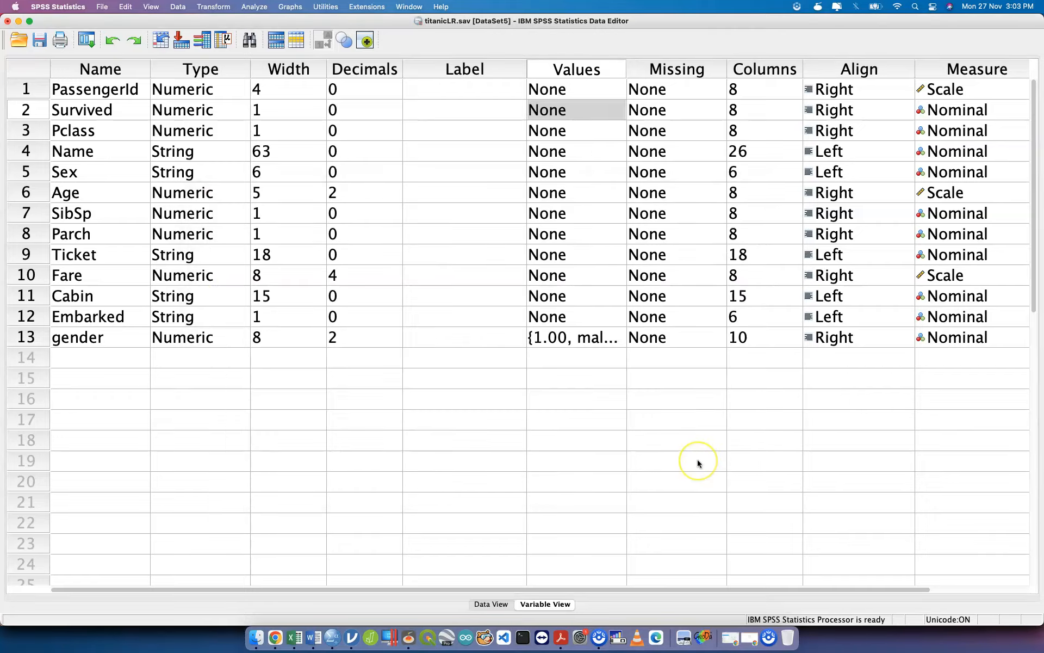
- Return to Syntax2 and duplicate the three-line VALUE LABELS gender command directly below the original
{"action": "key", "text": "ctrl+Up"}
{"action": "left_click", "coordinate": [697, 459]}
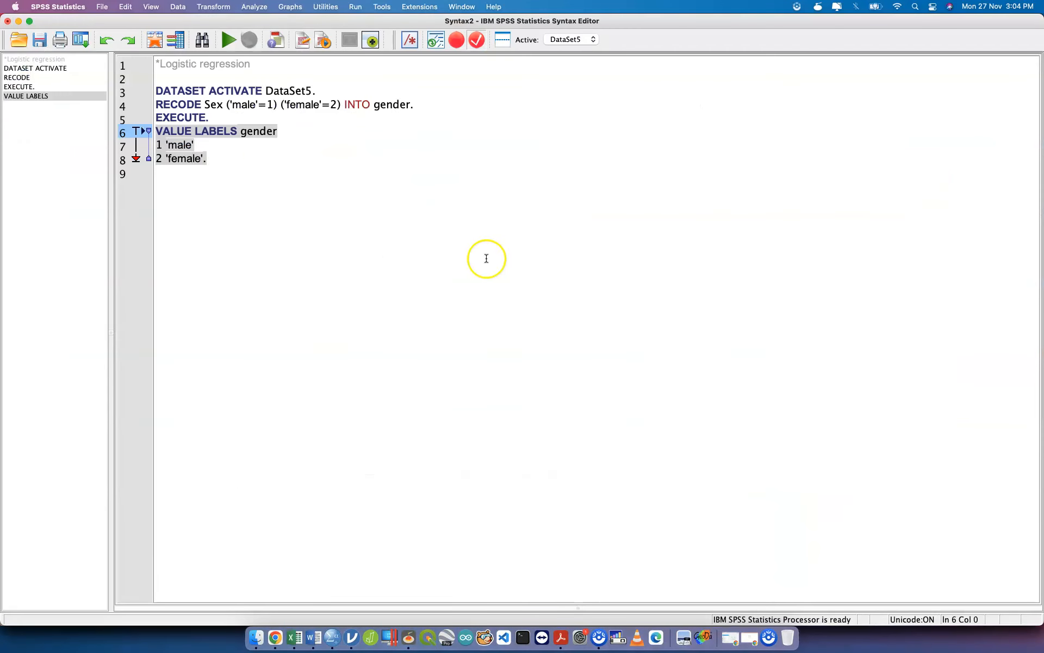
{"action": "left_click", "coordinate": [254, 178]}
{"action": "left_click_drag", "start_coordinate": [205, 163], "coordinate": [136, 133]}
{"action": "key", "text": "super+c"}
{"action": "left_click", "coordinate": [173, 168]}
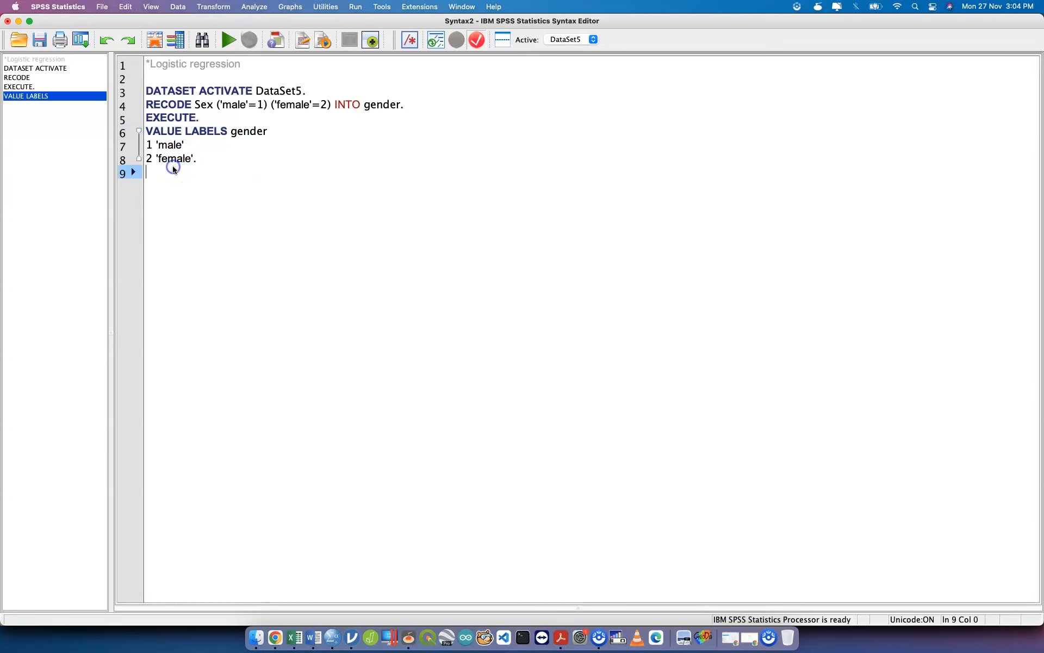
{"action": "key", "text": "super+v"}
- Check the Survived variable's name in titanicLR and make Survived the target of the second VALUE LABELS command in Syntax2
{"action": "double_click", "coordinate": [249, 172]}
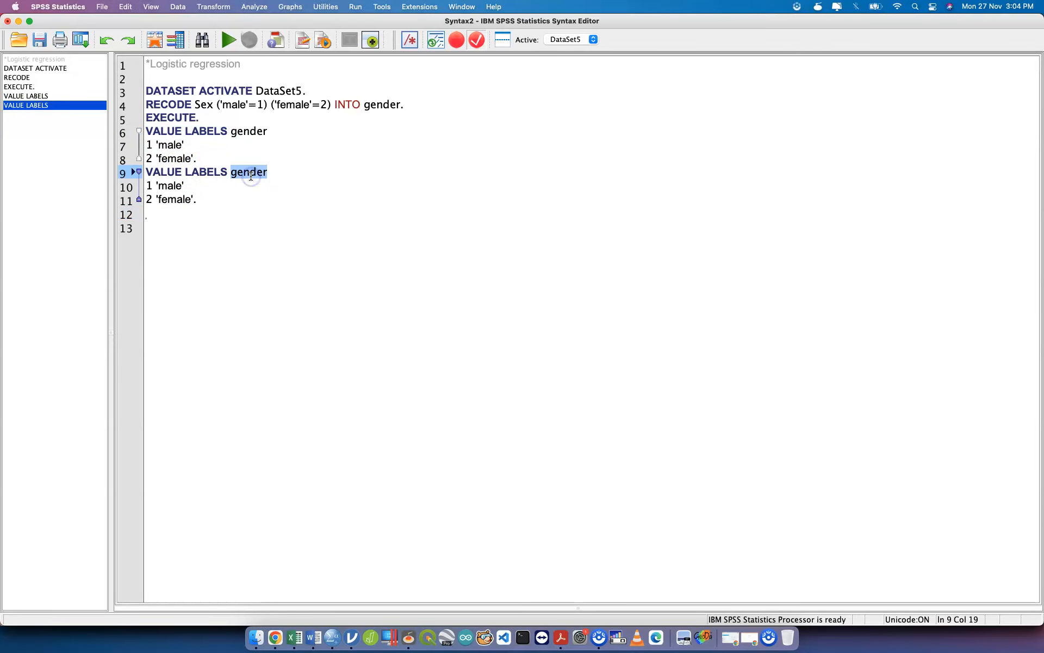
{"action": "key", "text": "ctrl+Up"}
{"action": "left_click", "coordinate": [566, 272]}
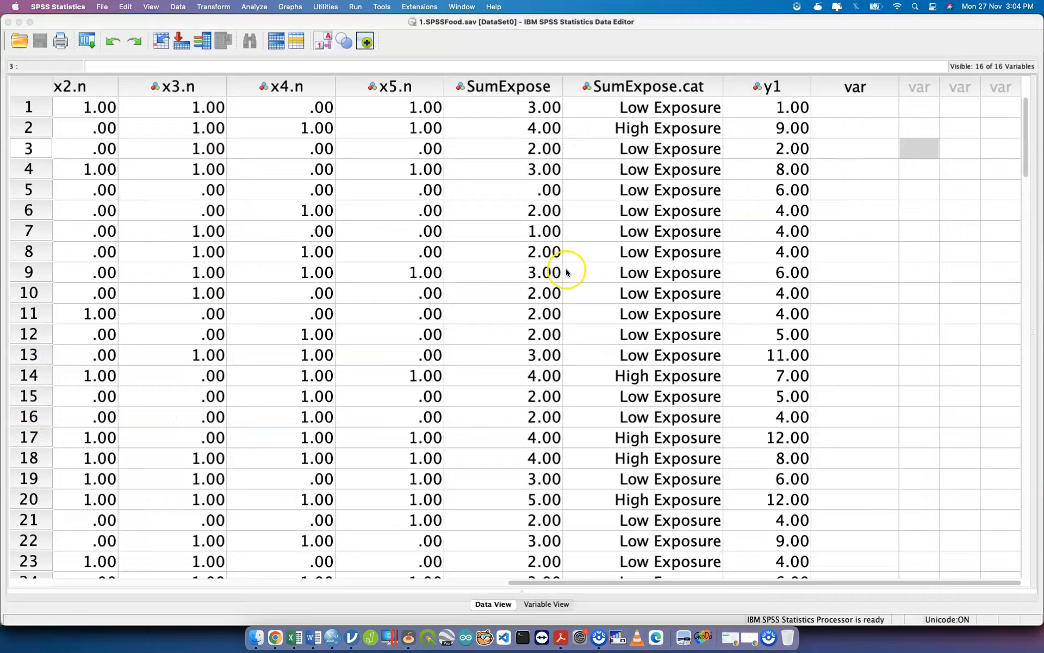
{"action": "key", "text": "ctrl+Up"}
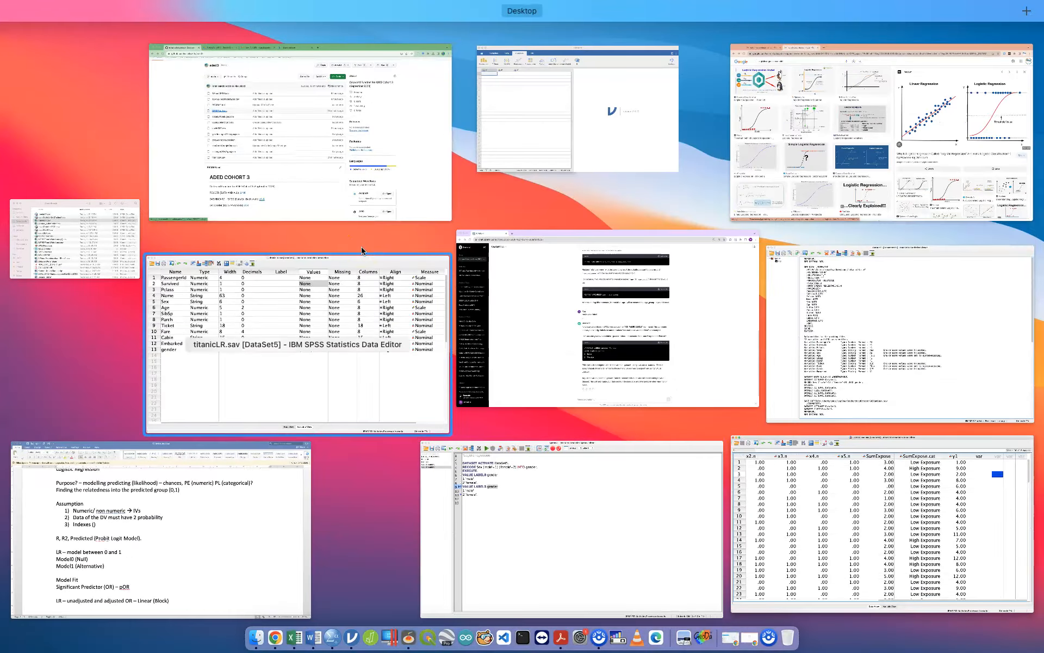
{"action": "left_click", "coordinate": [362, 250]}
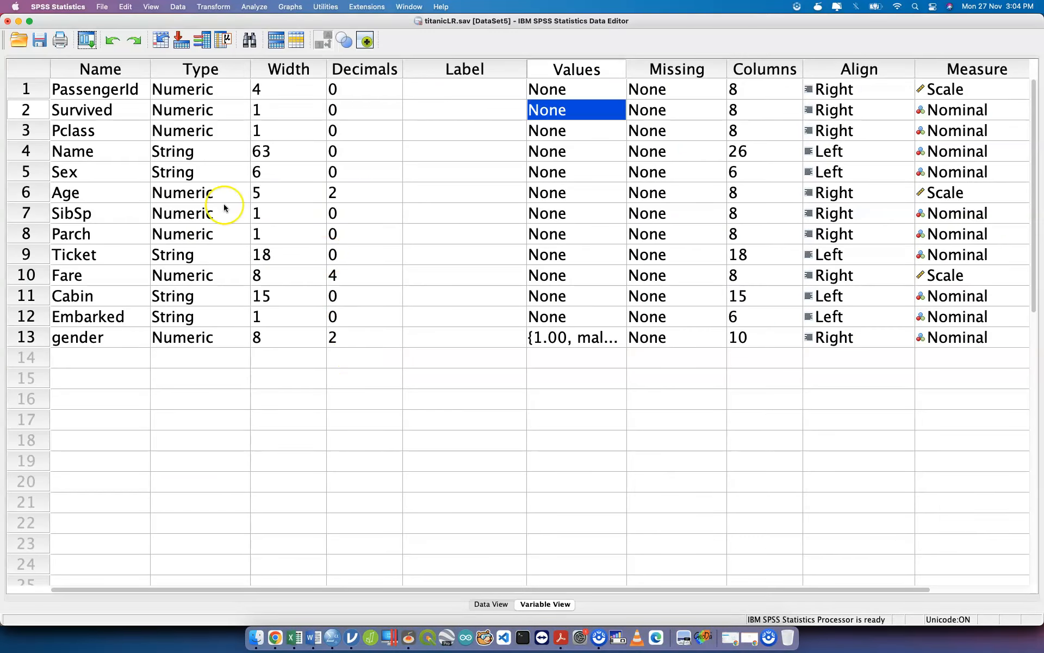
{"action": "left_click", "coordinate": [76, 110]}
{"action": "double_click", "coordinate": [76, 110]}
{"action": "key", "text": "ctrl+Up"}
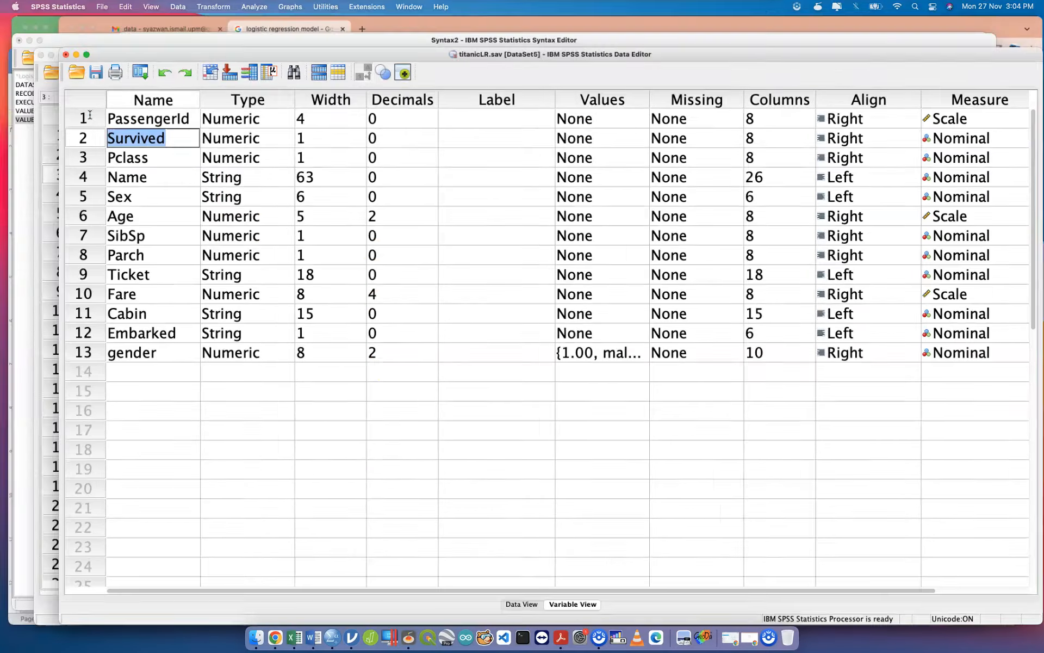
{"action": "left_click", "coordinate": [305, 261]}
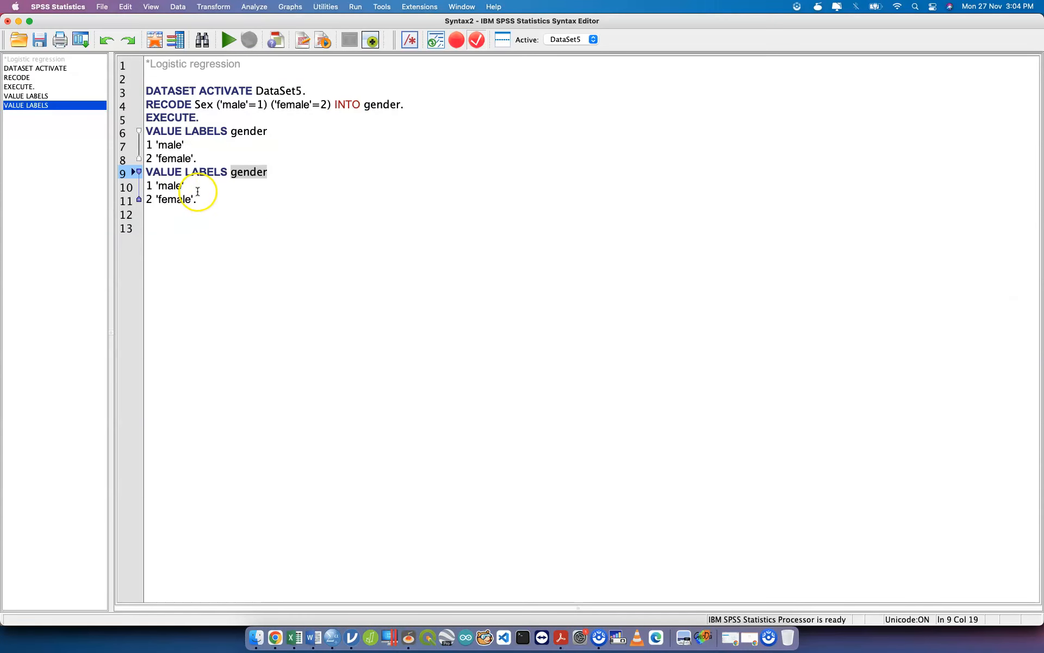
{"action": "double_click", "coordinate": [250, 173]}
{"action": "type", "text": "Sur"}
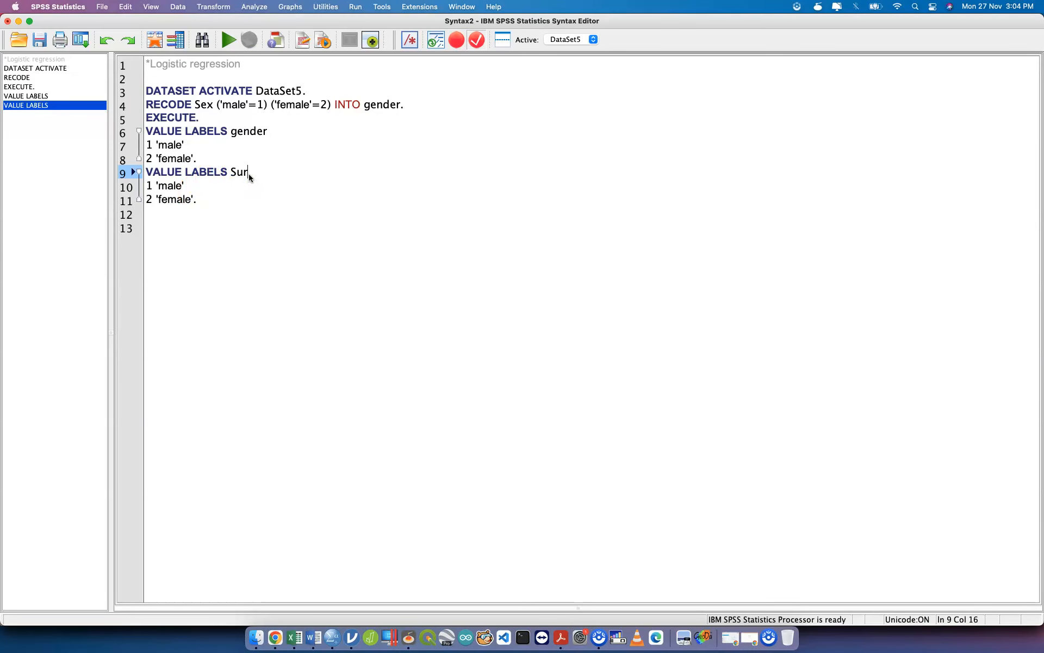
{"action": "type", "text": "vived"}
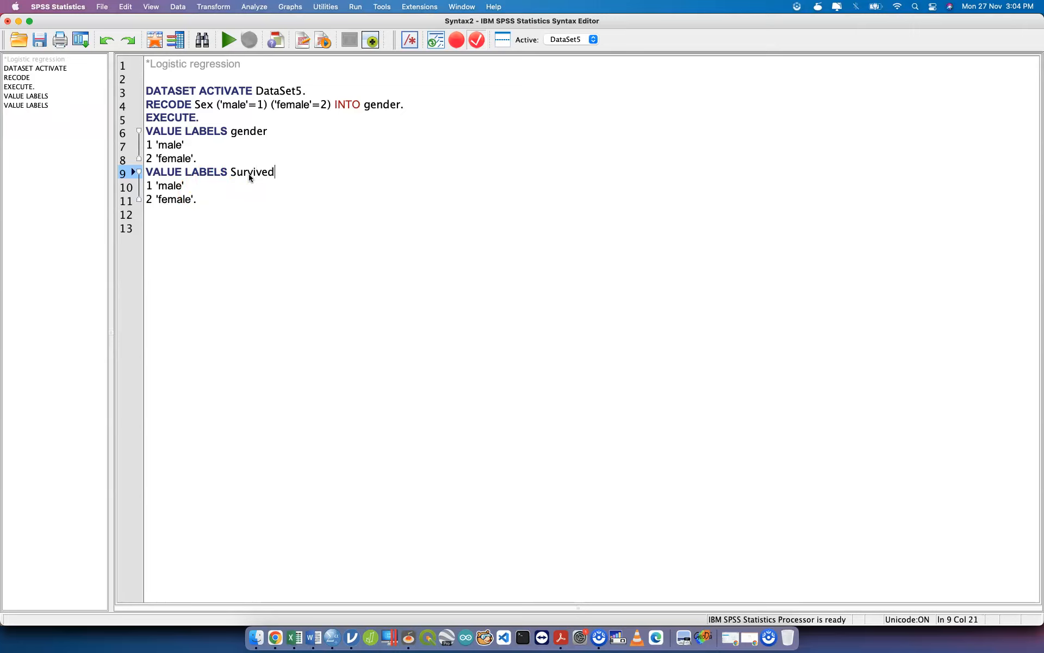
- Change the value labels for Survived to 0 'Die' and 1 'Survived' in the second VALUE LABELS command
{"action": "double_click", "coordinate": [169, 186]}
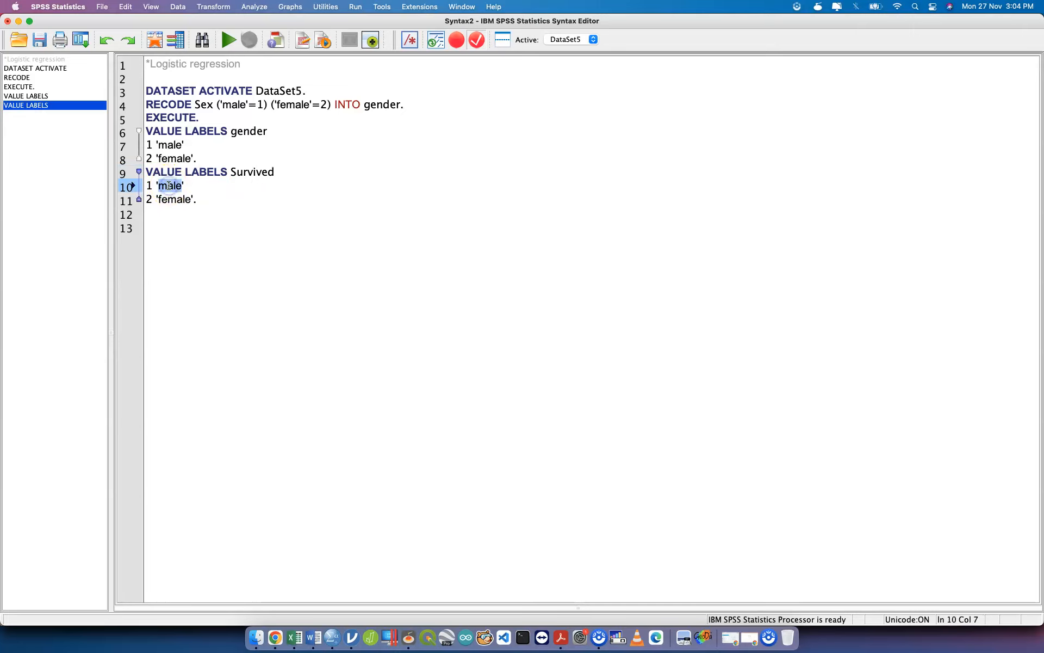
{"action": "left_click", "coordinate": [169, 185]}
{"action": "key", "text": "BackSpace"}
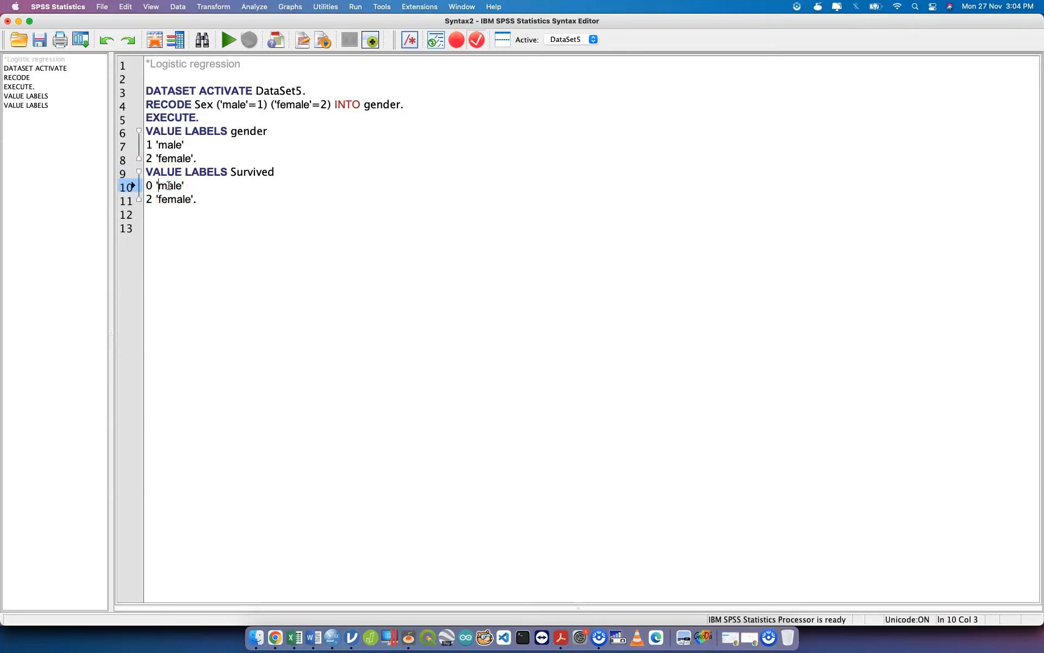
{"action": "type", "text": "Di"}
{"action": "double_click", "coordinate": [185, 201]}
{"action": "type", "text": "Survived"}
{"action": "left_click", "coordinate": [153, 200]}
{"action": "key", "text": "BackSpace"}
{"action": "type", "text": "1"}
- Paste another copy of the gender VALUE LABELS command below the Survived block and set its variable to Pclass
{"action": "left_click", "coordinate": [156, 221]}
{"action": "left_click", "coordinate": [151, 212]}
{"action": "type", "text": "VALUE LABELS gender 1 'male' 2 'female'."}
{"action": "double_click", "coordinate": [245, 211]}
{"action": "type", "text": "Pclass"}
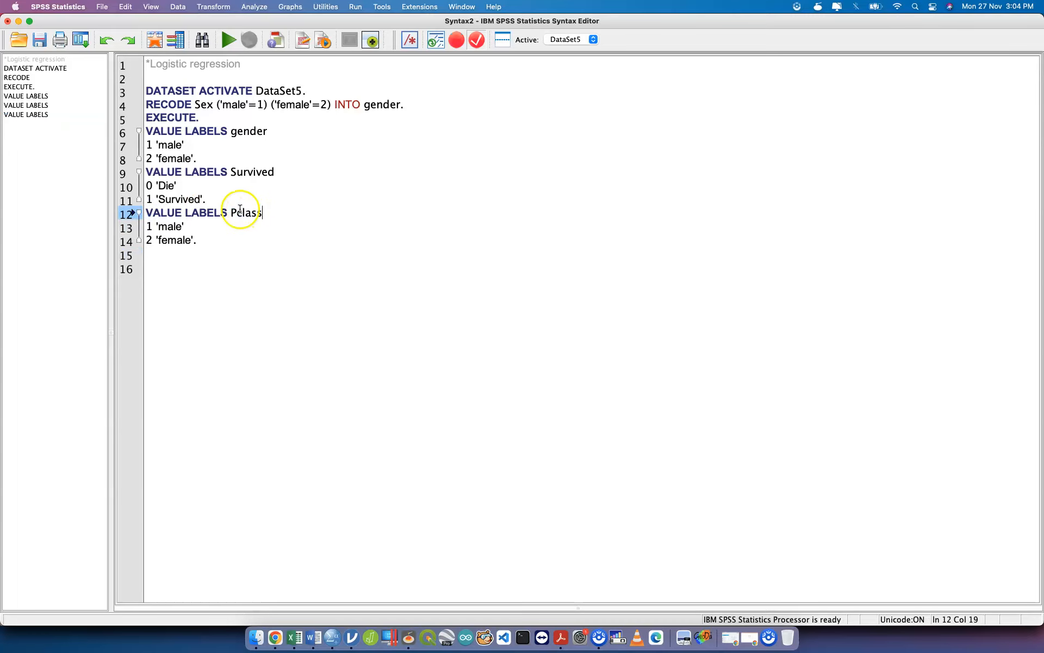
- Examine which codes the Pclass column contains in the titanicLR data, and return to Syntax2
{"action": "key", "text": "ctrl+Up"}
{"action": "left_click", "coordinate": [180, 282]}
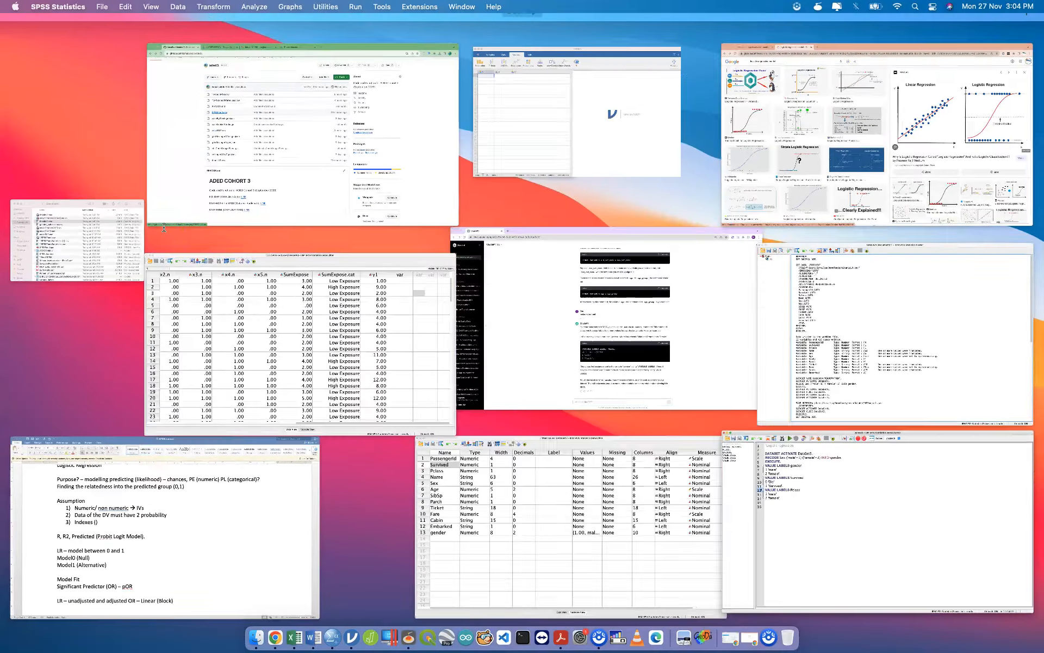
{"action": "scroll", "coordinate": [192, 211], "scroll_direction": "left", "scroll_amount": 10}
{"action": "key", "text": "ctrl+Up"}
{"action": "left_click", "coordinate": [187, 272]}
{"action": "double_click", "coordinate": [34, 129]}
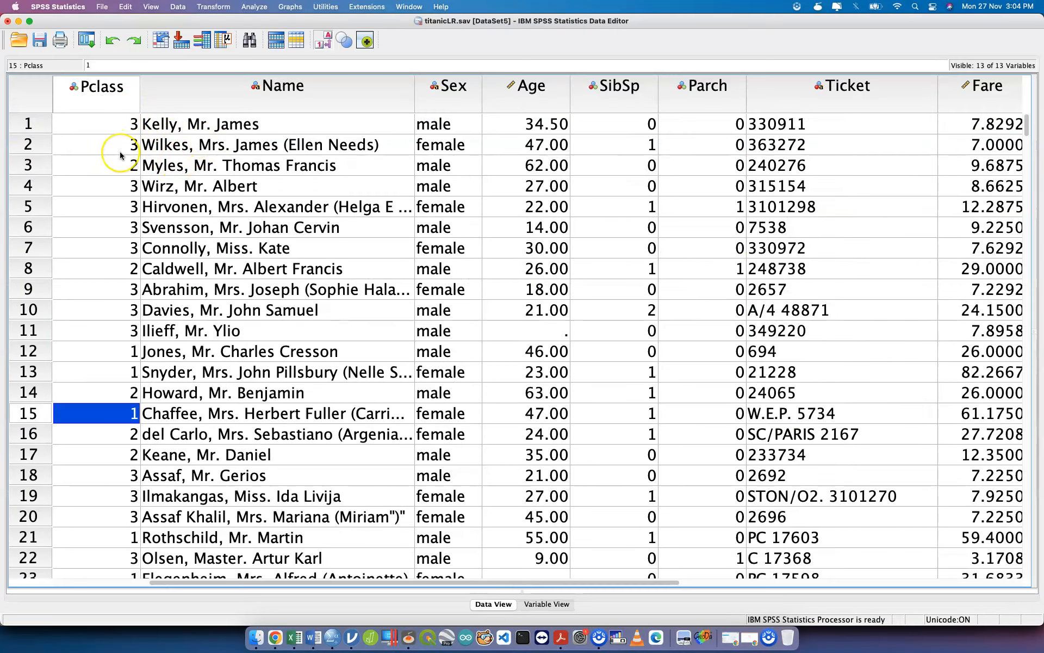
{"action": "scroll", "coordinate": [120, 155], "scroll_direction": "down", "scroll_amount": 15}
{"action": "scroll", "coordinate": [121, 156], "scroll_direction": "up", "scroll_amount": 2}
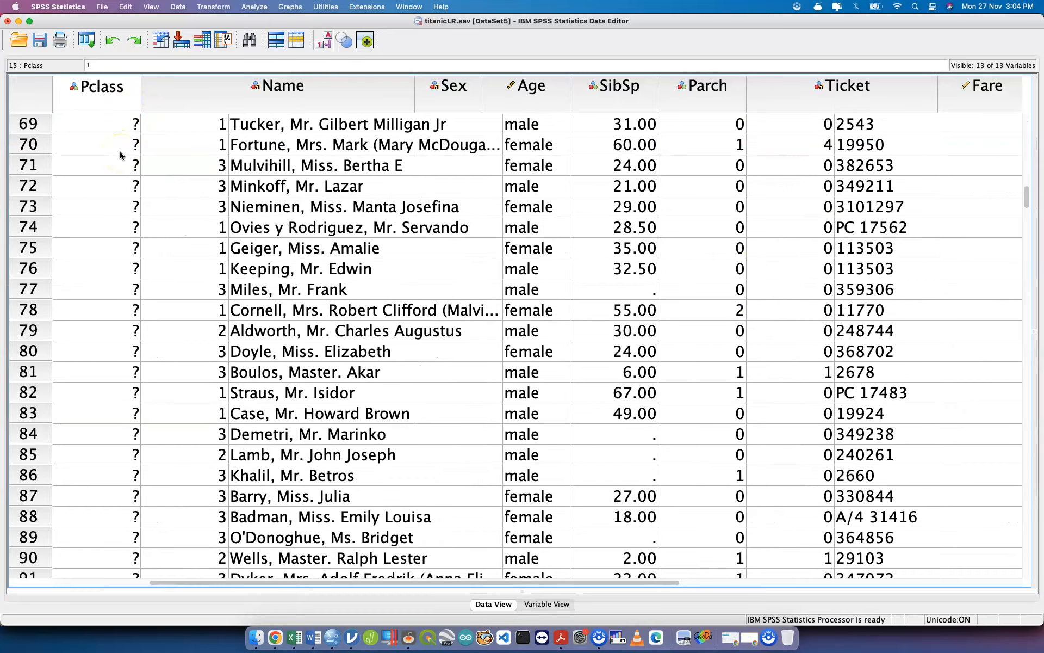
{"action": "key", "text": "ctrl+Up"}
{"action": "left_click", "coordinate": [188, 275]}
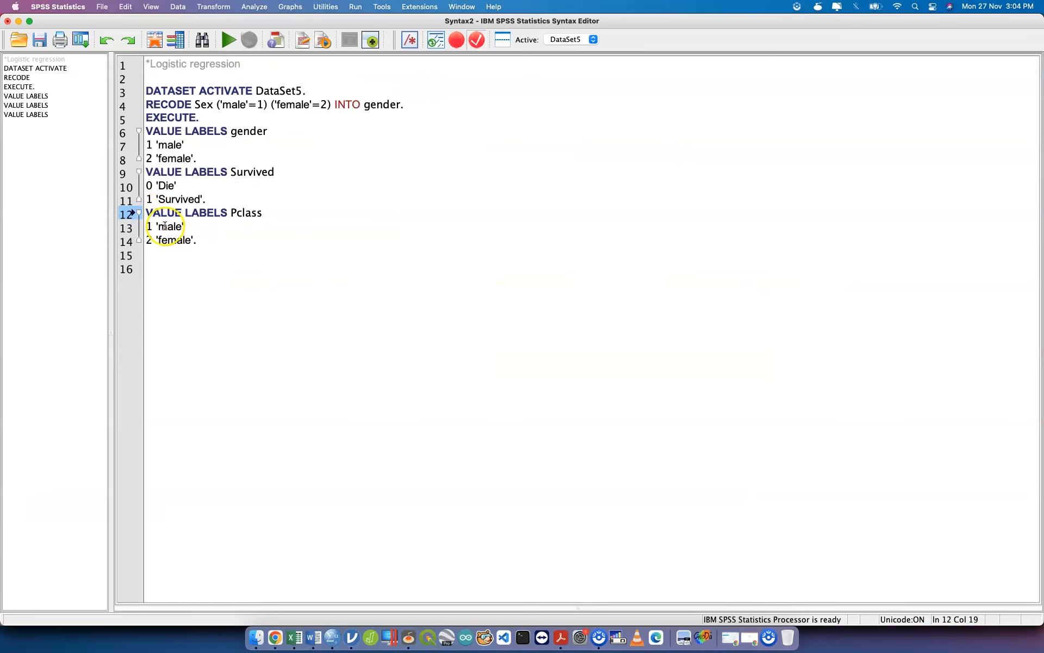
- Set the Pclass value labels to 1 'Class 1', 2 'Class 2' and 3 'Class 3', keeping the period at the end
{"action": "double_click", "coordinate": [165, 227]}
{"action": "type", "text": "Class "}
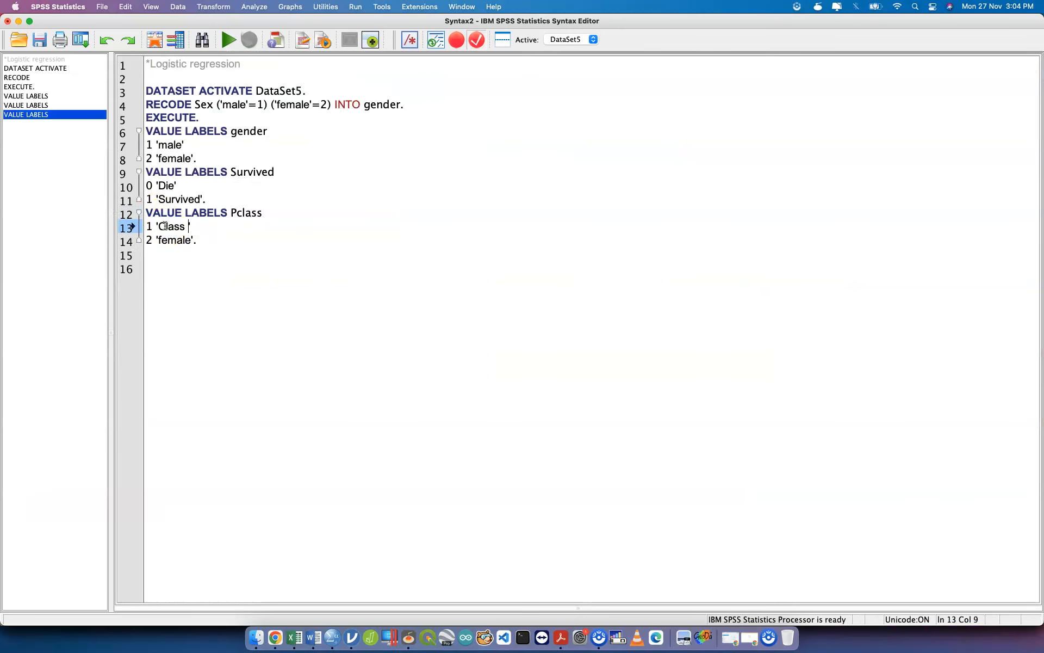
{"action": "type", "text": "1"}
{"action": "double_click", "coordinate": [172, 237]}
{"action": "type", "text": "Class 2"}
{"action": "left_click", "coordinate": [197, 240]}
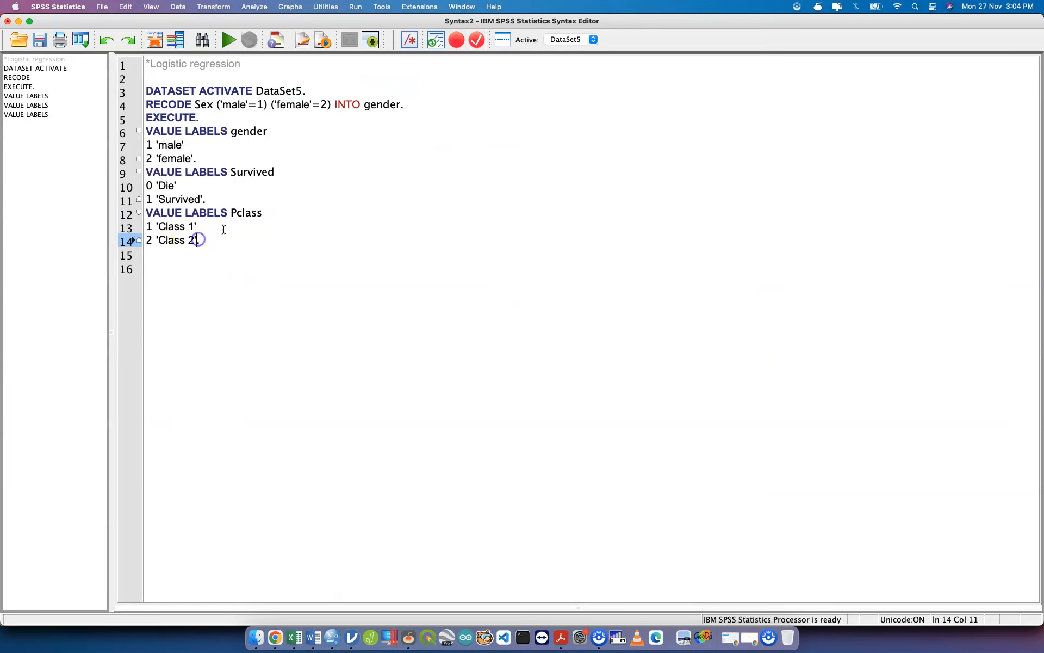
{"action": "key", "text": "Return"}
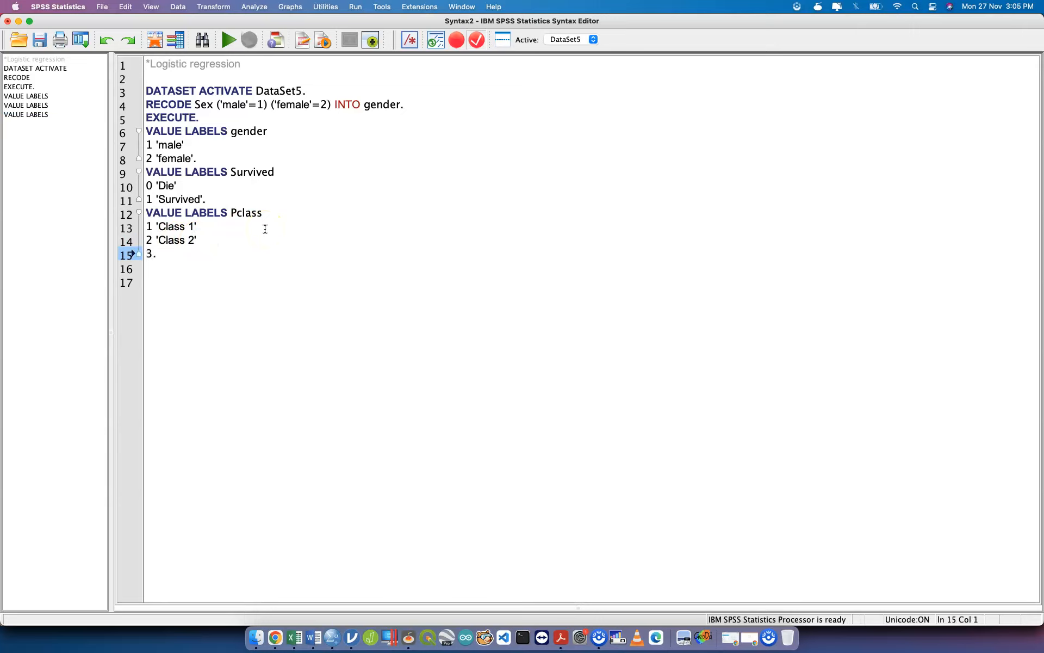
{"action": "type", "text": "3 'Class 3"}
- Run the three VALUE LABELS commands for gender, Survived and Pclass together
{"action": "left_click", "coordinate": [268, 253]}
{"action": "left_click_drag", "start_coordinate": [240, 256], "coordinate": [121, 131]}
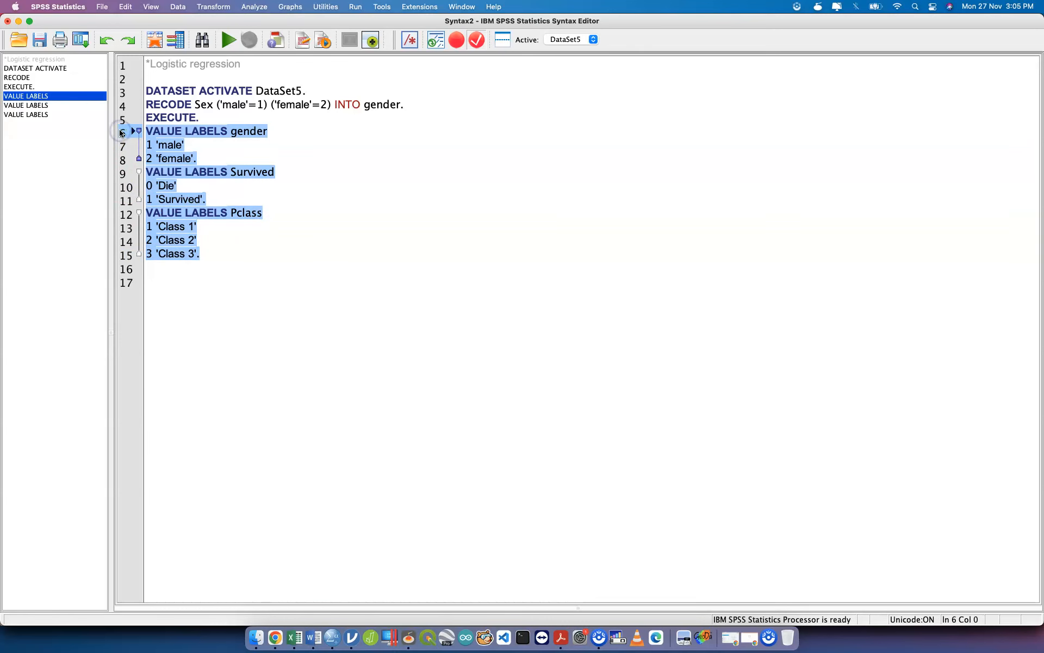
{"action": "key", "text": "super+r"}
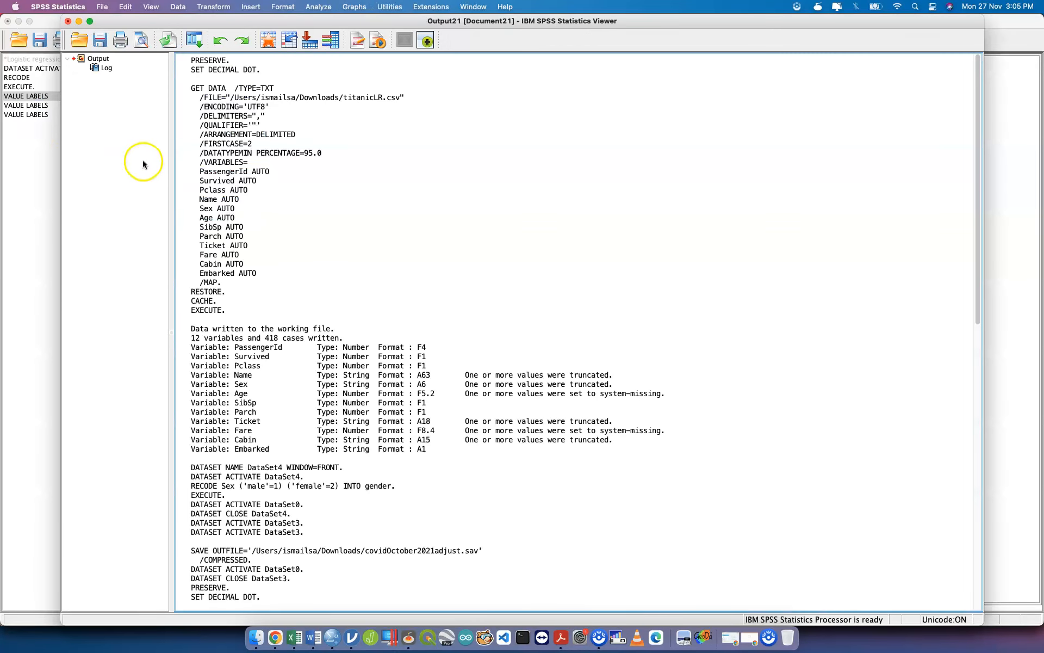
{"action": "key", "text": "ctrl+Up"}
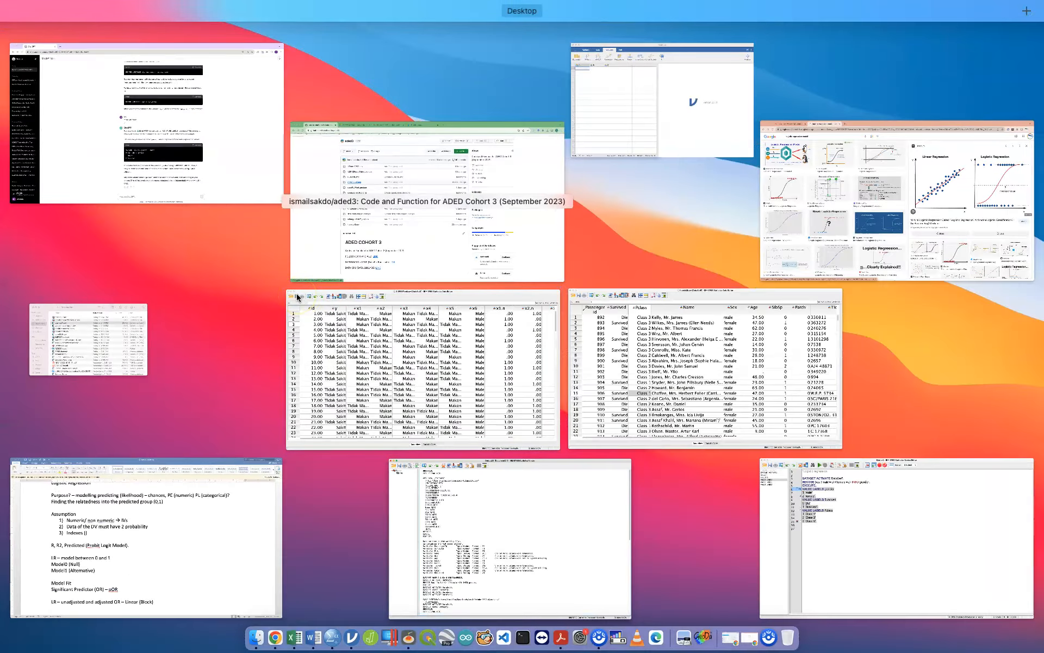
{"action": "left_click", "coordinate": [296, 293]}
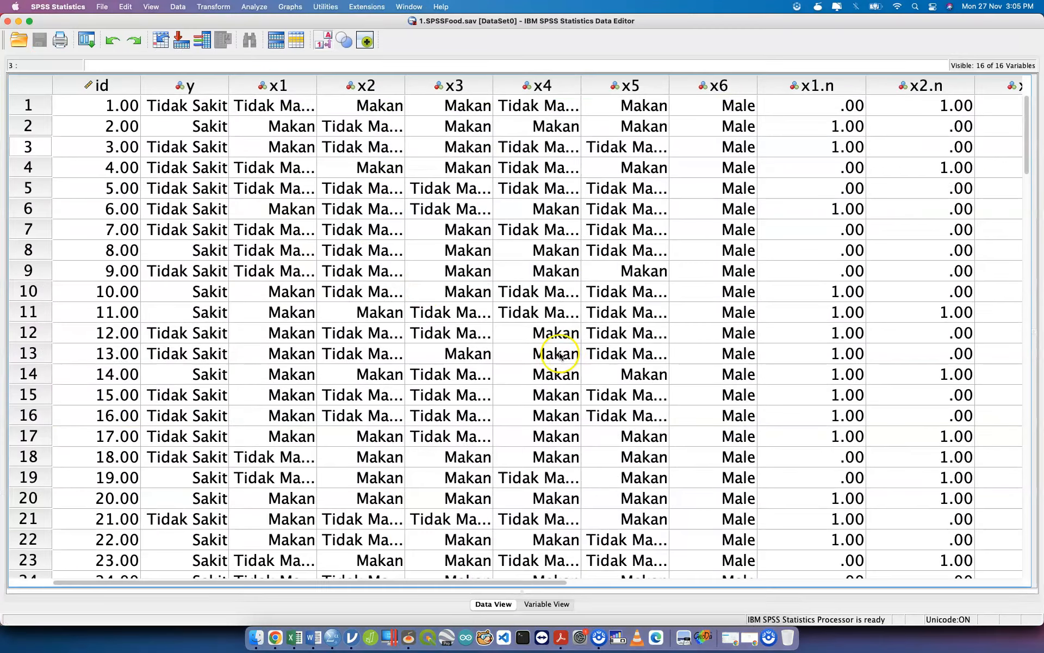
{"action": "left_click", "coordinate": [533, 605]}
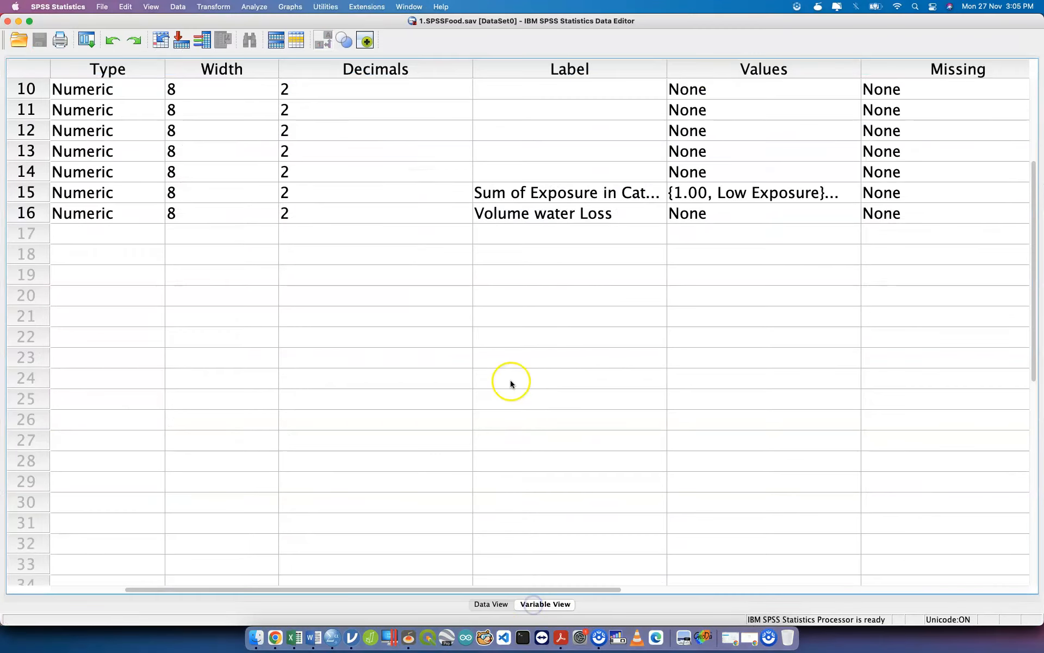
{"action": "scroll", "coordinate": [523, 252], "scroll_direction": "up", "scroll_amount": 3}
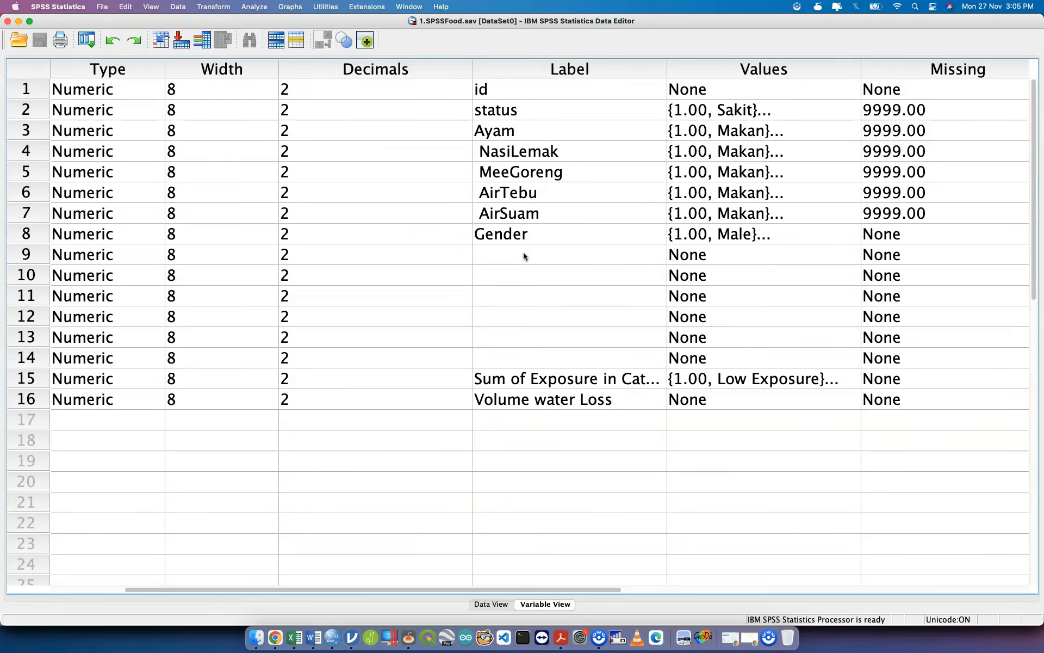
- Check the value labels of Survived among the titanicLR variable definitions, and close the Value Labels dialog without changes
{"action": "key", "text": "ctrl+Up"}
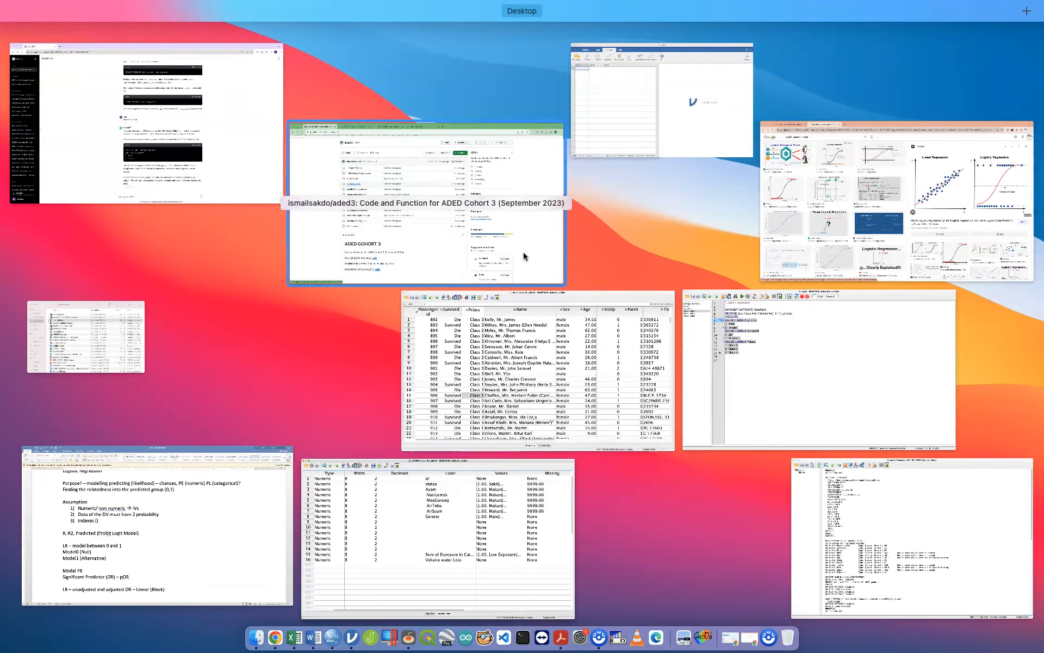
{"action": "key", "text": "Down"}
{"action": "key", "text": "Return"}
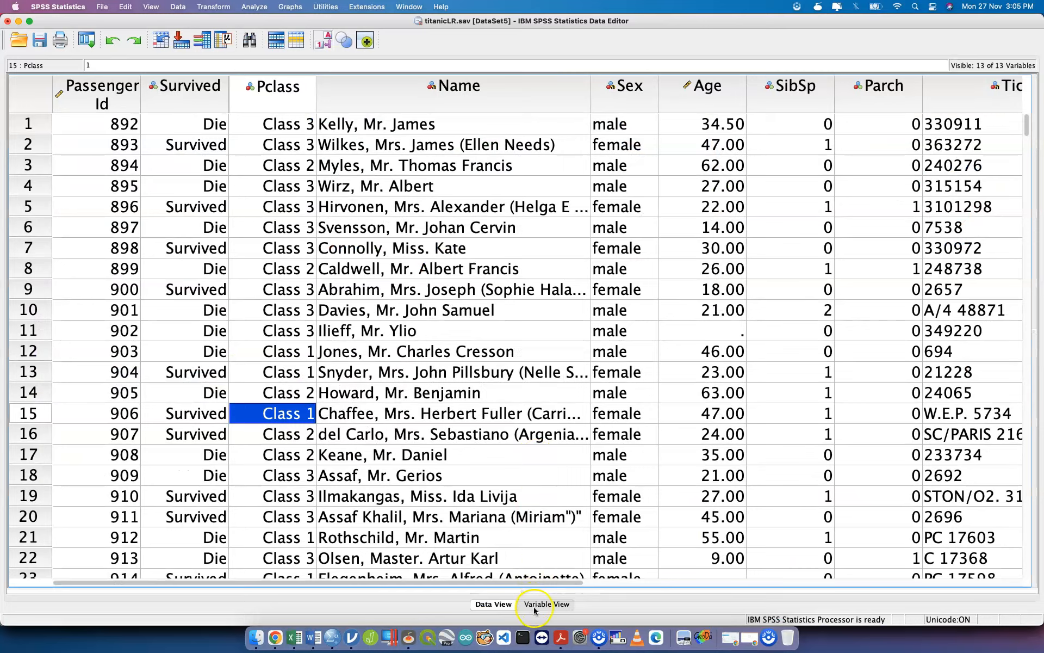
{"action": "left_click", "coordinate": [541, 604]}
{"action": "left_click", "coordinate": [613, 110]}
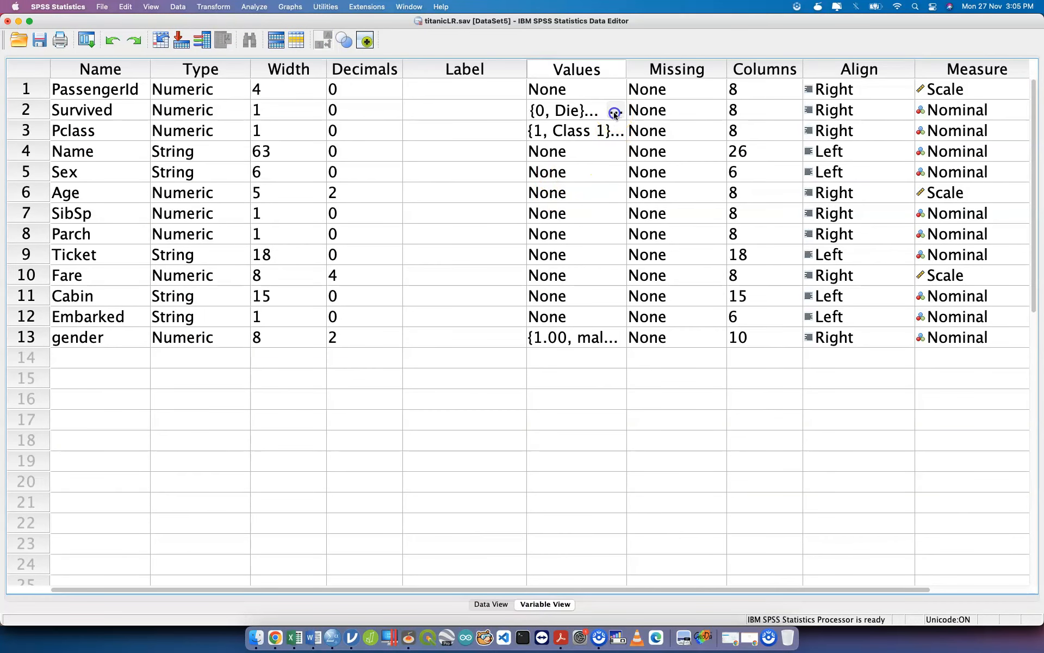
{"action": "left_click", "coordinate": [618, 111]}
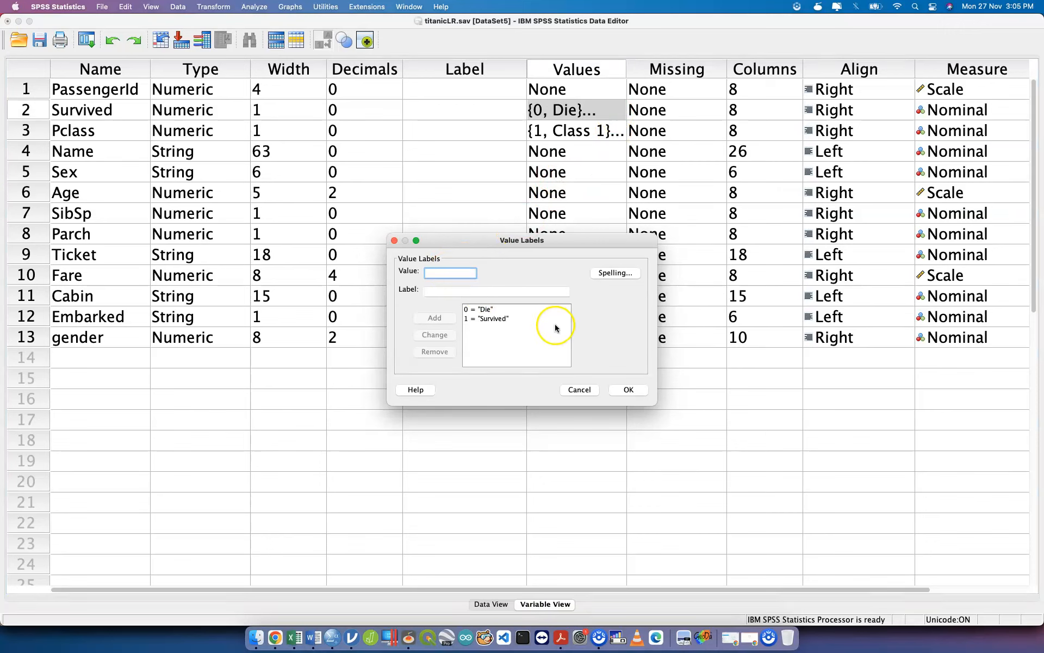
{"action": "left_click", "coordinate": [584, 391]}
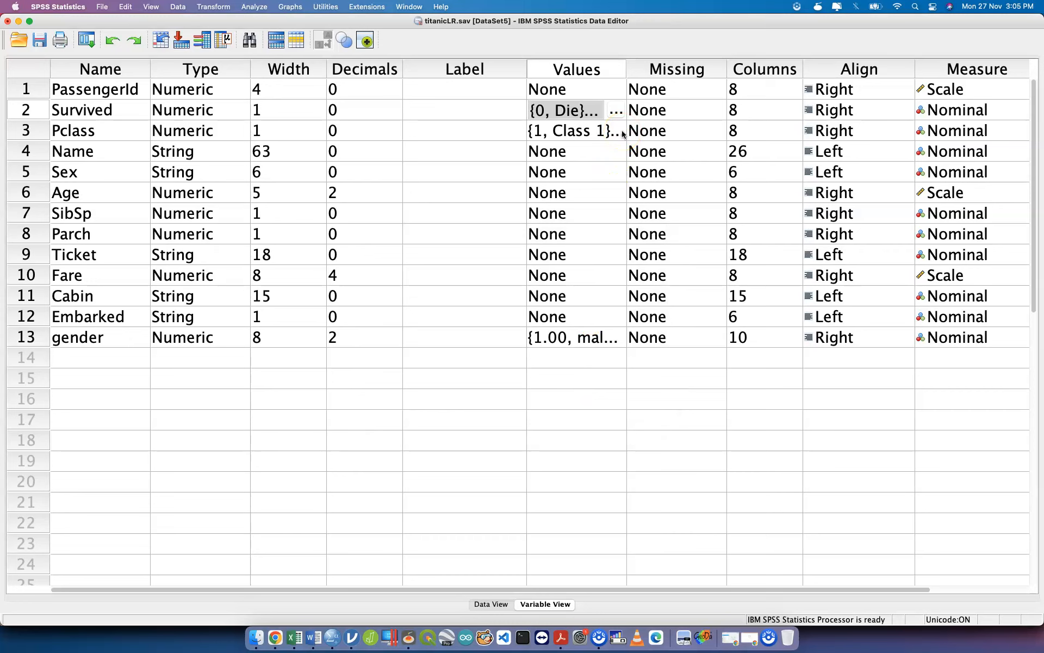
- Switch to the variable definitions of the 1.SPSSFood dataset
{"action": "key", "text": "ctrl+Up"}
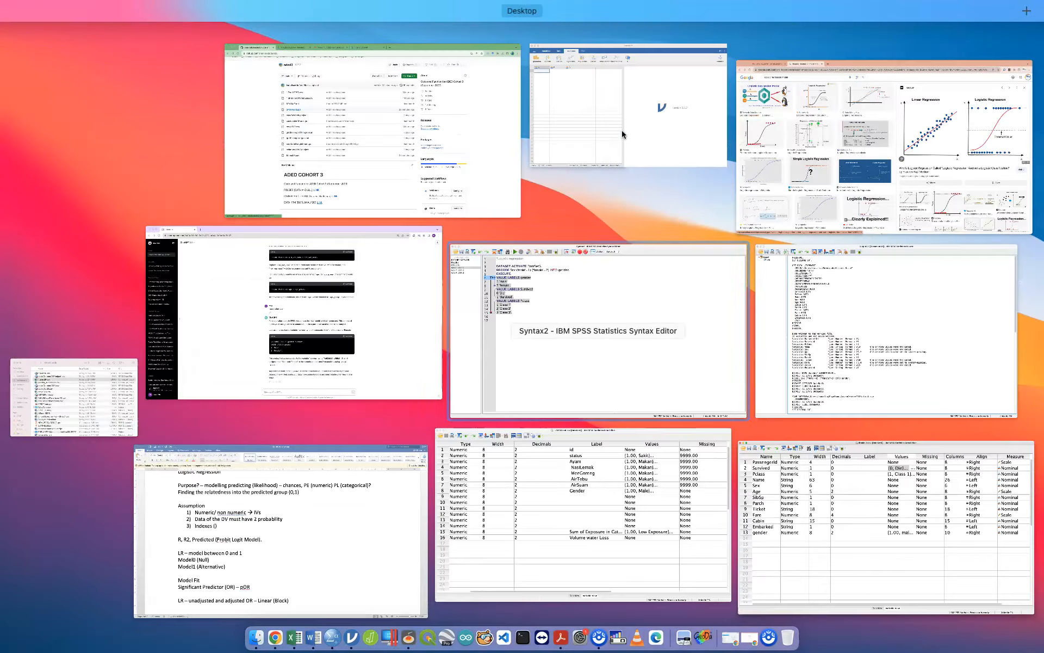
{"action": "left_click", "coordinate": [673, 471]}
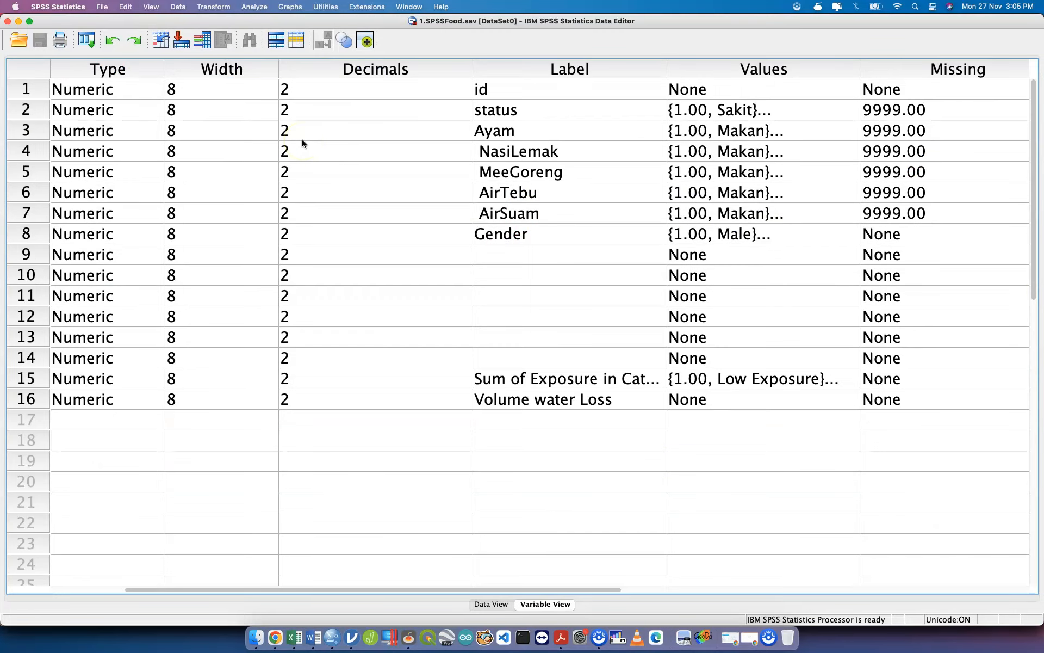
{"action": "key", "text": "ctrl+Up"}
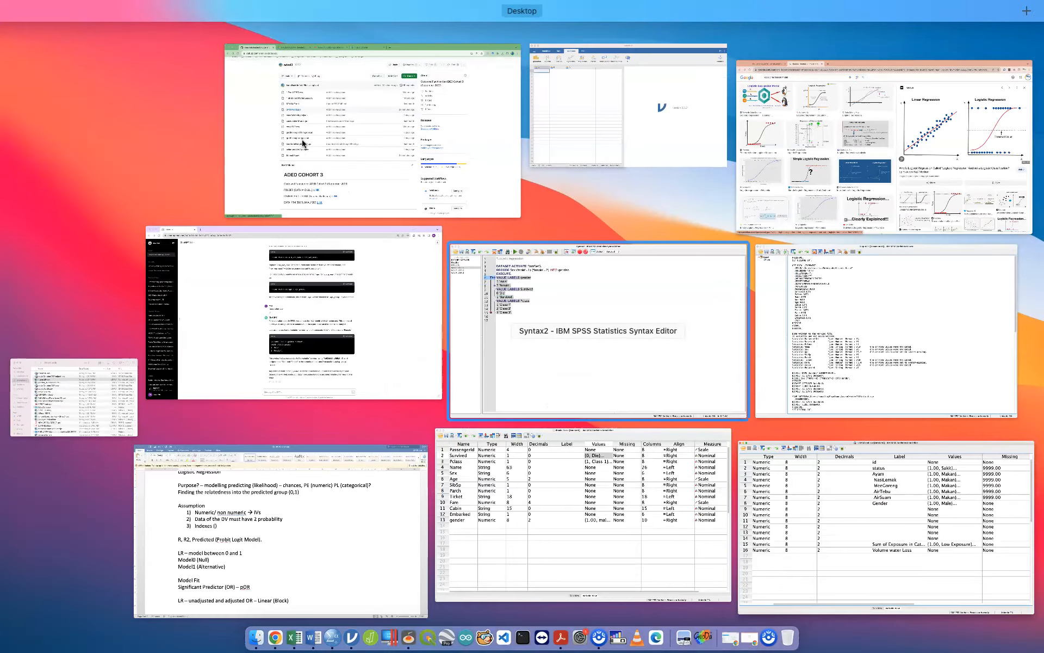
{"action": "left_click", "coordinate": [870, 511]}
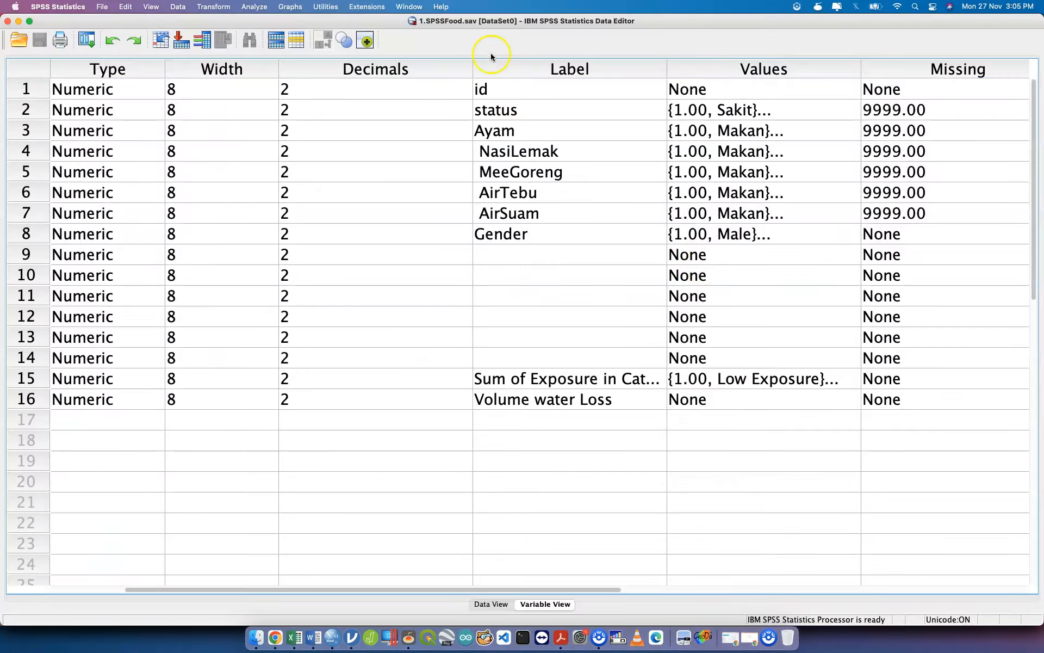
{"action": "left_click", "coordinate": [264, 8]}
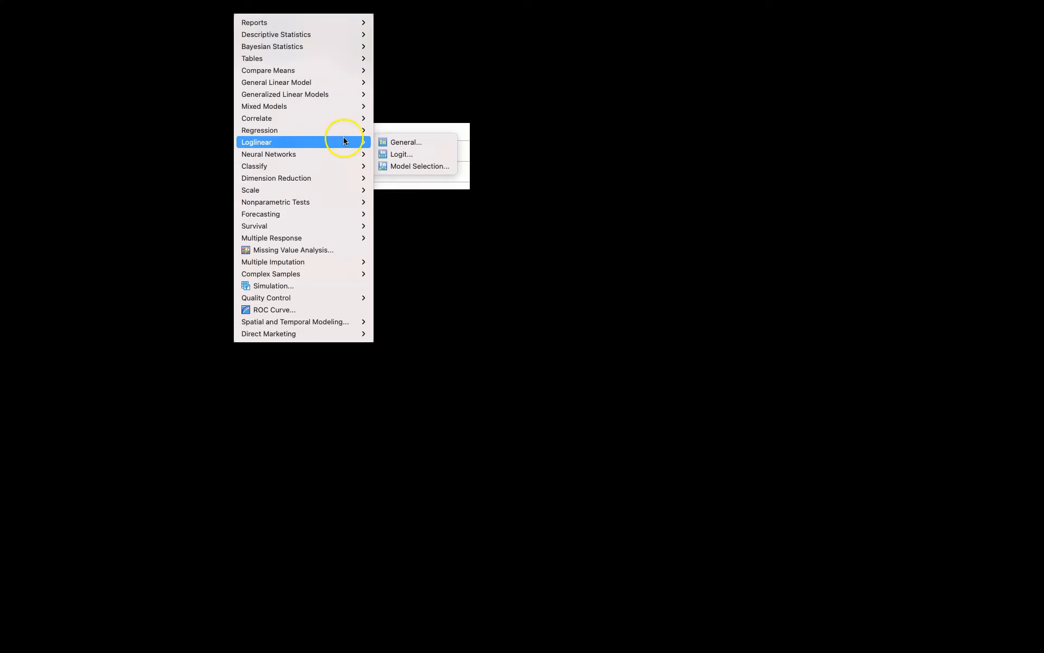
{"action": "mouse_move", "coordinate": [343, 131]}
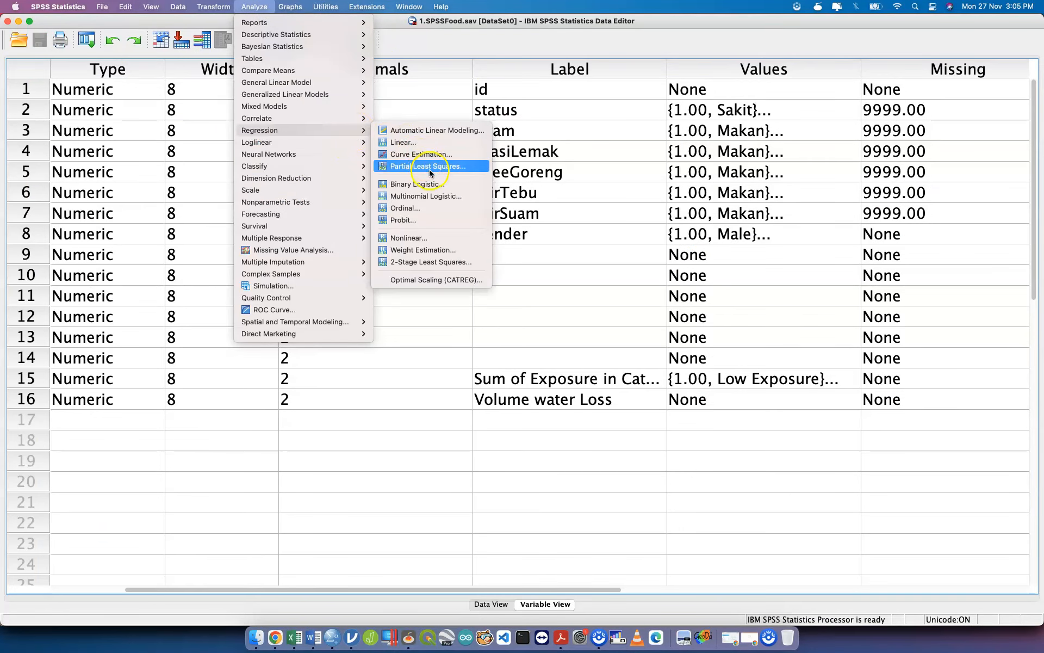
{"action": "left_click", "coordinate": [437, 185]}
{"action": "left_click", "coordinate": [218, 338]}
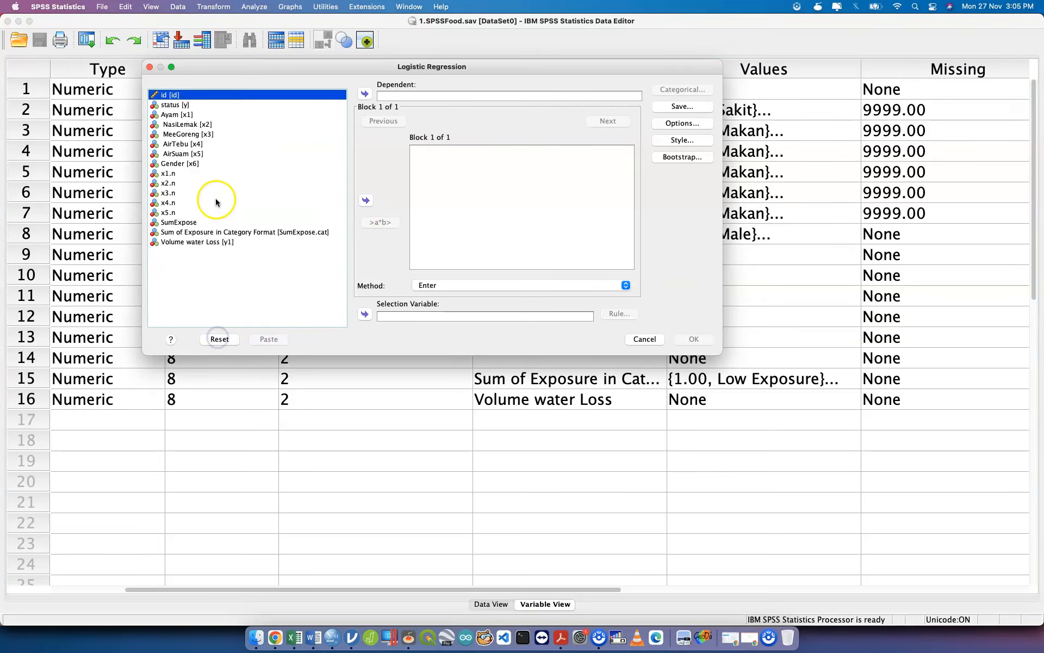
{"action": "left_click", "coordinate": [149, 68]}
- Switch to the titanicLR.sav data window and start a reset Binary Logistic regression with Survived as the dependent variable
{"action": "key", "text": "ctrl+Up"}
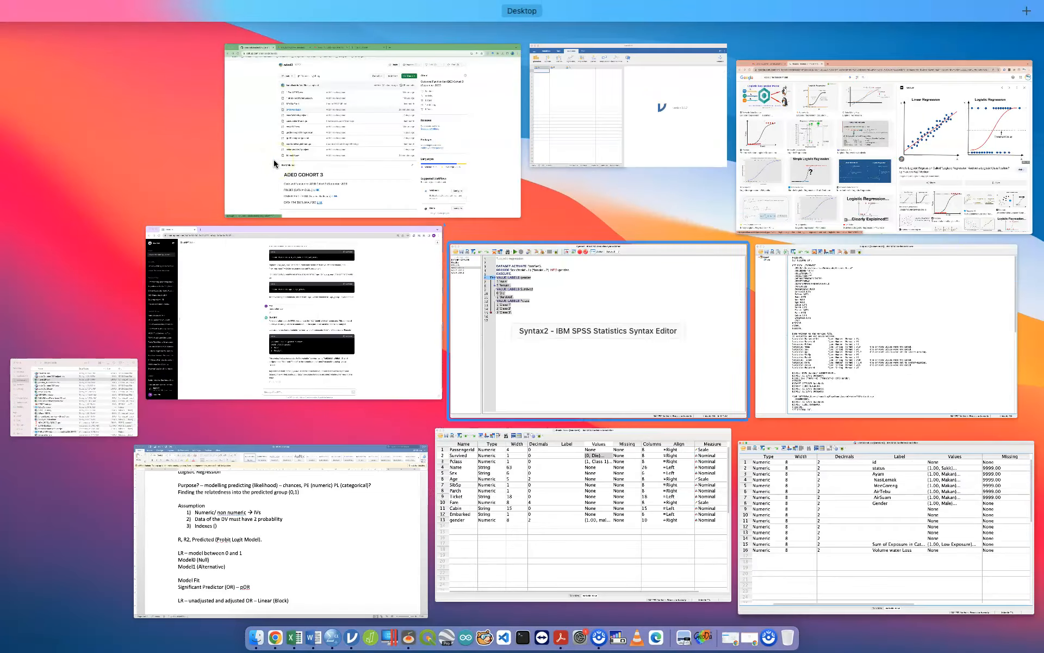
{"action": "key", "text": "Down"}
{"action": "key", "text": "Return"}
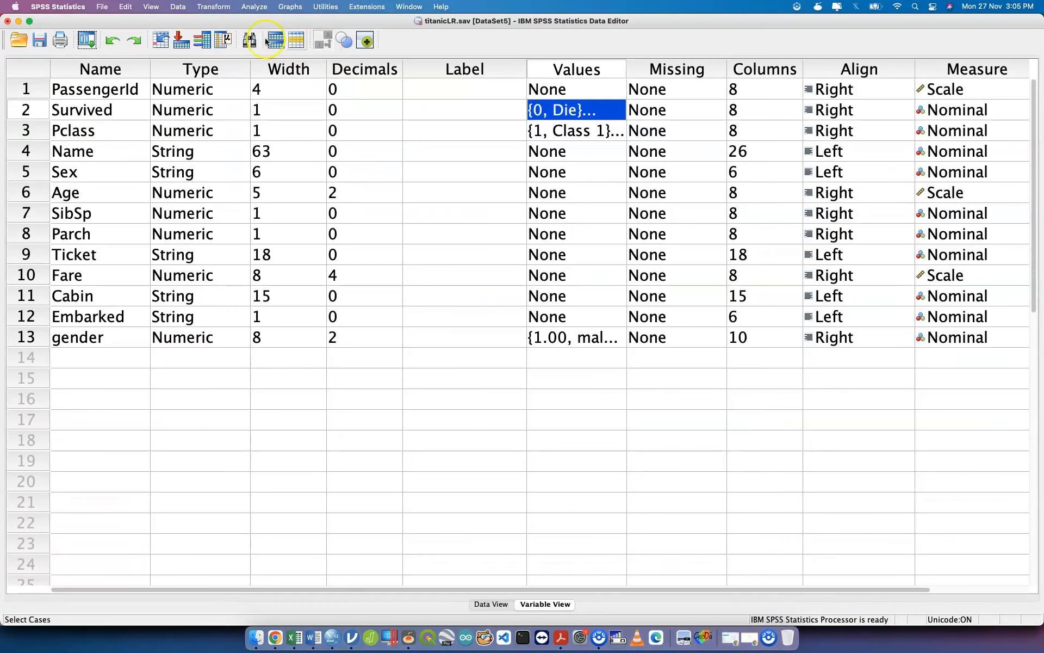
{"action": "left_click", "coordinate": [255, 7]}
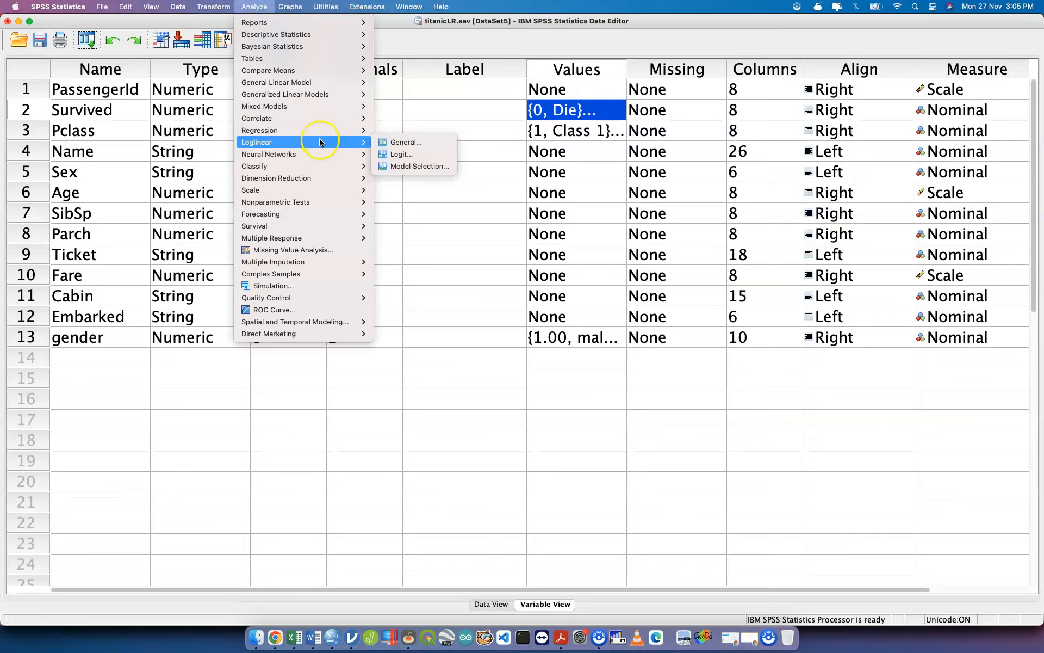
{"action": "mouse_move", "coordinate": [326, 131]}
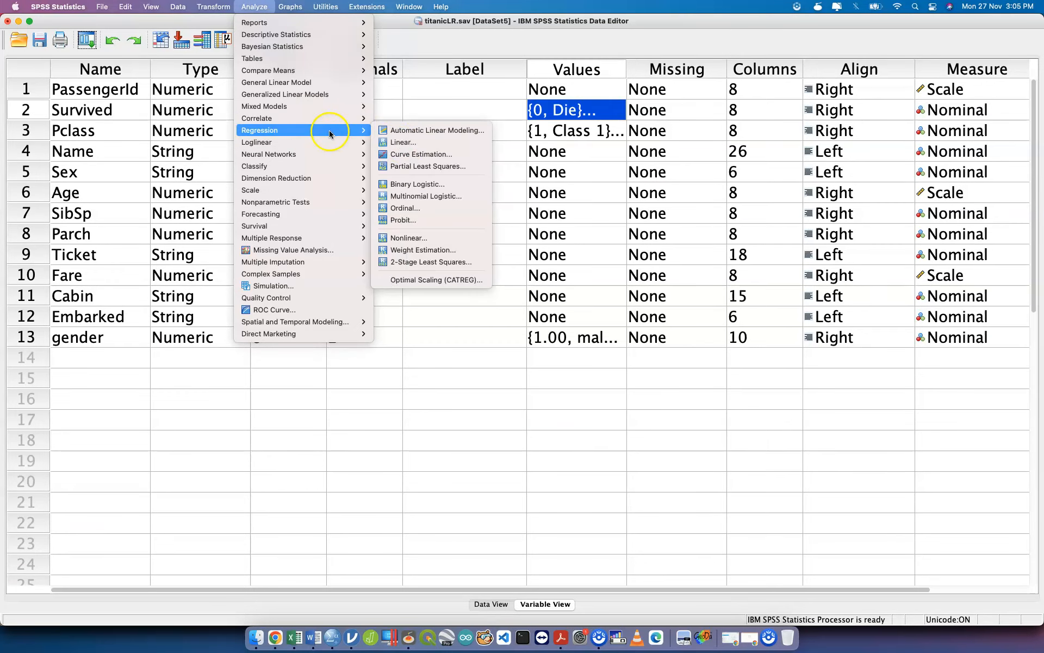
{"action": "left_click", "coordinate": [423, 184]}
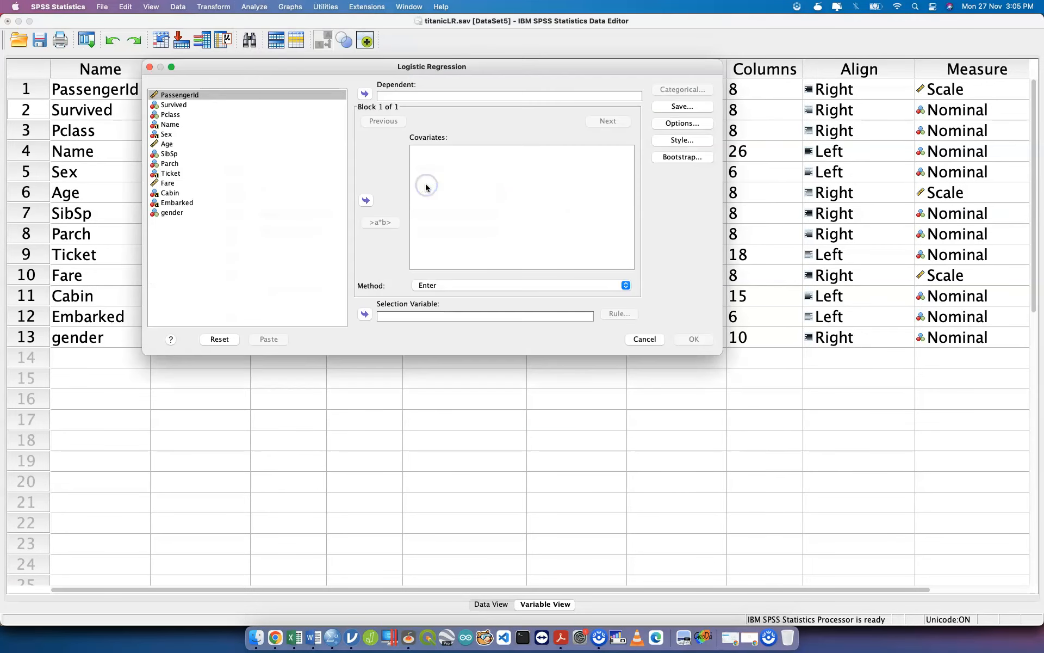
{"action": "left_click", "coordinate": [219, 341]}
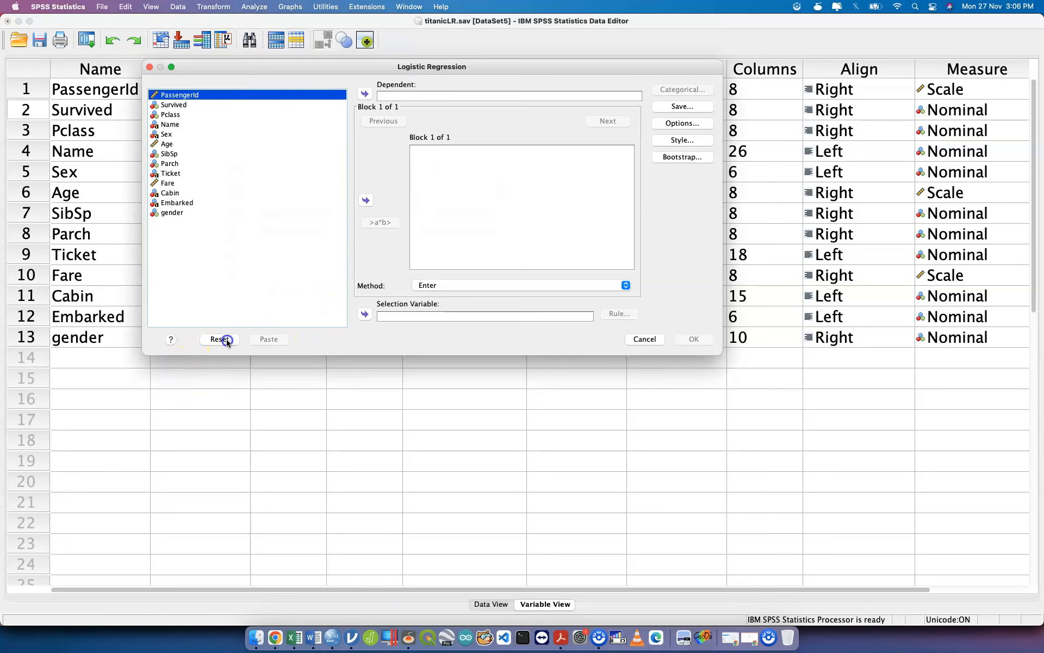
{"action": "left_click", "coordinate": [216, 105]}
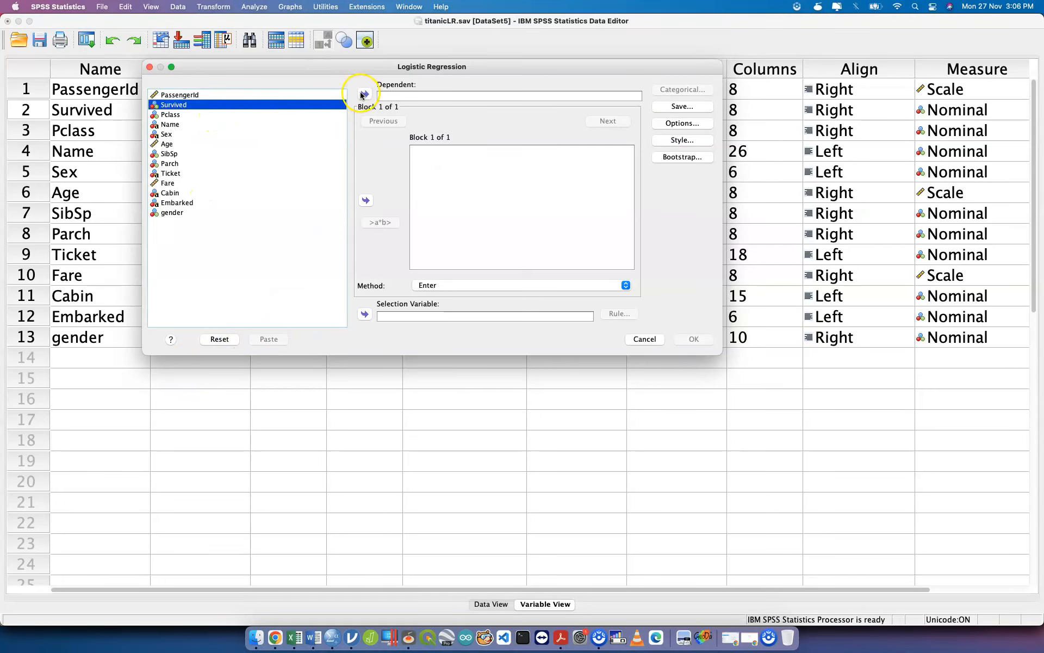
{"action": "left_click", "coordinate": [364, 95]}
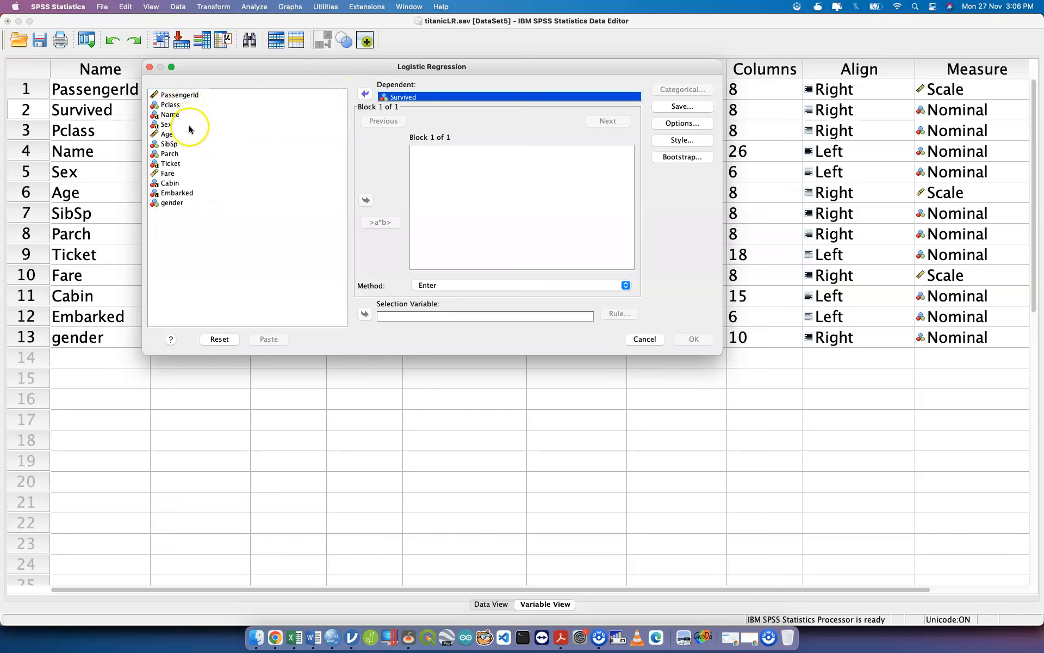
- Add gender, Pclass, Age and Fare as covariates in block 1 of the logistic regression
{"action": "left_click", "coordinate": [181, 204]}
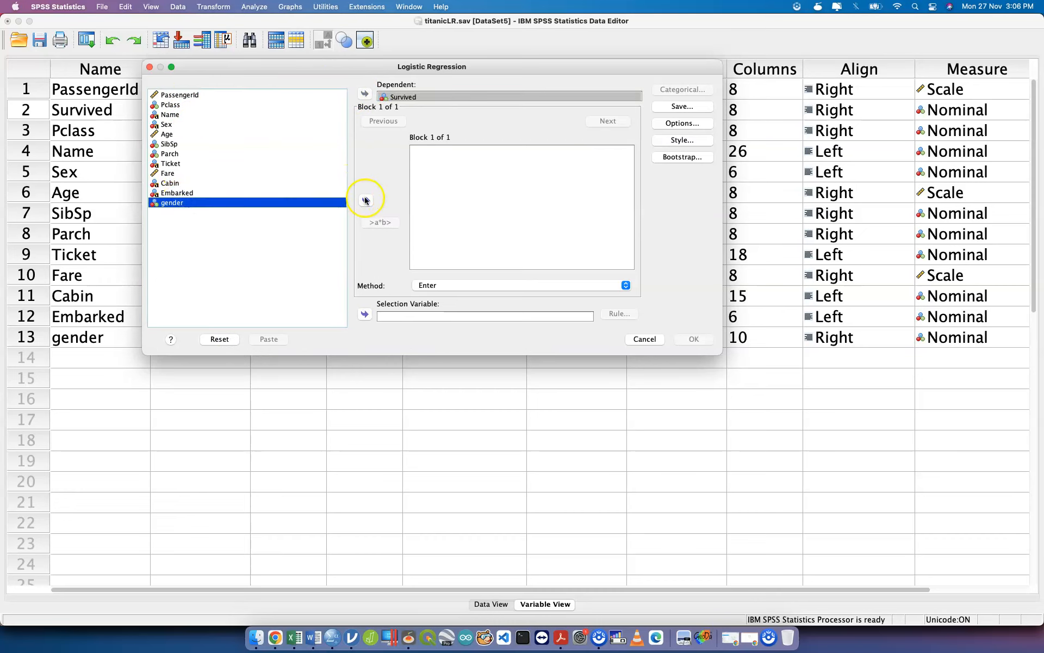
{"action": "left_click", "coordinate": [365, 200]}
{"action": "left_click", "coordinate": [173, 105]}
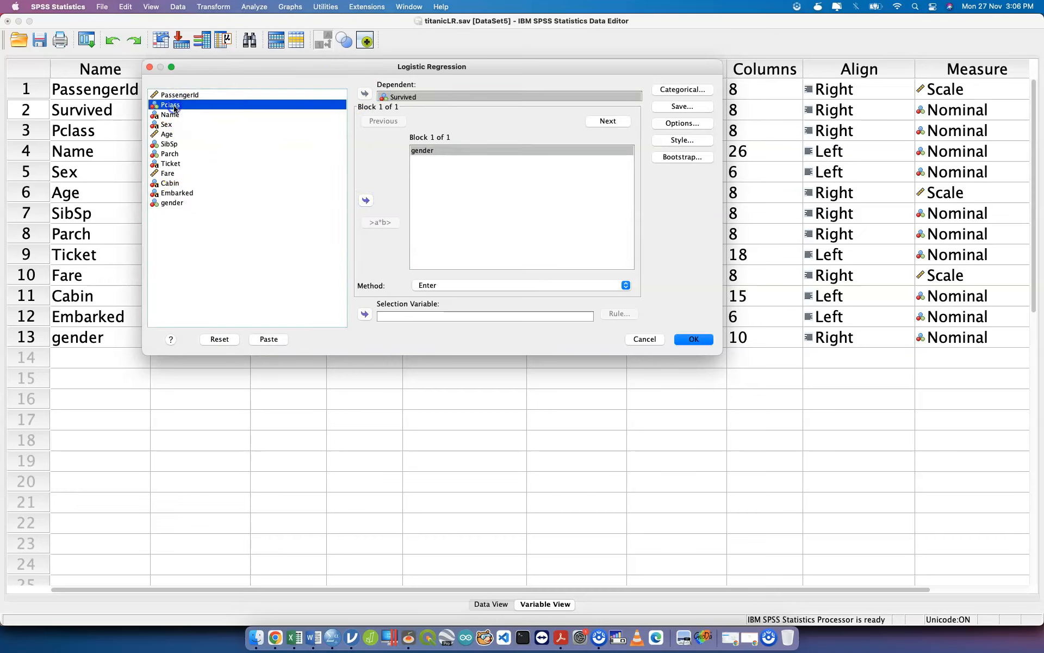
{"action": "left_click", "coordinate": [178, 133]}
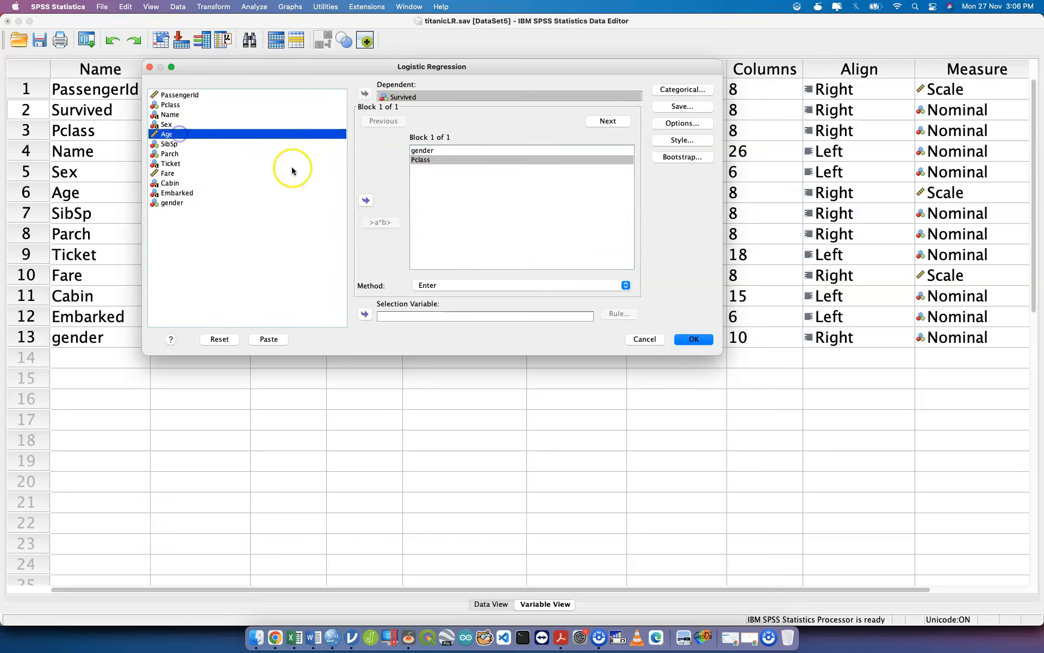
{"action": "left_click", "coordinate": [364, 199]}
{"action": "left_click", "coordinate": [229, 171]}
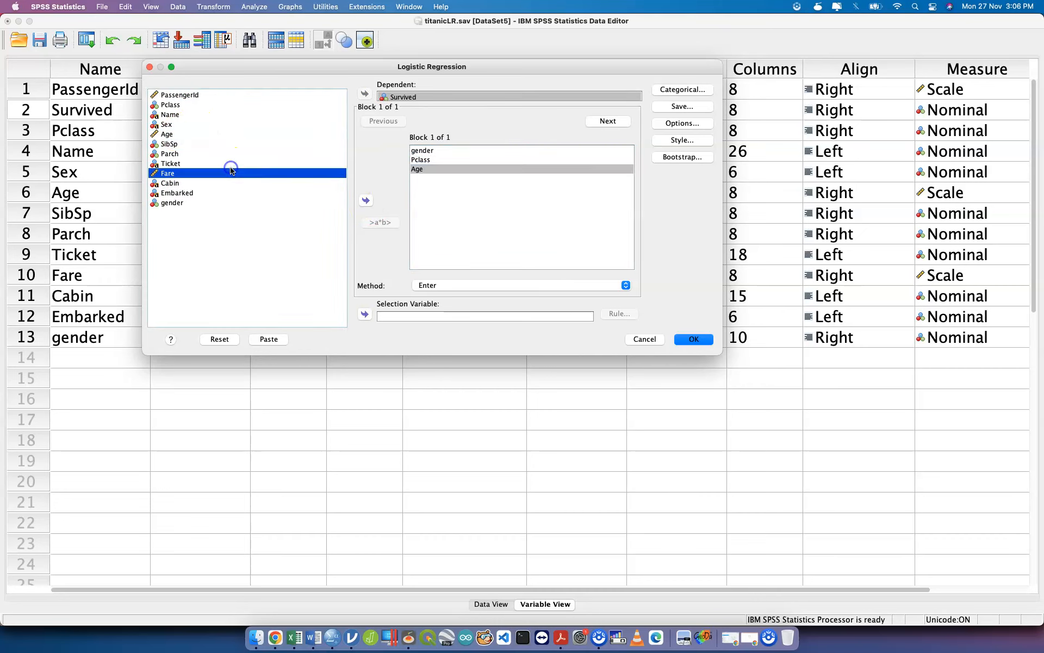
{"action": "left_click", "coordinate": [365, 200]}
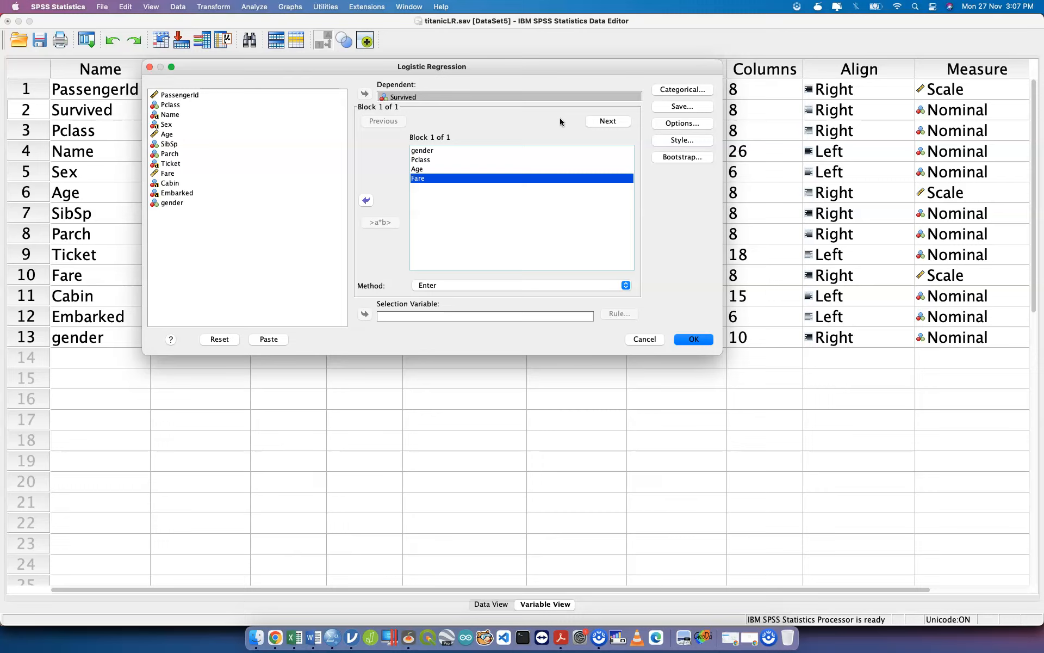
- Define gender and Pclass as categorical covariates of the logistic regression
{"action": "left_click", "coordinate": [674, 92]}
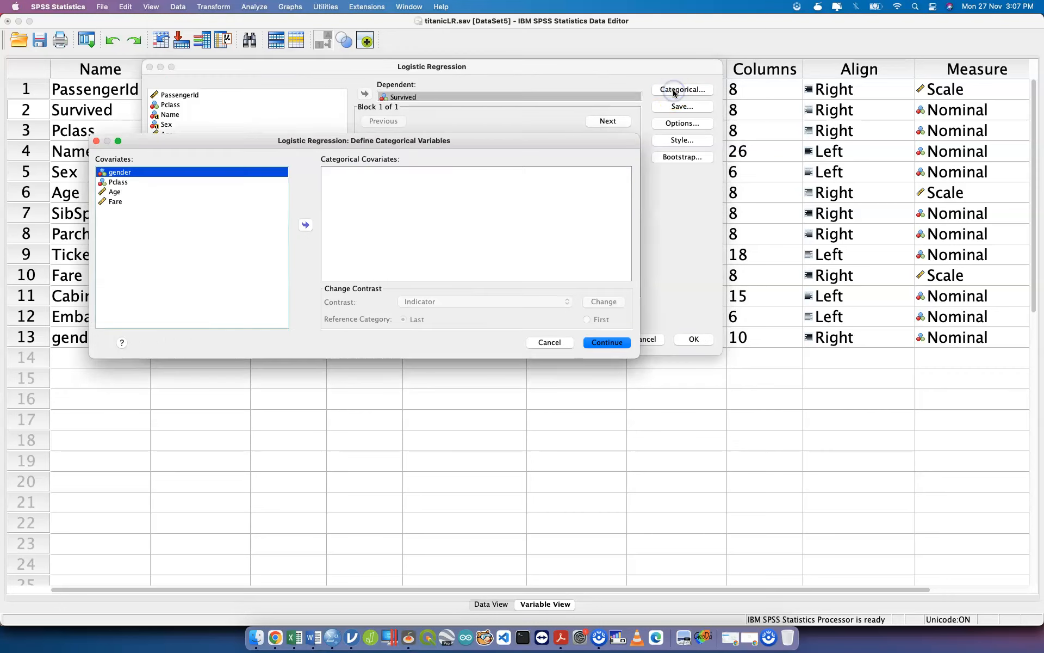
{"action": "left_click", "coordinate": [262, 173]}
{"action": "left_click", "coordinate": [304, 225]}
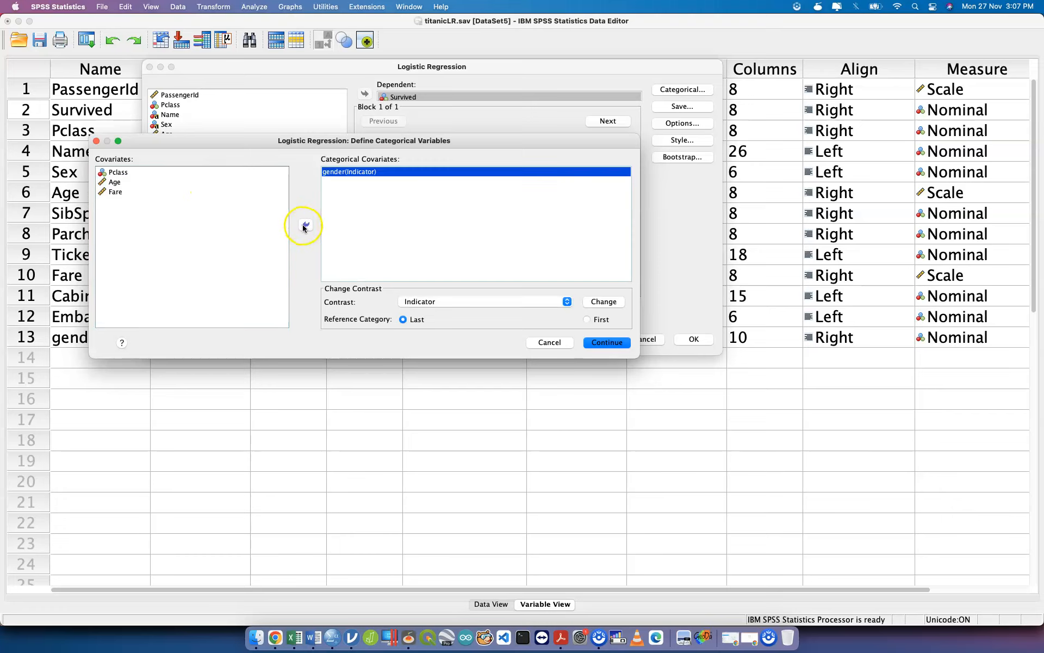
{"action": "left_click", "coordinate": [177, 172]}
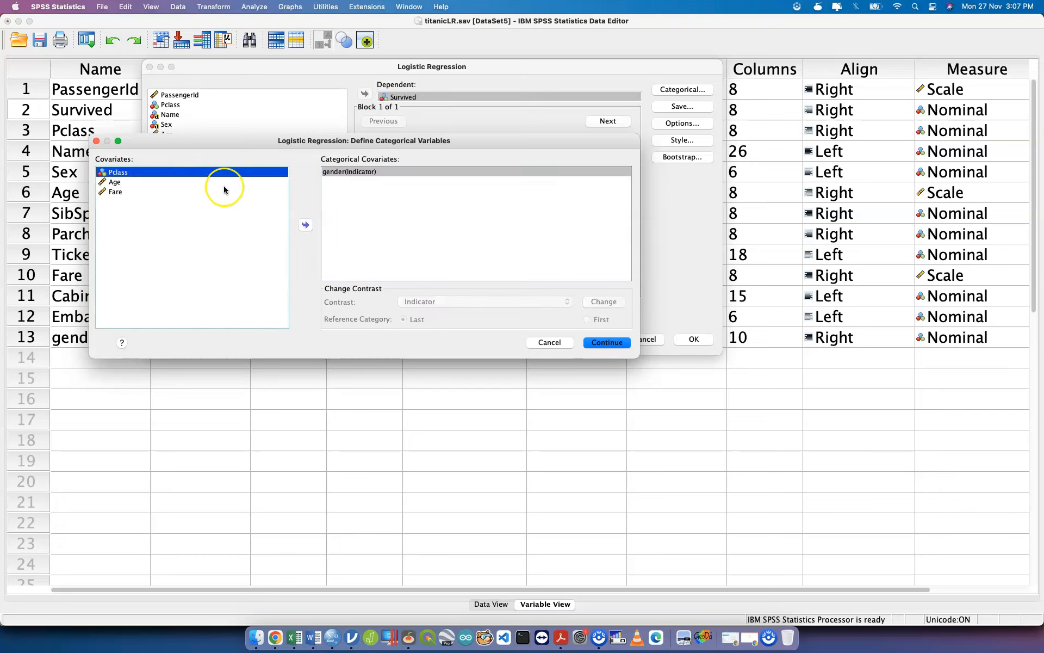
{"action": "left_click", "coordinate": [306, 226]}
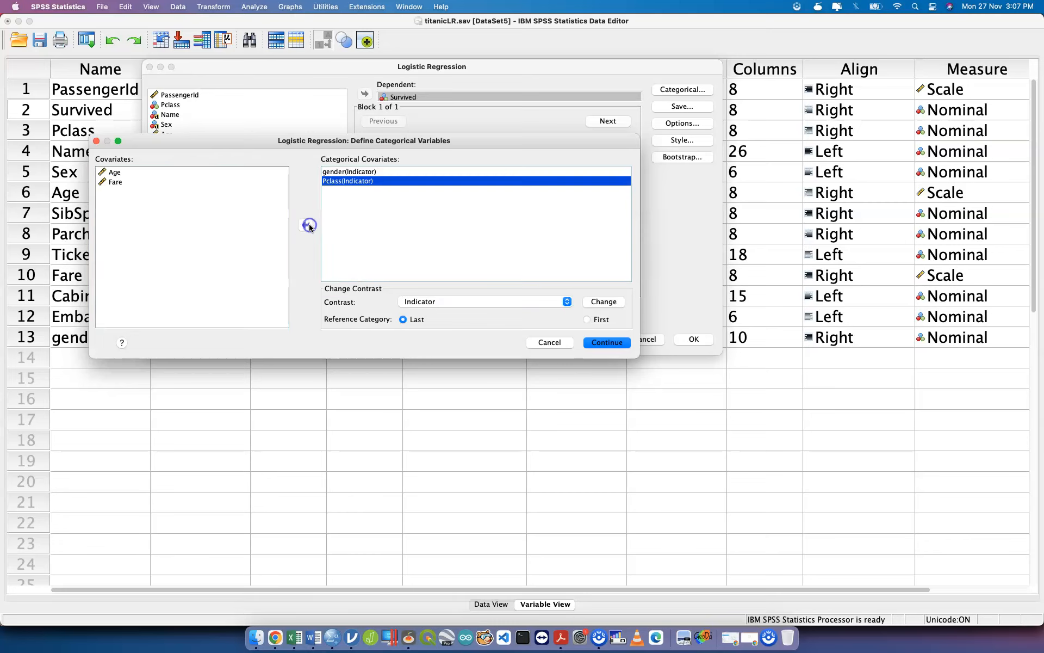
- Use the Indicator contrast with Last as reference category for both gender and Pclass, and accept the categorical settings
{"action": "left_click", "coordinate": [361, 172]}
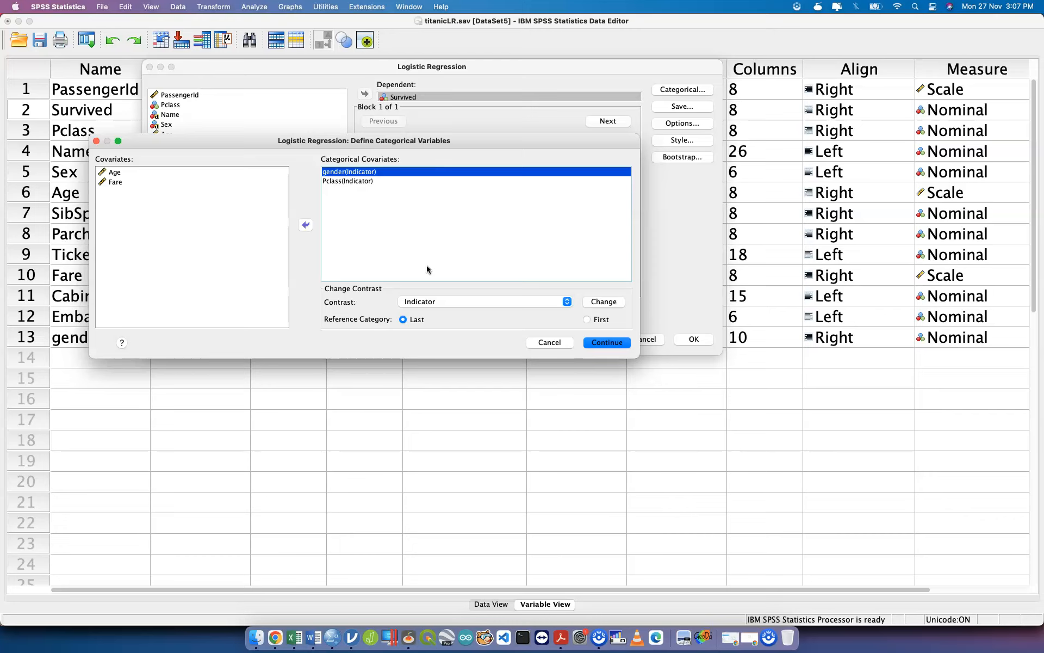
{"action": "left_click", "coordinate": [370, 183]}
{"action": "left_click", "coordinate": [386, 182]}
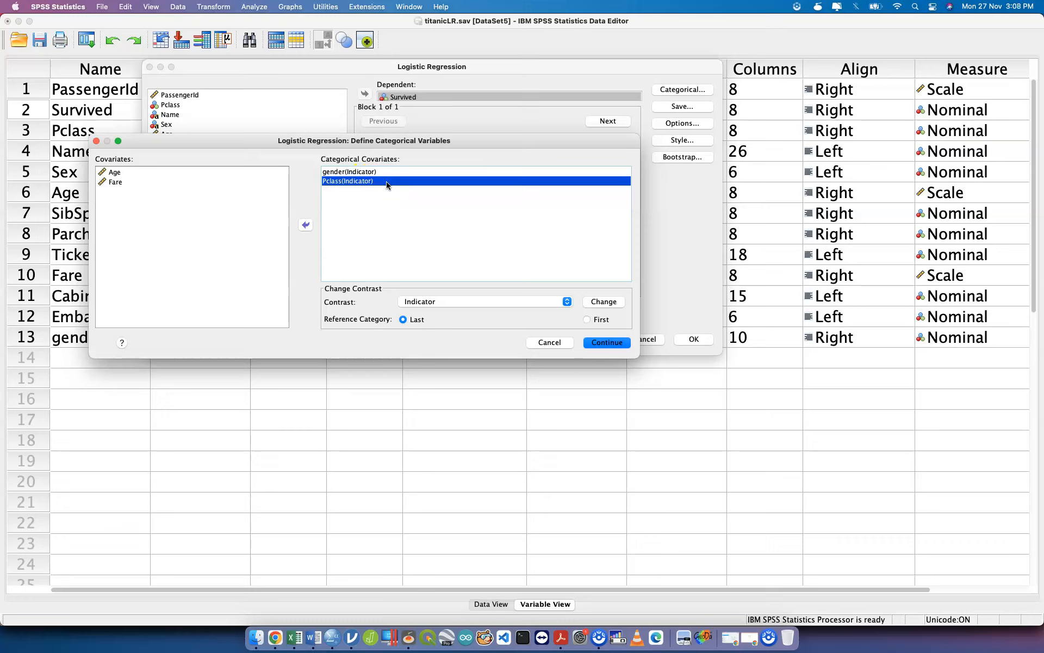
{"action": "left_click", "coordinate": [377, 173]}
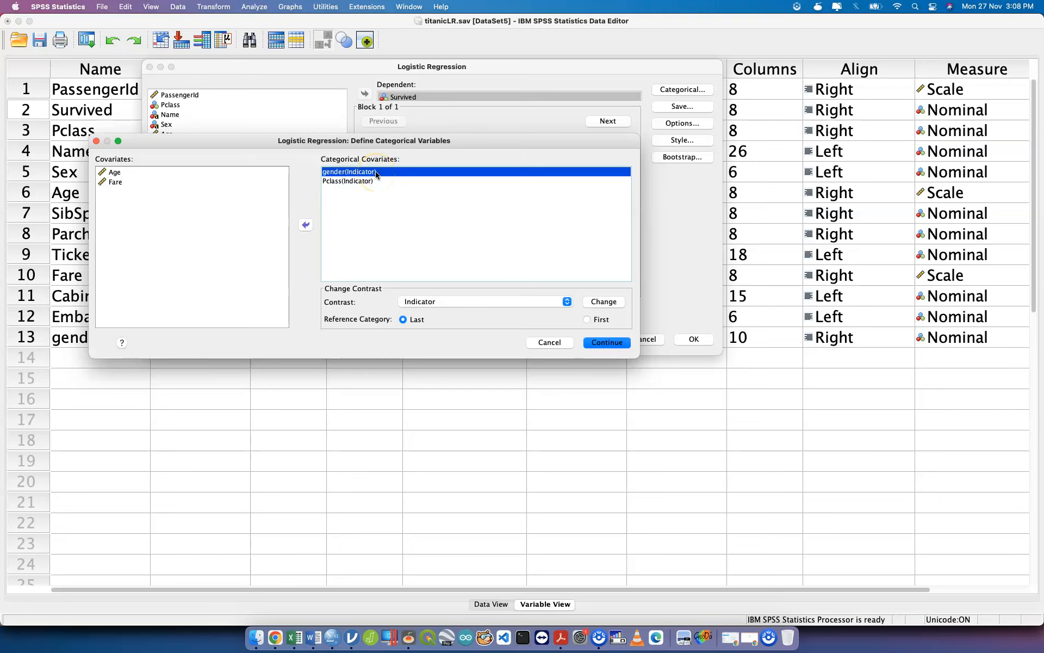
{"action": "left_click", "coordinate": [402, 320]}
{"action": "left_click", "coordinate": [366, 183]}
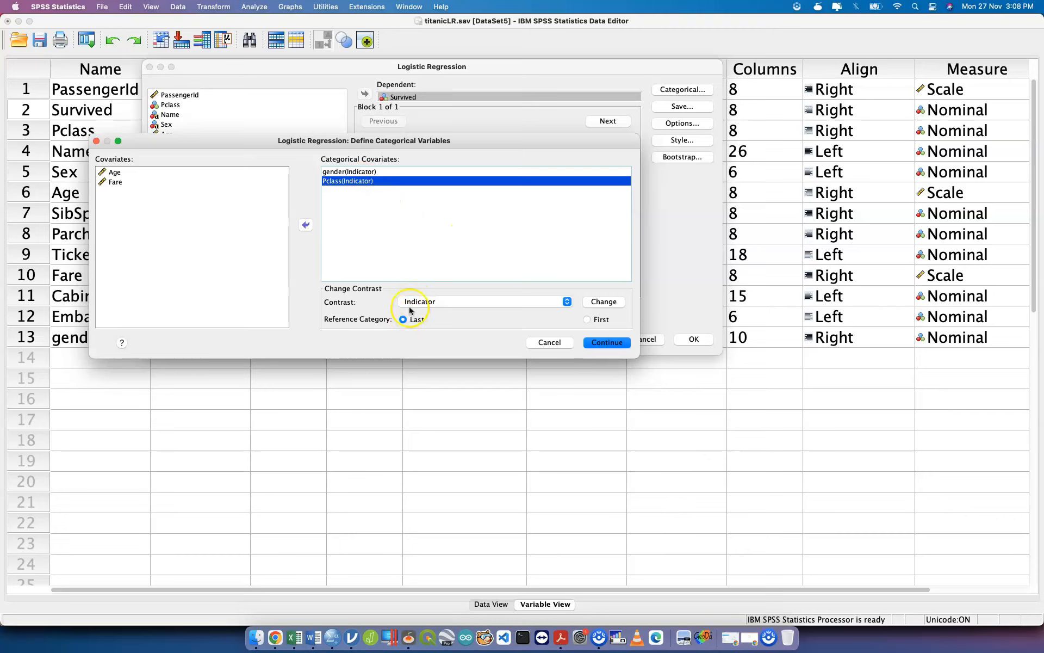
{"action": "left_click", "coordinate": [392, 172]}
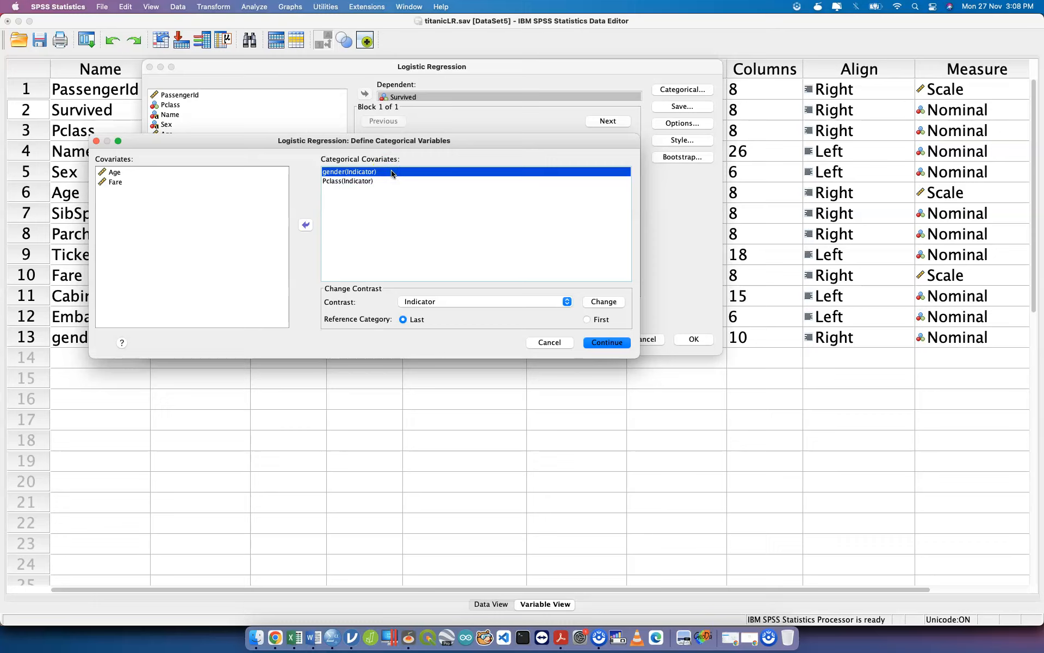
{"action": "left_click", "coordinate": [358, 182]}
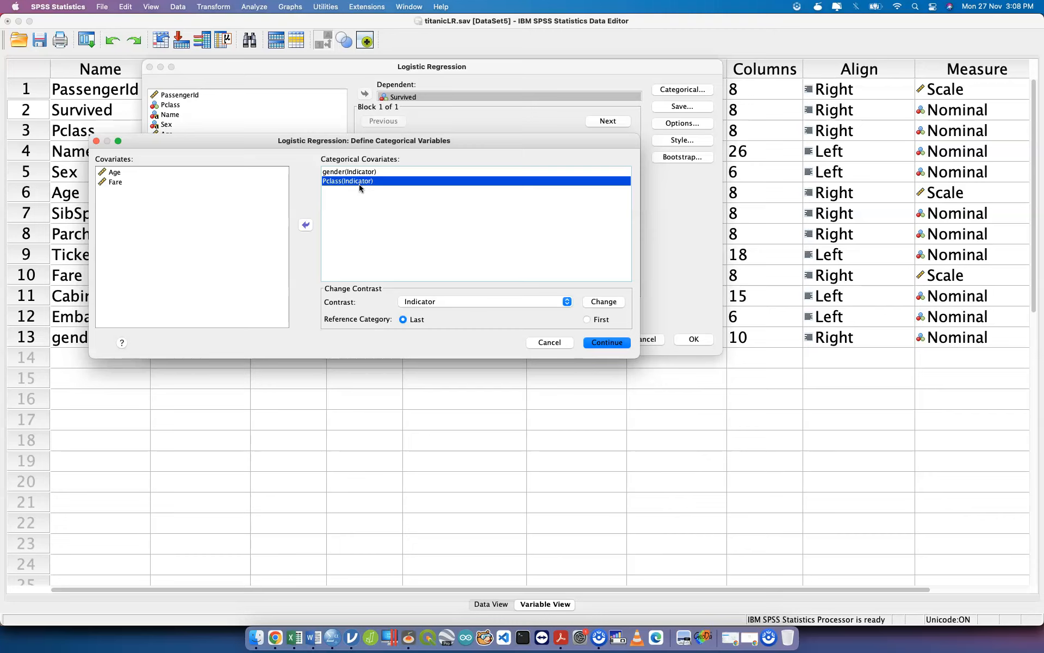
{"action": "left_click", "coordinate": [413, 238]}
{"action": "left_click", "coordinate": [618, 344]}
- Request classification plots, Hosmer-Lemeshow goodness-of-fit and the 95% confidence interval for exp(B) in the regression options
{"action": "left_click", "coordinate": [688, 108]}
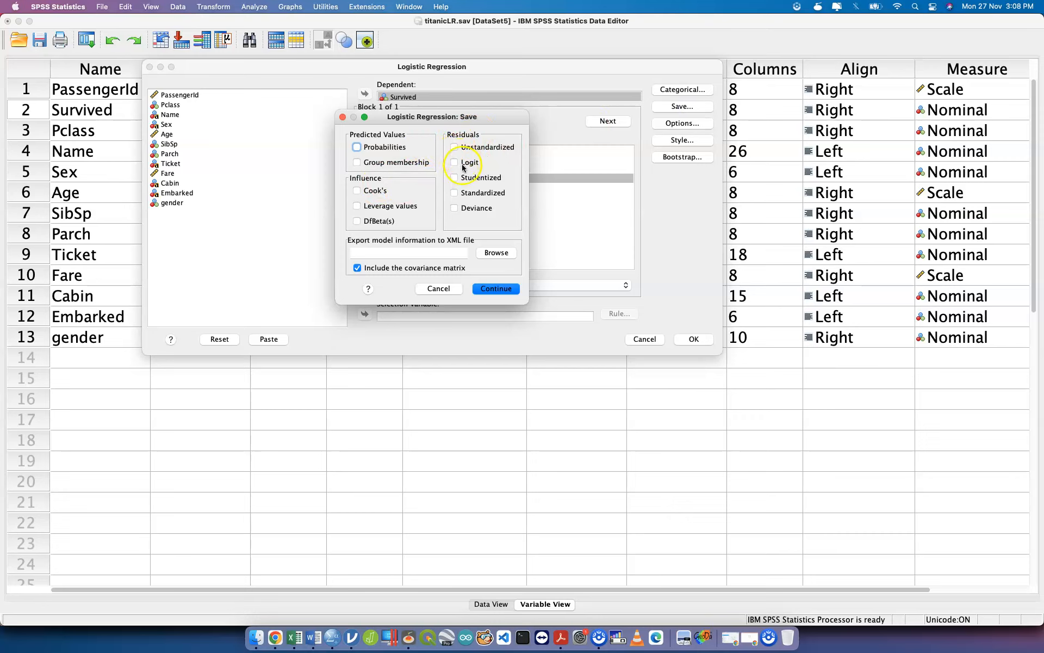
{"action": "left_click", "coordinate": [439, 288]}
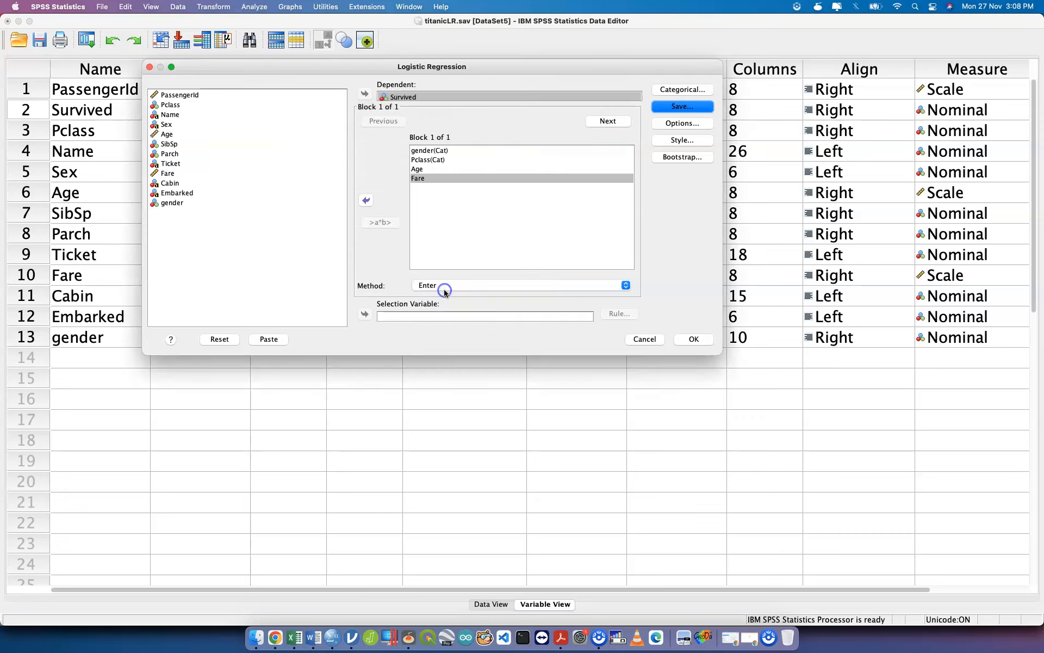
{"action": "left_click", "coordinate": [675, 125]}
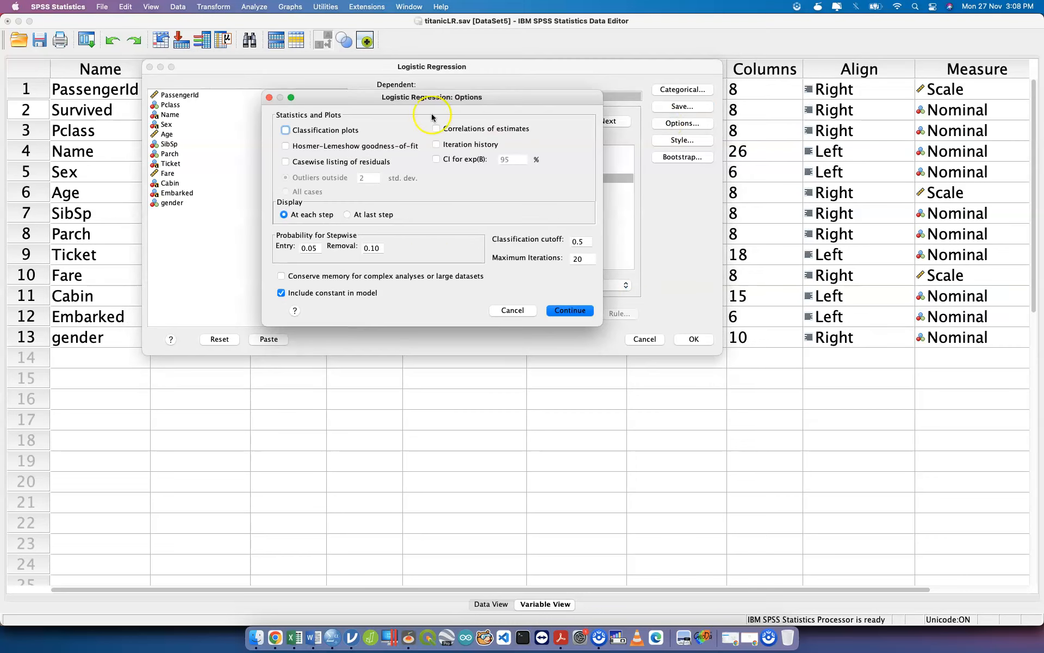
{"action": "left_click", "coordinate": [320, 131]}
{"action": "left_click", "coordinate": [336, 147]}
{"action": "left_click", "coordinate": [437, 159]}
{"action": "left_click", "coordinate": [569, 310]}
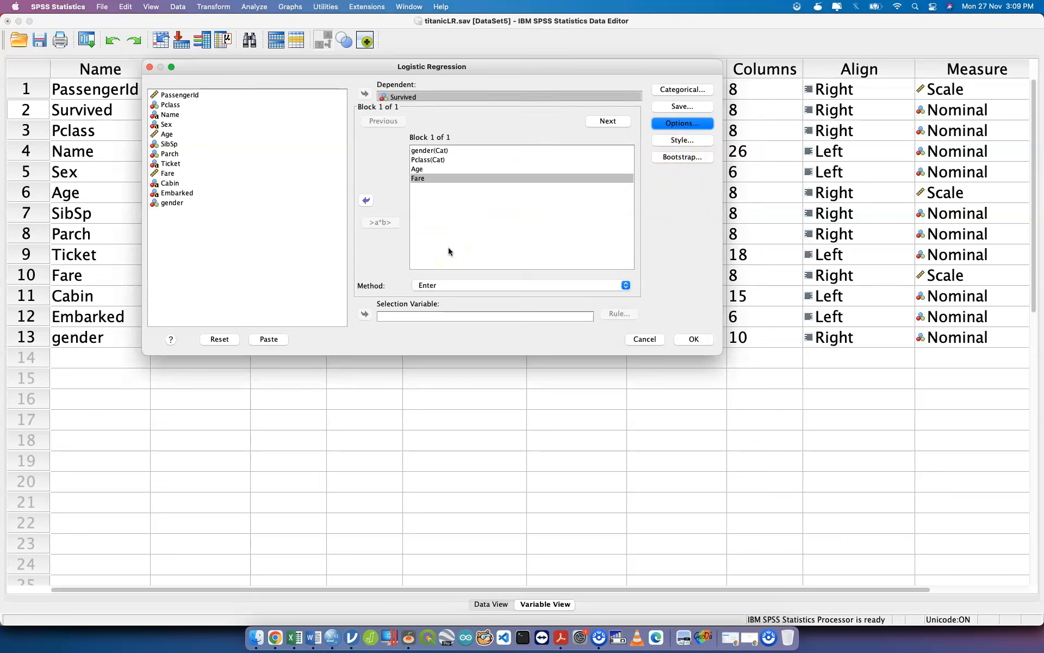
- Paste the logistic regression as syntax and run only the LOGISTIC REGRESSION block from the Syntax2 editor
{"action": "left_click", "coordinate": [278, 342]}
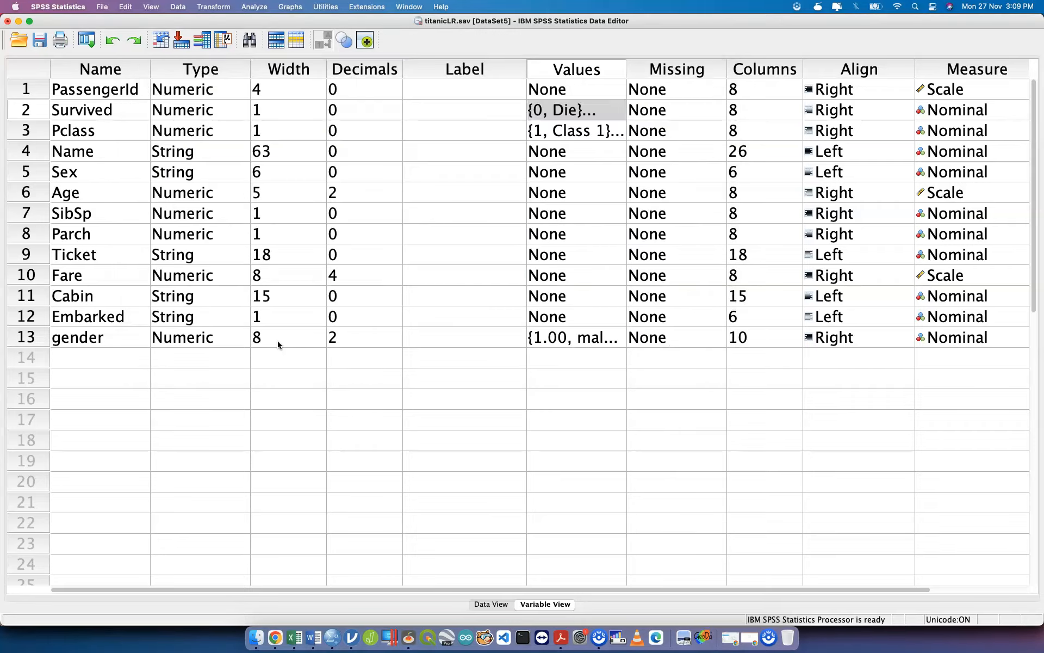
{"action": "key", "text": "ctrl+Up"}
{"action": "left_click", "coordinate": [490, 340]}
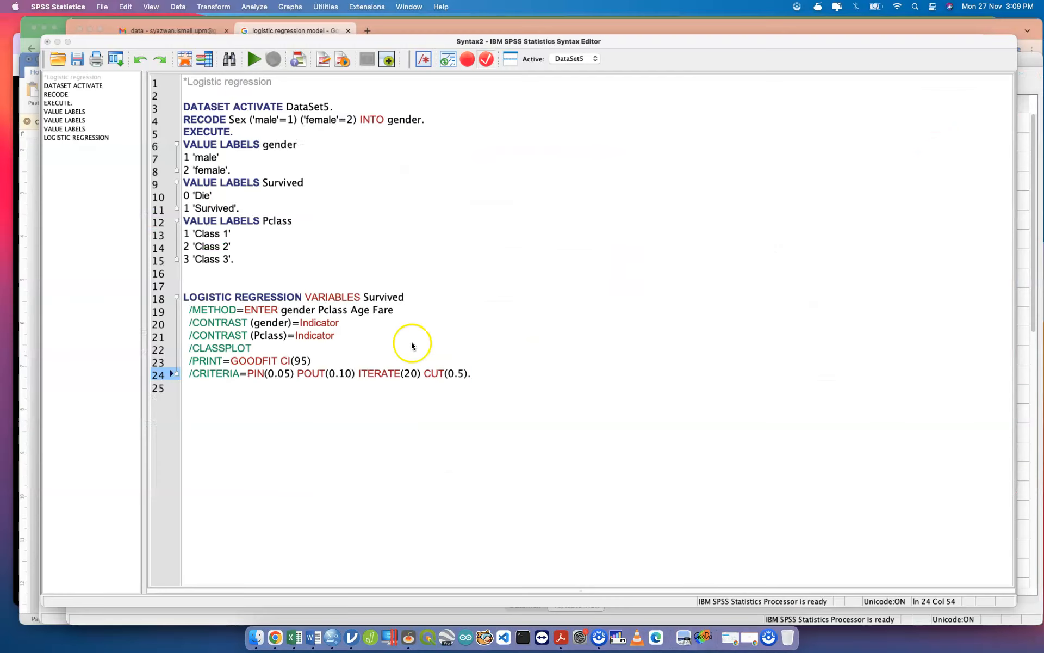
{"action": "left_click_drag", "start_coordinate": [496, 374], "coordinate": [143, 294]}
{"action": "left_click", "coordinate": [227, 41]}
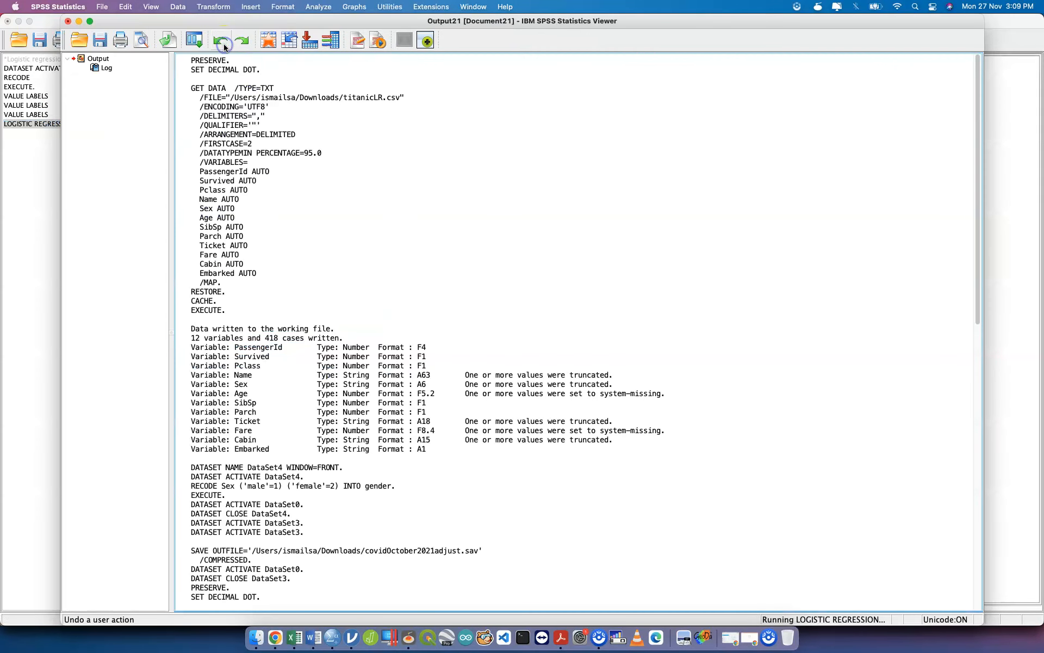
- Examine the regression output's warning, case processing summary, dependent variable encoding and categorical variable codings
{"action": "left_click", "coordinate": [307, 169]}
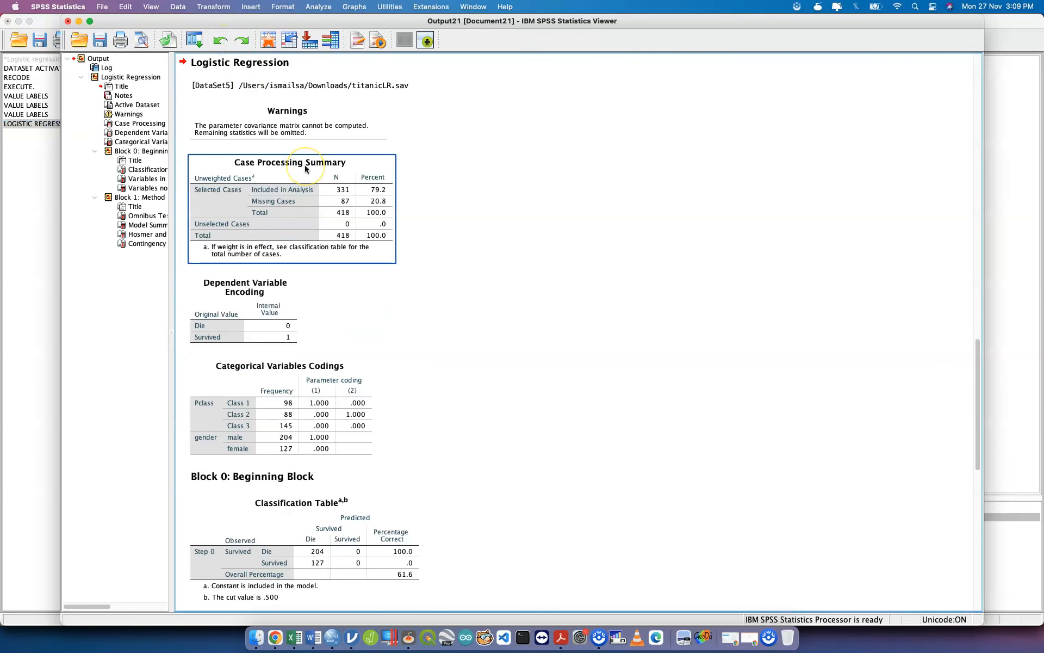
{"action": "left_click", "coordinate": [275, 111]}
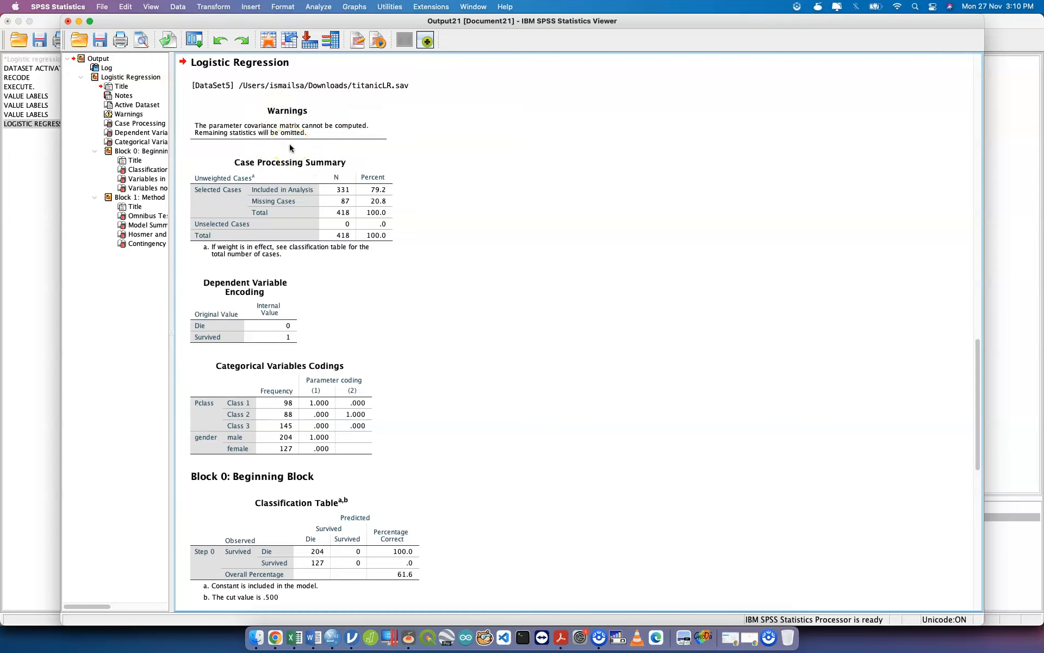
{"action": "left_click", "coordinate": [293, 211]}
{"action": "scroll", "coordinate": [294, 213], "scroll_direction": "down", "scroll_amount": 2}
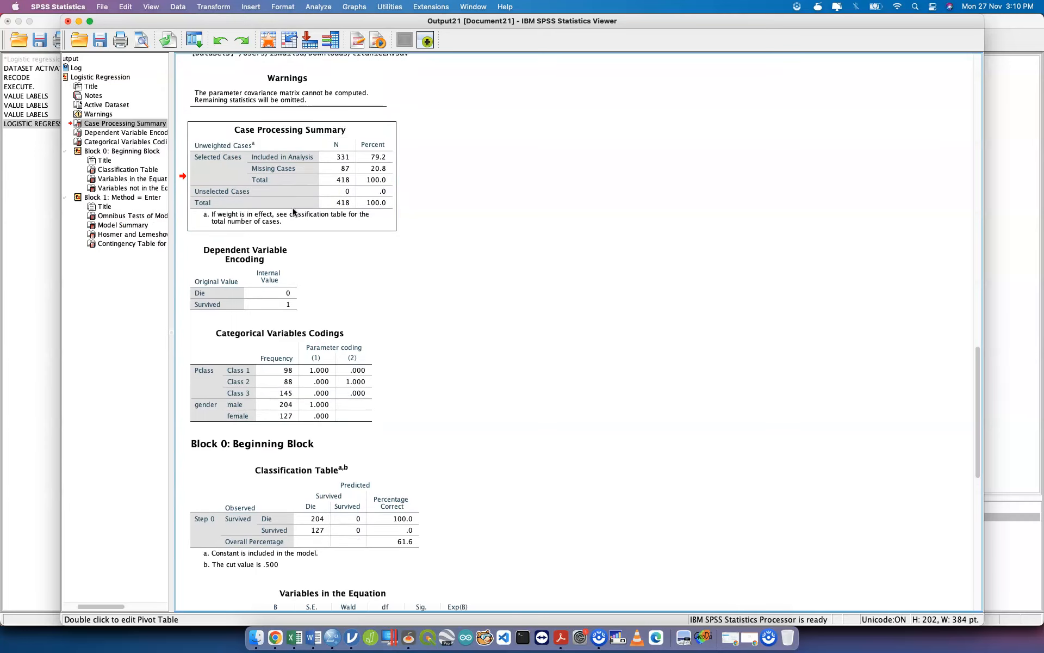
{"action": "scroll", "coordinate": [293, 212], "scroll_direction": "up", "scroll_amount": 1}
- Examine the Block 0 and Block 1 results, including the variables, omnibus test, model summary and Hosmer-Lemeshow tables
{"action": "left_click", "coordinate": [283, 461]}
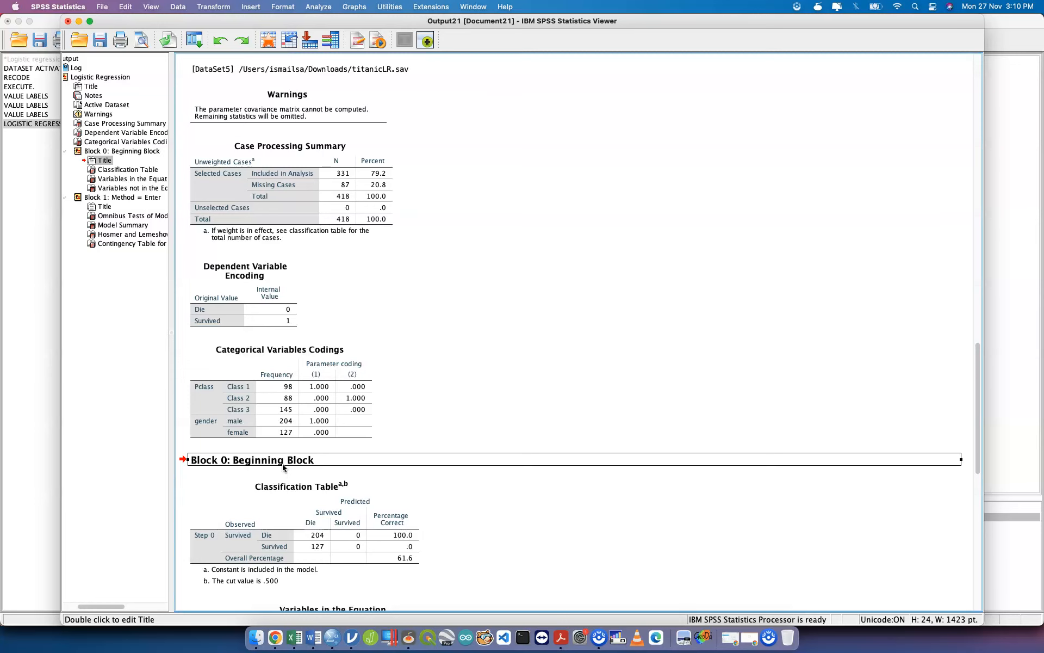
{"action": "scroll", "coordinate": [283, 467], "scroll_direction": "down", "scroll_amount": 10}
{"action": "left_click", "coordinate": [274, 260]}
{"action": "left_click", "coordinate": [253, 235]}
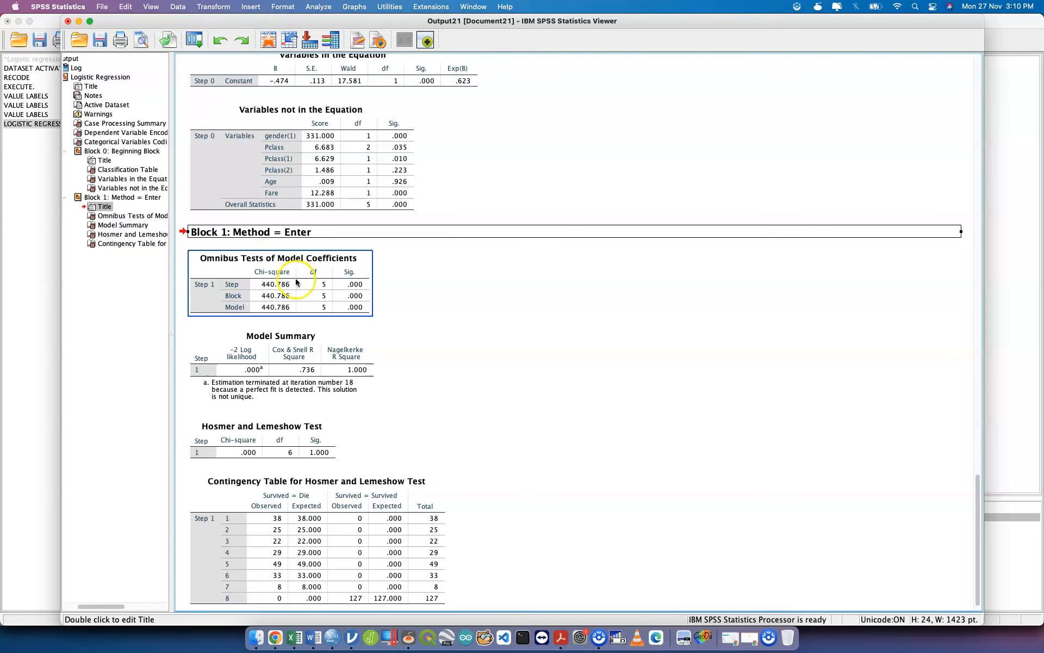
{"action": "scroll", "coordinate": [297, 356], "scroll_direction": "down", "scroll_amount": 1}
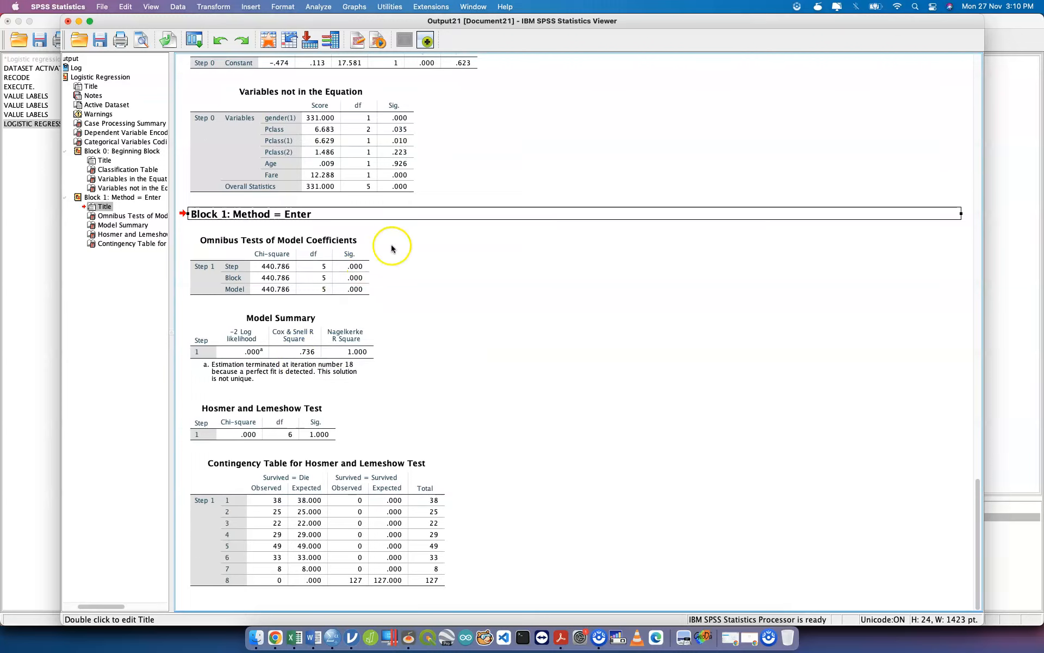
{"action": "scroll", "coordinate": [391, 247], "scroll_direction": "up", "scroll_amount": 10}
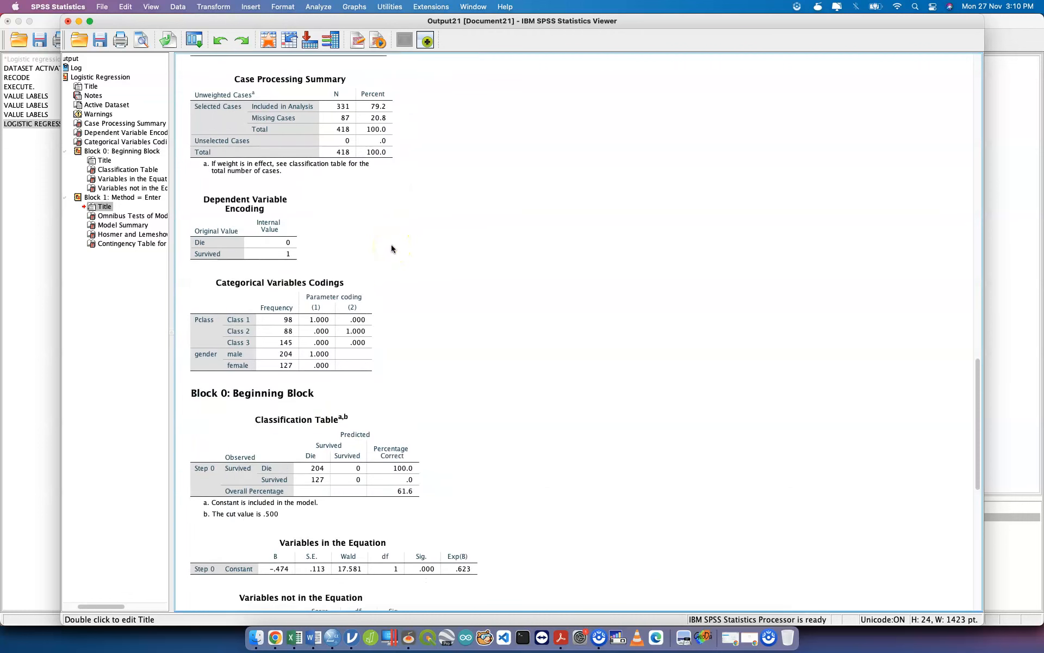
{"action": "scroll", "coordinate": [391, 249], "scroll_direction": "down", "scroll_amount": 10}
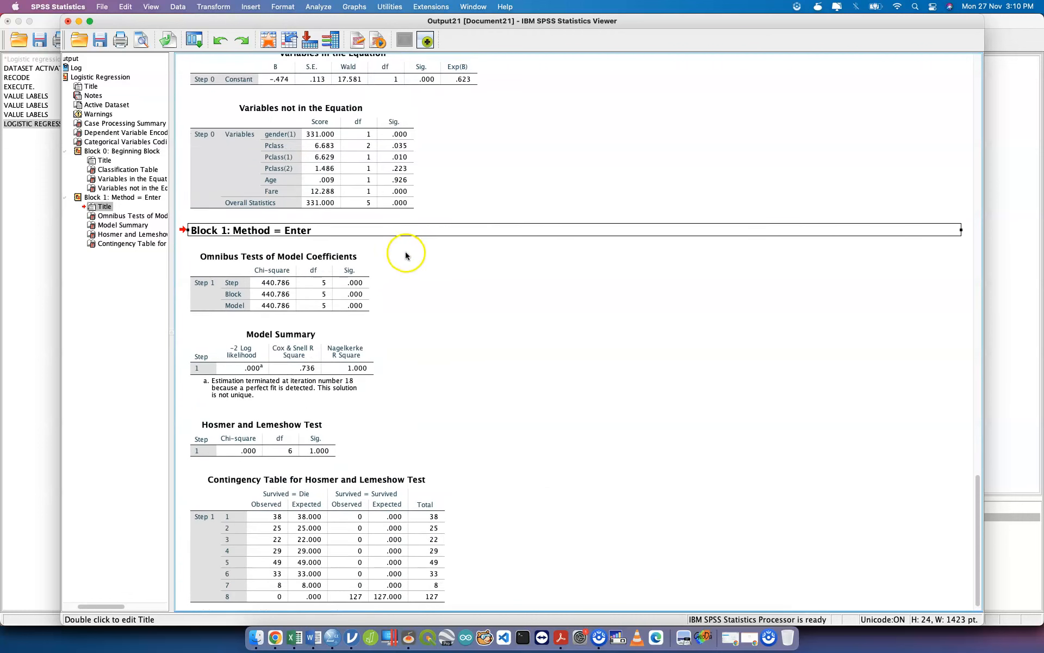
{"action": "scroll", "coordinate": [399, 234], "scroll_direction": "up", "scroll_amount": 2}
{"action": "left_click", "coordinate": [406, 170]}
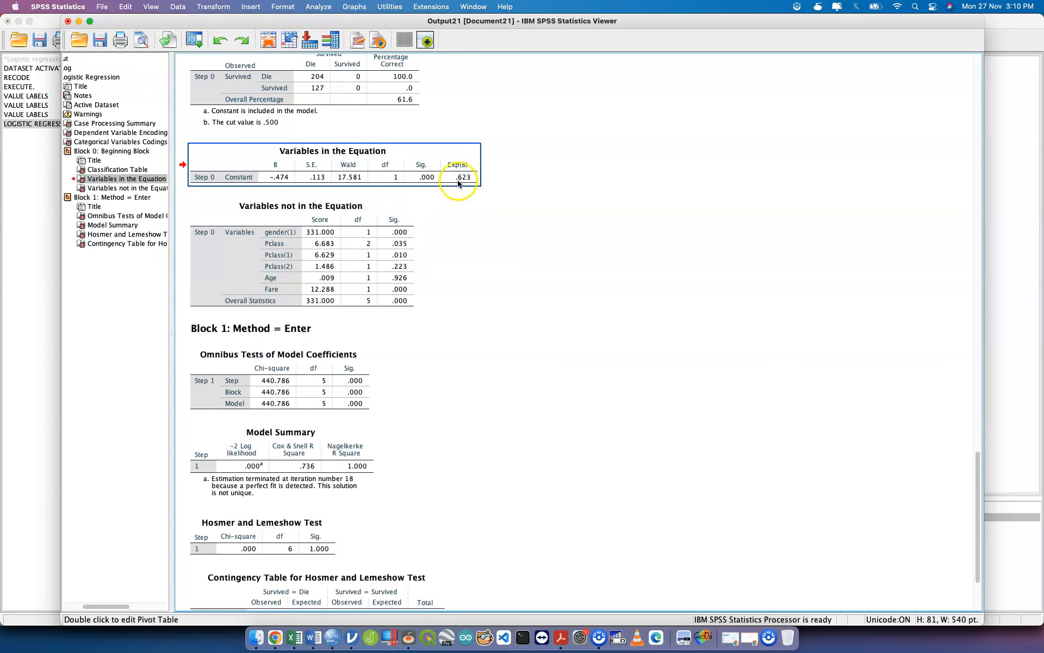
{"action": "scroll", "coordinate": [343, 385], "scroll_direction": "down", "scroll_amount": 2}
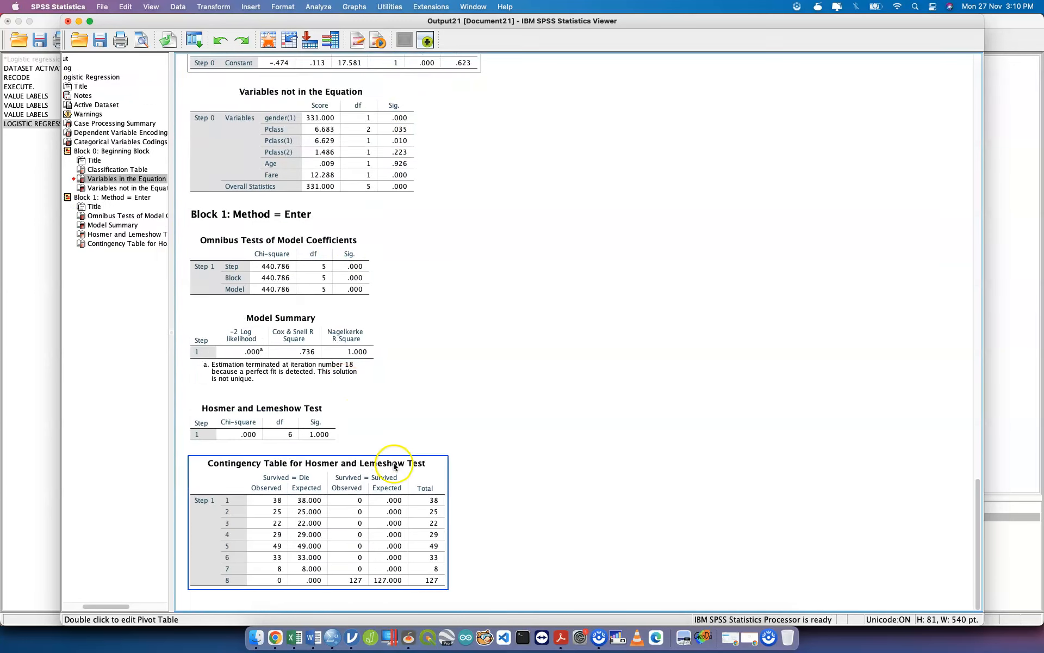
- Close the Output21 viewer window
{"action": "left_click", "coordinate": [68, 21]}
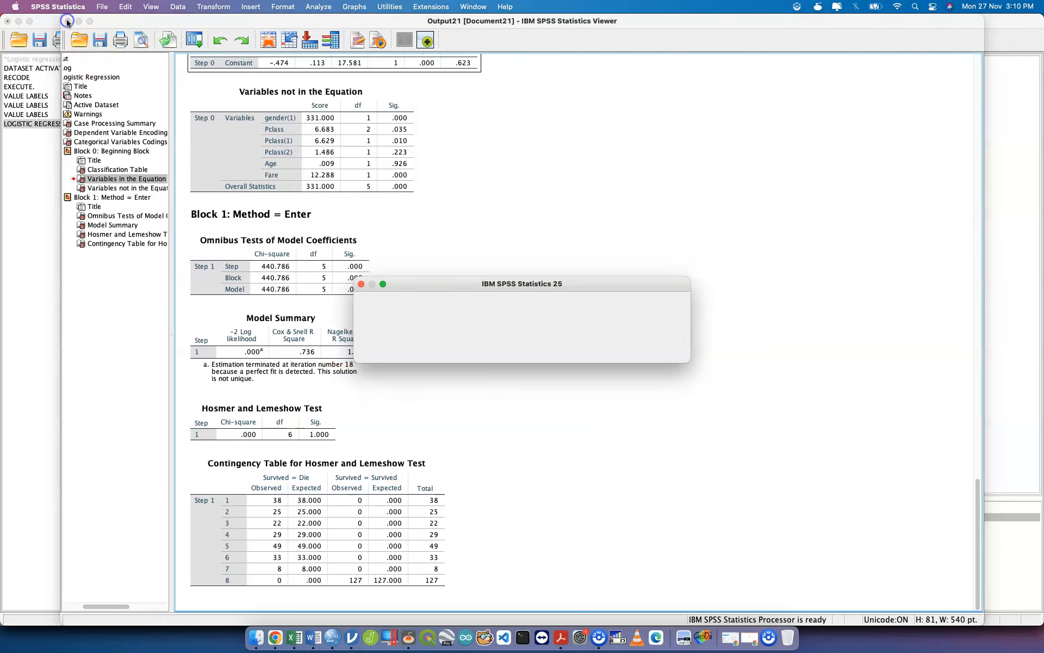
{"action": "left_click", "coordinate": [616, 348]}
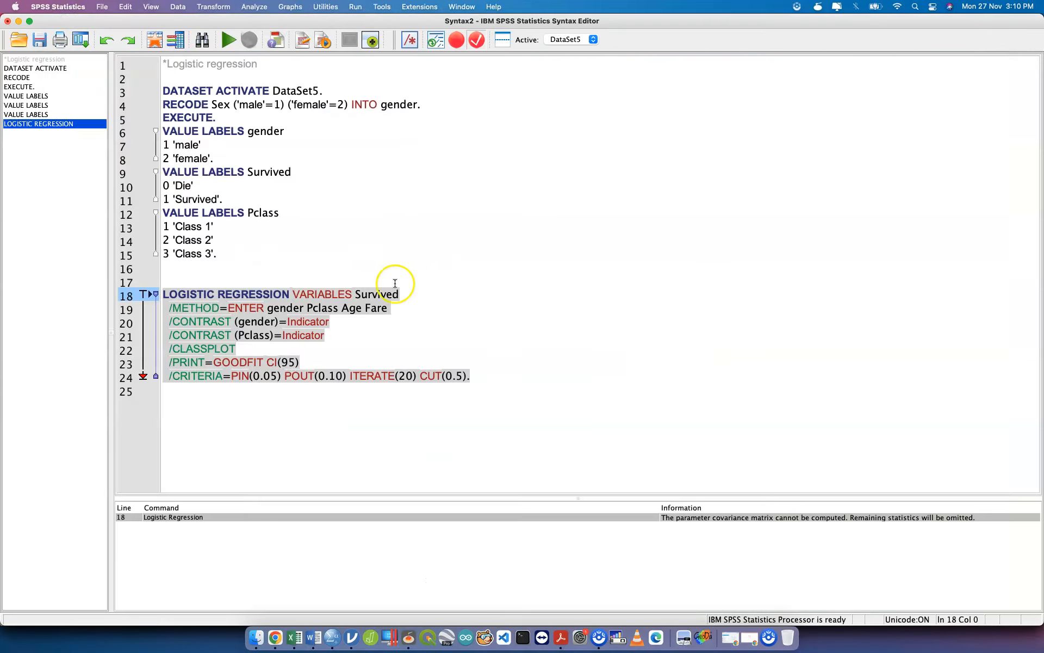
- Switch to Chrome and open the page of Titanic.sav in the aded3 GitHub repository
{"action": "key", "text": "ctrl+Up"}
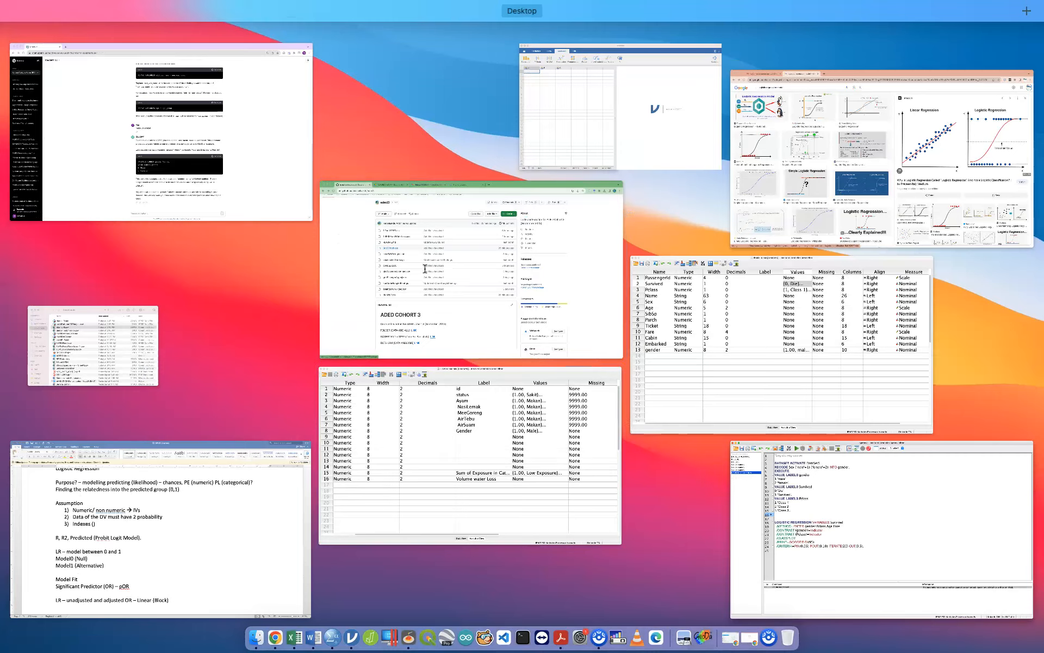
{"action": "left_click", "coordinate": [425, 268]}
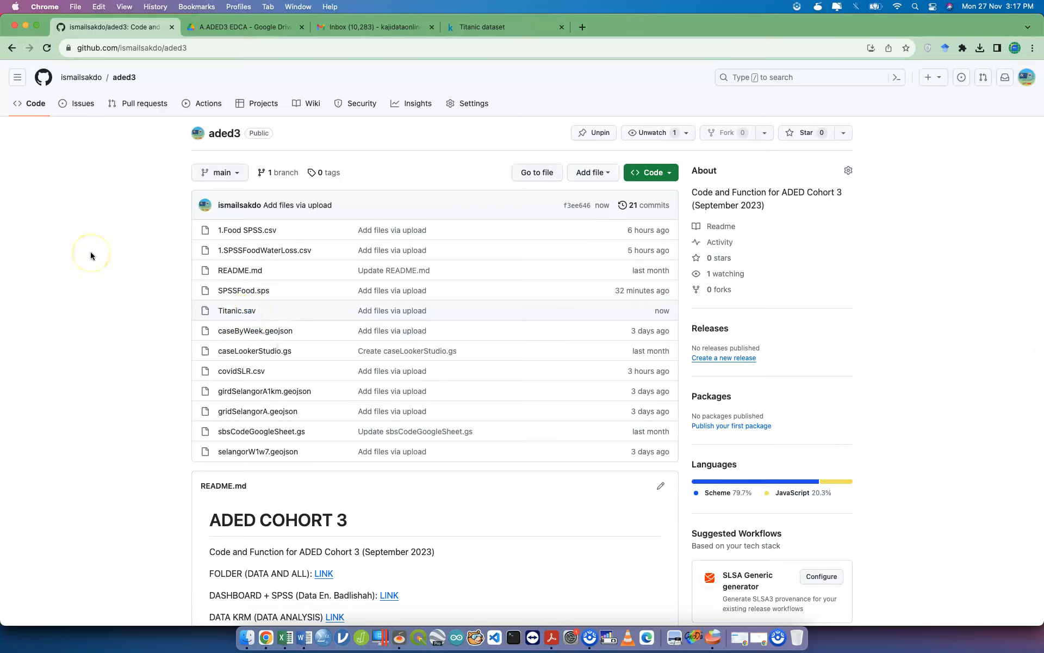
{"action": "left_click", "coordinate": [238, 313]}
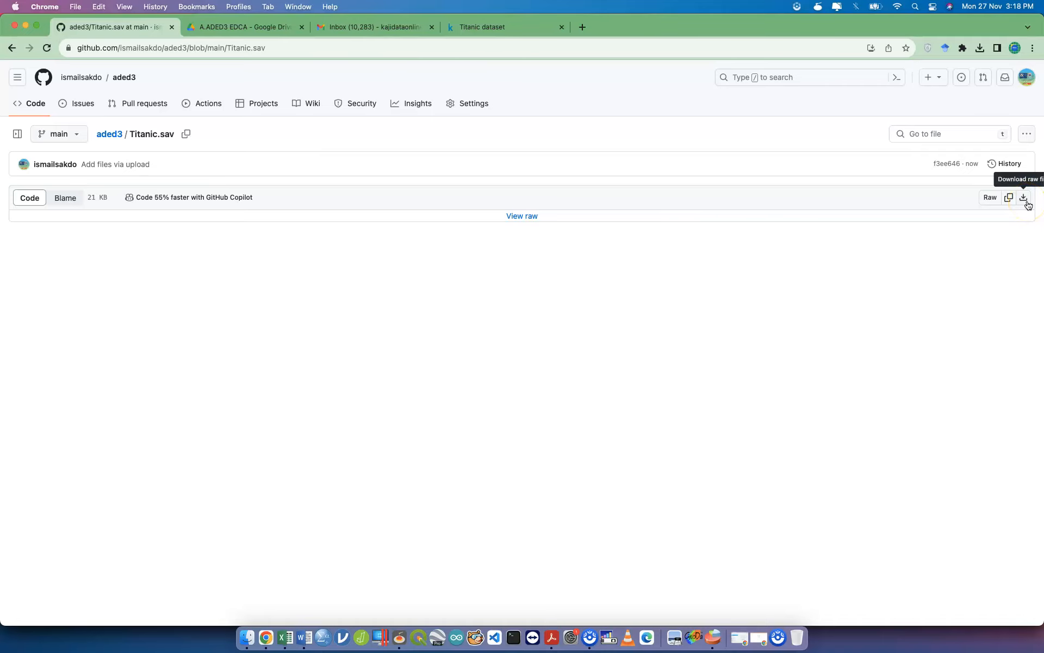
{"action": "key", "text": "ctrl+Up"}
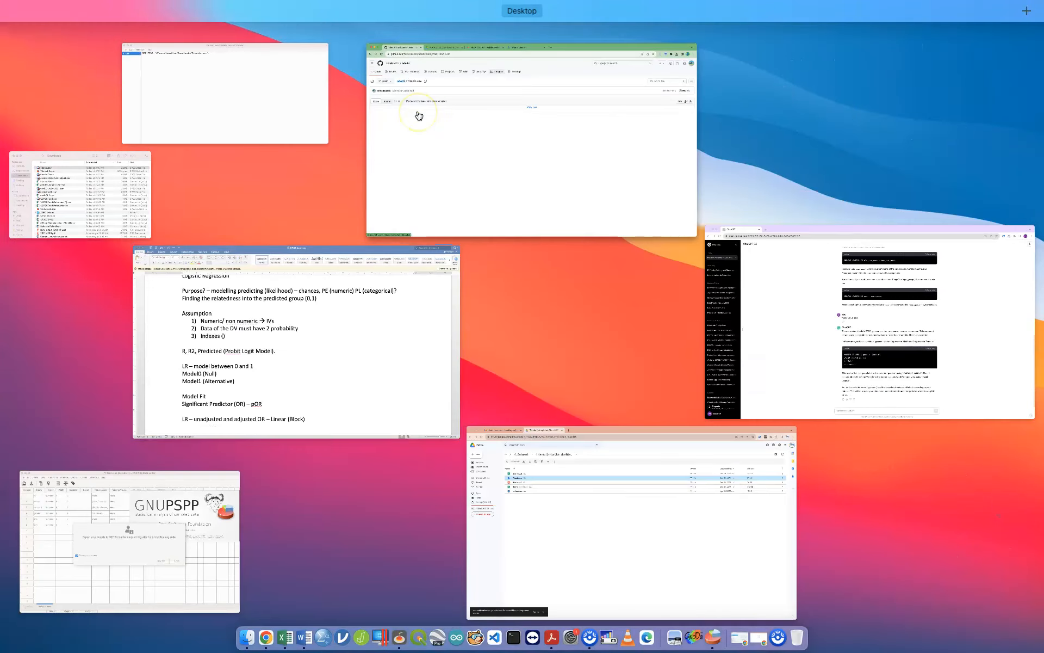
{"action": "left_click", "coordinate": [112, 203]}
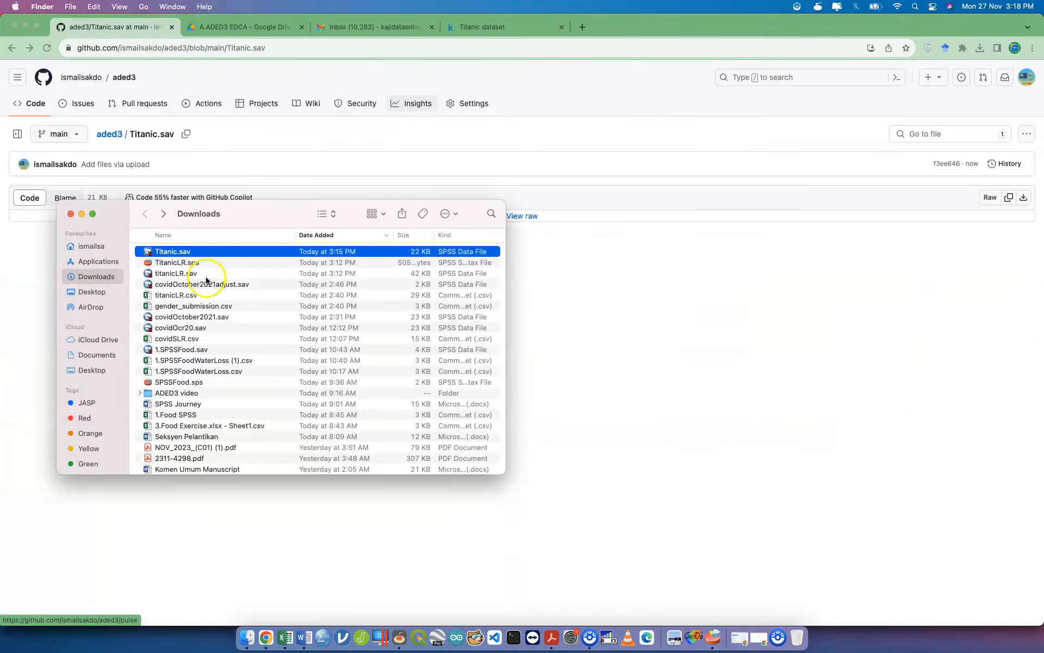
{"action": "right_click", "coordinate": [184, 254]}
{"action": "mouse_move", "coordinate": [227, 271]}
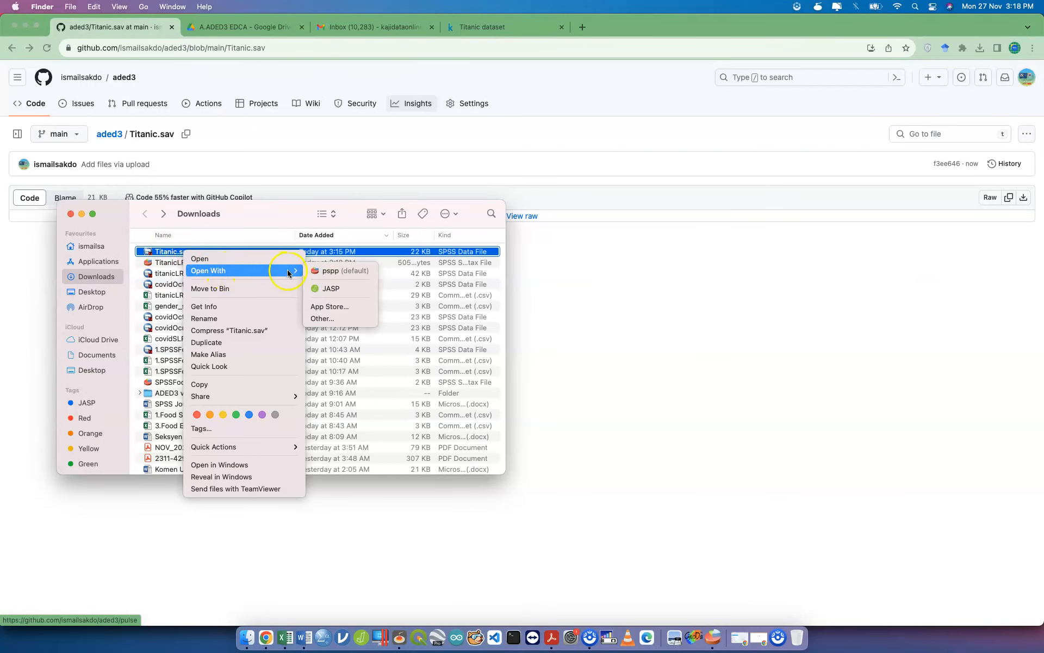
{"action": "left_click", "coordinate": [687, 428]}
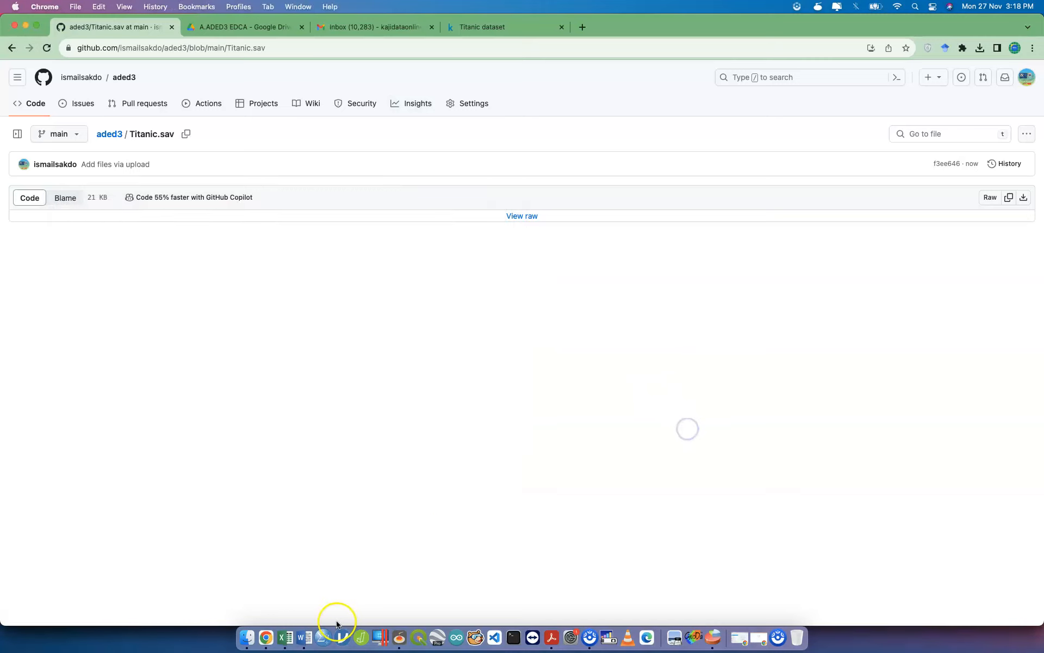
- Launch SPSS Statistics and dismiss its welcome dialog
{"action": "left_click", "coordinate": [323, 637]}
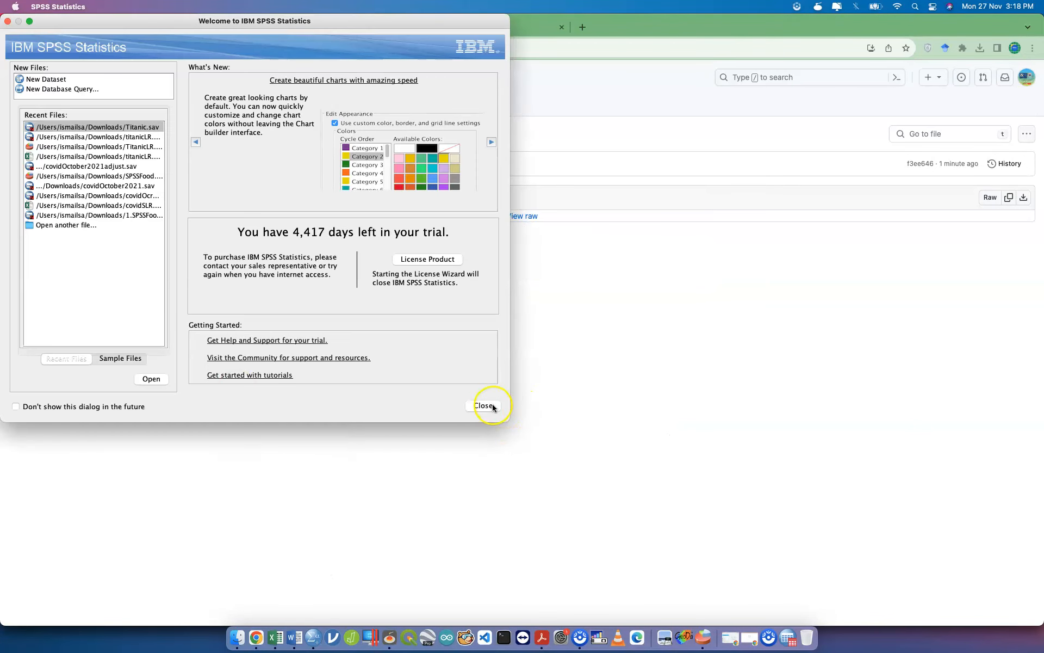
{"action": "left_click", "coordinate": [483, 405]}
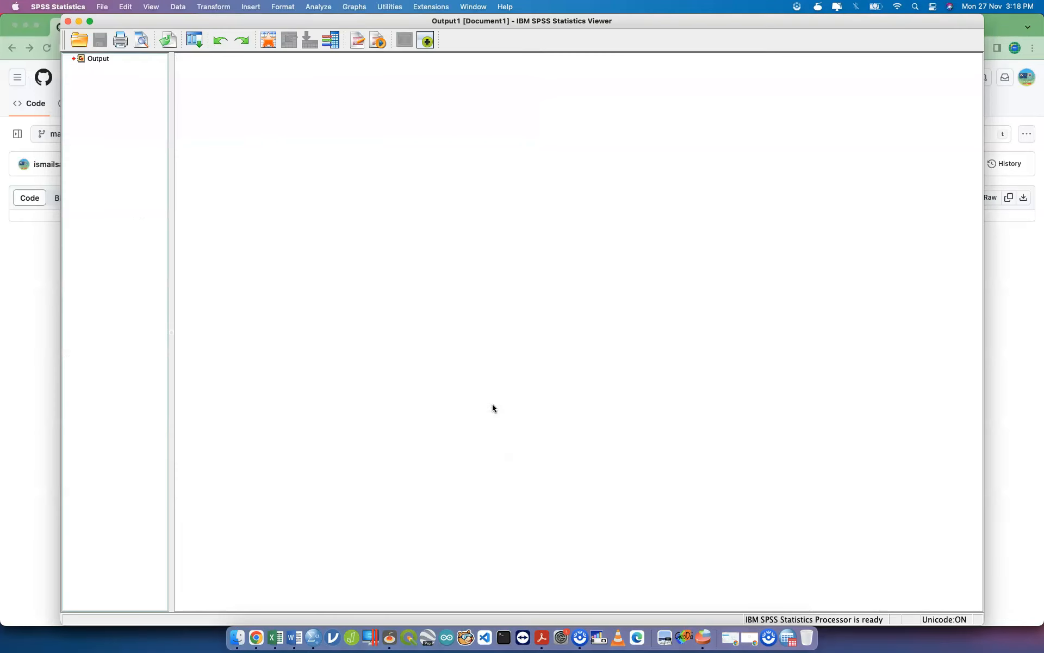
- Shut down the open PSPP session and return to the empty SPSS Data Editor, closing the Force Quit window
{"action": "key", "text": "ctrl+Up"}
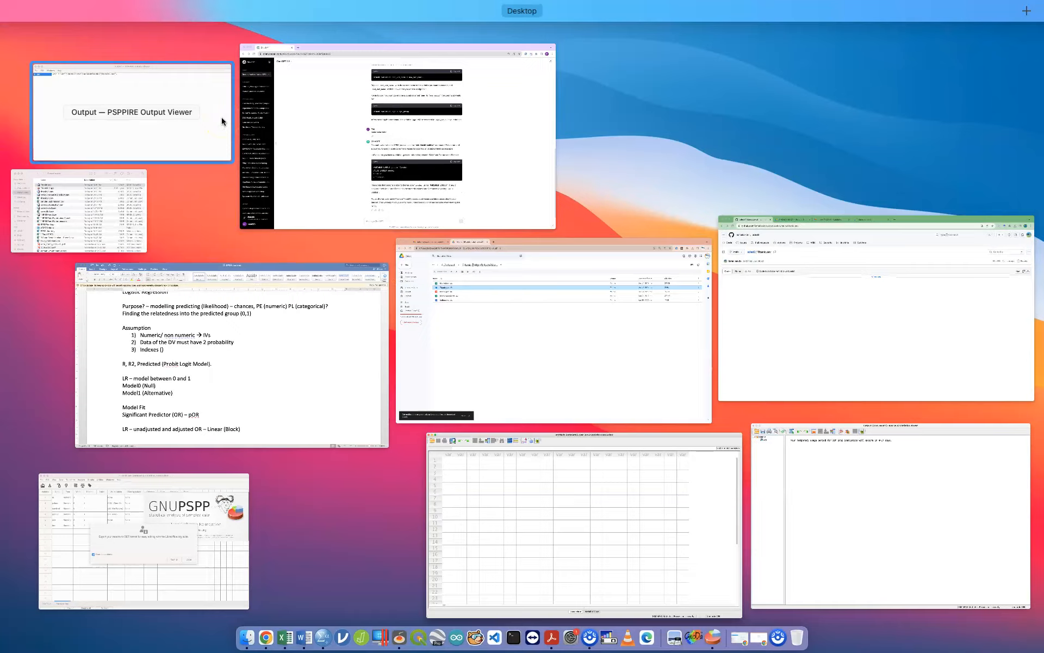
{"action": "left_click", "coordinate": [221, 116]}
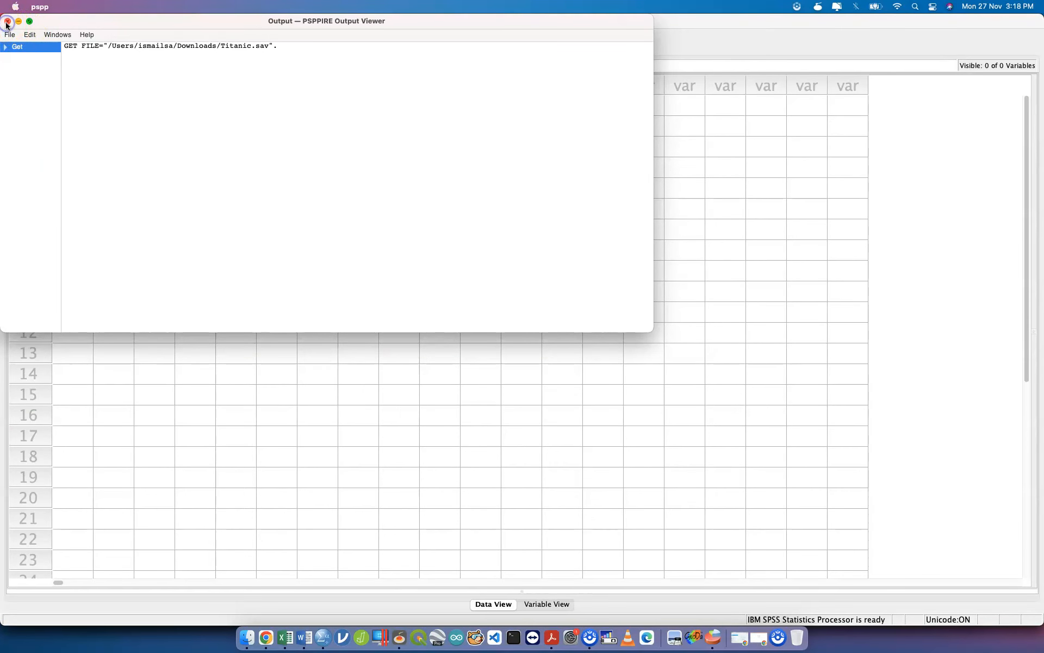
{"action": "key", "text": "ctrl+Up"}
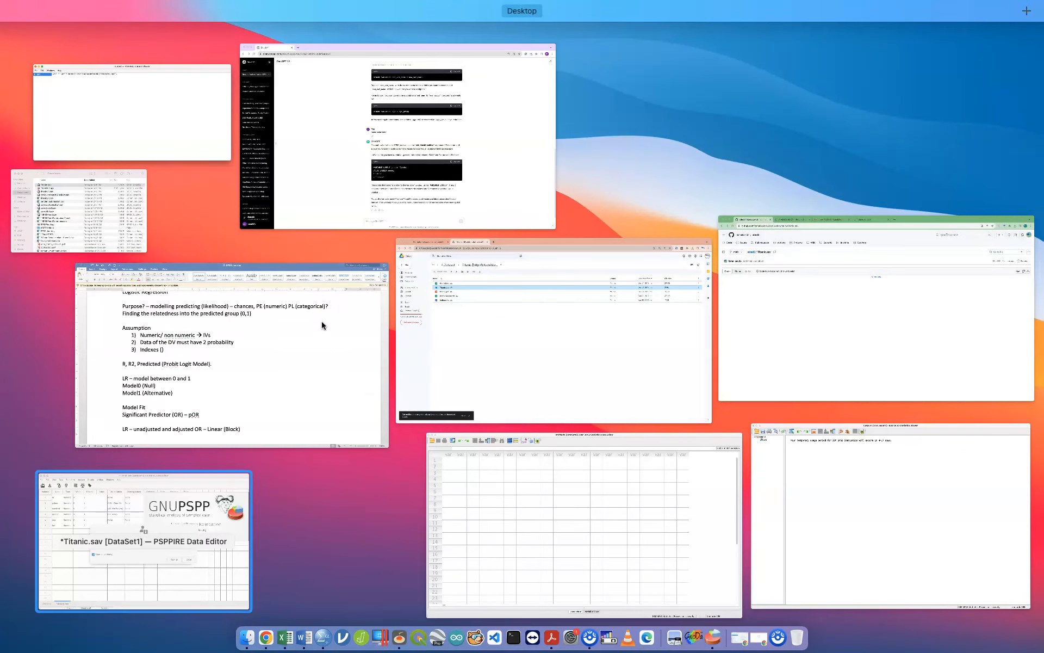
{"action": "key", "text": "Up"}
{"action": "key", "text": "Right"}
{"action": "key", "text": "Down"}
{"action": "key", "text": "Right"}
{"action": "left_click", "coordinate": [809, 464]}
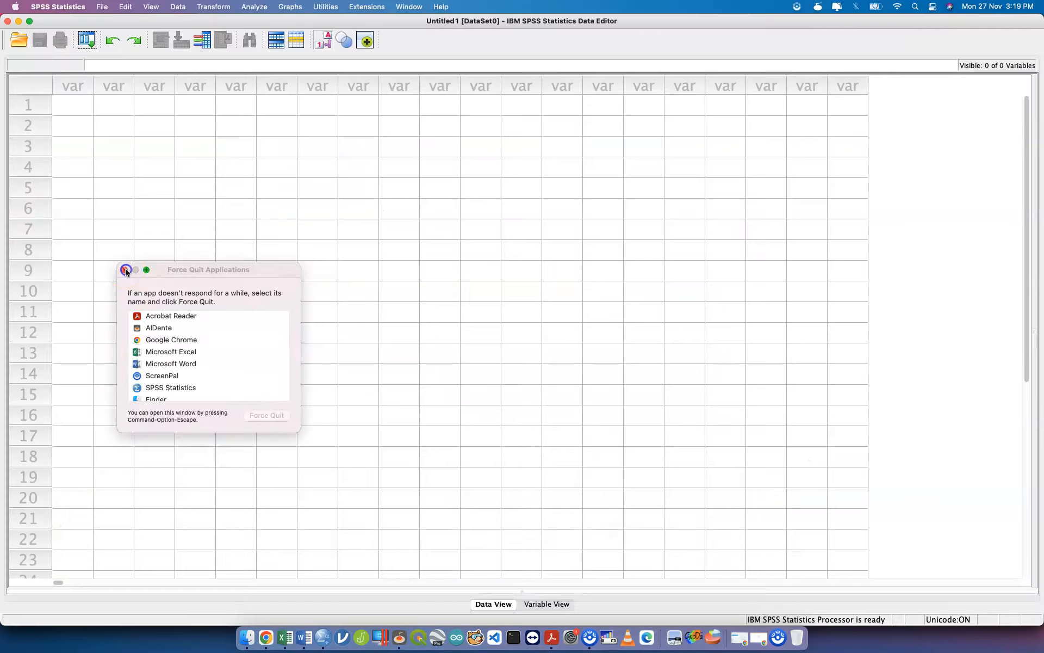
{"action": "left_click", "coordinate": [125, 268]}
- Open Titanic.sav from the Downloads folder and toggle the value labels to check the coding of its variables
{"action": "left_click", "coordinate": [18, 39]}
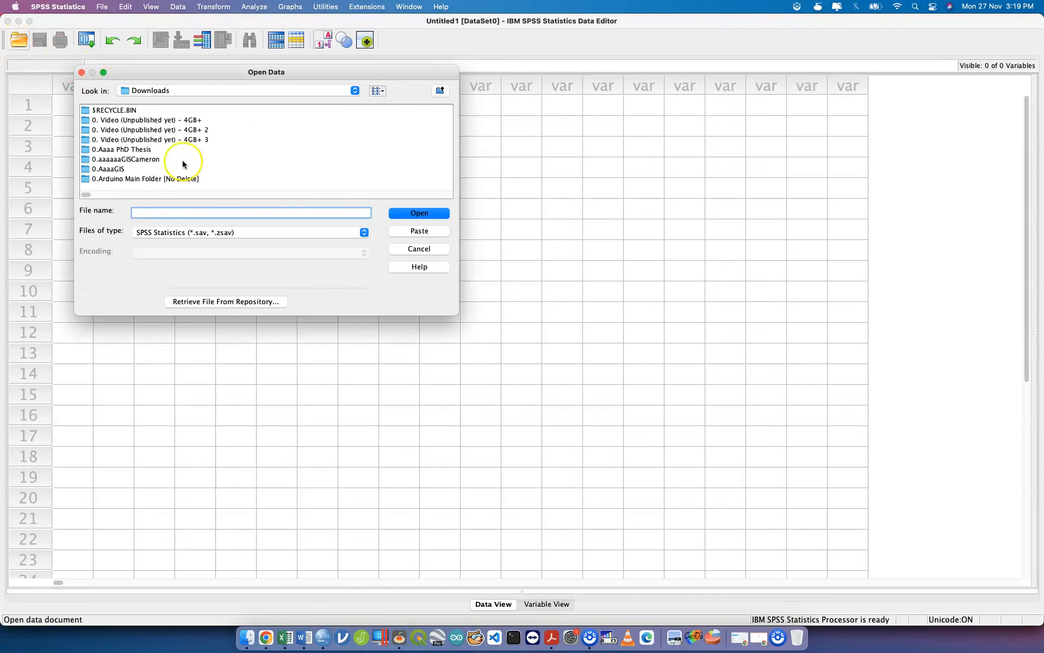
{"action": "type", "text": "titan"}
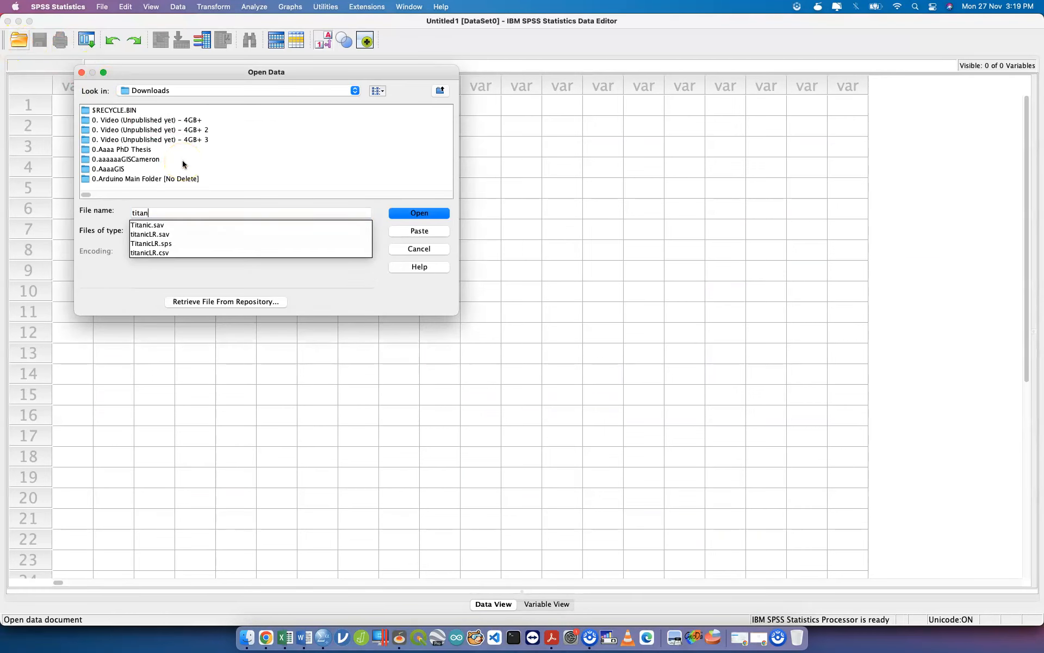
{"action": "left_click", "coordinate": [171, 233]}
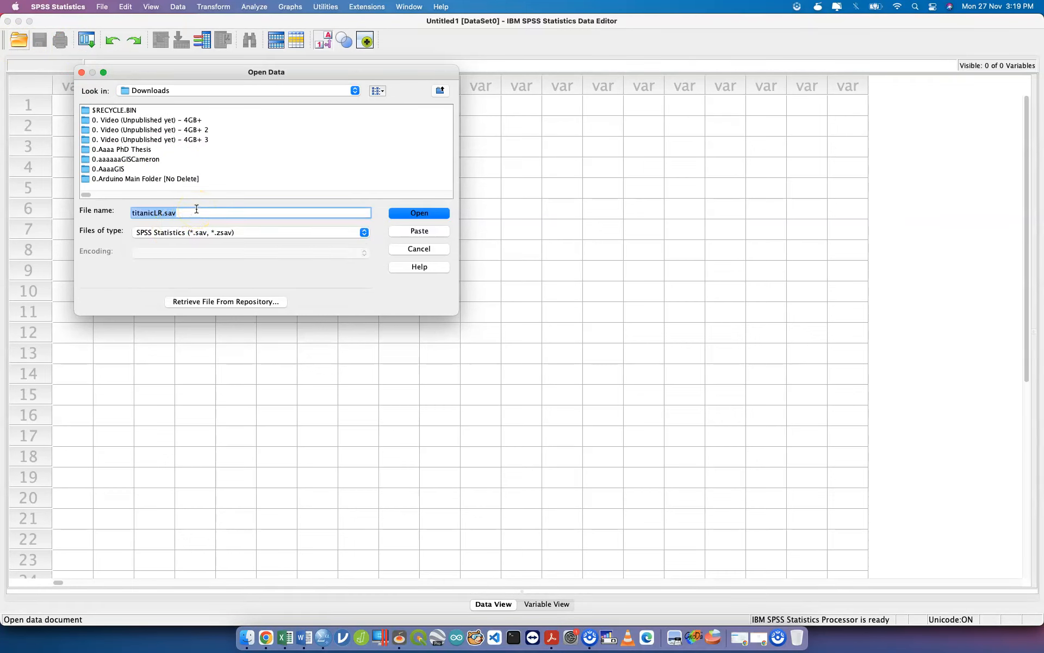
{"action": "type", "text": "ti"}
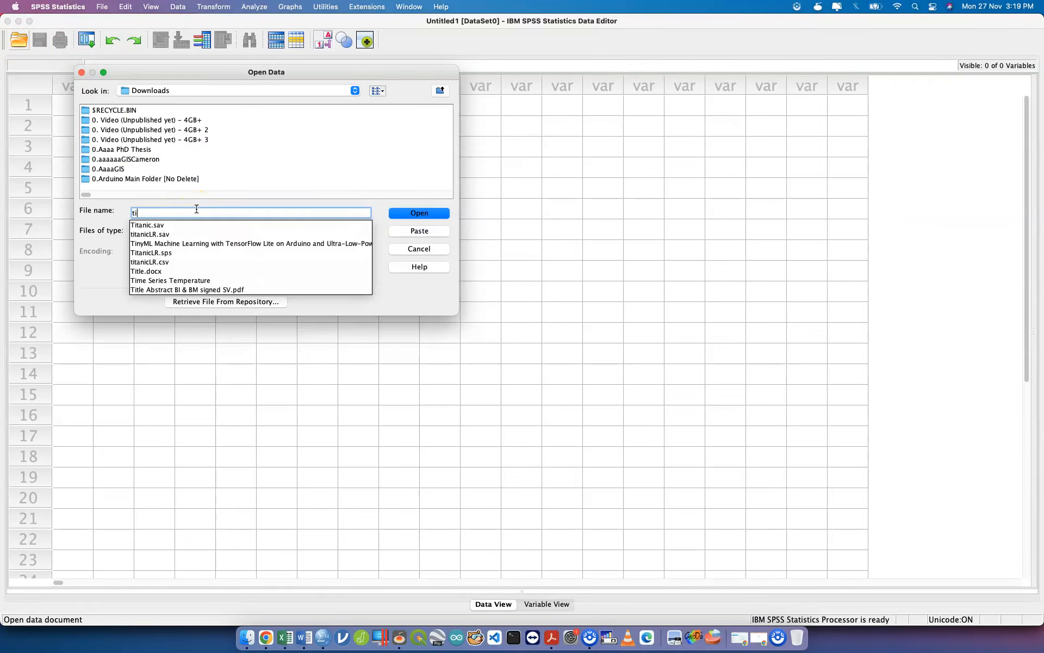
{"action": "type", "text": "tanic.sav"}
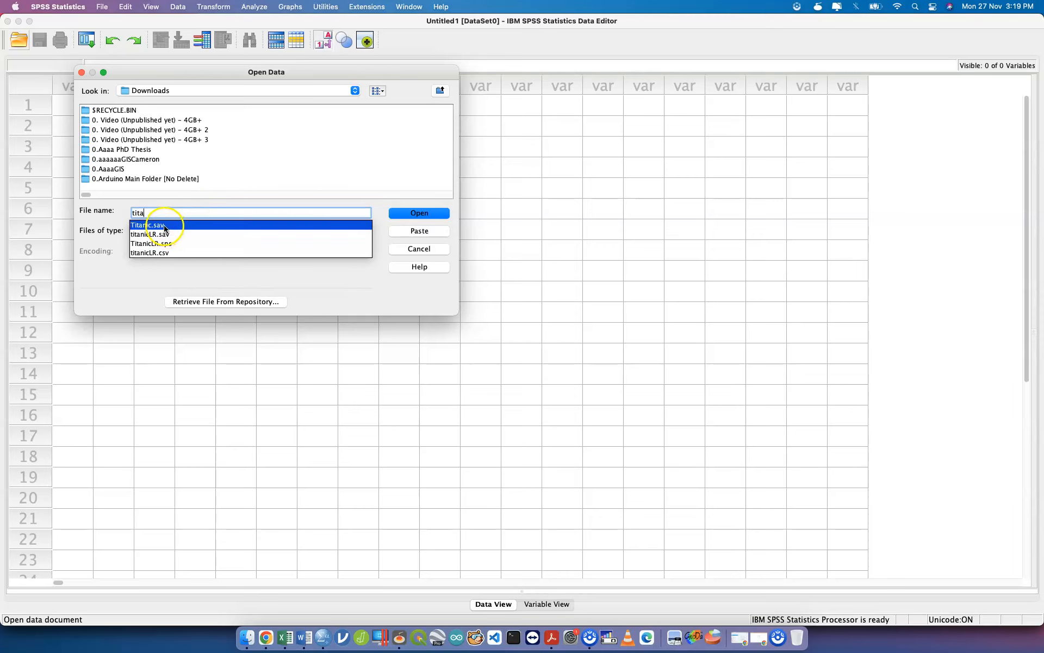
{"action": "left_click", "coordinate": [168, 224]}
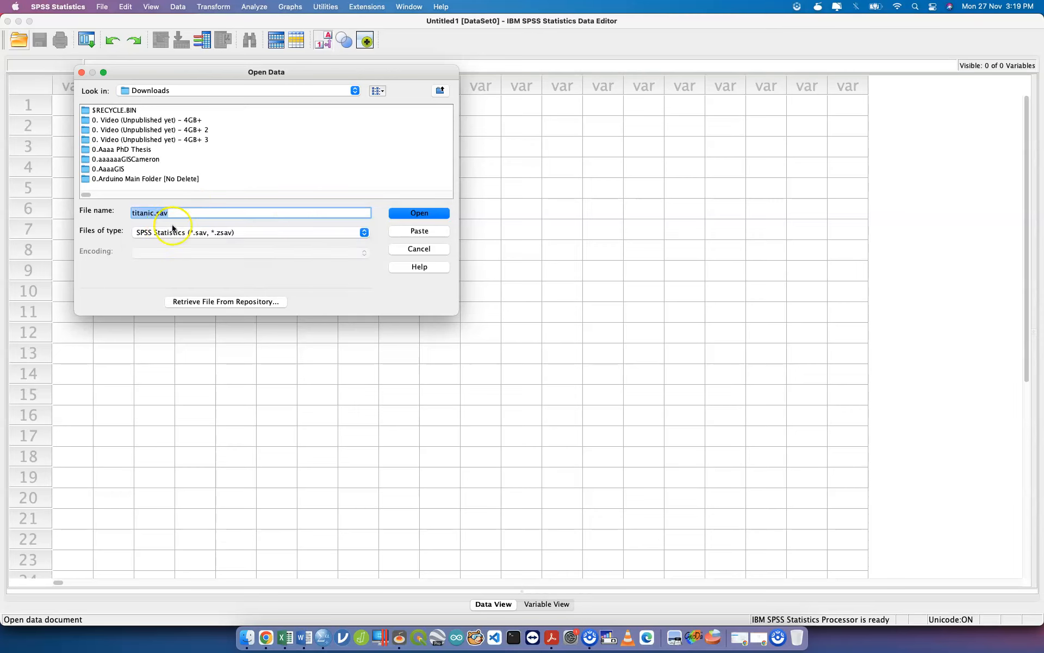
{"action": "left_click", "coordinate": [419, 213]}
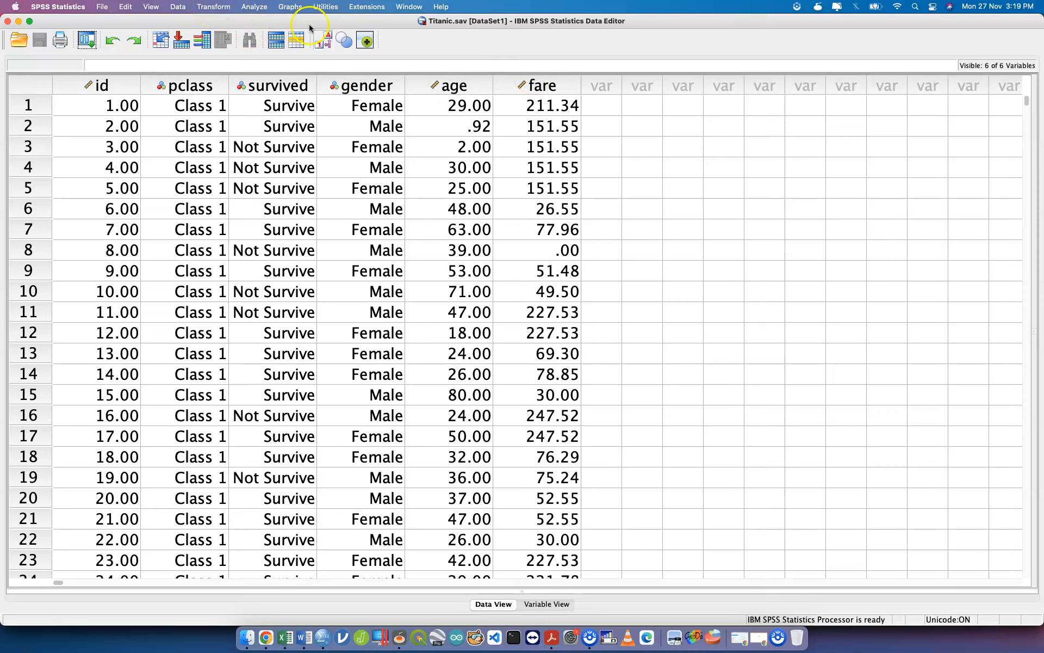
{"action": "left_click", "coordinate": [331, 43]}
{"action": "left_click", "coordinate": [330, 43]}
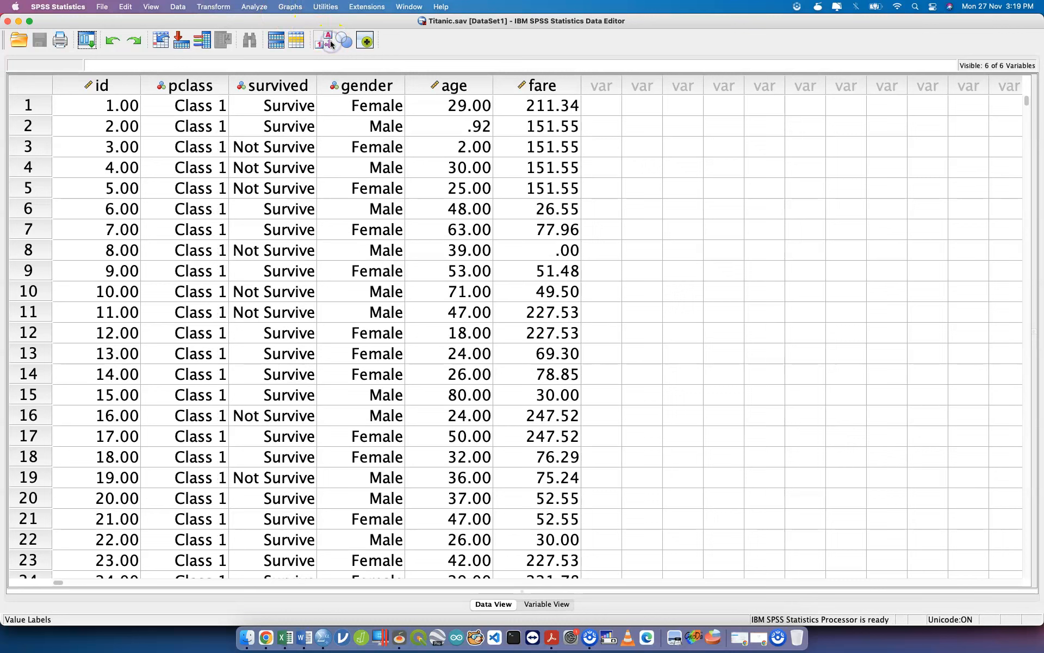
- Set up a binary logistic regression with survived as dependent and pclass, gender, age and fare as covariates
{"action": "left_click", "coordinate": [254, 6]}
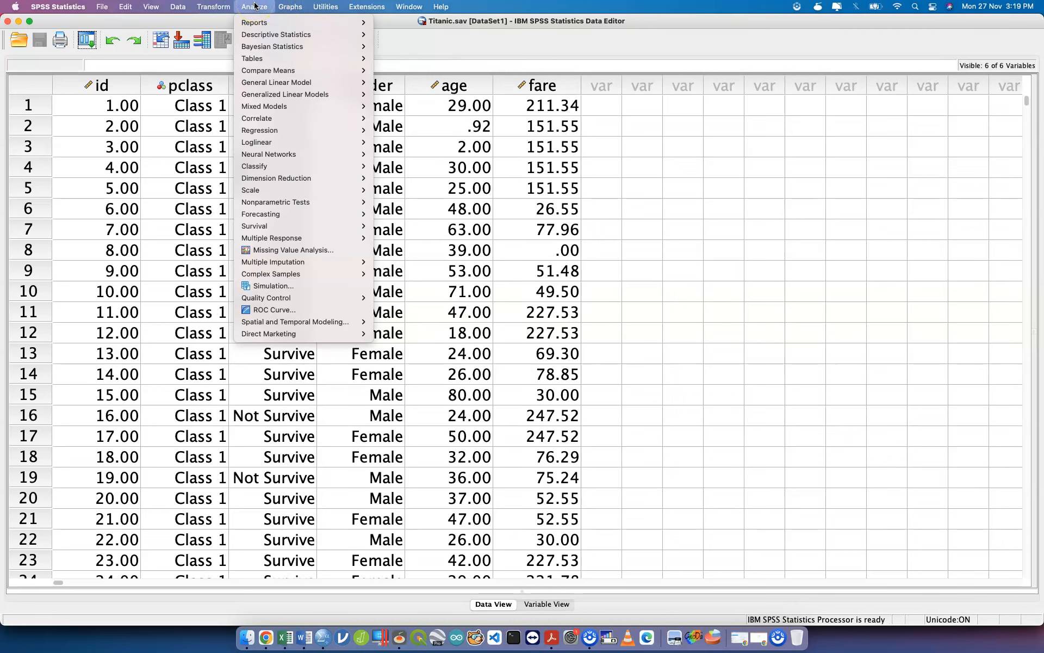
{"action": "mouse_move", "coordinate": [365, 132]}
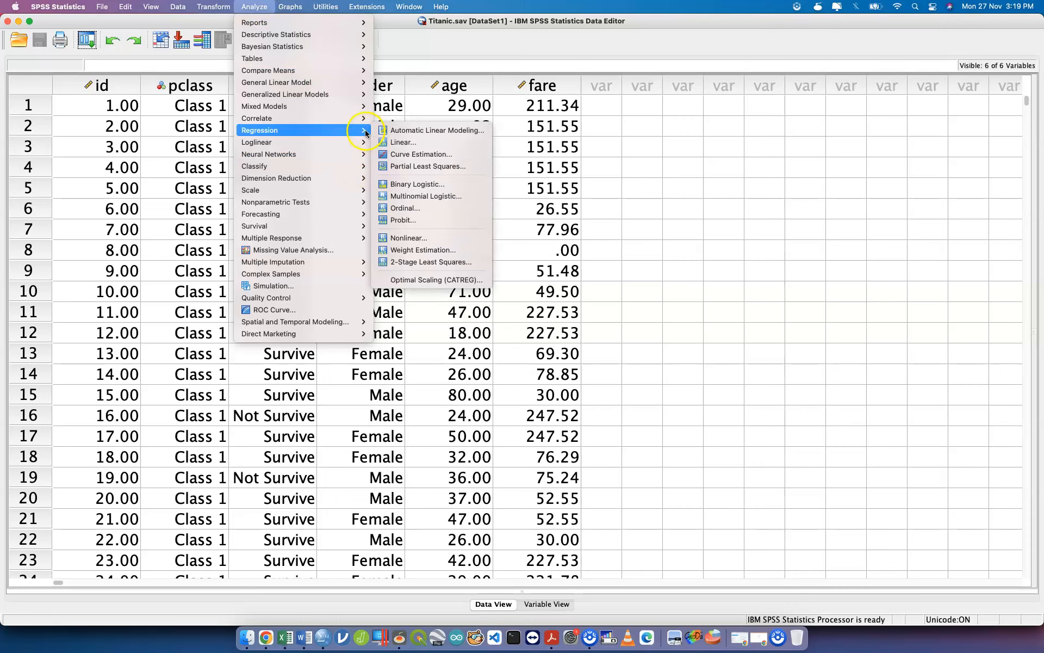
{"action": "left_click", "coordinate": [438, 184]}
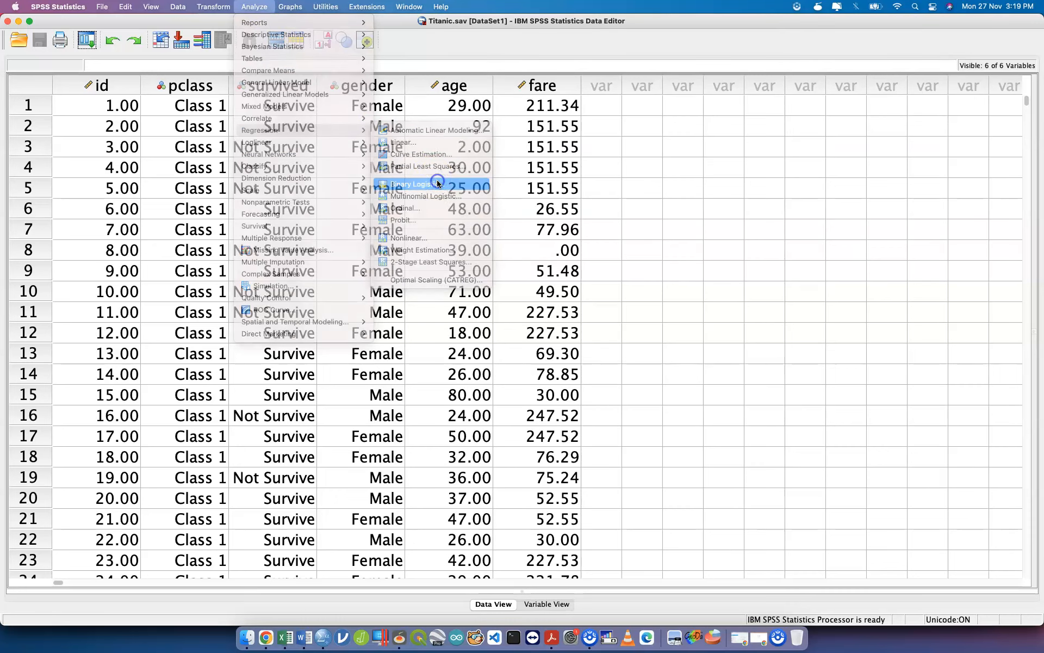
{"action": "left_click", "coordinate": [225, 250]}
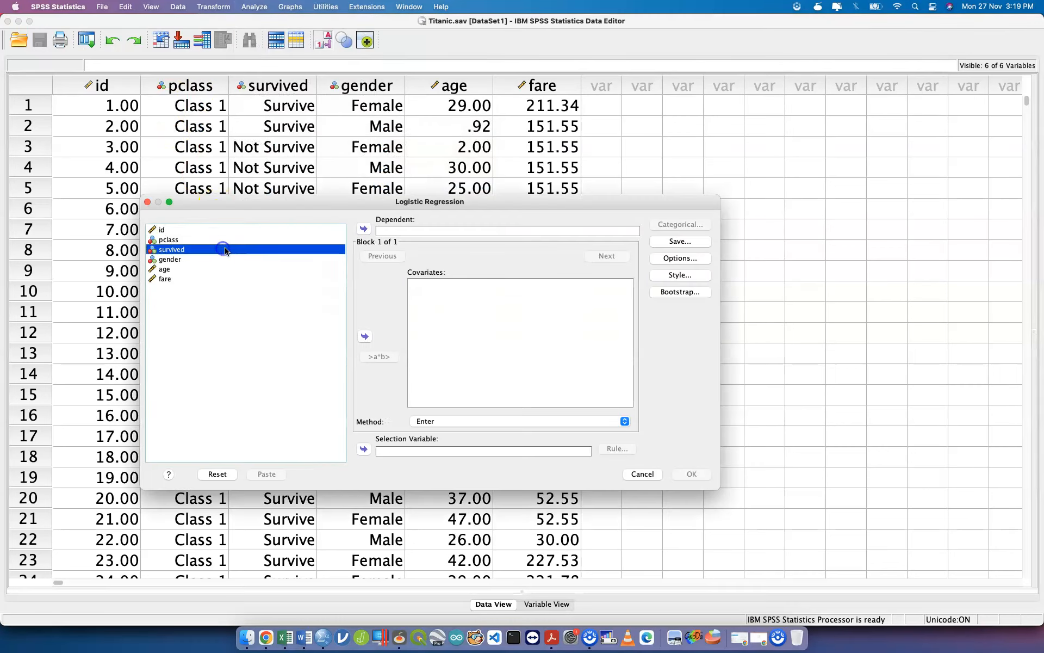
{"action": "left_click", "coordinate": [282, 242]}
{"action": "left_click_drag", "start_coordinate": [282, 245], "coordinate": [285, 269]}
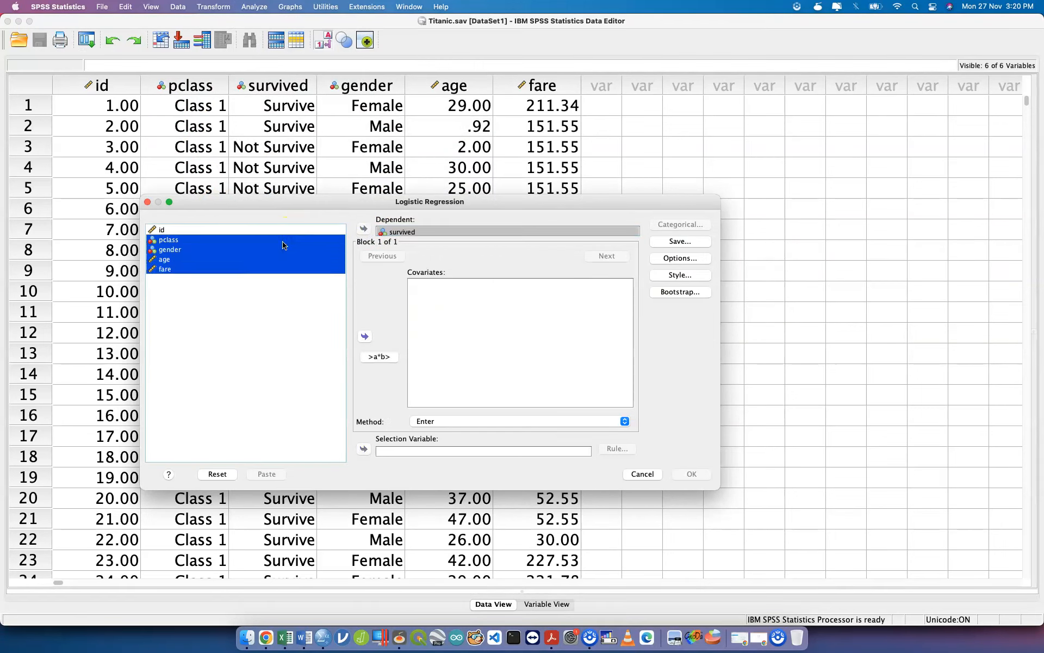
{"action": "left_click", "coordinate": [365, 336]}
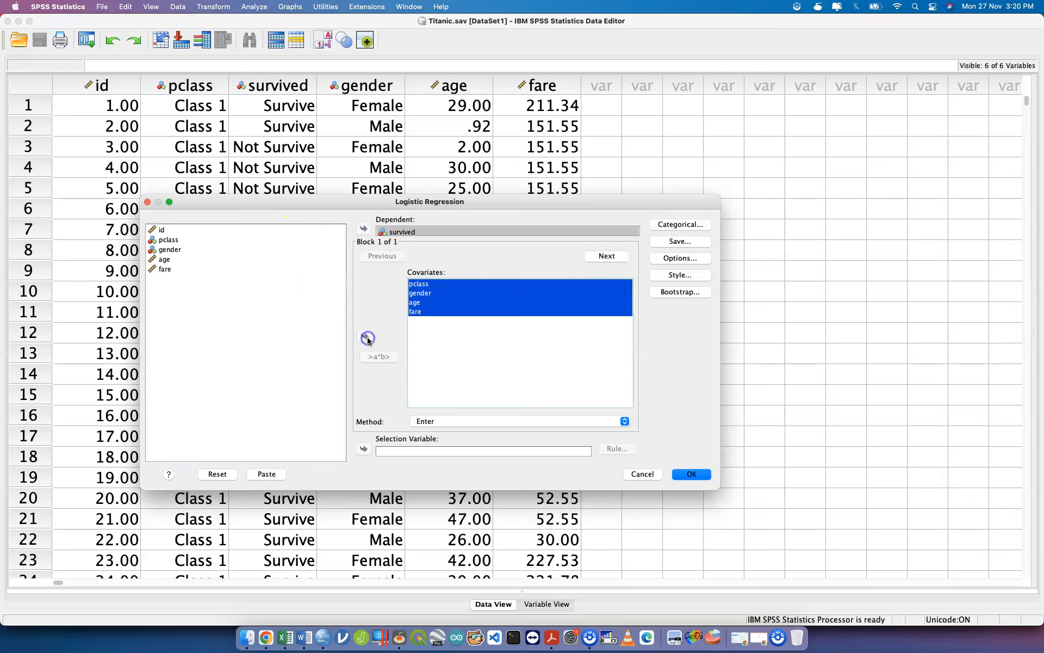
- Define pclass and gender as categorical covariates with the Indicator contrast and the last category as reference
{"action": "left_click", "coordinate": [687, 225]}
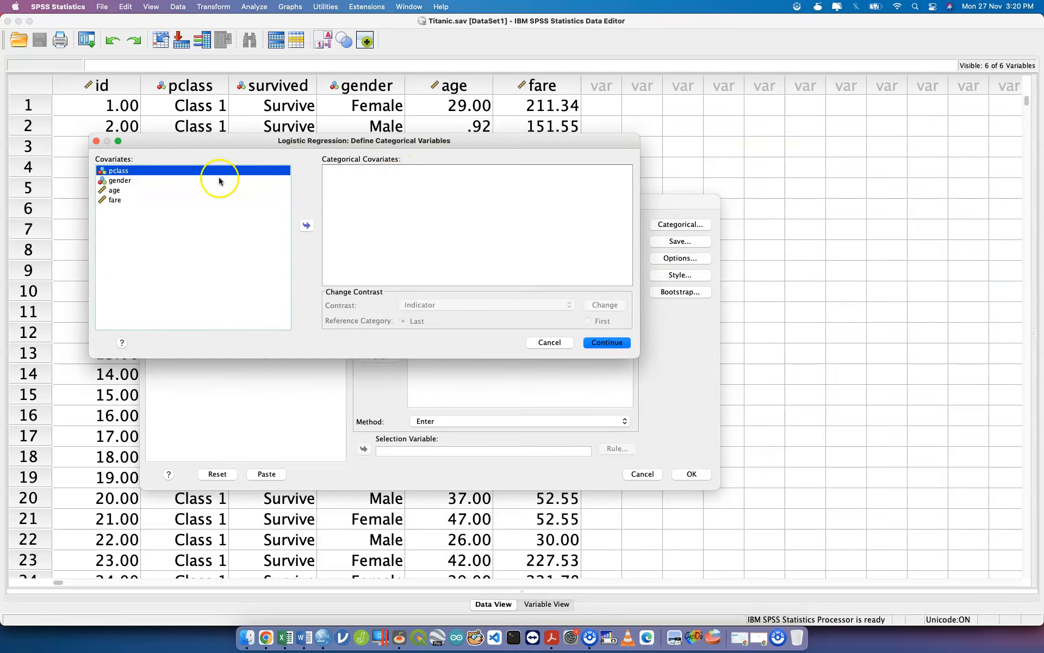
{"action": "left_click", "coordinate": [201, 180], "text": "shift"}
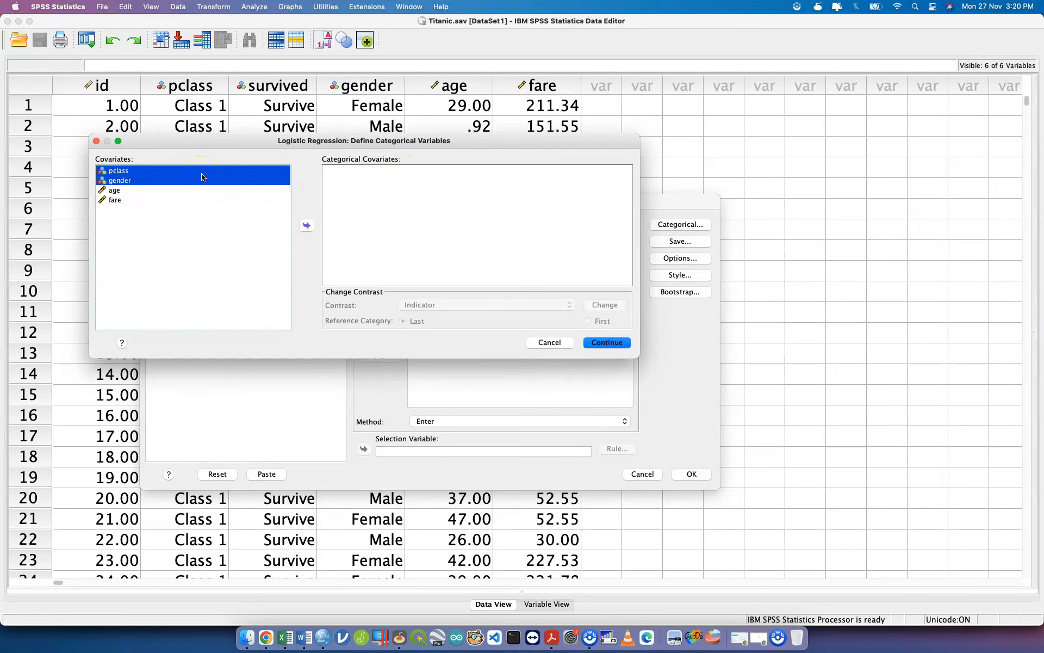
{"action": "left_click", "coordinate": [307, 224]}
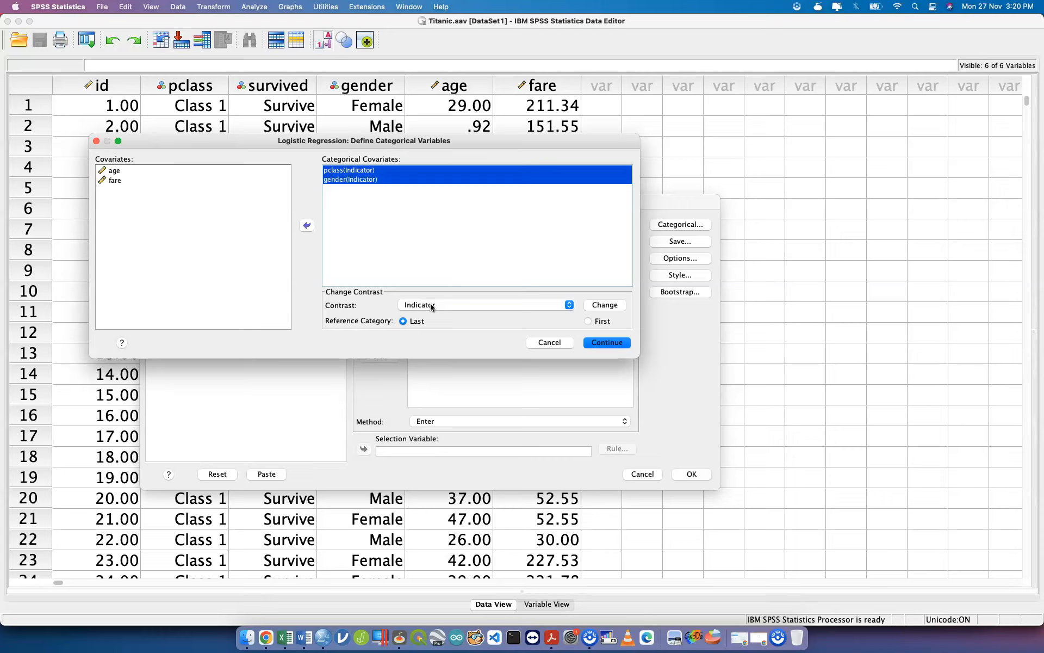
{"action": "left_click", "coordinate": [608, 343]}
- Request classification plots, Hosmer-Lemeshow goodness-of-fit and a 95% CI for exp(B), and paste the regression as syntax
{"action": "left_click", "coordinate": [684, 257]}
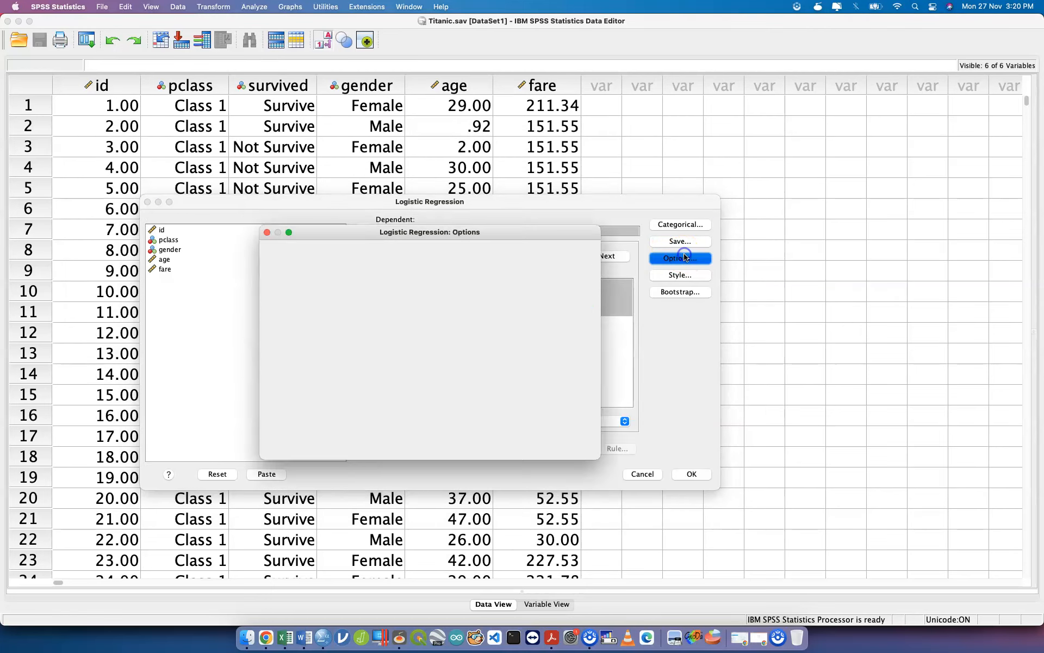
{"action": "left_click", "coordinate": [313, 132]}
{"action": "left_click", "coordinate": [331, 146]}
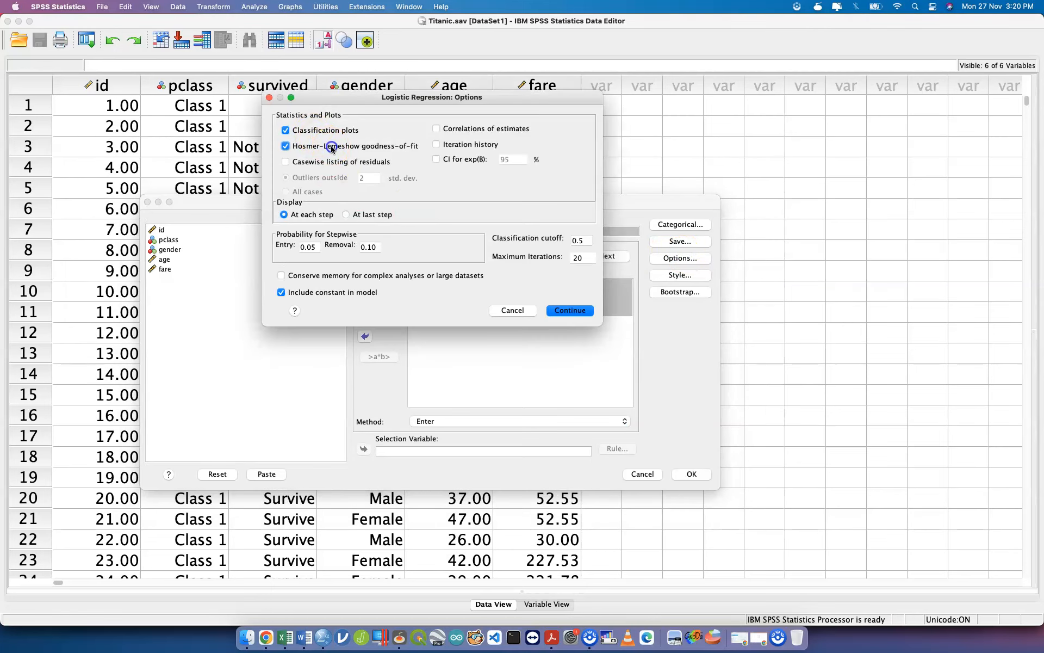
{"action": "left_click", "coordinate": [436, 159]}
{"action": "left_click", "coordinate": [573, 314]}
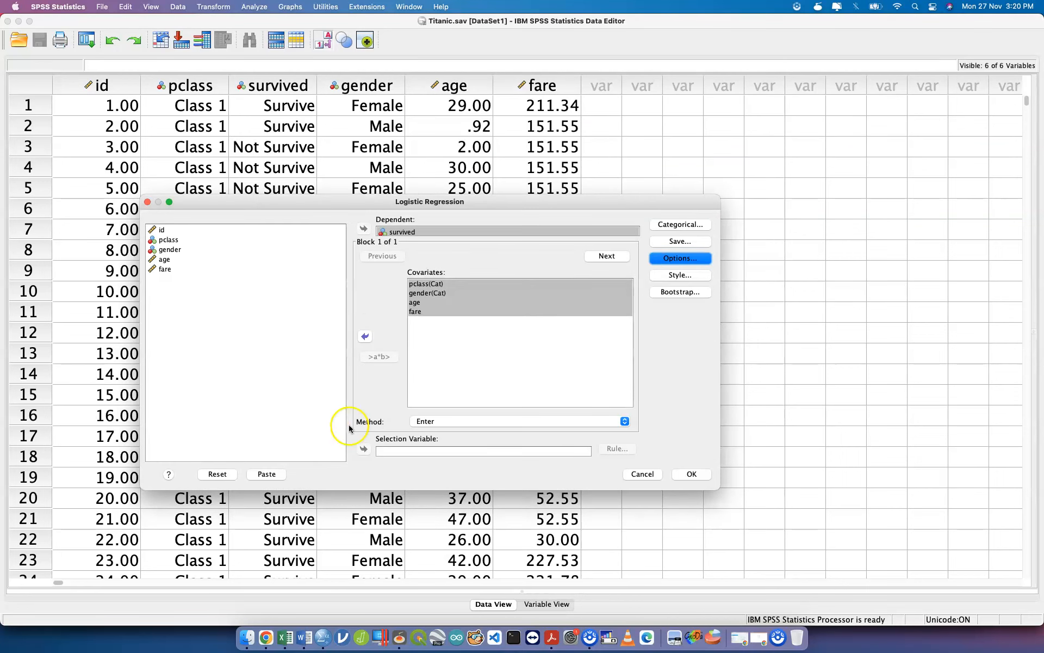
{"action": "left_click", "coordinate": [270, 478]}
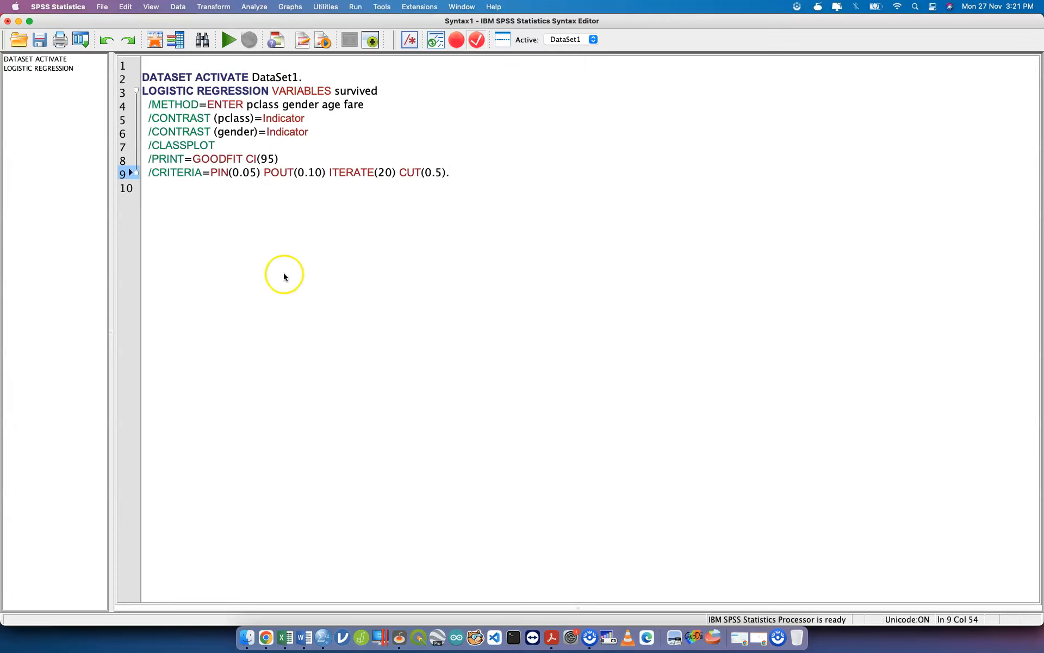
- Save the pasted regression syntax in the Downloads folder as titanic.sps
{"action": "left_click", "coordinate": [102, 7]}
{"action": "key", "text": "super+s"}
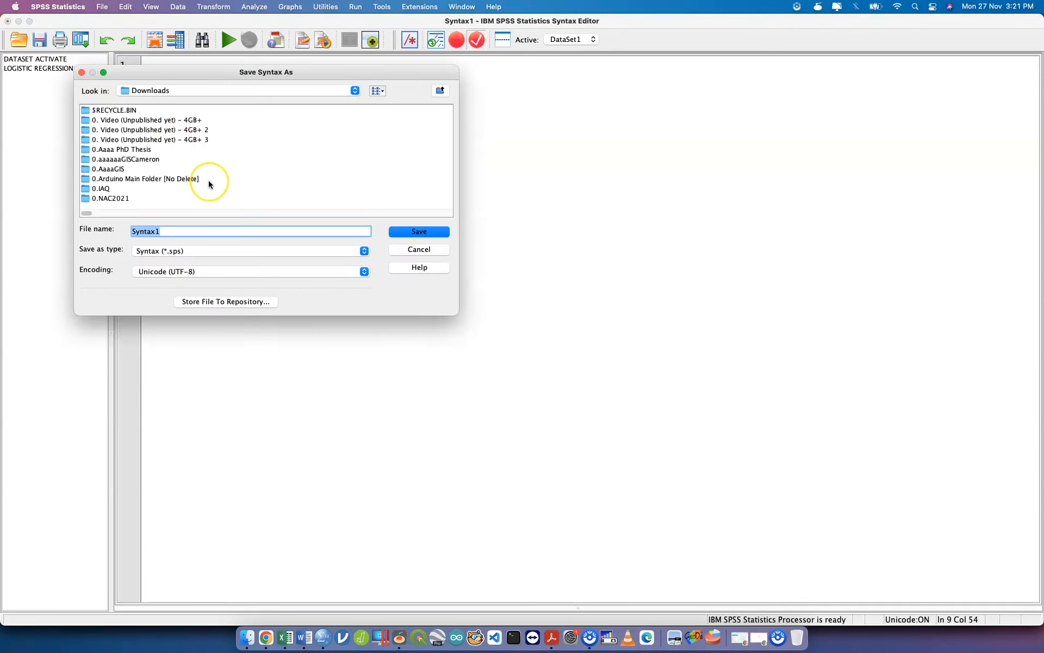
{"action": "type", "text": "titi"}
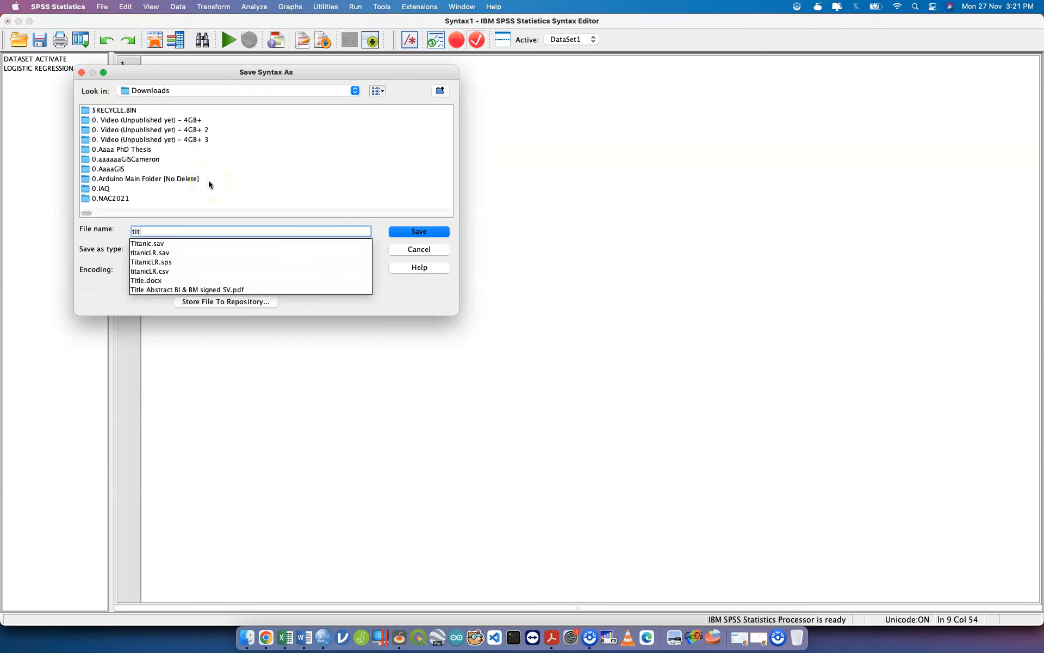
{"action": "key", "text": "BackSpace"}
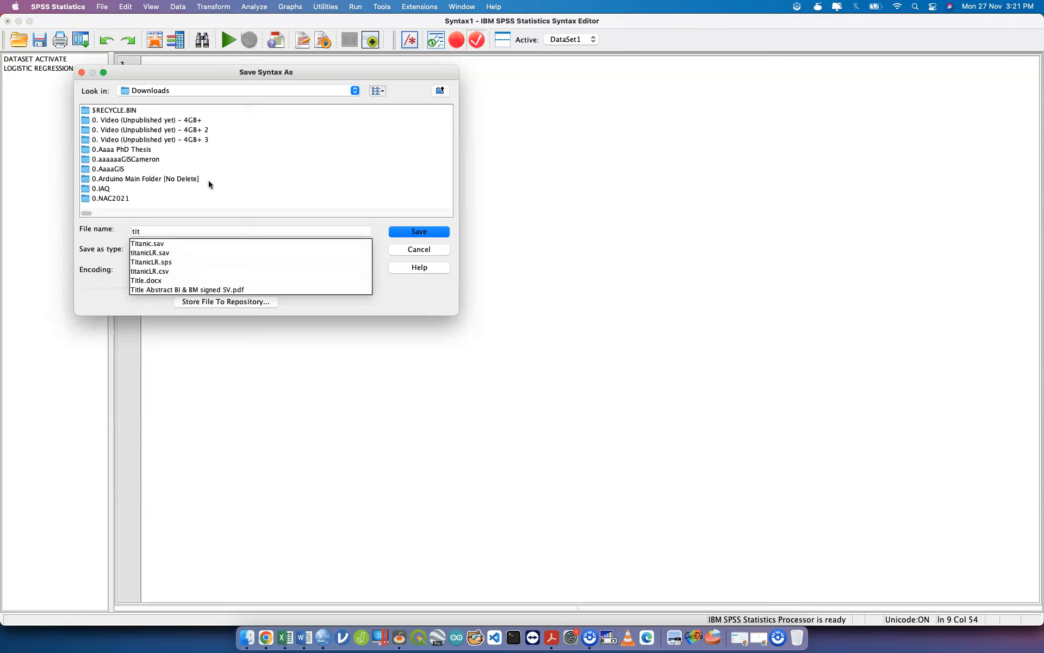
{"action": "left_click", "coordinate": [183, 263]}
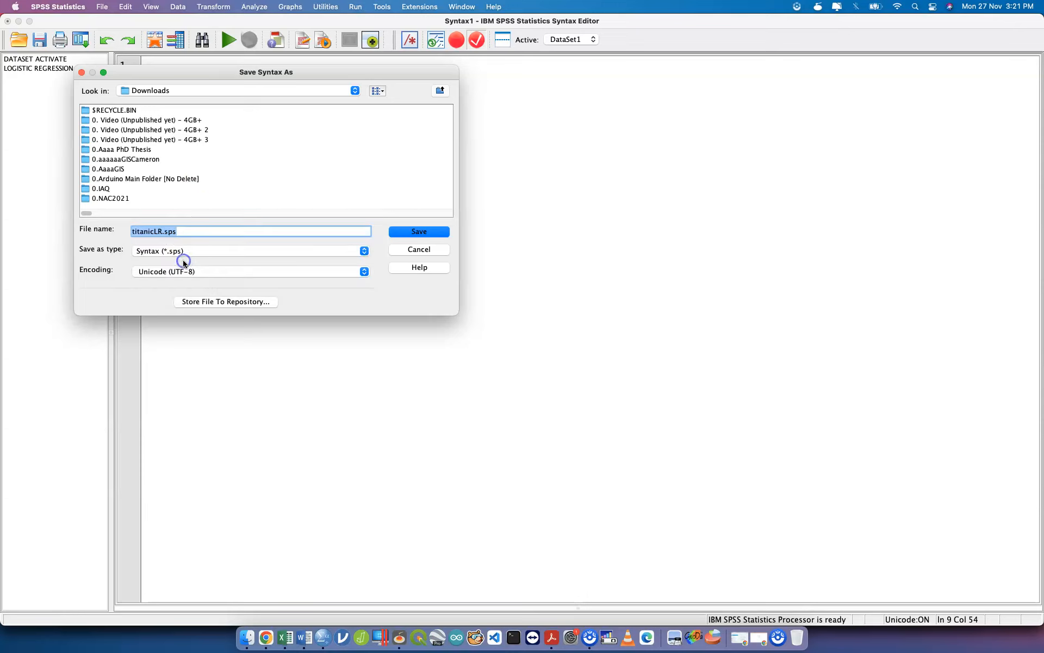
{"action": "left_click", "coordinate": [223, 231]}
{"action": "key", "text": "BackSpace"}
{"action": "key", "text": "BackSpace"}
{"action": "key", "text": "BackSpace"}
{"action": "key", "text": "BackSpace"}
{"action": "key", "text": "BackSpace"}
{"action": "key", "text": "BackSpace"}
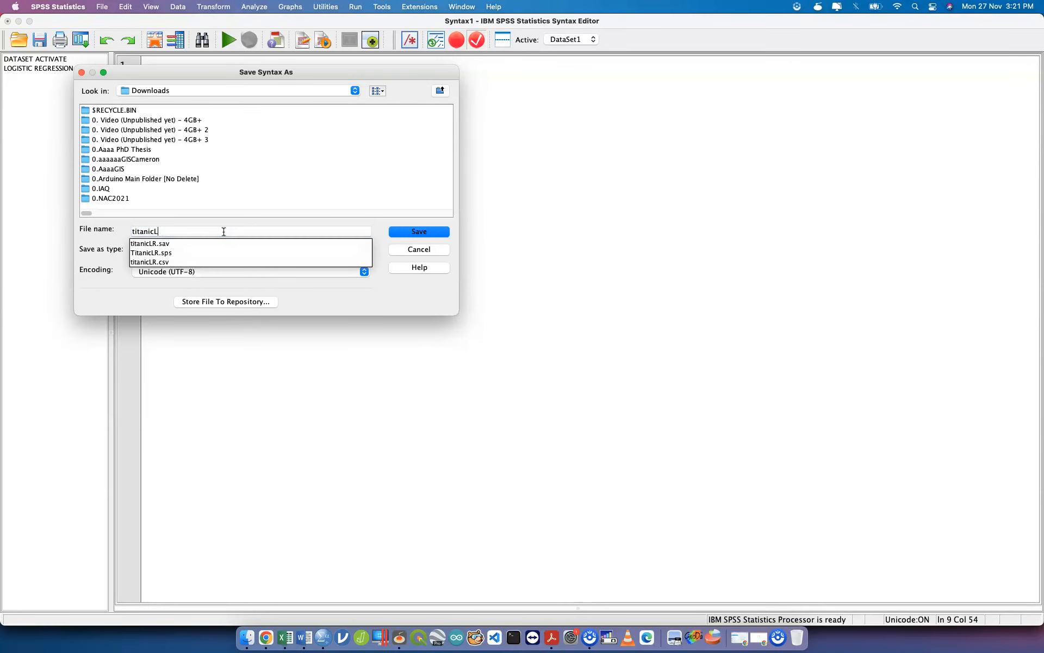
{"action": "left_click", "coordinate": [405, 230]}
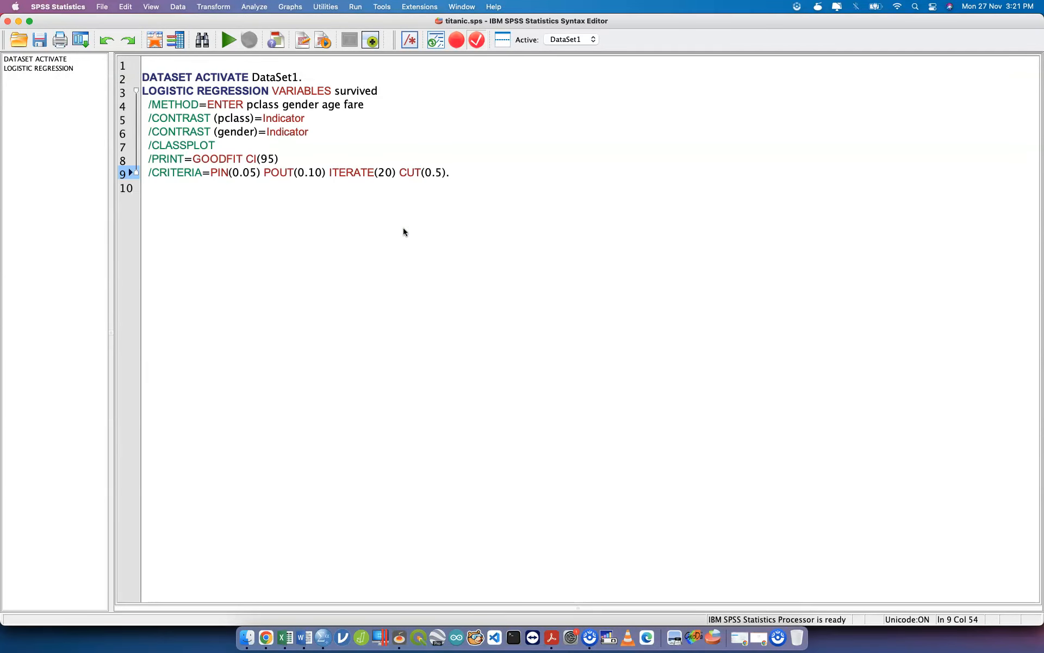
- Run the complete DATASET ACTIVATE and LOGISTIC REGRESSION commands from titanic.sps
{"action": "left_click_drag", "start_coordinate": [340, 183], "coordinate": [105, 91]}
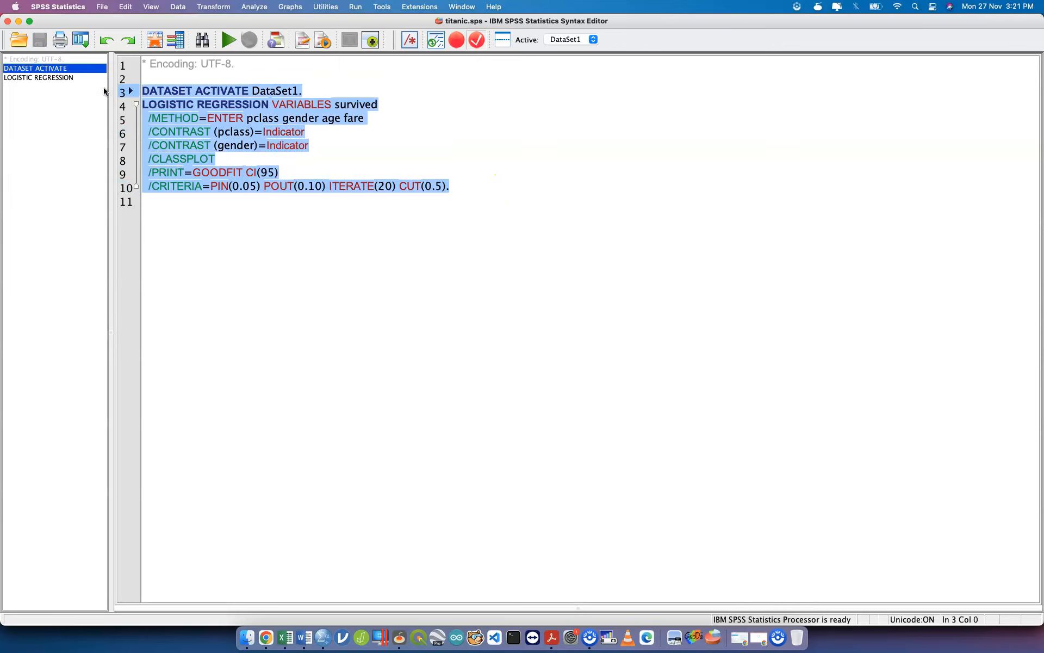
{"action": "key", "text": "super+r"}
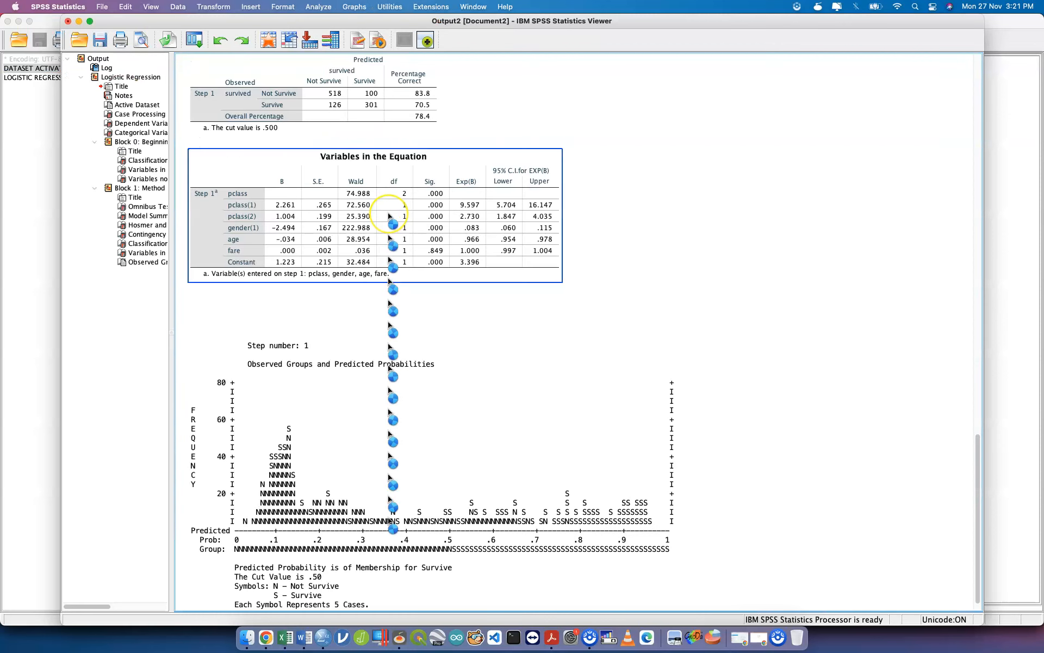
{"action": "scroll", "coordinate": [389, 213], "scroll_direction": "up", "scroll_amount": 20}
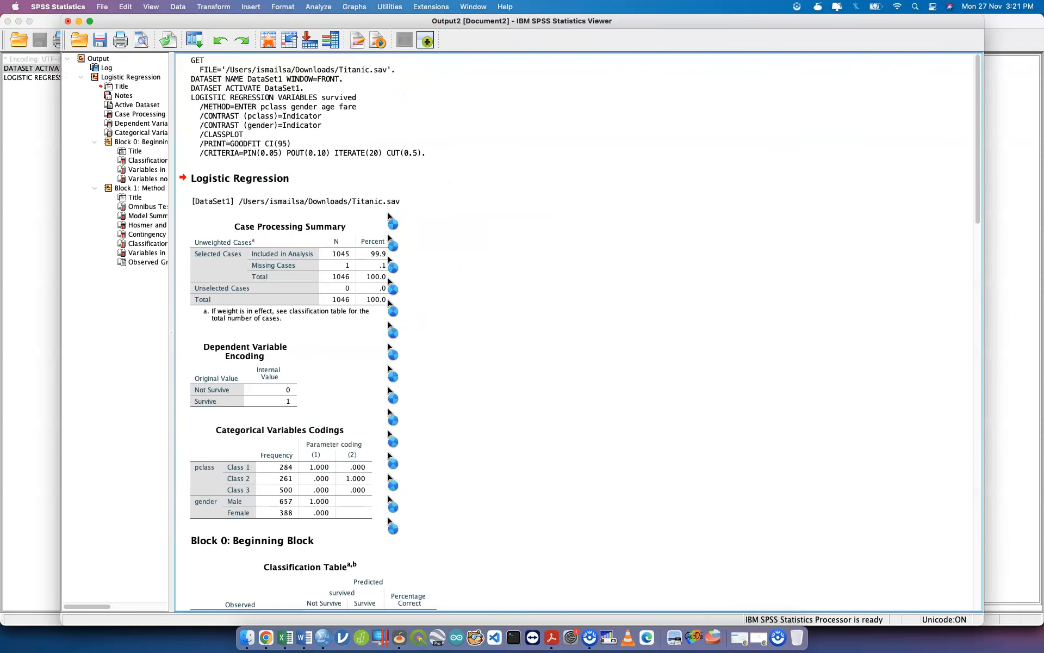
- Examine the case processing summary, variable codings and Block 0 classification and variable tables in the regression output
{"action": "left_click", "coordinate": [340, 260]}
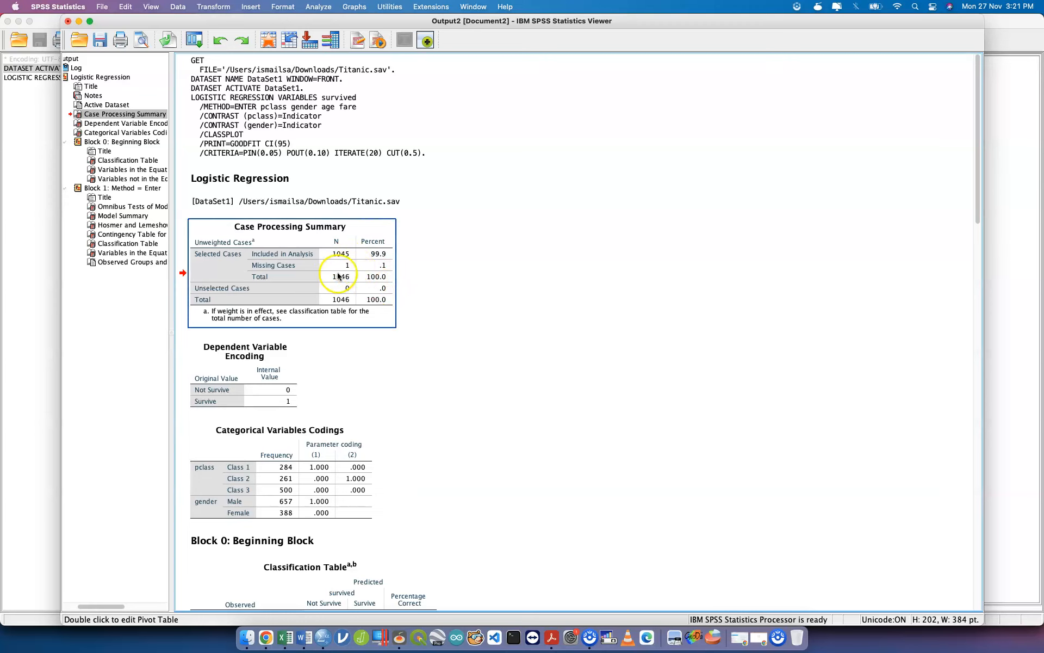
{"action": "scroll", "coordinate": [341, 298], "scroll_direction": "down", "scroll_amount": 3}
{"action": "scroll", "coordinate": [342, 296], "scroll_direction": "down", "scroll_amount": 4}
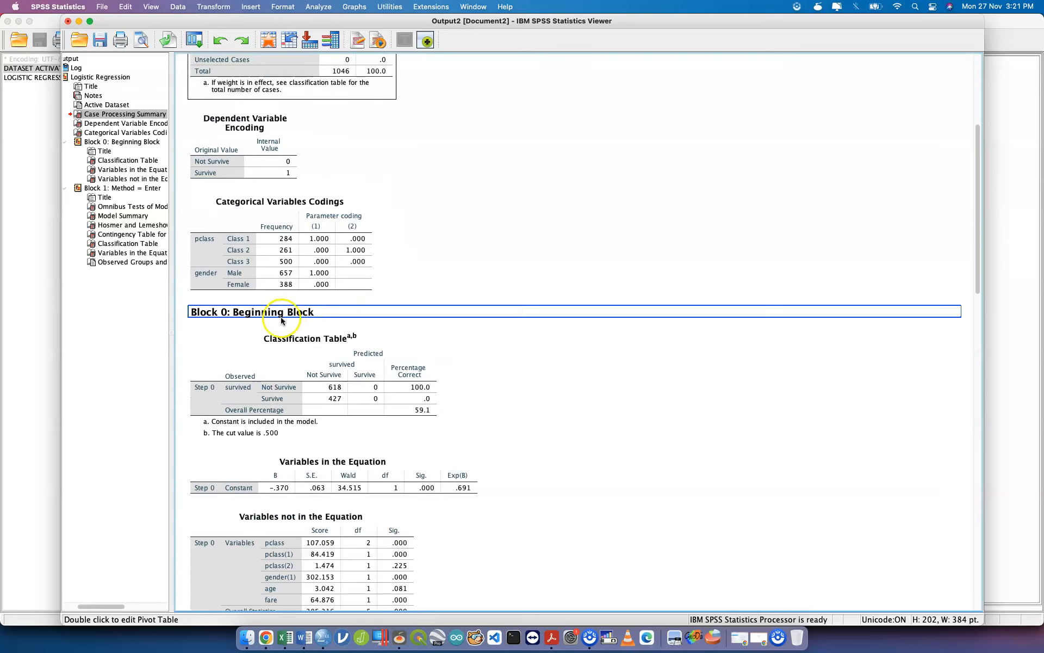
{"action": "left_click", "coordinate": [330, 398]}
{"action": "scroll", "coordinate": [326, 370], "scroll_direction": "down", "scroll_amount": 7}
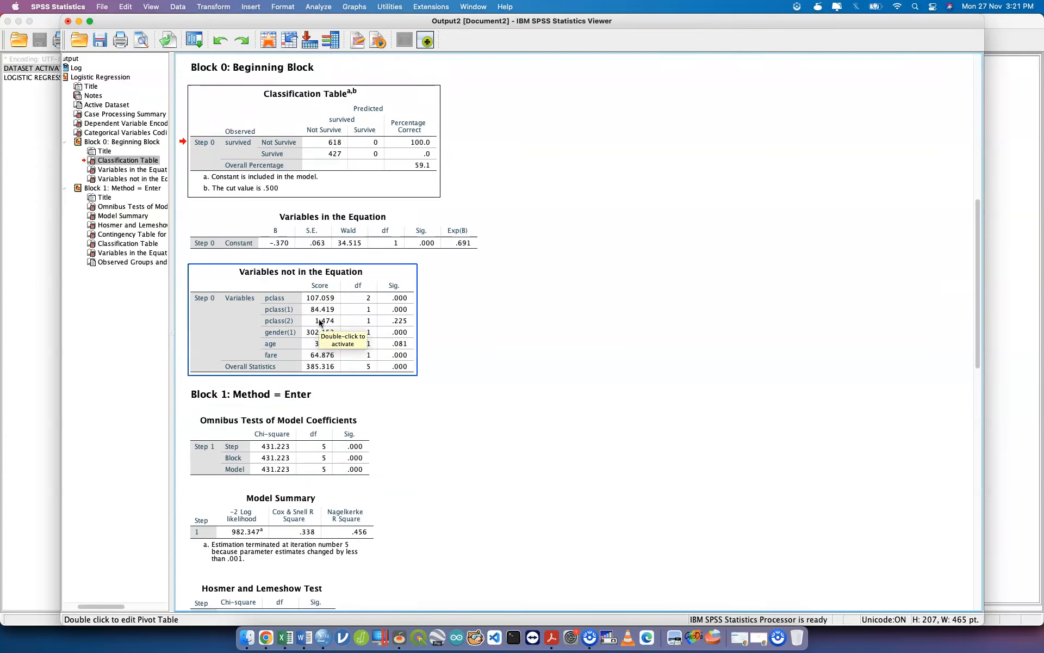
{"action": "scroll", "coordinate": [320, 322], "scroll_direction": "down", "scroll_amount": 4}
- Examine the Block 1 model tests, classification table and Variables in the Equation with their odds ratios
{"action": "left_click", "coordinate": [264, 248]}
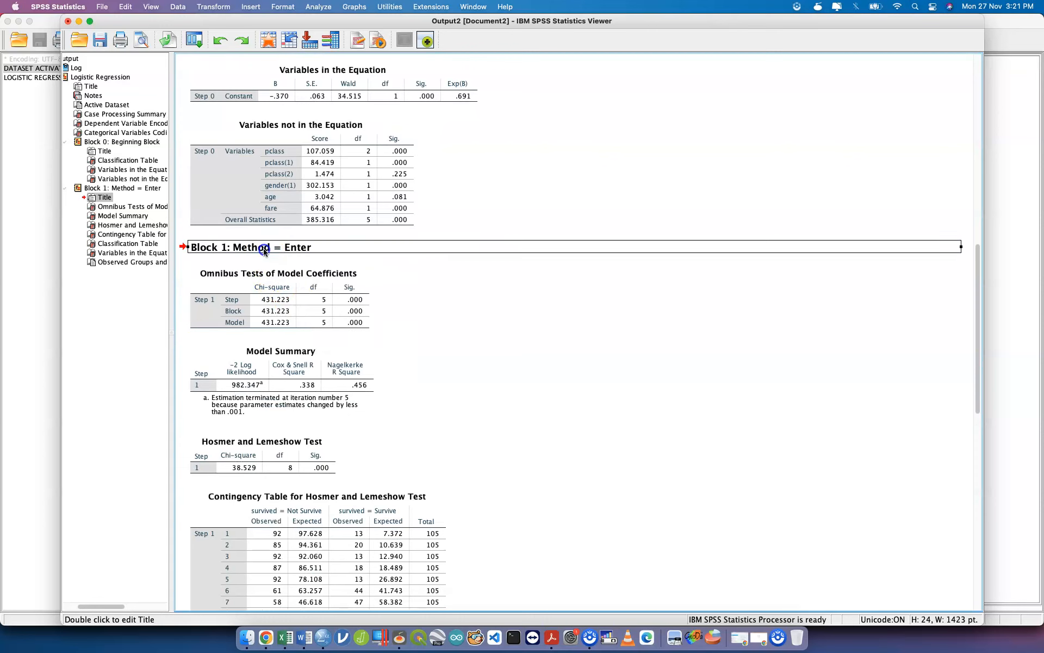
{"action": "left_click", "coordinate": [298, 303]}
{"action": "scroll", "coordinate": [303, 305], "scroll_direction": "down", "scroll_amount": 5}
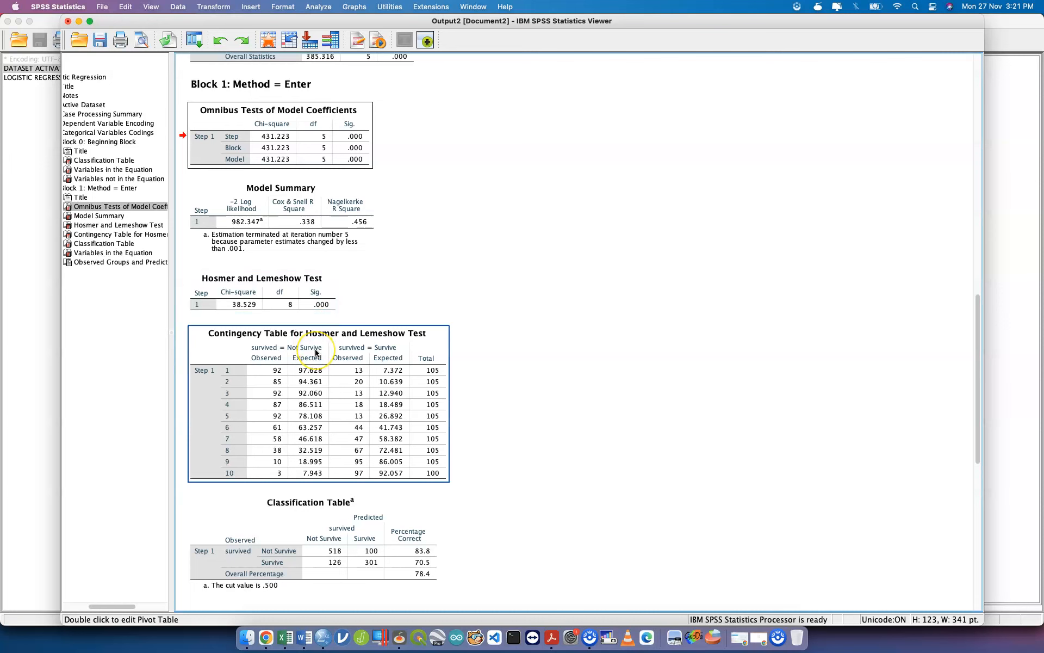
{"action": "scroll", "coordinate": [316, 352], "scroll_direction": "down", "scroll_amount": 9}
{"action": "left_click", "coordinate": [320, 216]}
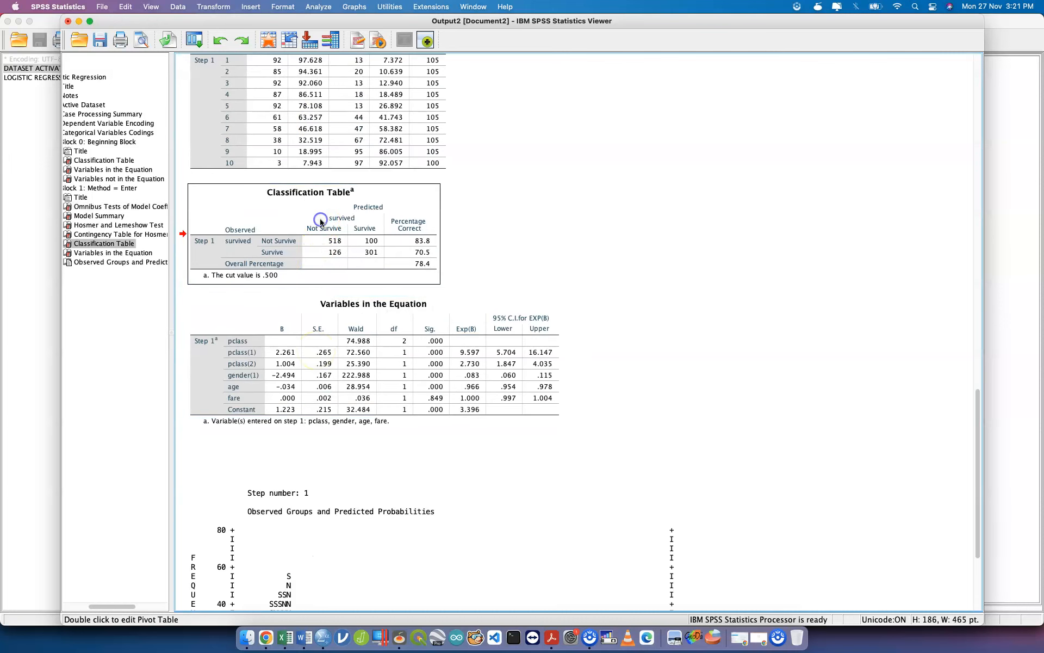
{"action": "left_click", "coordinate": [384, 343]}
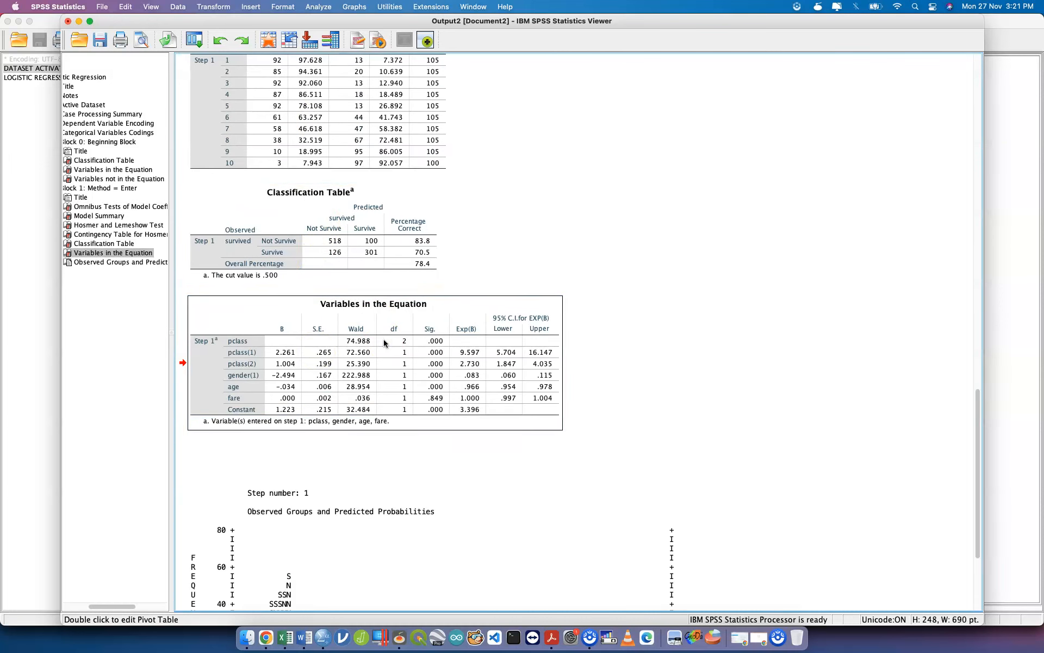
{"action": "scroll", "coordinate": [384, 343], "scroll_direction": "down", "scroll_amount": 5}
{"action": "scroll", "coordinate": [452, 336], "scroll_direction": "up", "scroll_amount": 5}
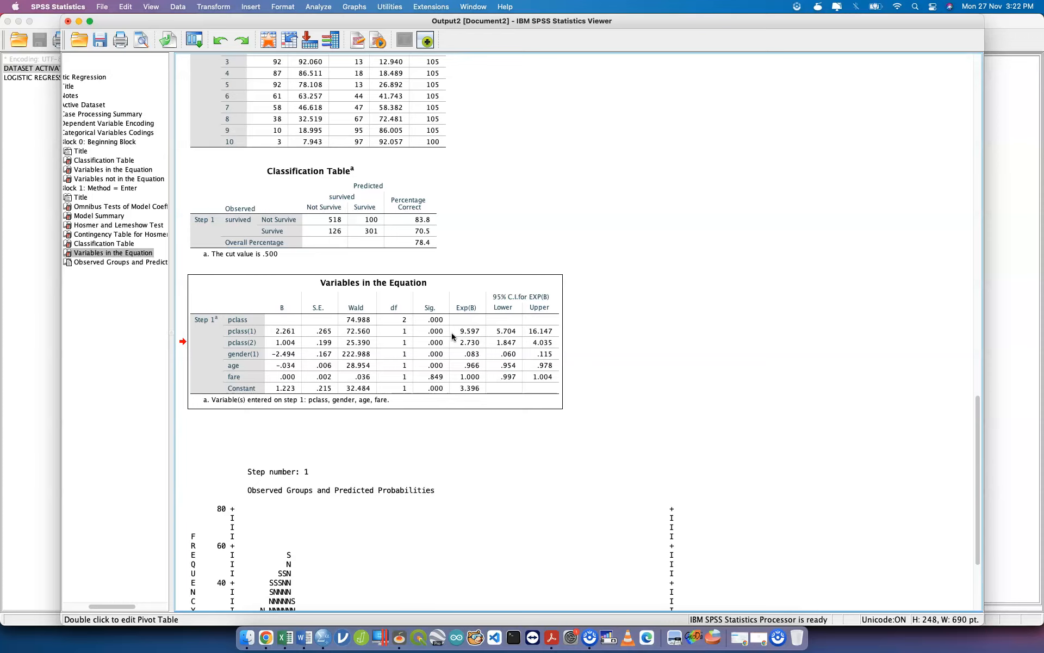
{"action": "left_click", "coordinate": [452, 336]}
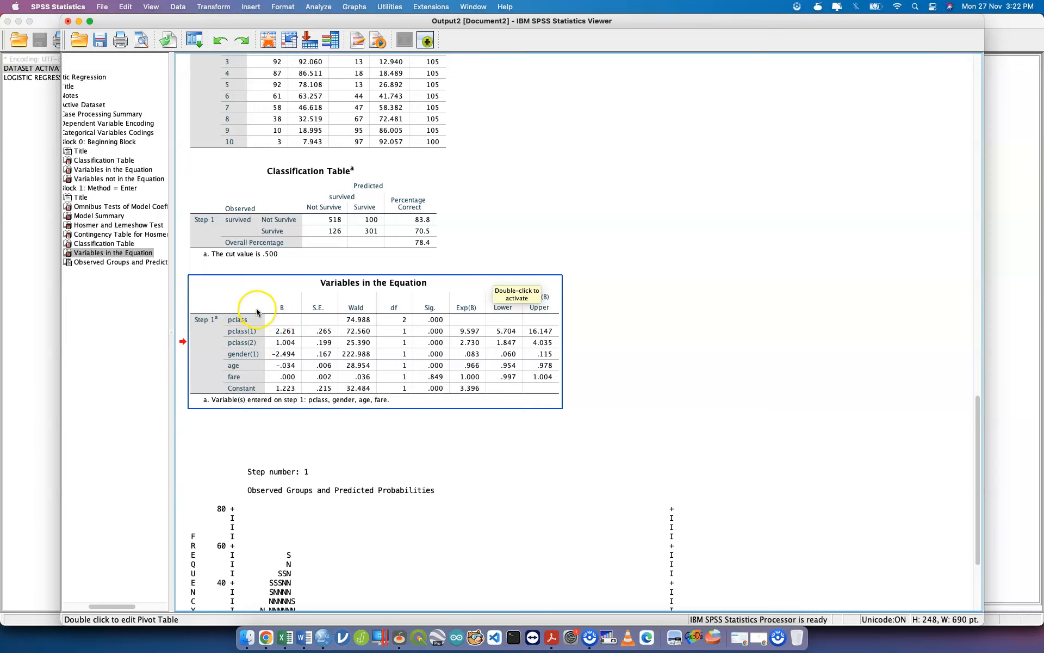
- Review the contrast and reference category of pclass and gender in the binary logistic regression's categorical settings, leaving without changes
{"action": "key", "text": "ctrl+Up"}
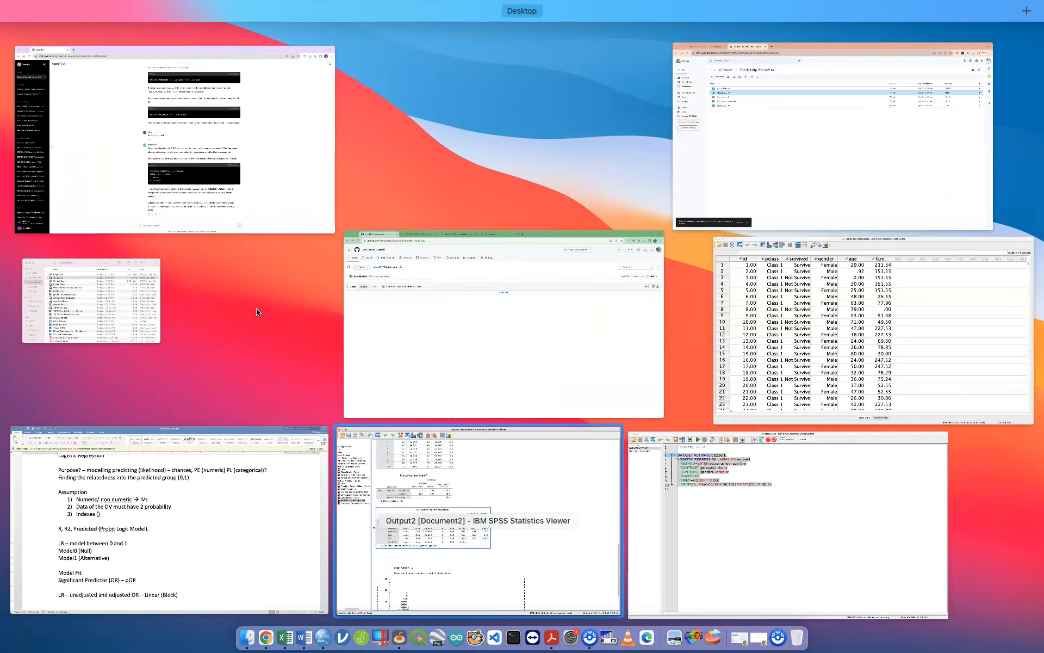
{"action": "left_click", "coordinate": [788, 525]}
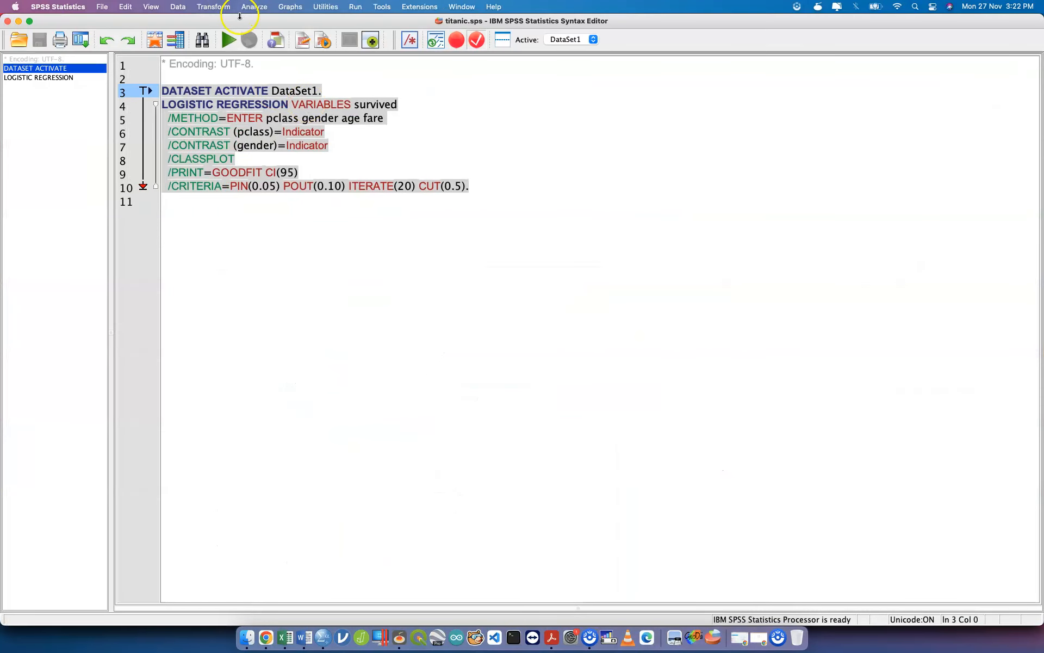
{"action": "left_click", "coordinate": [254, 13]}
{"action": "mouse_move", "coordinate": [348, 130]}
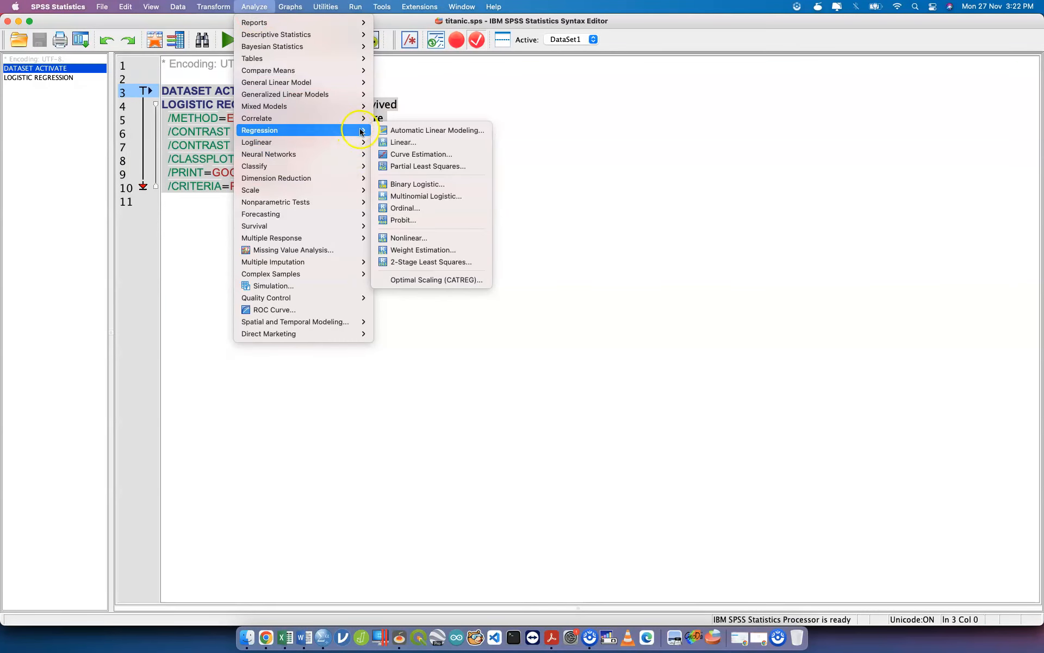
{"action": "left_click", "coordinate": [424, 184]}
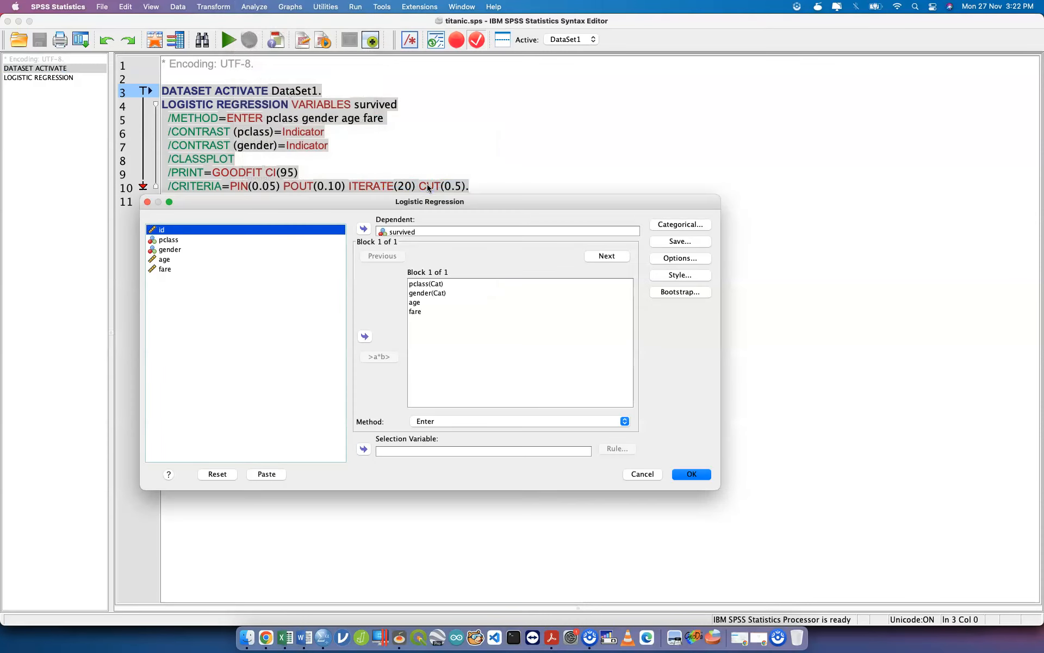
{"action": "left_click", "coordinate": [682, 224]}
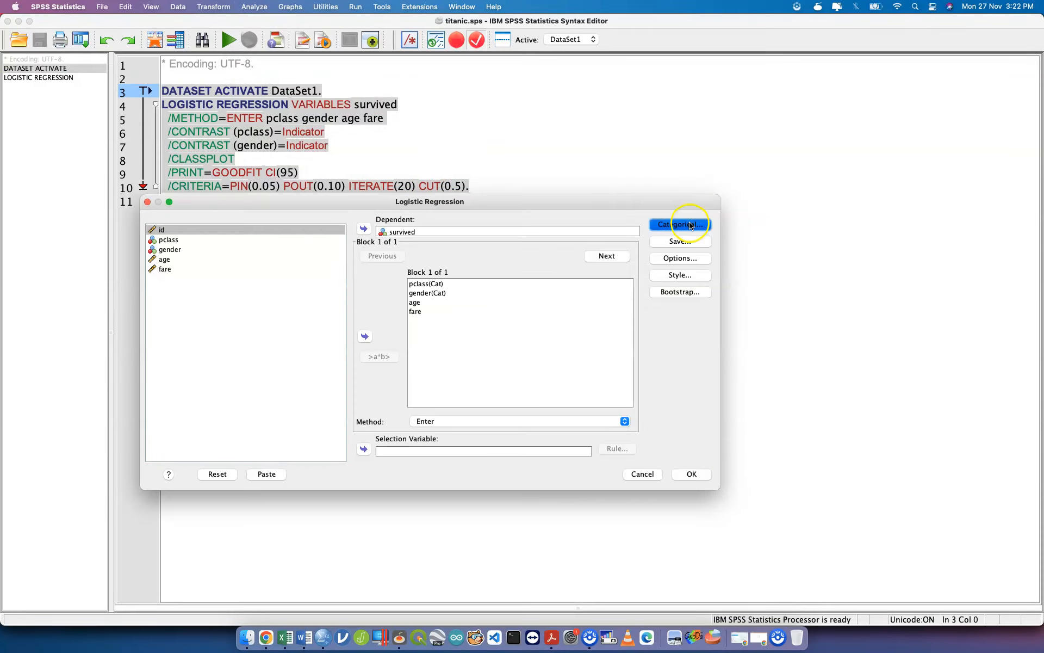
{"action": "left_click", "coordinate": [350, 179]}
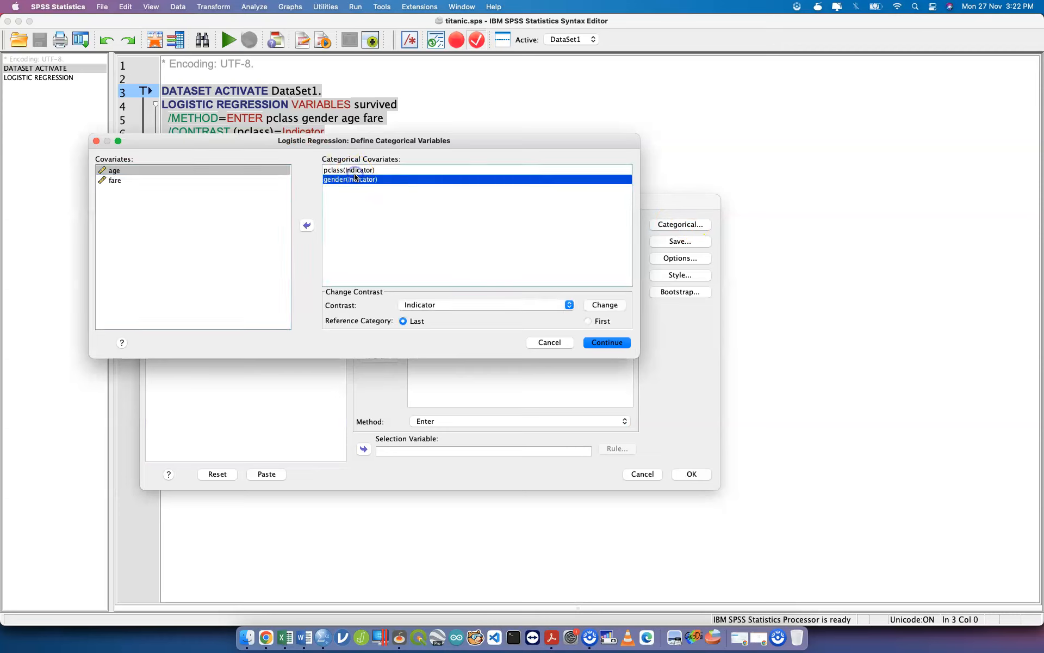
{"action": "left_click", "coordinate": [349, 170]}
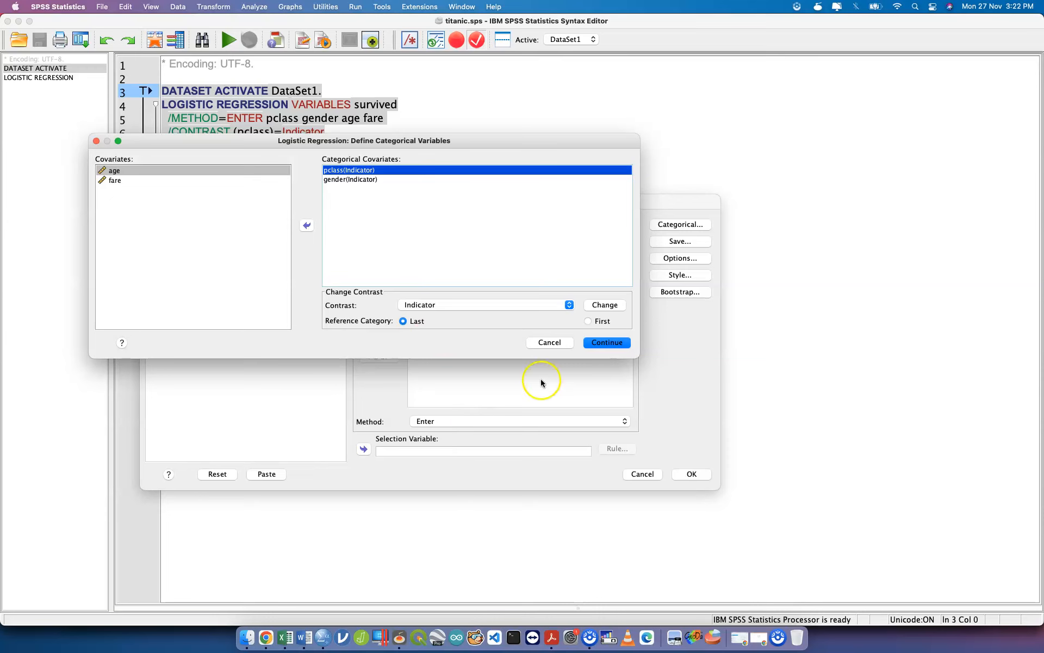
{"action": "left_click", "coordinate": [549, 342]}
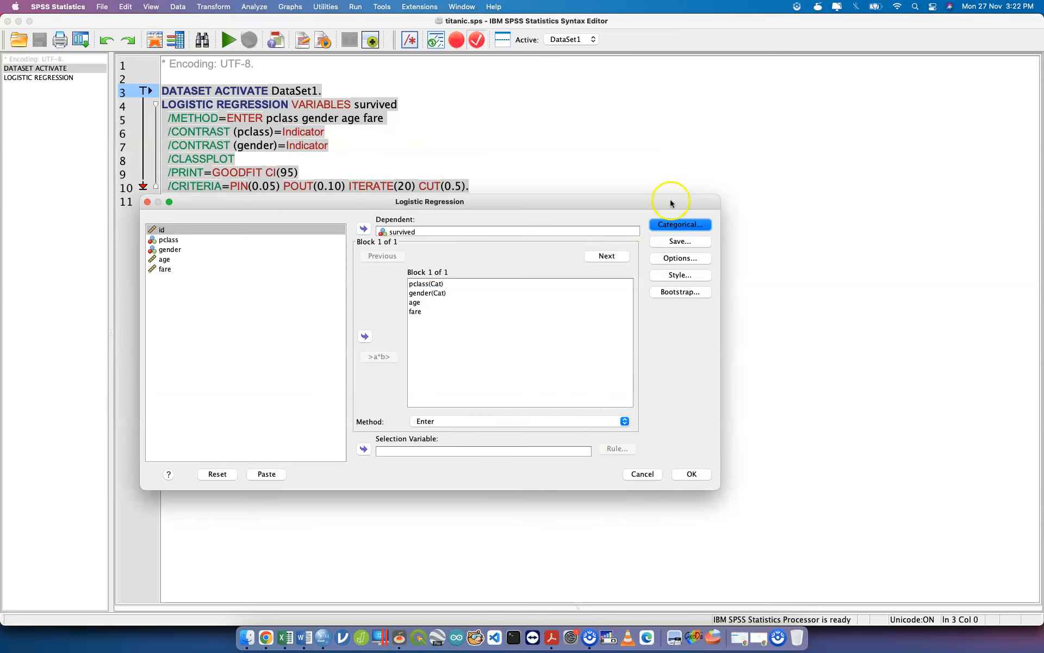
{"action": "left_click", "coordinate": [689, 222]}
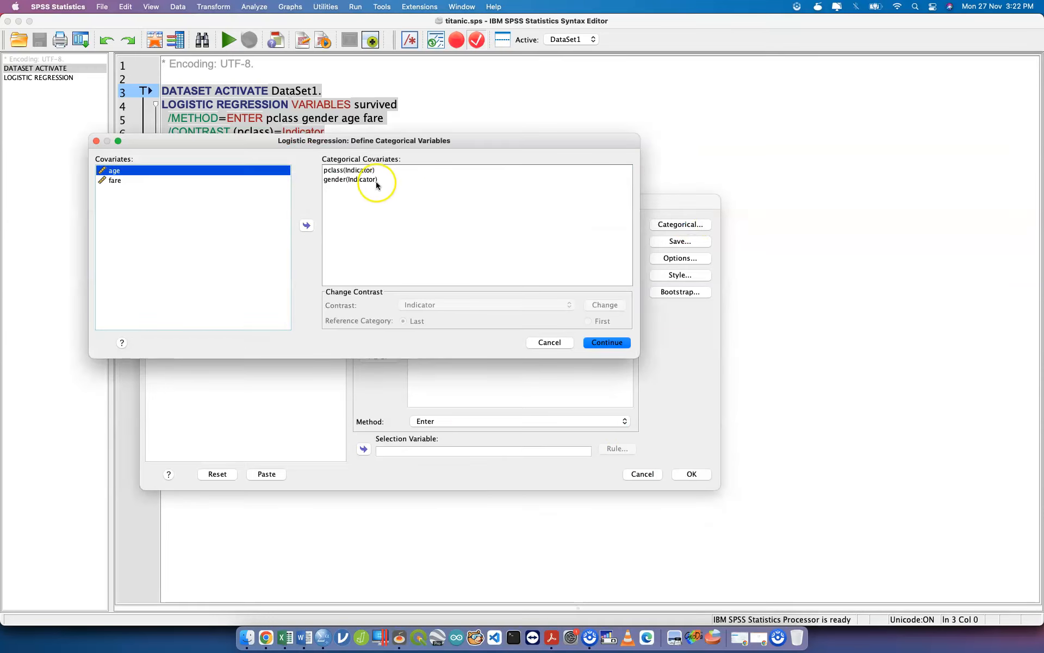
{"action": "left_click", "coordinate": [367, 180]}
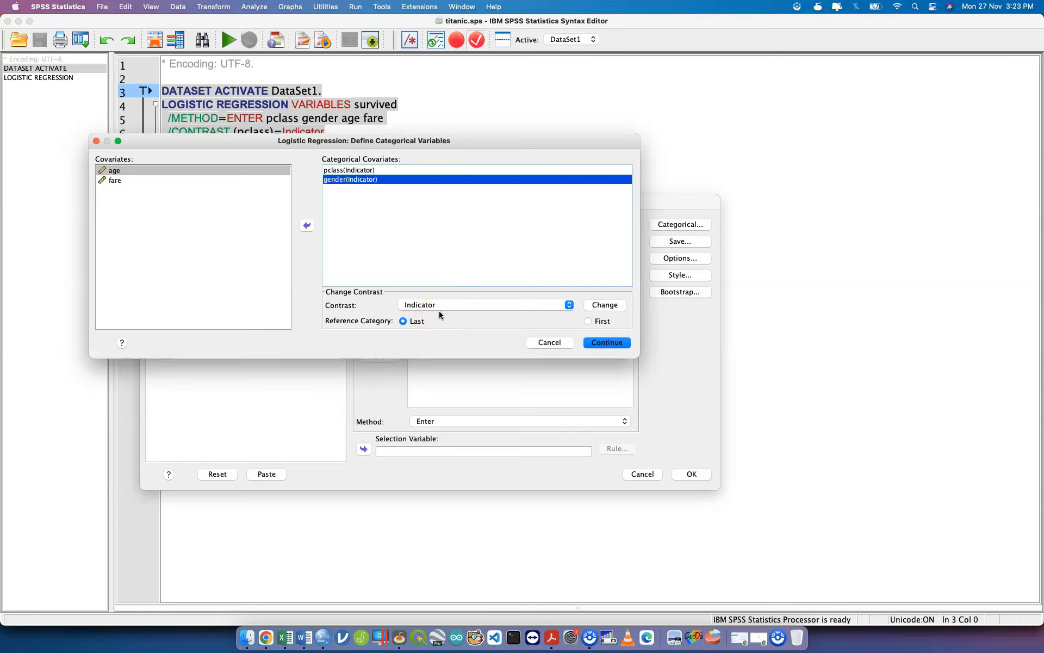
{"action": "left_click", "coordinate": [369, 170]}
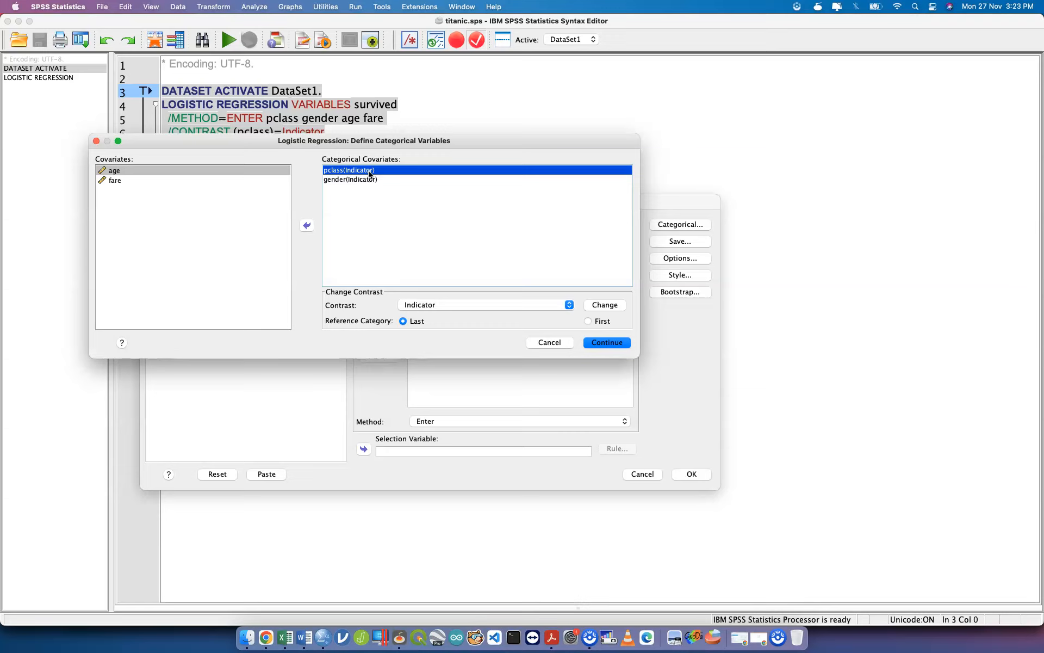
{"action": "left_click", "coordinate": [549, 342]}
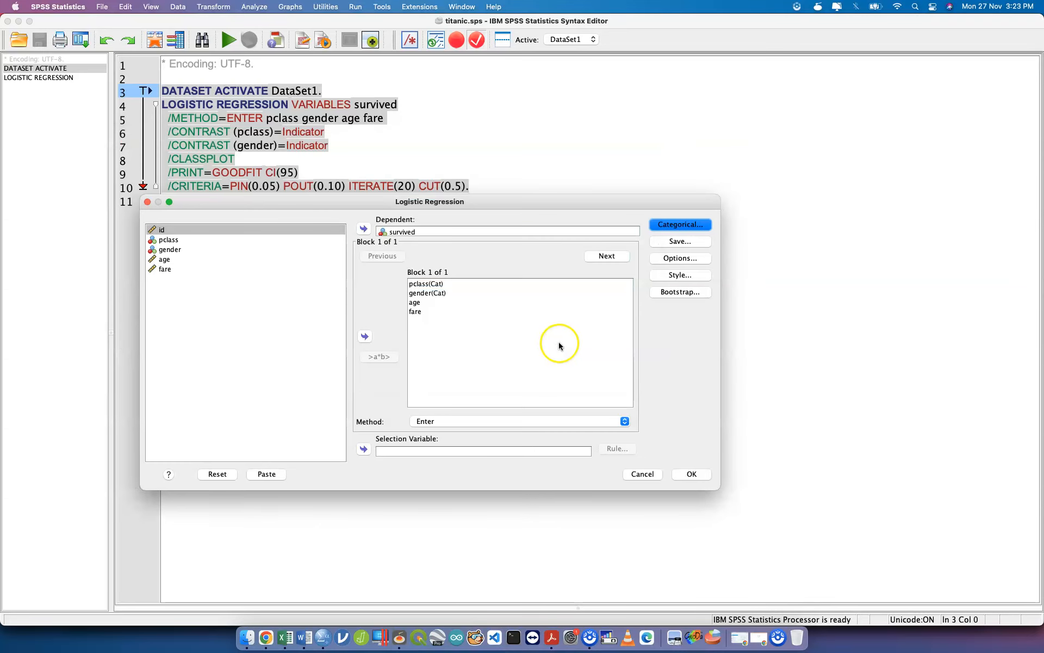
{"action": "left_click", "coordinate": [642, 474]}
- Examine the odds ratios and significance of pclass, gender and age in the Block 1 Variables in the Equation output
{"action": "key", "text": "ctrl+Up"}
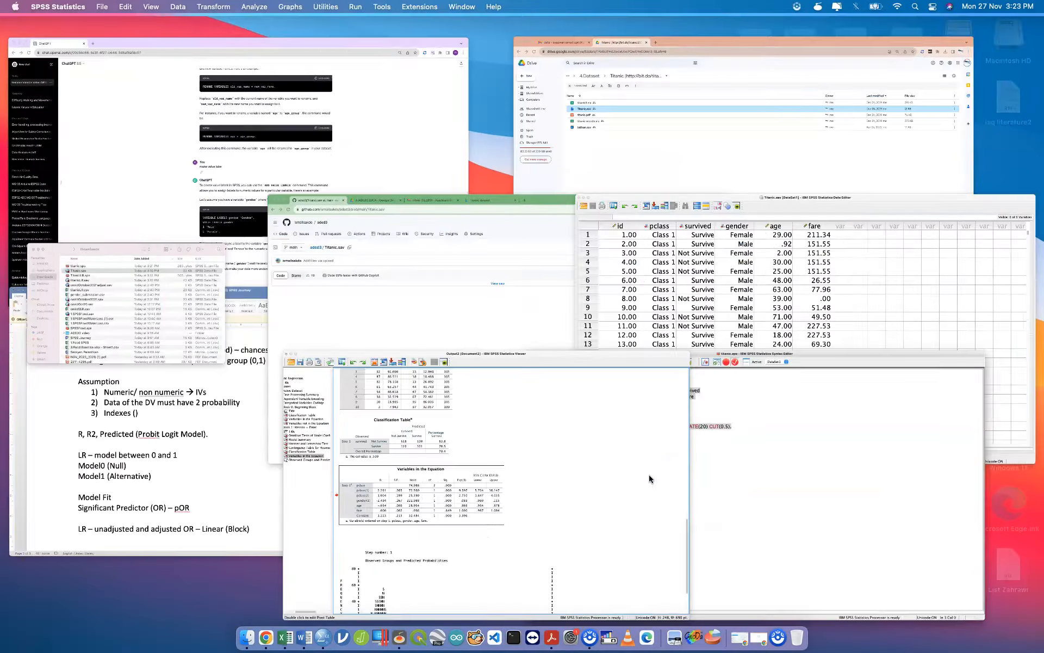
{"action": "left_click", "coordinate": [648, 474]}
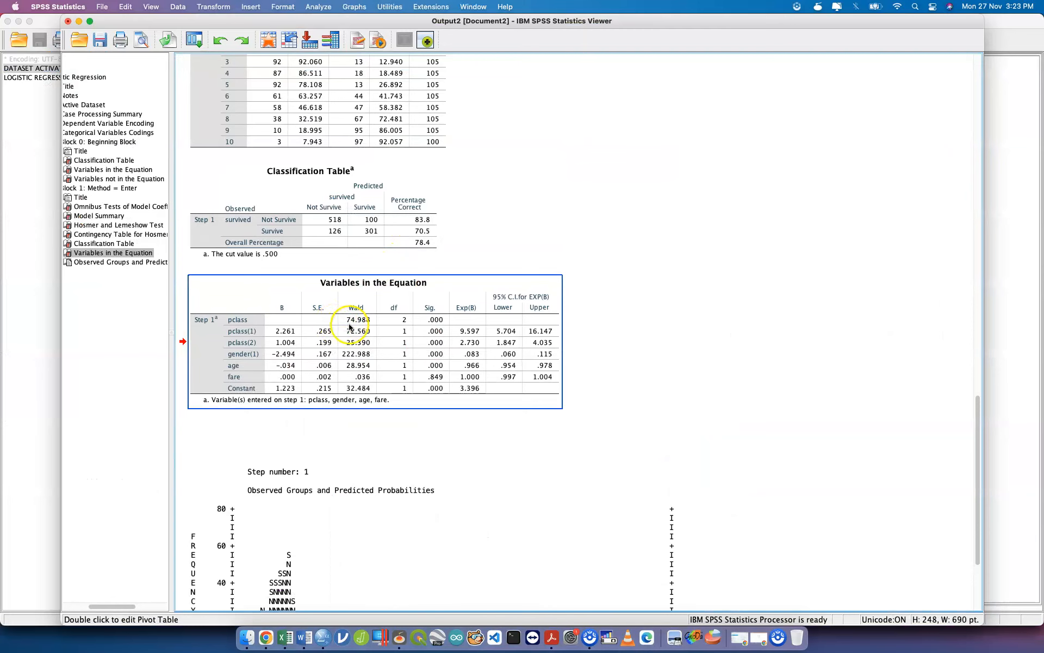
{"action": "left_click", "coordinate": [350, 327]}
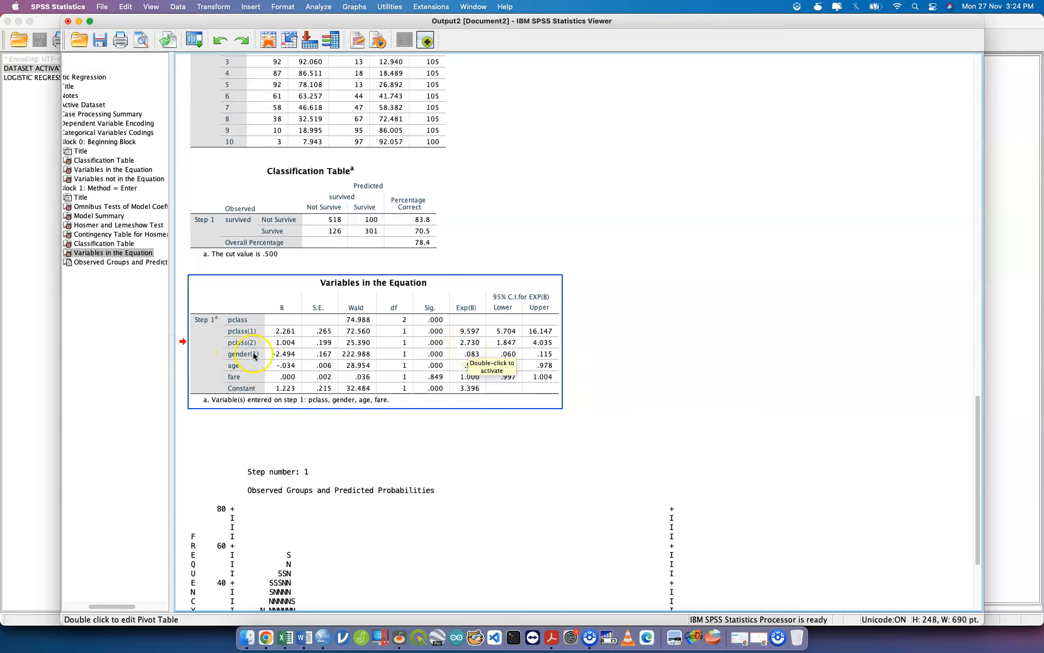
{"action": "left_click", "coordinate": [474, 361]}
{"action": "left_click", "coordinate": [469, 359]}
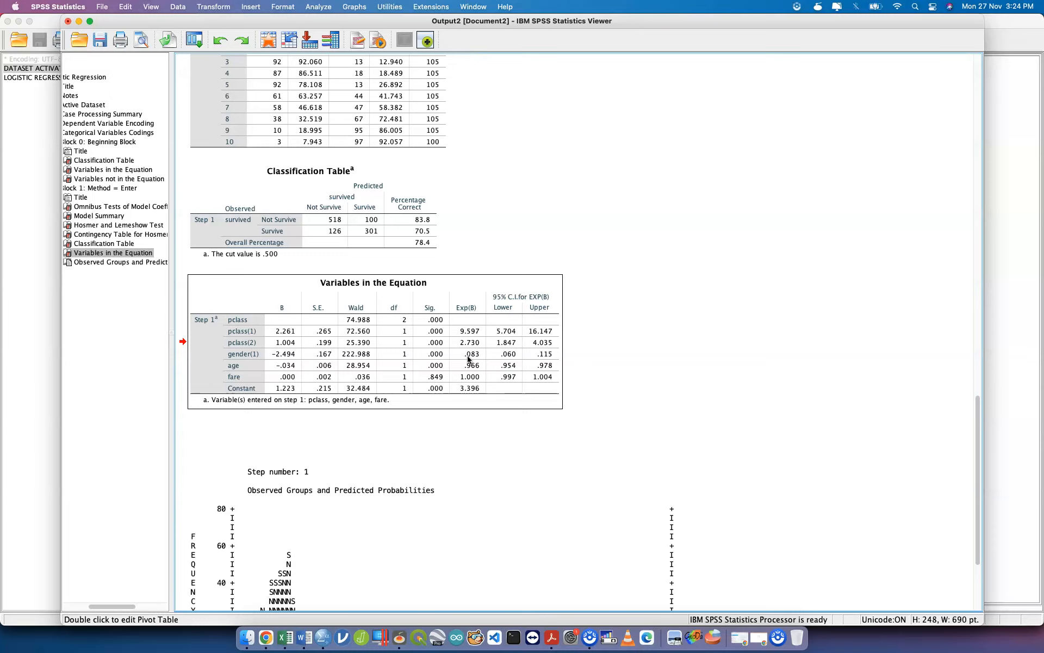
{"action": "left_click", "coordinate": [444, 365]}
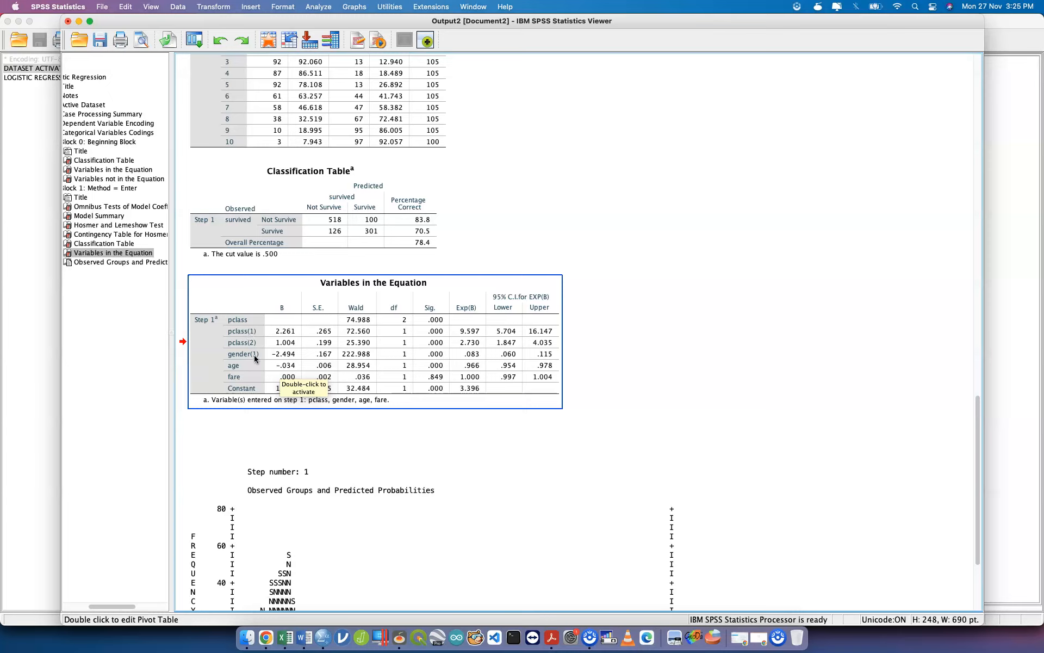
- Reopen the binary logistic regression setup from the titanic.sps syntax window and reset all its settings
{"action": "key", "text": "ctrl+Up"}
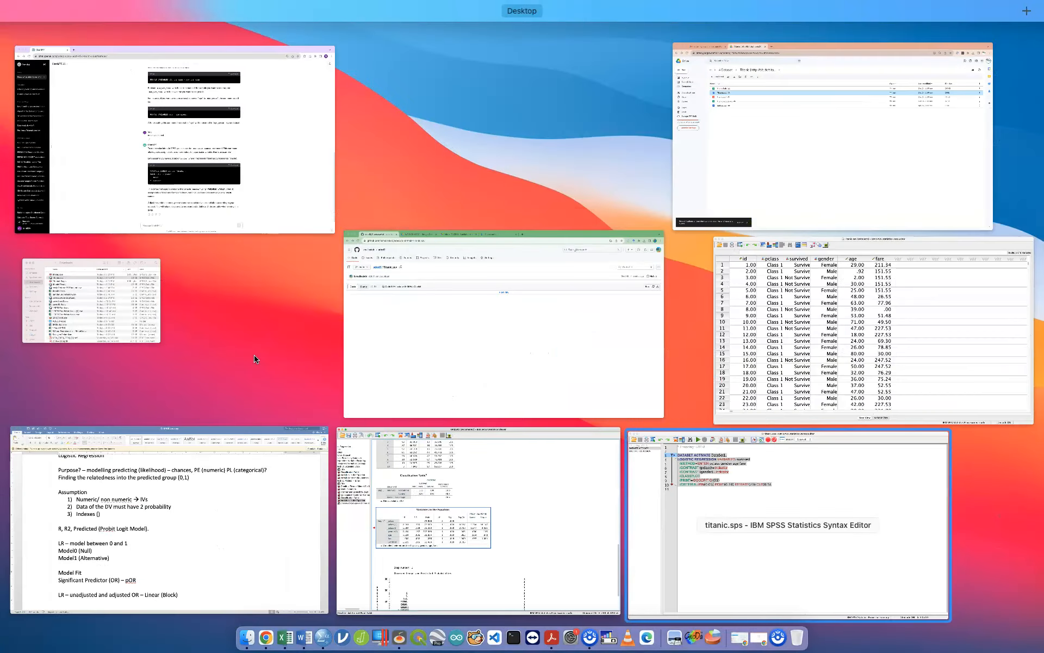
{"action": "left_click", "coordinate": [707, 478]}
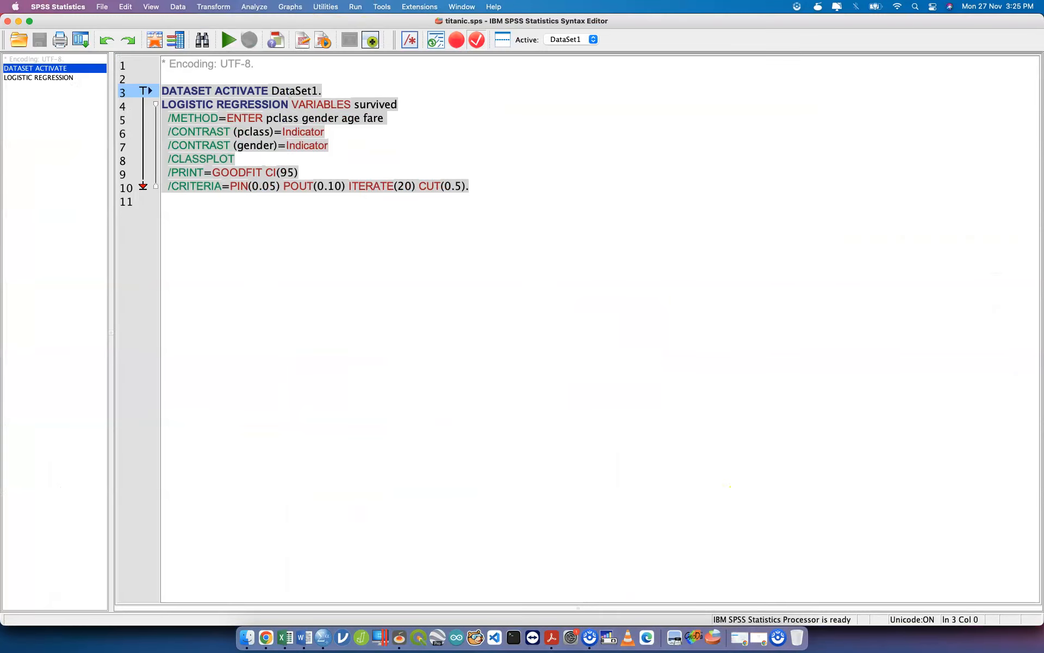
{"action": "left_click", "coordinate": [249, 7]}
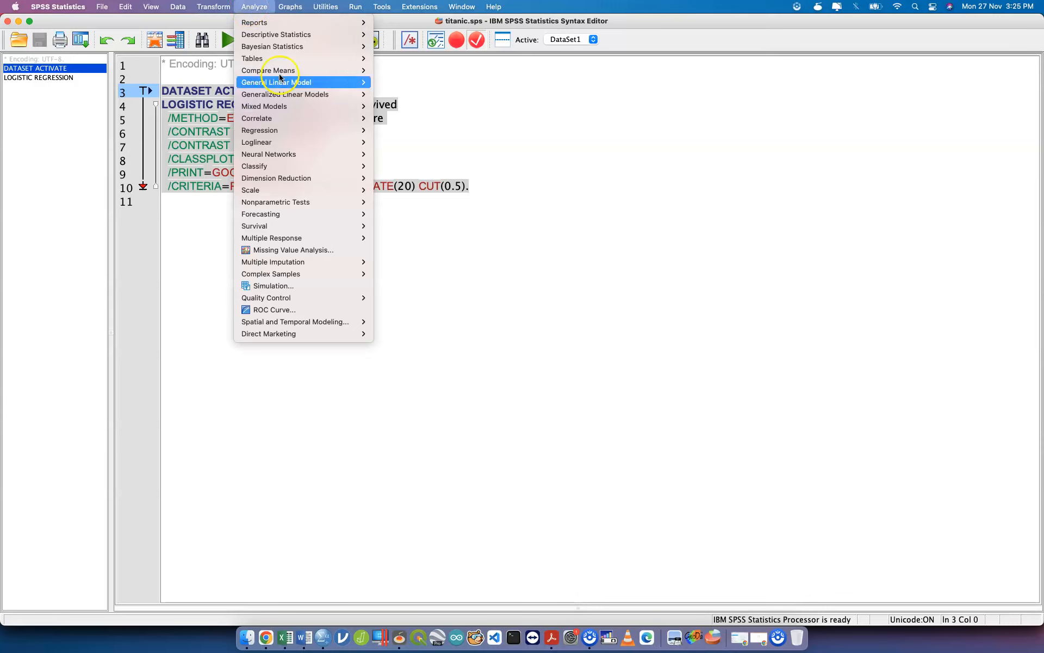
{"action": "mouse_move", "coordinate": [313, 118]}
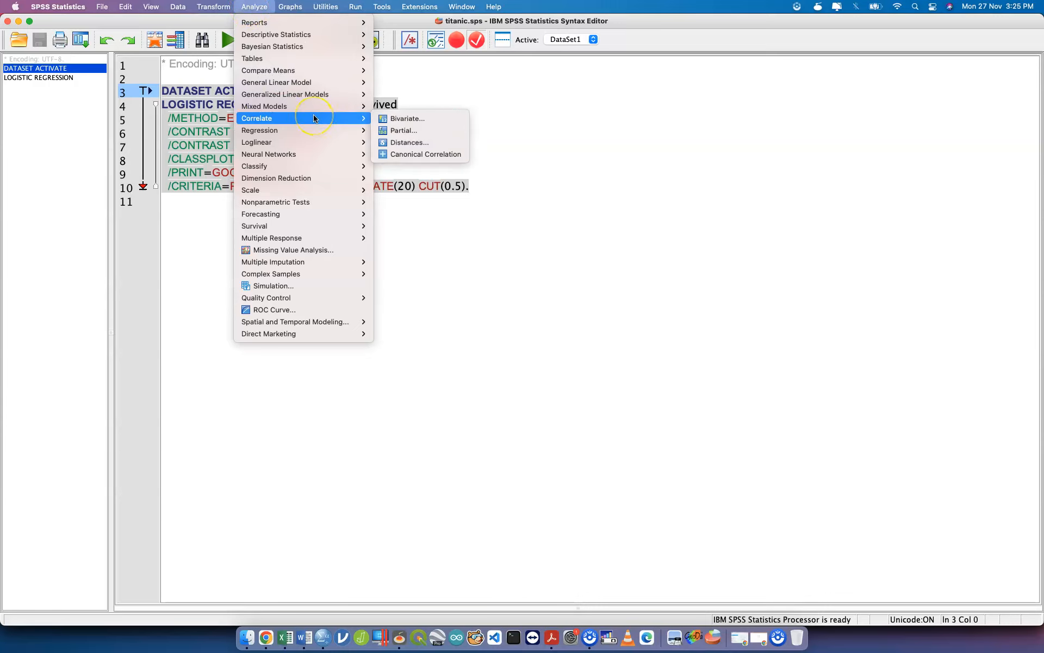
{"action": "mouse_move", "coordinate": [351, 134]}
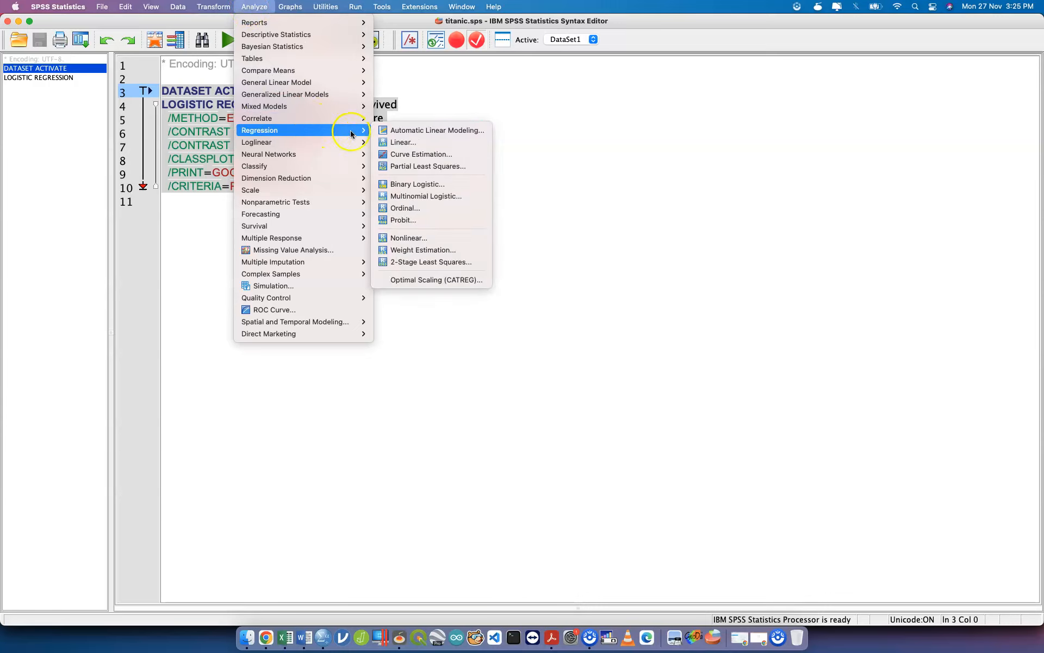
{"action": "left_click", "coordinate": [420, 184]}
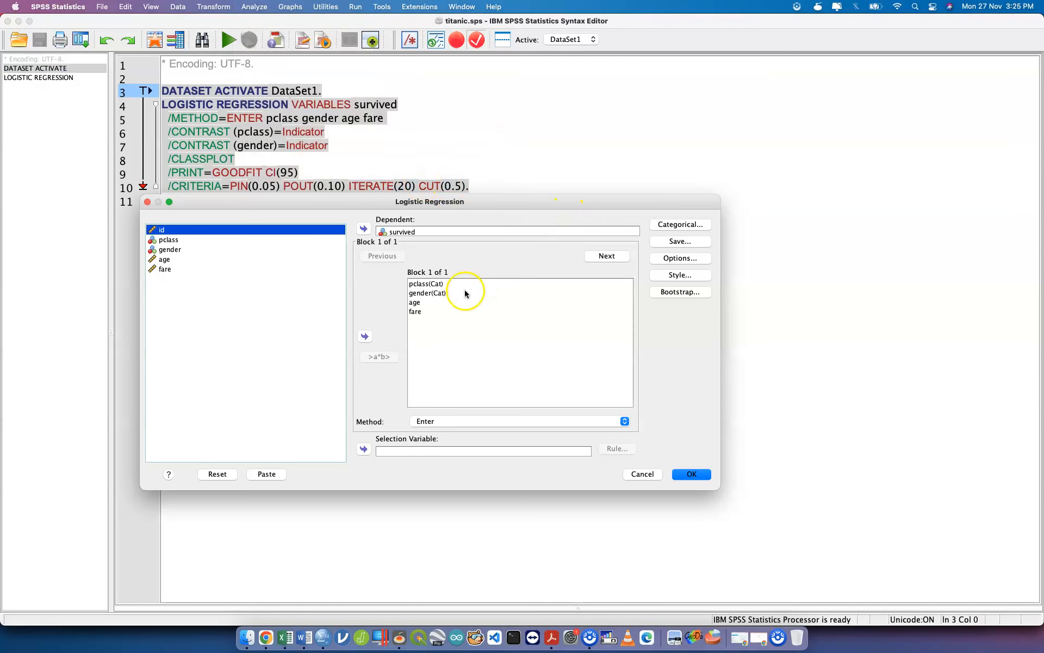
{"action": "left_click", "coordinate": [218, 474]}
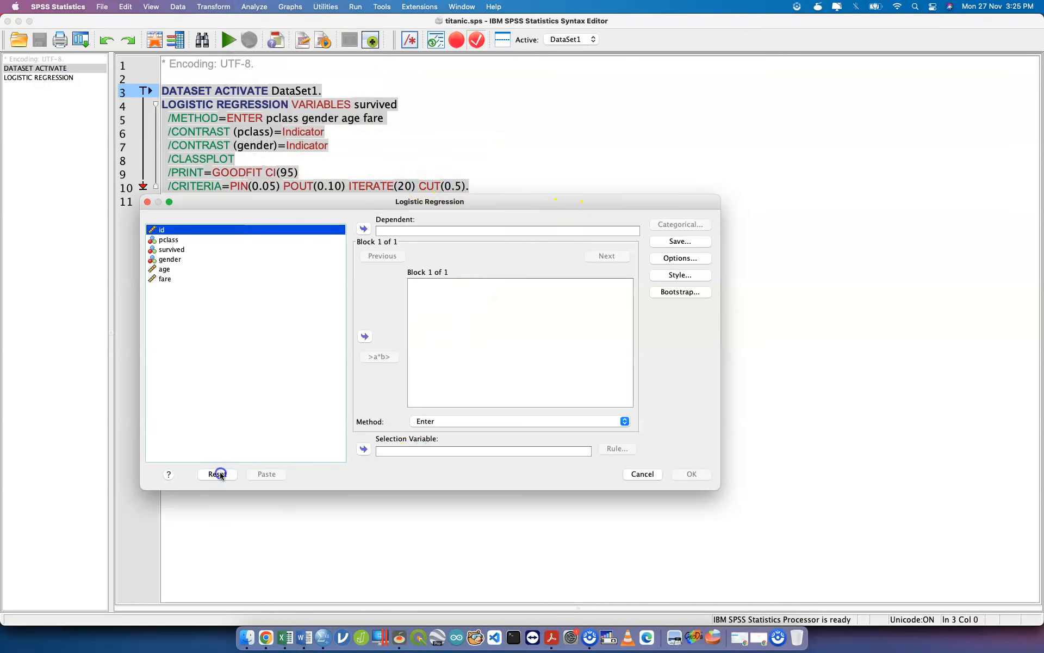
- Set survived as the dependent variable and add pclass, gender, age and fare as Block 1 covariates
{"action": "left_click", "coordinate": [175, 242]}
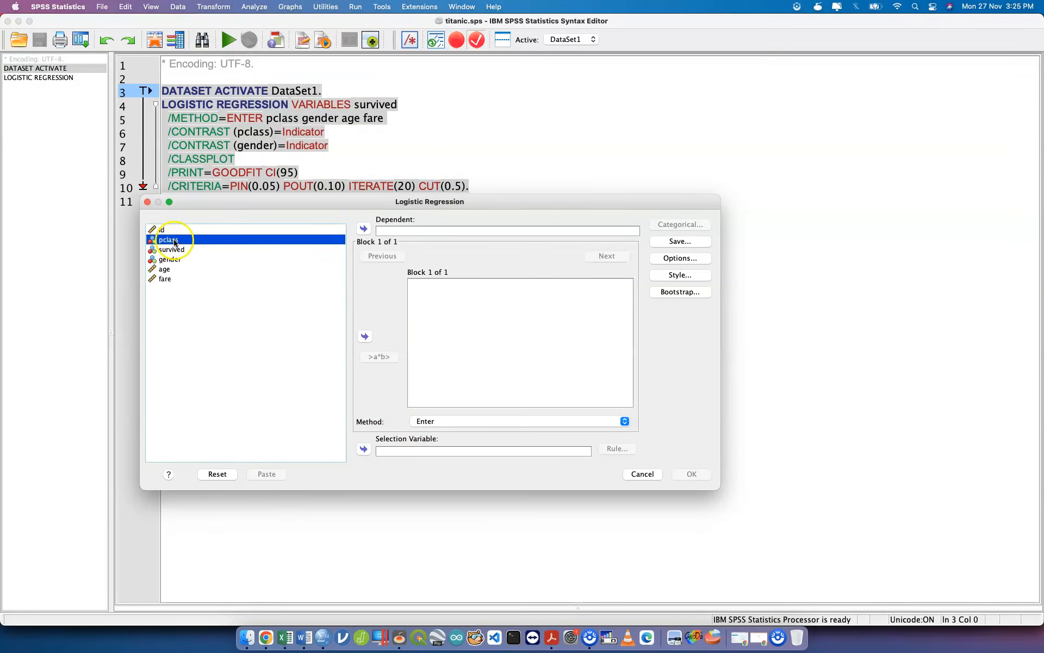
{"action": "left_click", "coordinate": [207, 249]}
{"action": "left_click", "coordinate": [366, 230]}
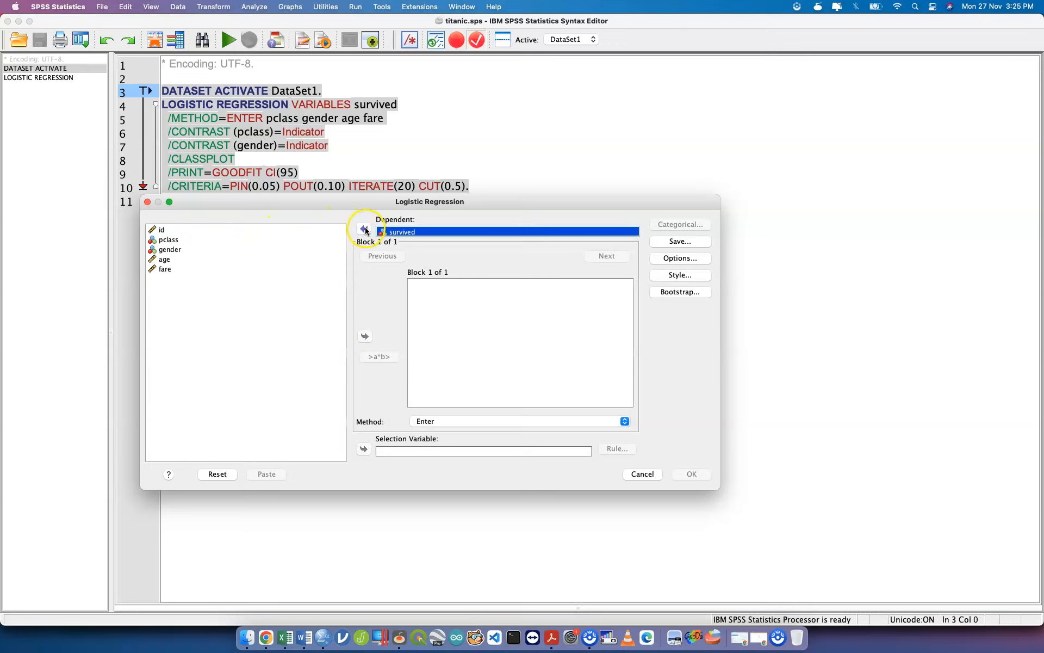
{"action": "left_click", "coordinate": [231, 240]}
{"action": "left_click_drag", "start_coordinate": [231, 244], "coordinate": [239, 268]}
{"action": "left_click", "coordinate": [364, 336]}
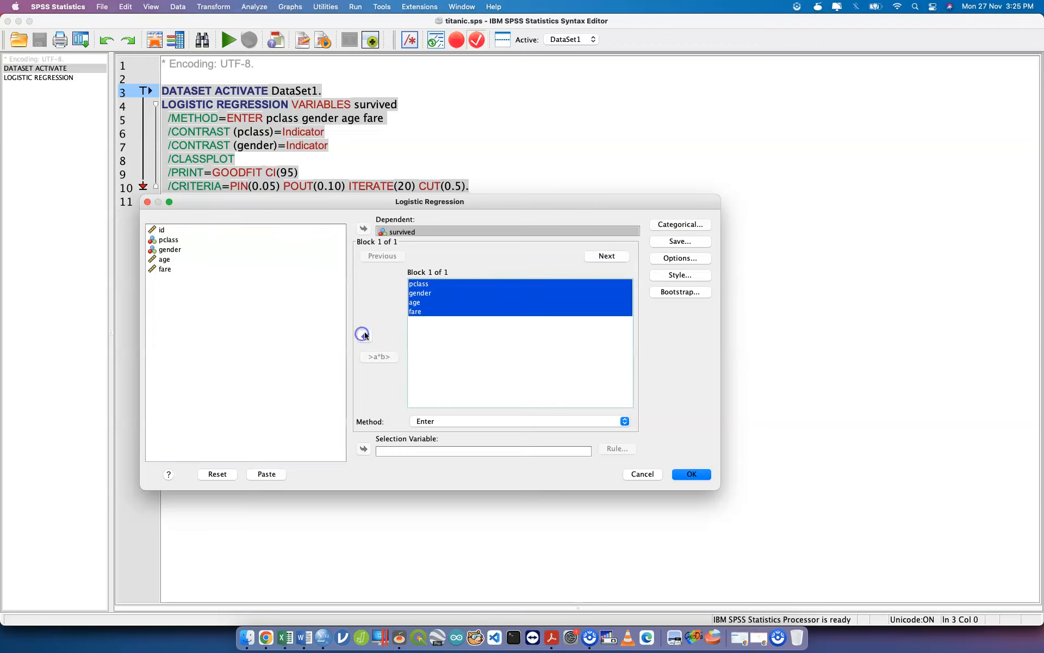
- Define pclass and gender as categorical covariates of the logistic regression
{"action": "left_click", "coordinate": [704, 224]}
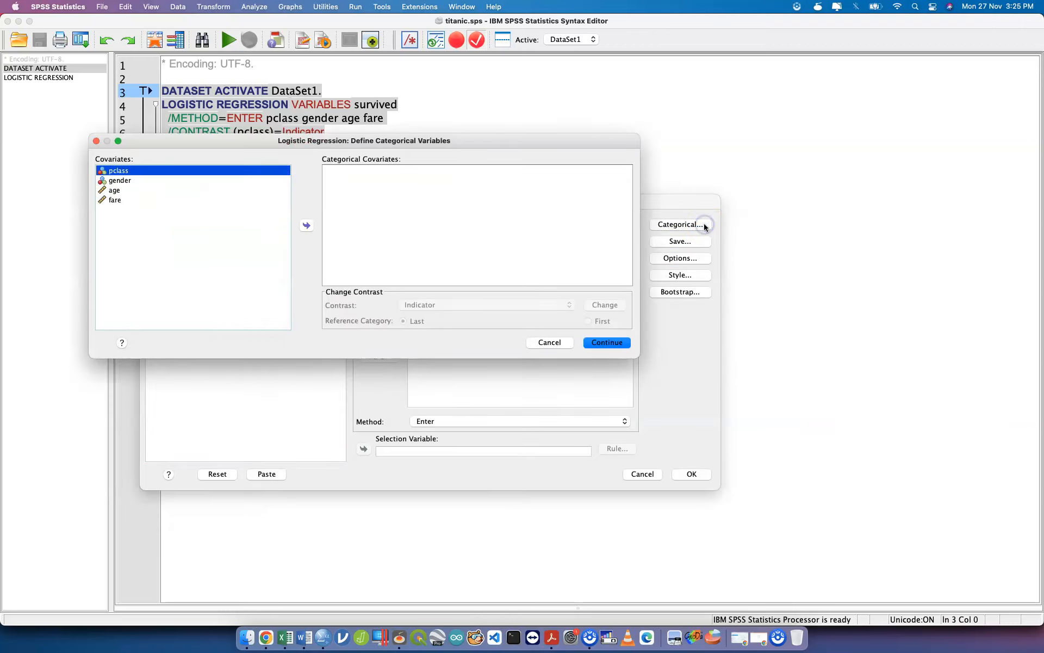
{"action": "left_click", "coordinate": [308, 226]}
{"action": "left_click", "coordinate": [232, 170]}
{"action": "left_click", "coordinate": [302, 225]}
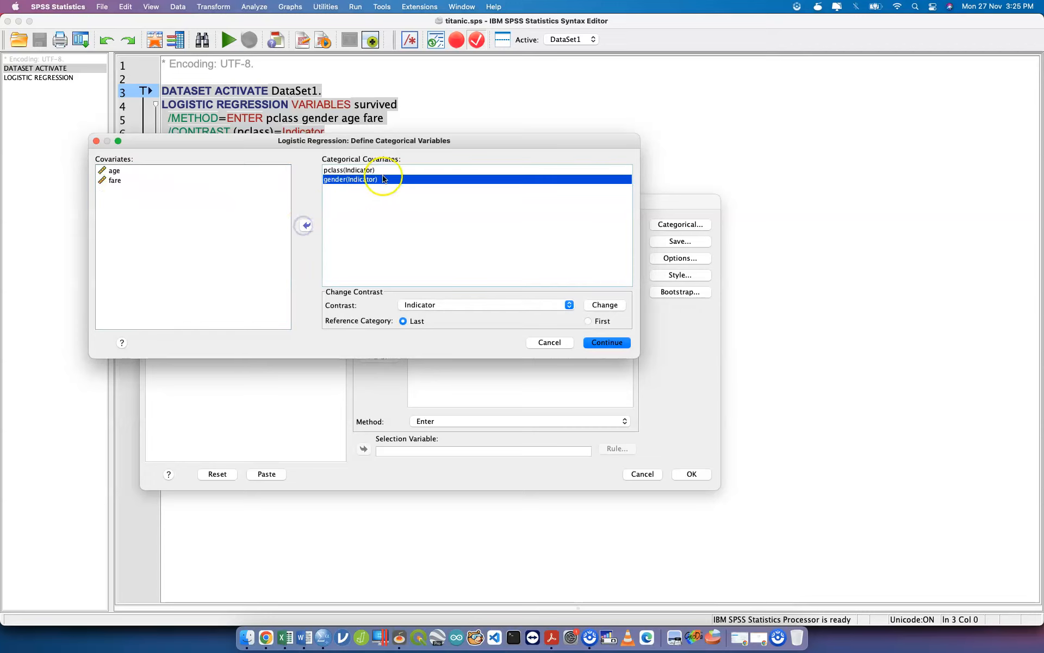
- Change the reference category of pclass's Indicator contrast to First
{"action": "left_click", "coordinate": [380, 170]}
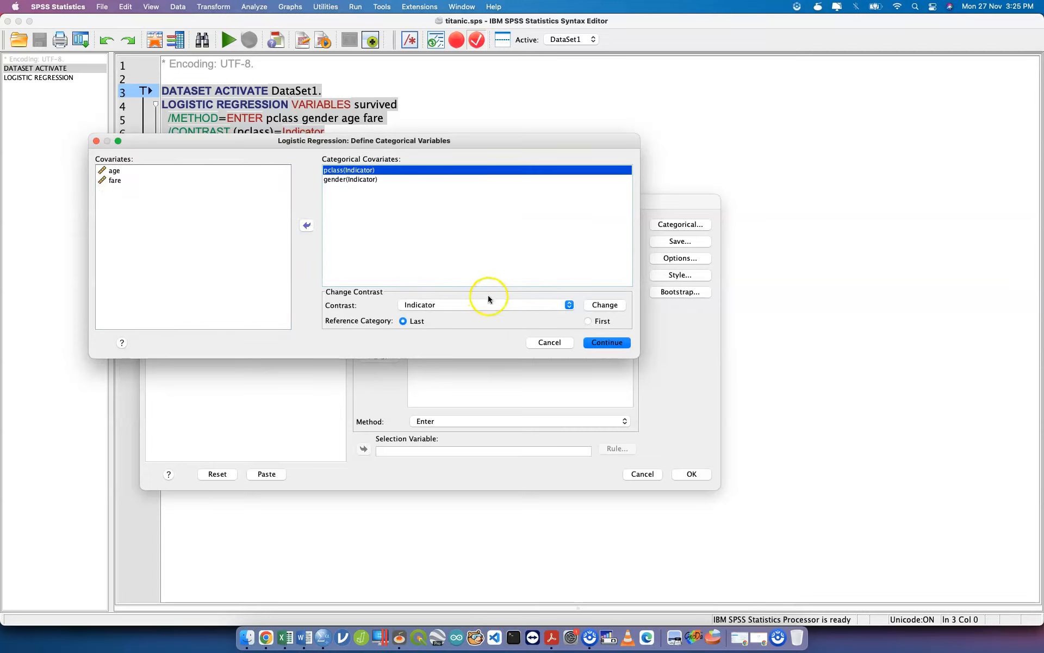
{"action": "left_click", "coordinate": [589, 322]}
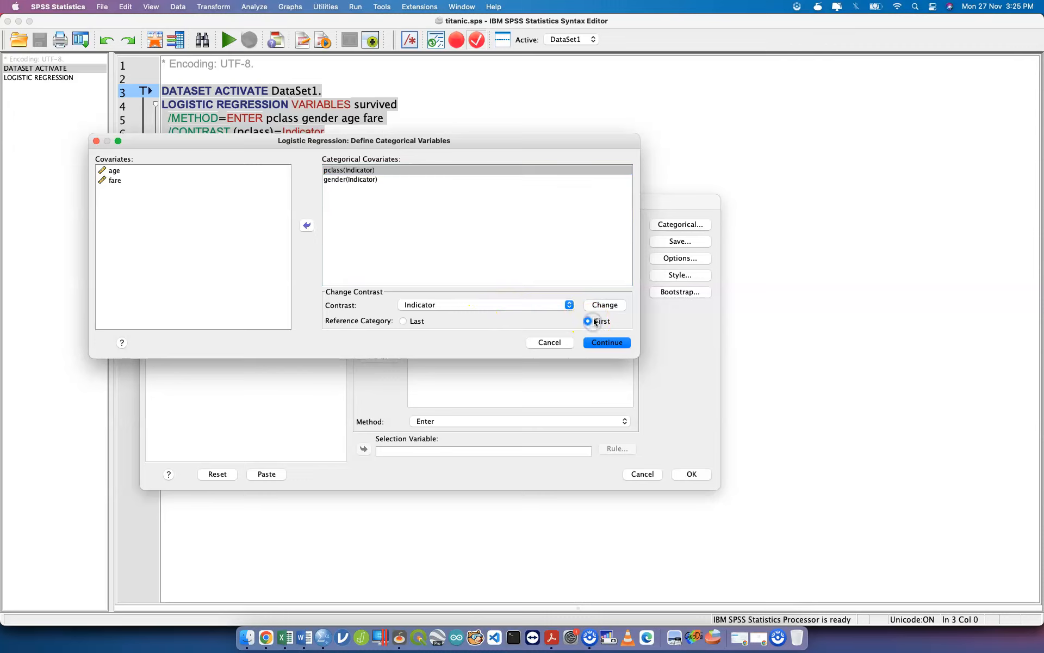
{"action": "left_click", "coordinate": [611, 308]}
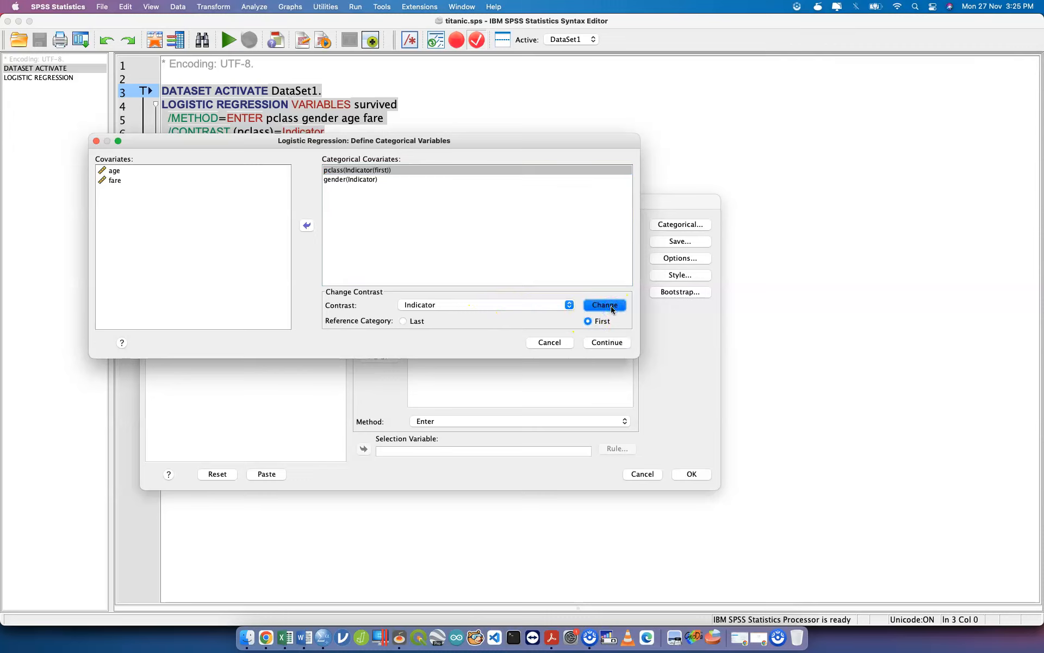
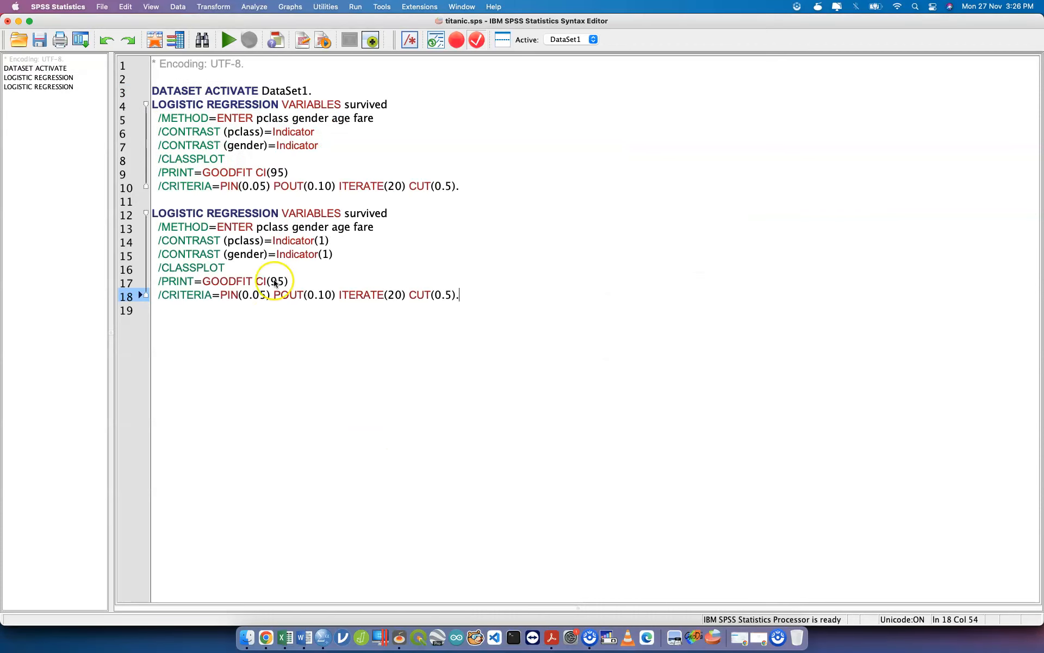
- Compare the two LOGISTIC REGRESSION commands in titanic.sps, focusing on the pclass contrast in the second one
{"action": "left_click_drag", "start_coordinate": [485, 189], "coordinate": [149, 87]}
{"action": "left_click_drag", "start_coordinate": [473, 285], "coordinate": [153, 203]}
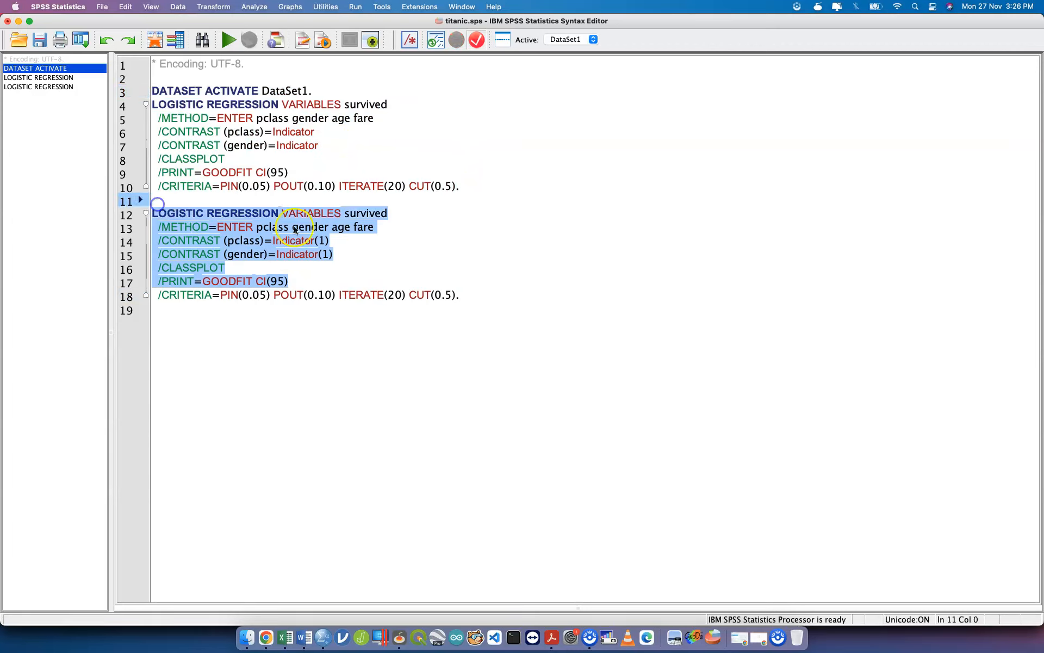
{"action": "left_click", "coordinate": [325, 239]}
{"action": "double_click", "coordinate": [293, 241]}
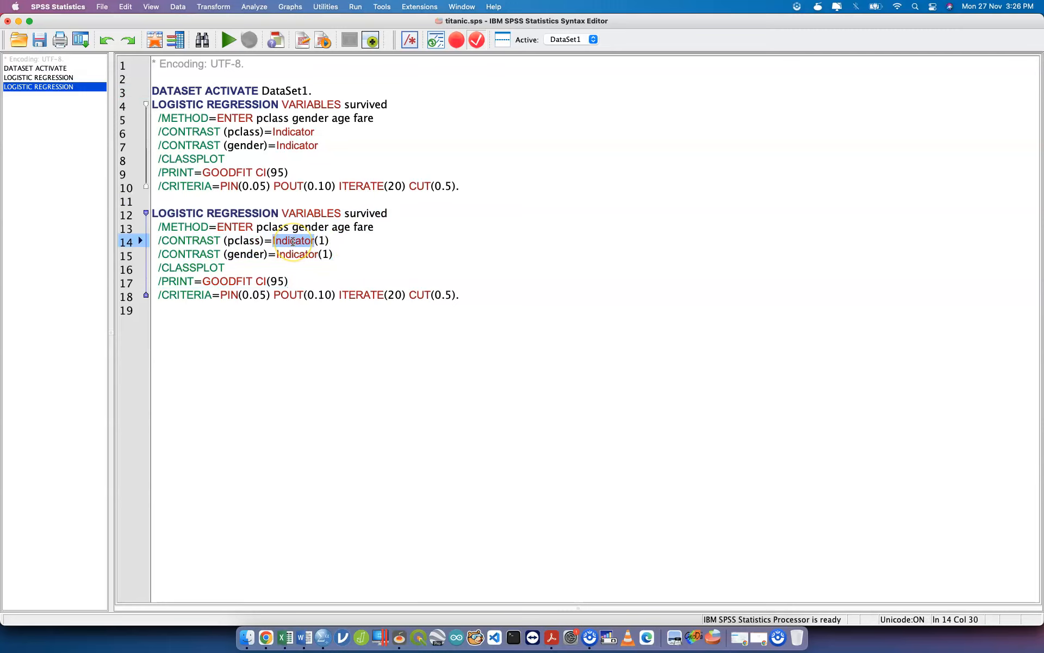
- Run the second LOGISTIC REGRESSION command in titanic.sps and examine its Block 1 Variables in the Equation table
{"action": "left_click_drag", "start_coordinate": [508, 303], "coordinate": [137, 214]}
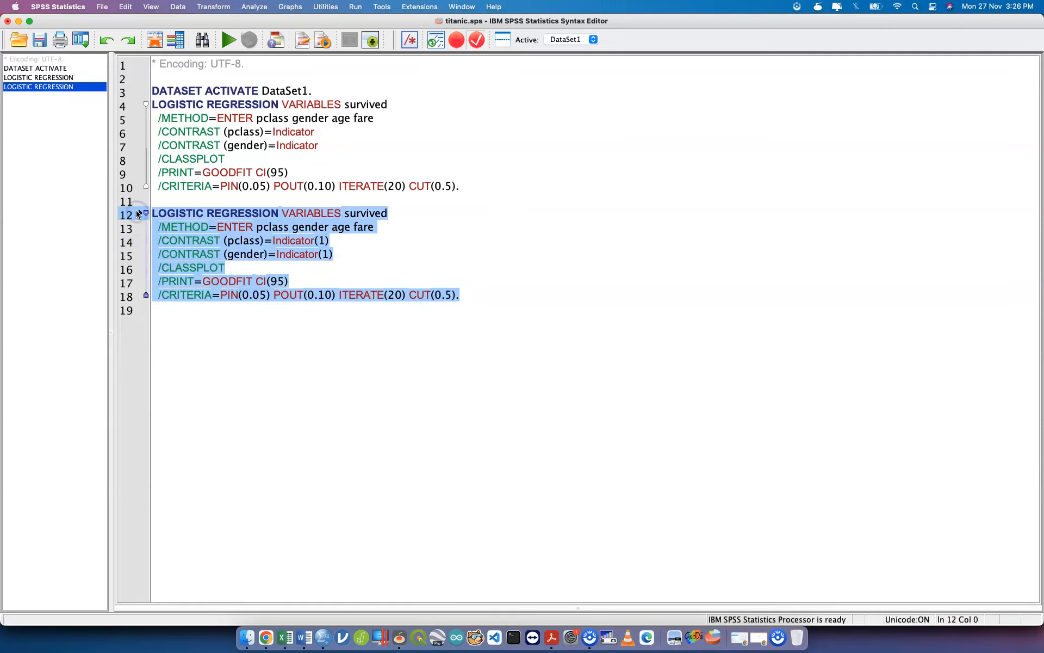
{"action": "key", "text": "super+r"}
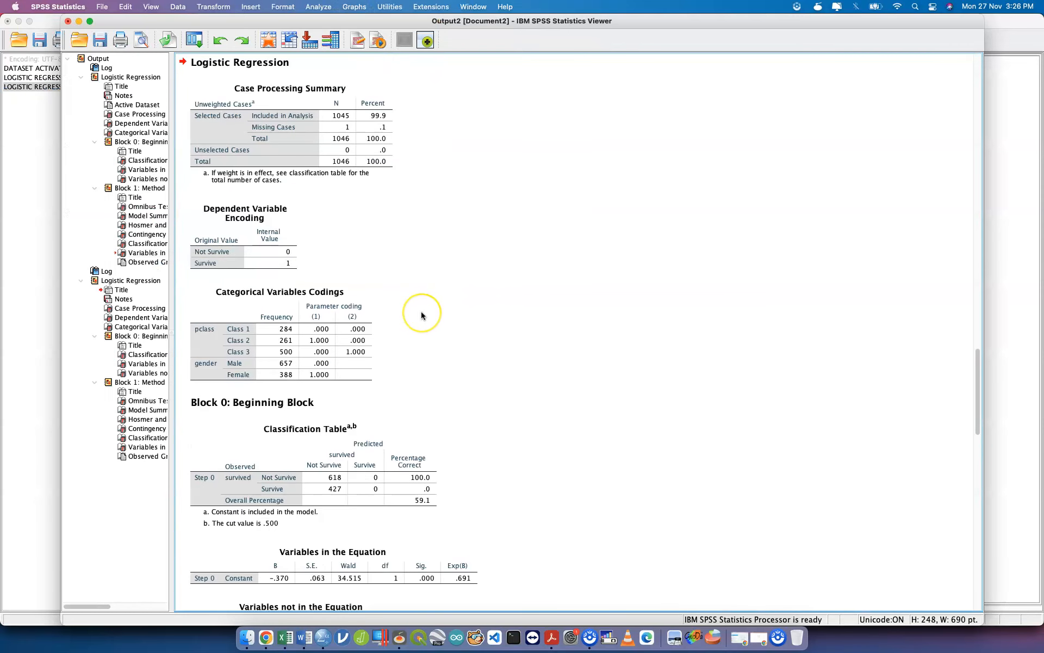
{"action": "scroll", "coordinate": [421, 311], "scroll_direction": "down", "scroll_amount": 6}
{"action": "scroll", "coordinate": [421, 311], "scroll_direction": "down", "scroll_amount": 10}
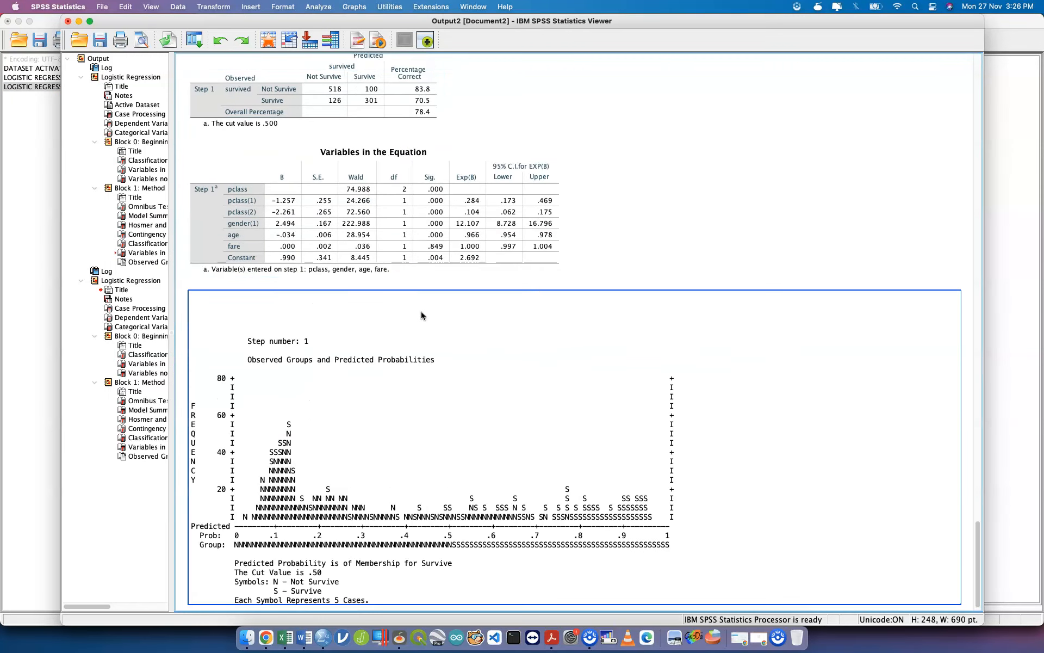
{"action": "left_click", "coordinate": [294, 282]}
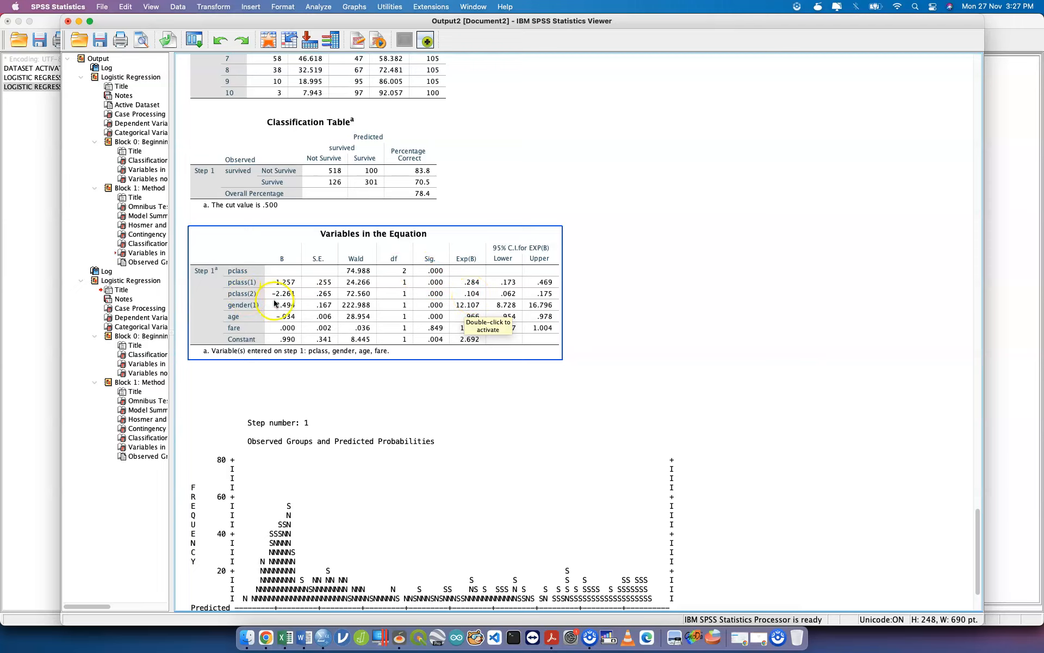
{"action": "left_click", "coordinate": [630, 326]}
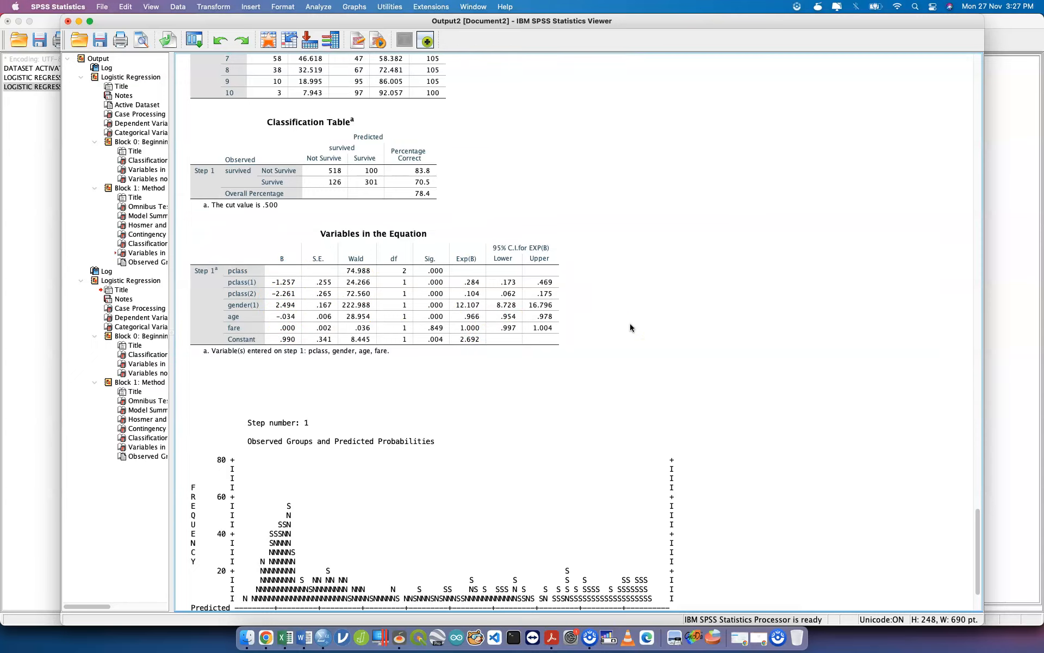
{"action": "left_click", "coordinate": [467, 302]}
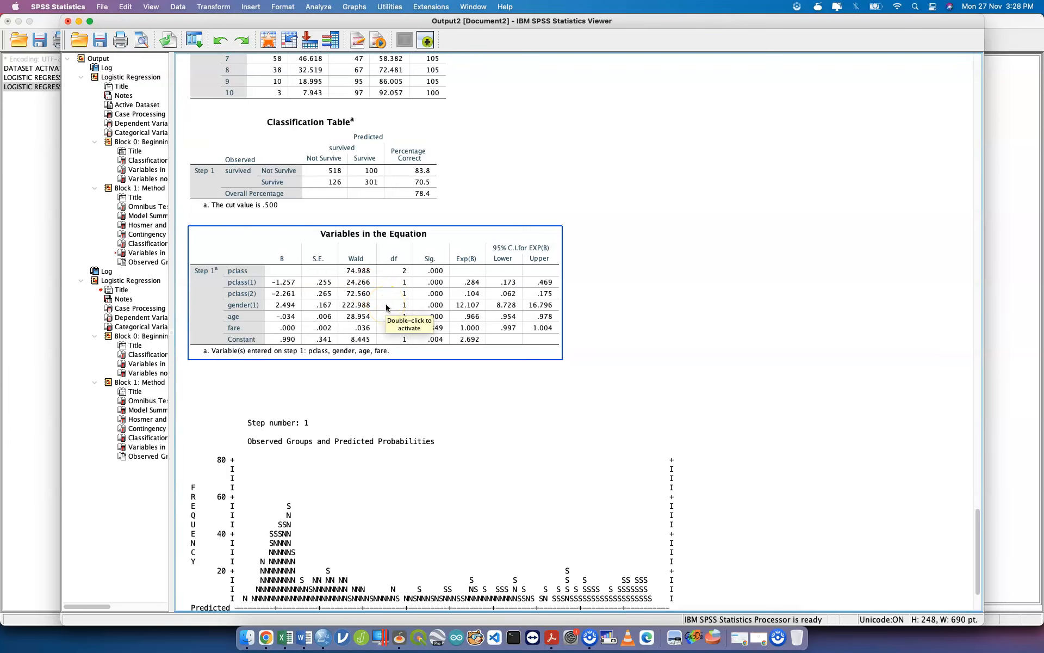
- Return to titanic.sps, reopen the Binary Logistic regression setup and remove fare and age from the Block 1 covariates
{"action": "key", "text": "ctrl+Up"}
{"action": "key", "text": "Down"}
{"action": "key", "text": "Right"}
{"action": "key", "text": "Return"}
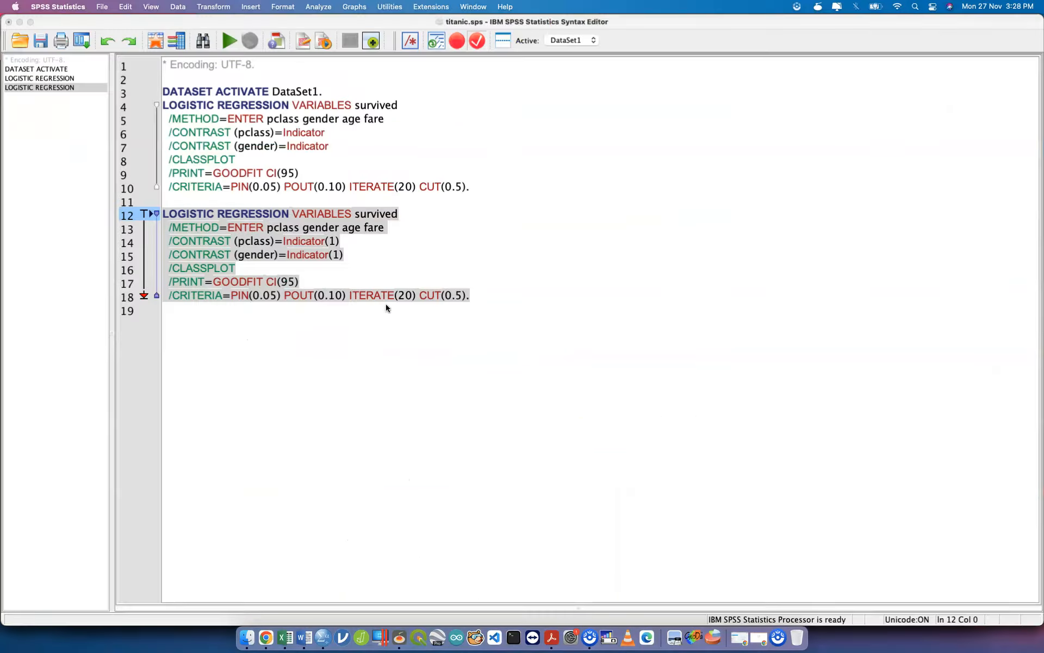
{"action": "left_click", "coordinate": [254, 6]}
{"action": "mouse_move", "coordinate": [318, 146]}
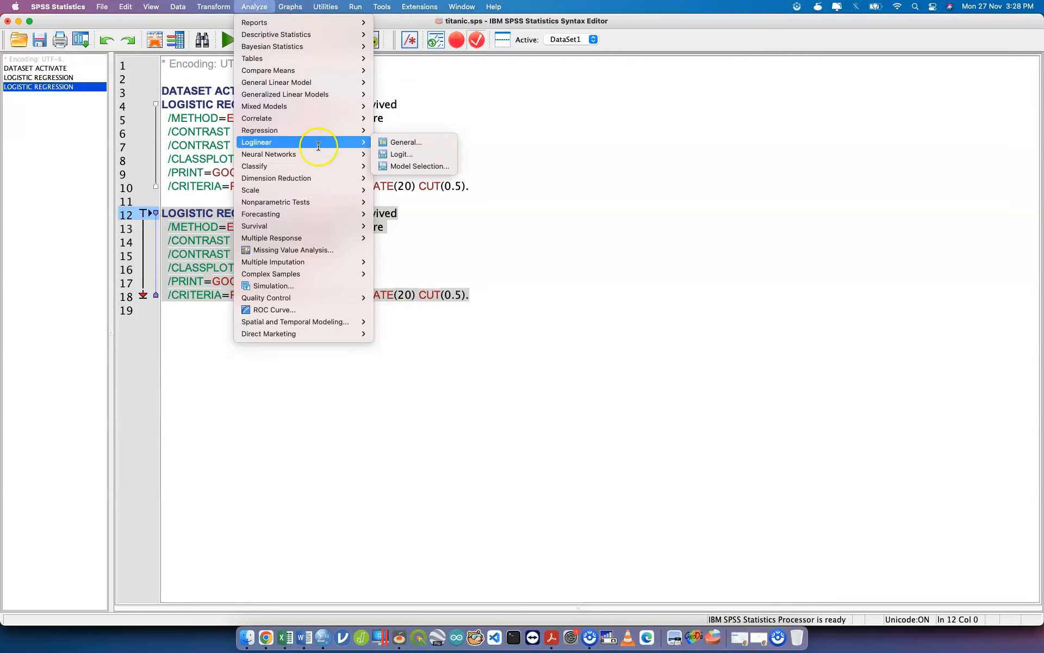
{"action": "mouse_move", "coordinate": [351, 130]}
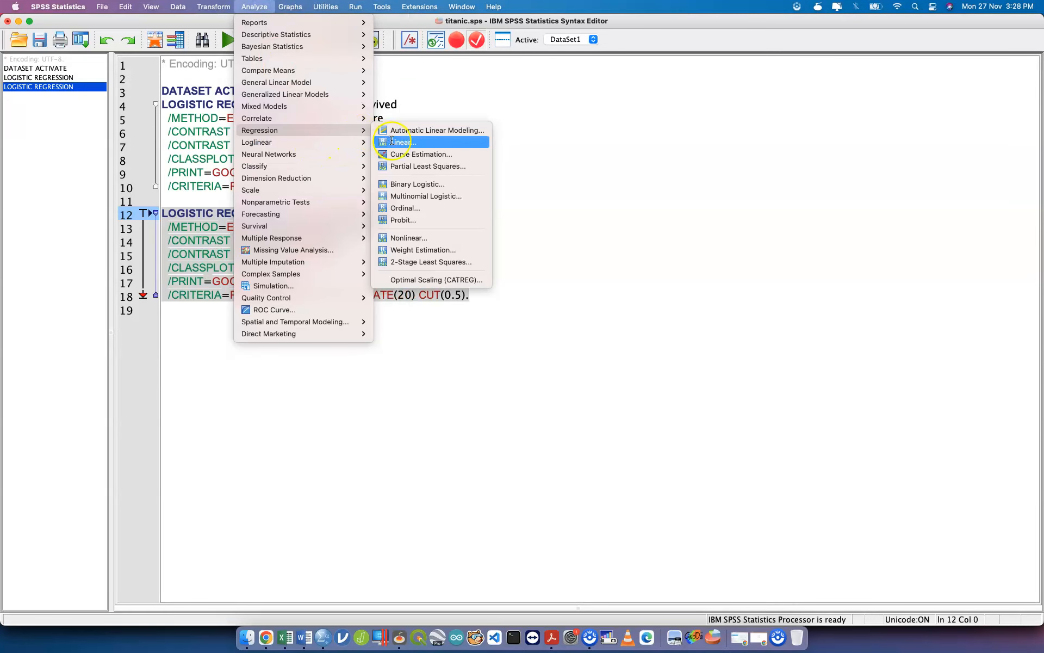
{"action": "left_click", "coordinate": [433, 184]}
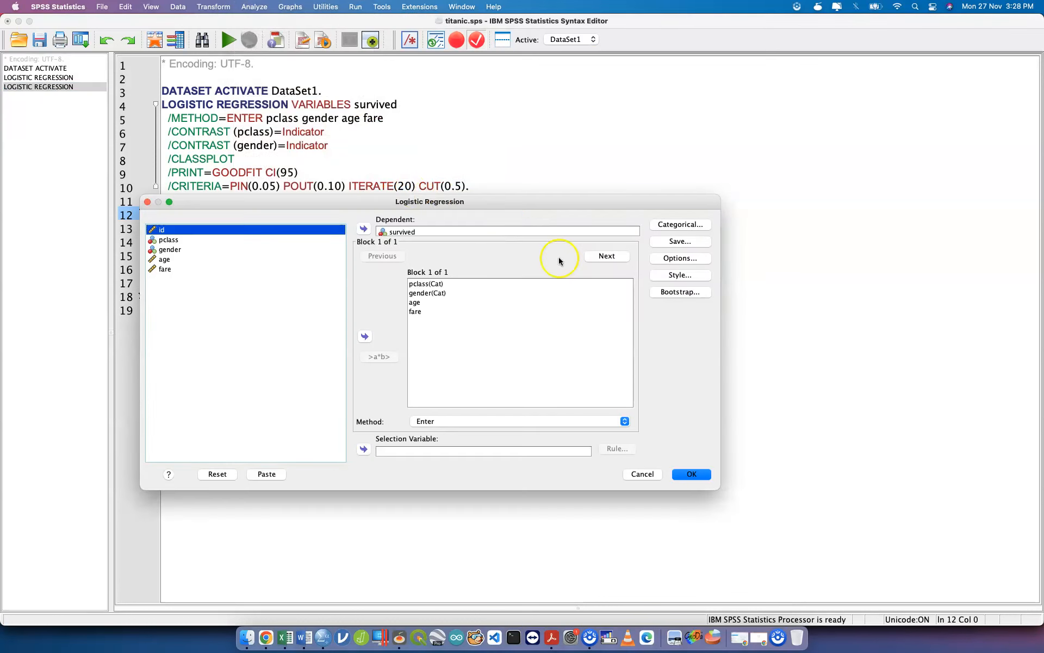
{"action": "left_click", "coordinate": [432, 312]}
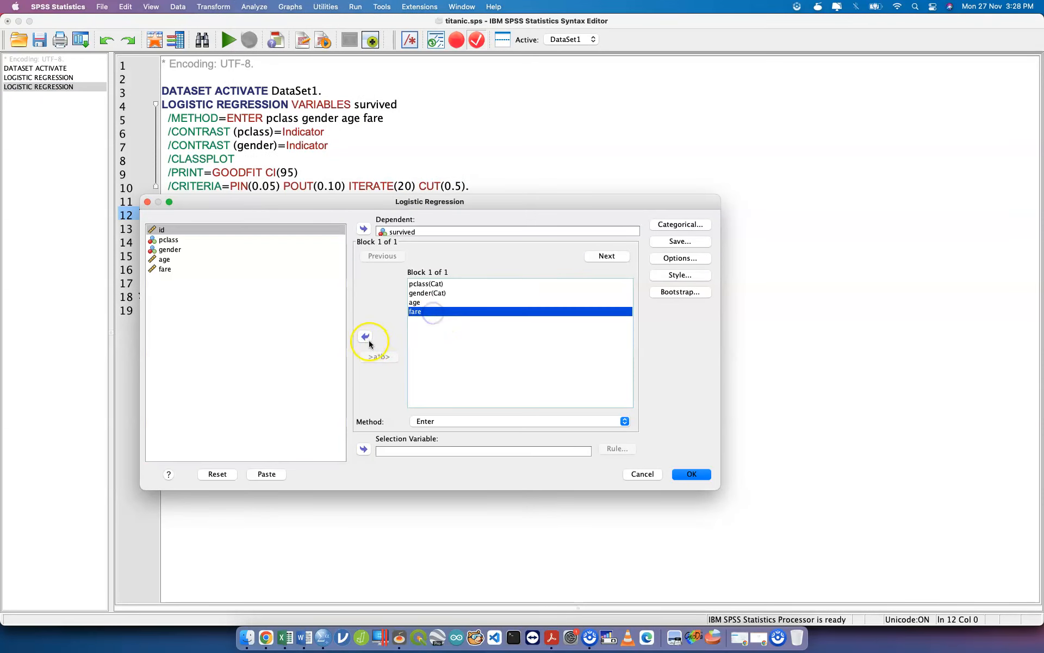
{"action": "left_click", "coordinate": [365, 337]}
{"action": "left_click", "coordinate": [430, 303]}
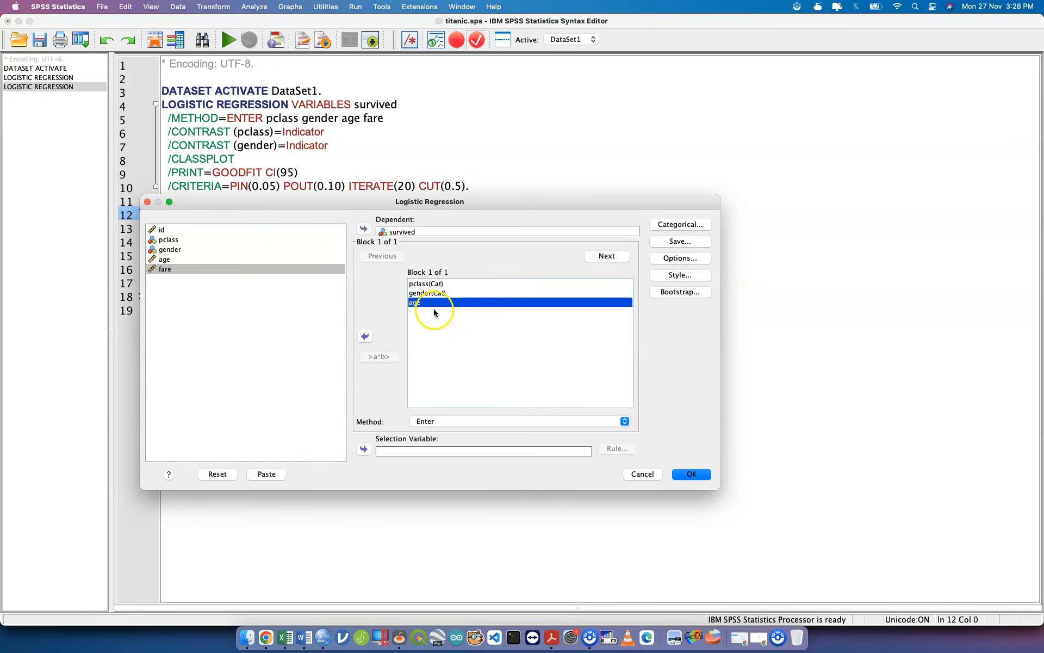
{"action": "left_click", "coordinate": [364, 336]}
- Paste the logistic regression with only pclass and gender into titanic.sps as a third command and run it
{"action": "left_click", "coordinate": [266, 475]}
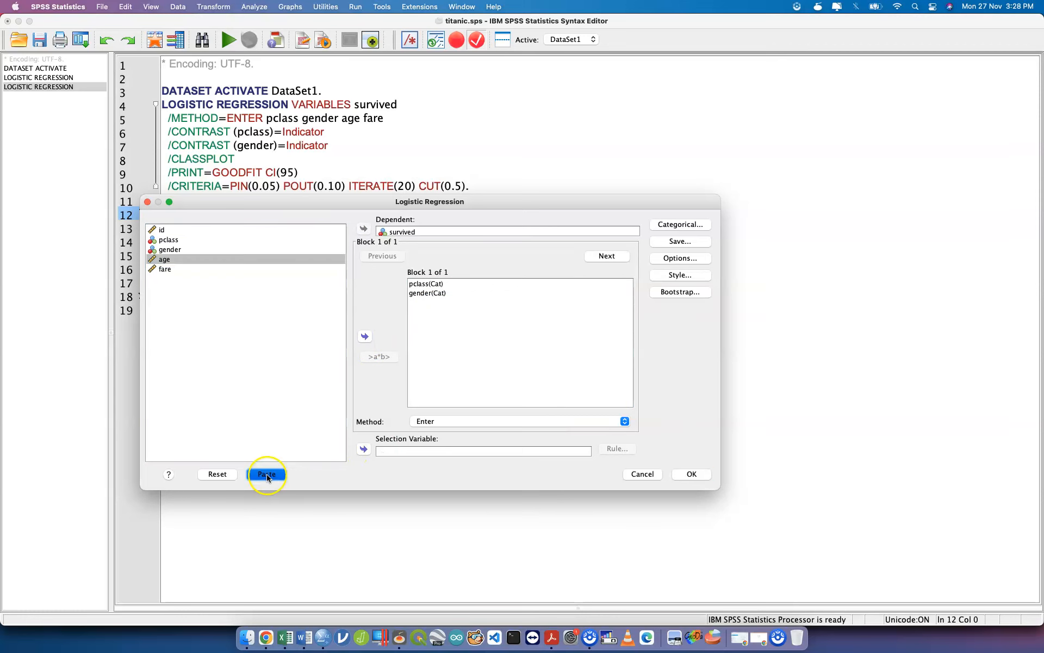
{"action": "left_click_drag", "start_coordinate": [491, 410], "coordinate": [128, 322]}
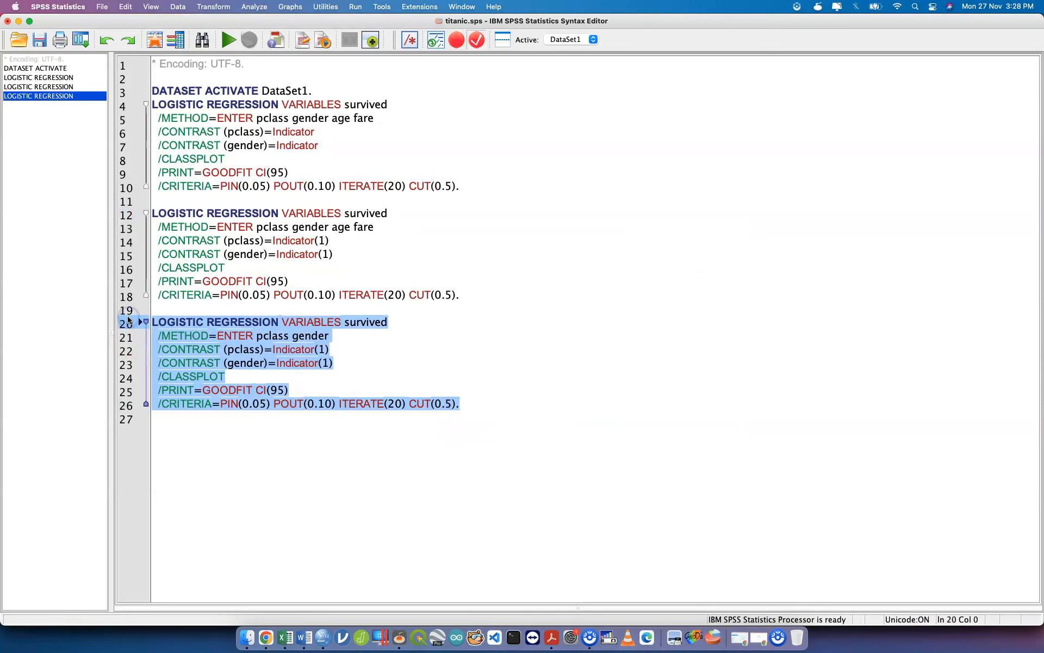
{"action": "key", "text": "super+r"}
- Compare the Exp(B) values in the Variables in the Equation tables of the pclass-gender model and the four-covariate model
{"action": "scroll", "coordinate": [492, 470], "scroll_direction": "down", "scroll_amount": 15}
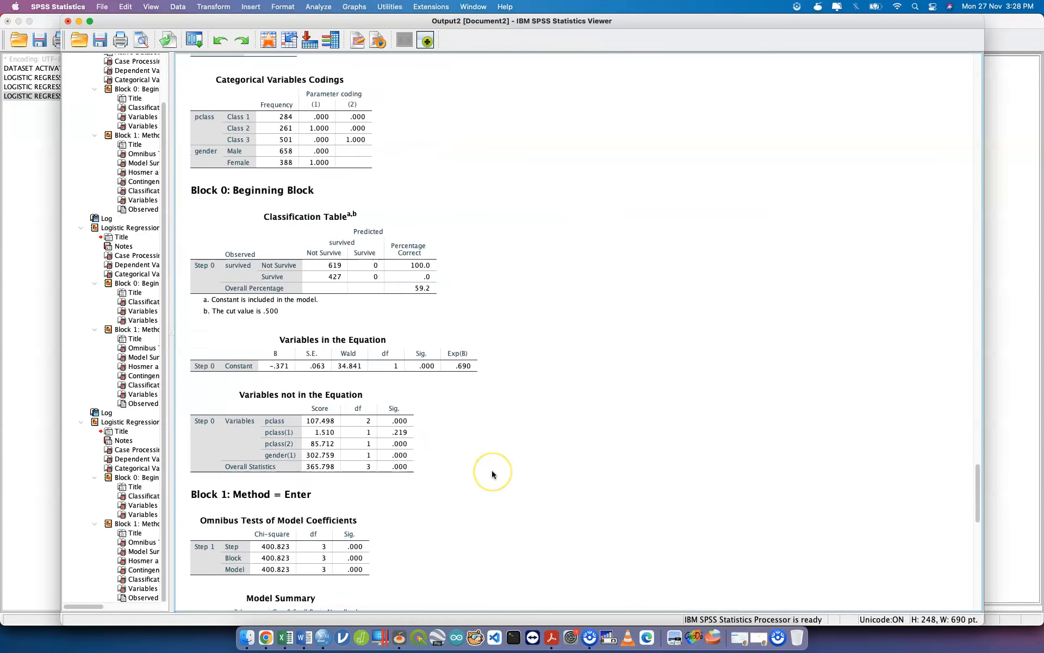
{"action": "left_click", "coordinate": [459, 227]}
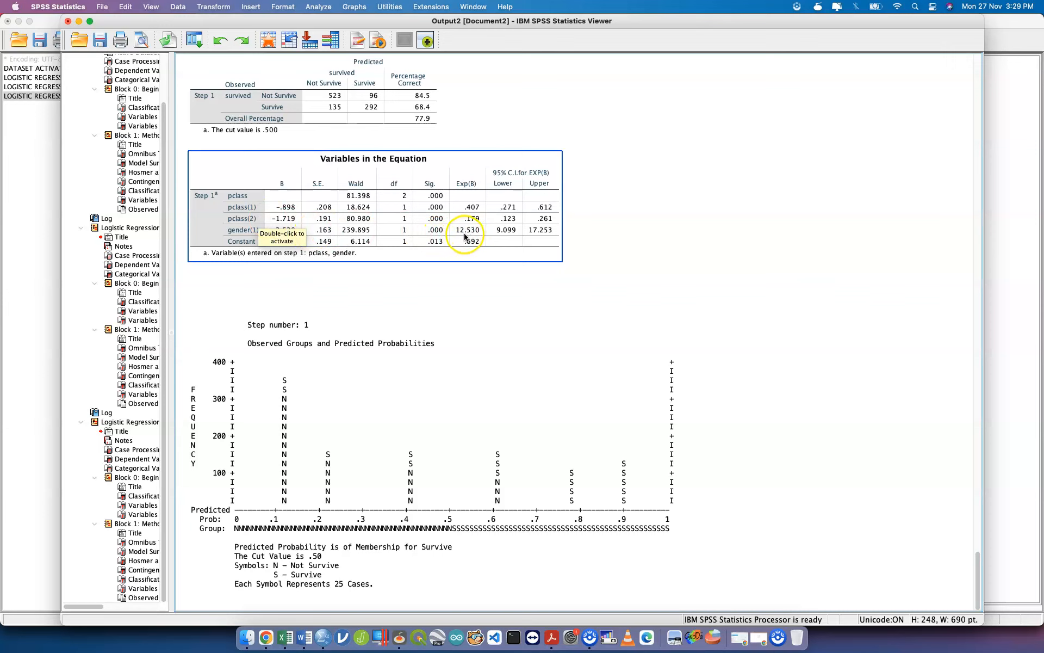
{"action": "scroll", "coordinate": [469, 237], "scroll_direction": "up", "scroll_amount": 3}
{"action": "scroll", "coordinate": [470, 237], "scroll_direction": "up", "scroll_amount": 20}
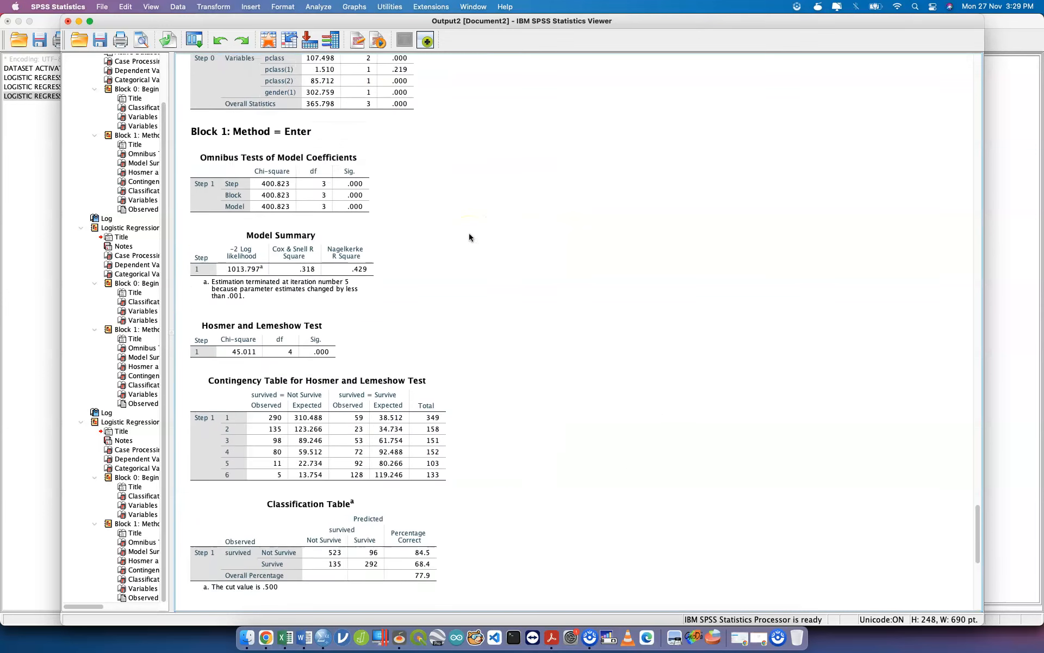
{"action": "scroll", "coordinate": [470, 237], "scroll_direction": "up", "scroll_amount": 20}
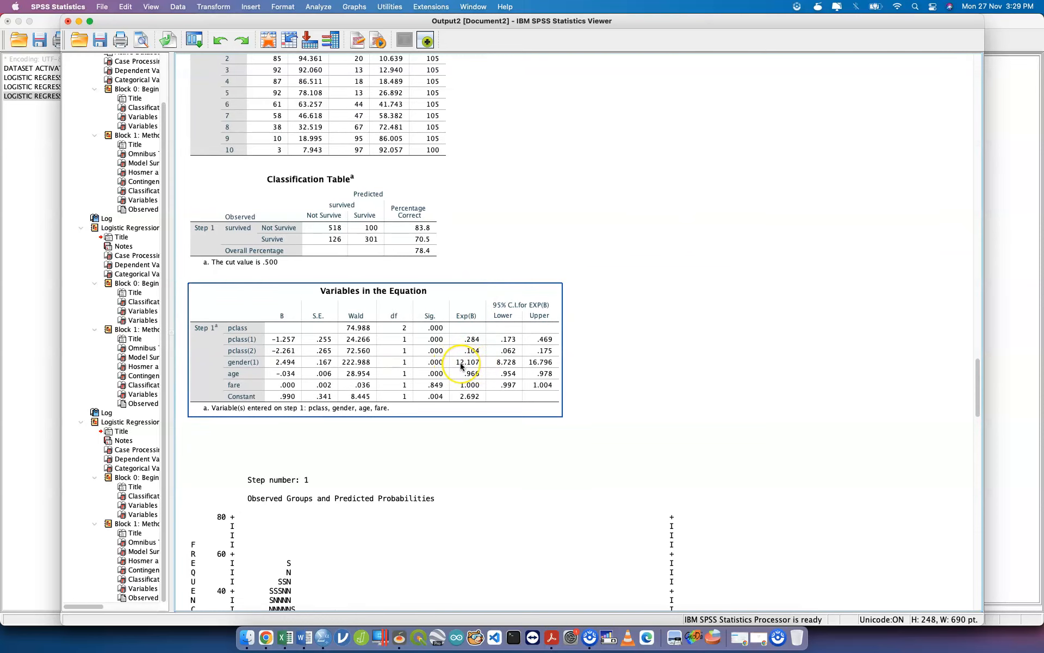
{"action": "scroll", "coordinate": [462, 366], "scroll_direction": "down", "scroll_amount": 10}
{"action": "left_click", "coordinate": [460, 366]}
{"action": "scroll", "coordinate": [460, 366], "scroll_direction": "down", "scroll_amount": 20}
{"action": "scroll", "coordinate": [461, 299], "scroll_direction": "up", "scroll_amount": 1}
{"action": "left_click", "coordinate": [445, 270]}
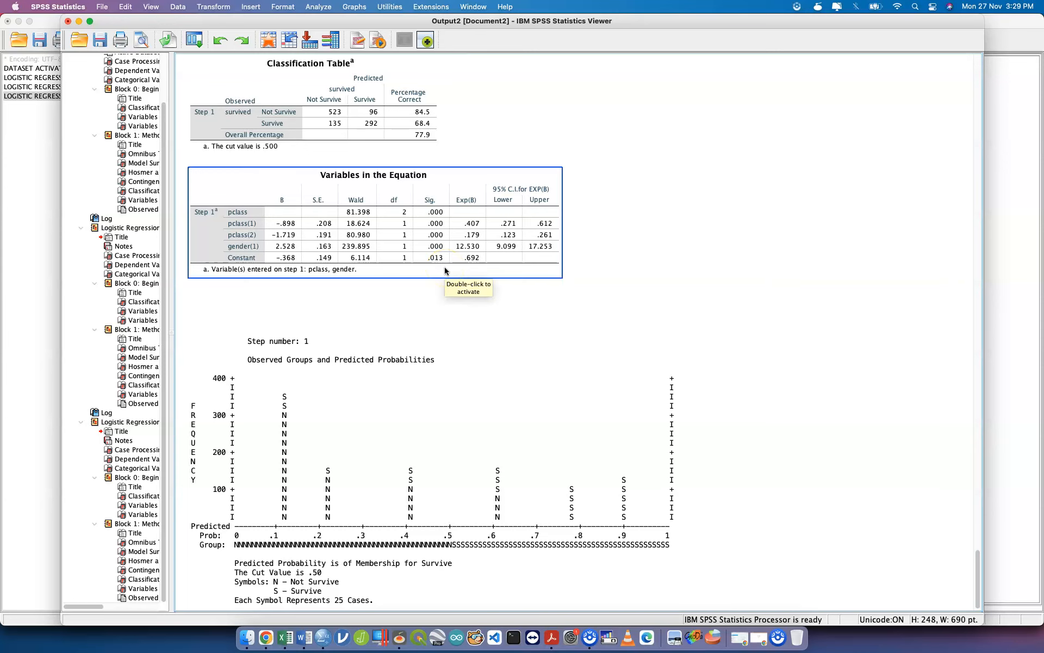
{"action": "scroll", "coordinate": [444, 270], "scroll_direction": "up", "scroll_amount": 20}
{"action": "scroll", "coordinate": [445, 270], "scroll_direction": "up", "scroll_amount": 5}
{"action": "scroll", "coordinate": [445, 326], "scroll_direction": "down", "scroll_amount": 20}
{"action": "left_click", "coordinate": [446, 417]}
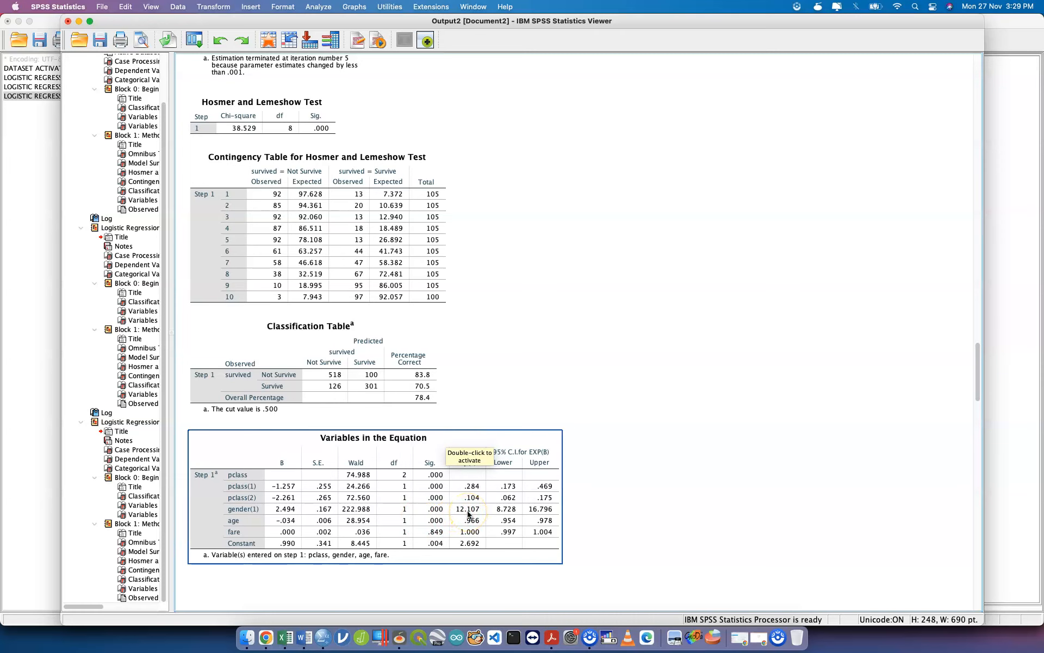
{"action": "scroll", "coordinate": [468, 512], "scroll_direction": "down", "scroll_amount": 20}
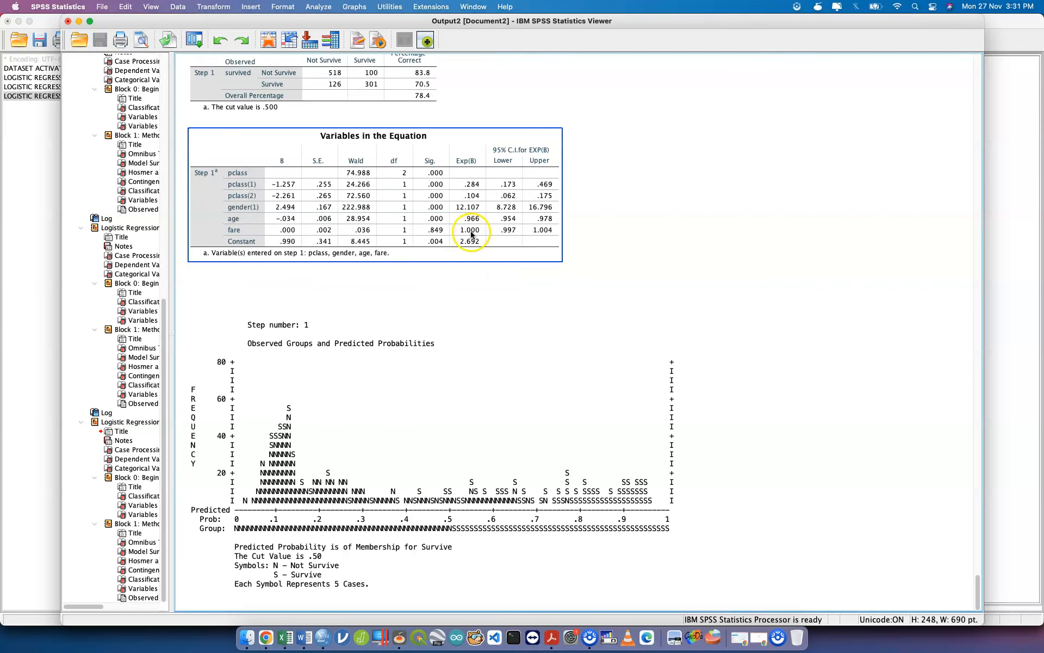
- Close the Output2 viewer without saving its contents
{"action": "scroll", "coordinate": [707, 299], "scroll_direction": "up", "scroll_amount": 15}
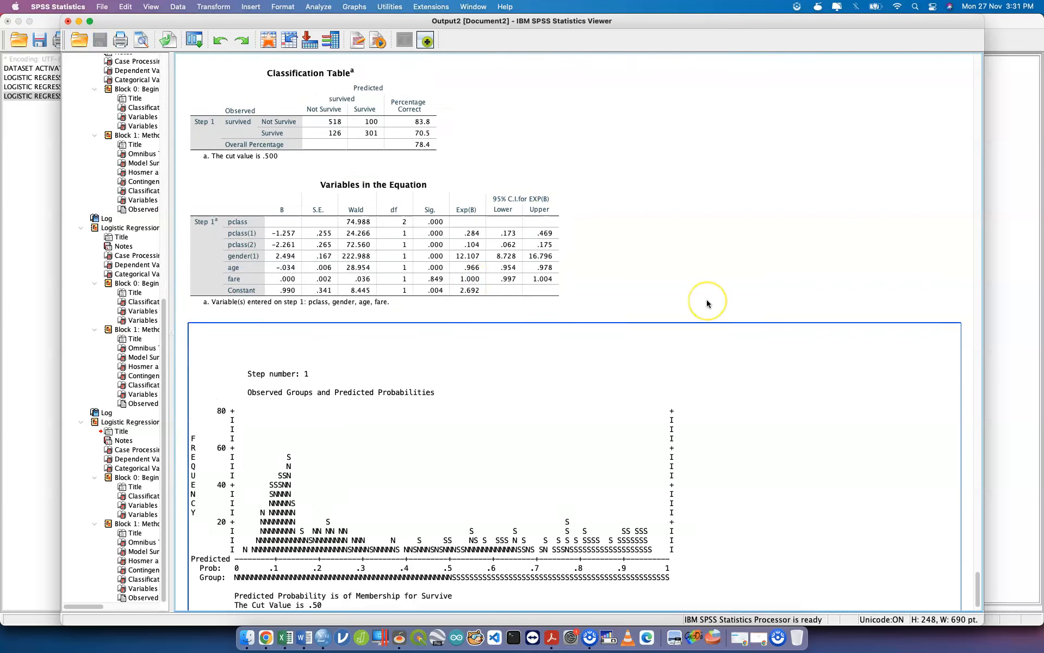
{"action": "left_click", "coordinate": [68, 21]}
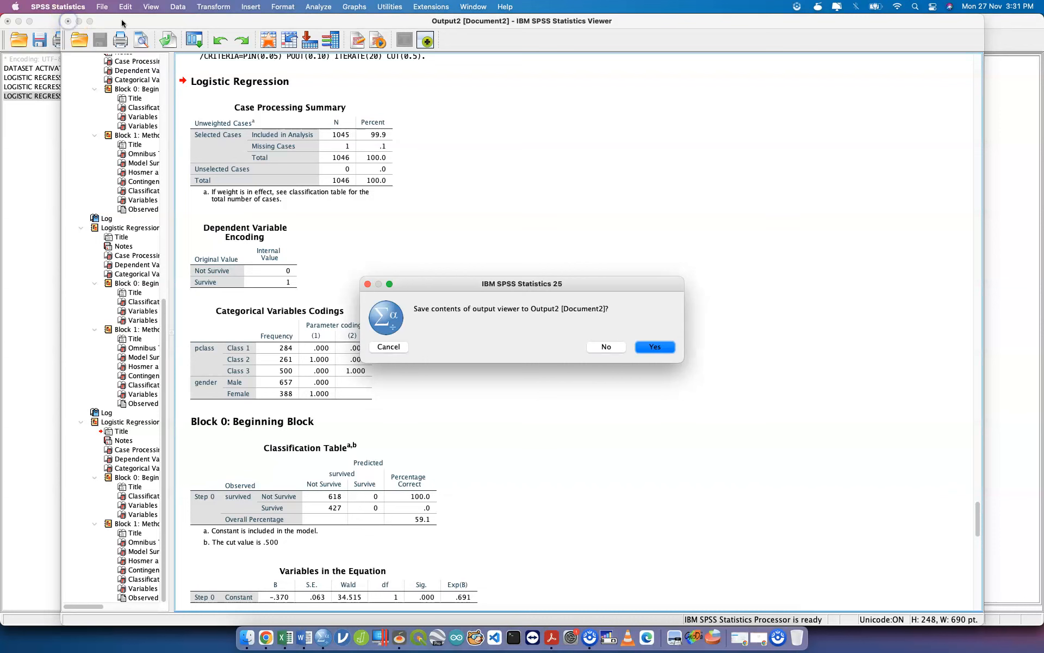
{"action": "left_click", "coordinate": [603, 345]}
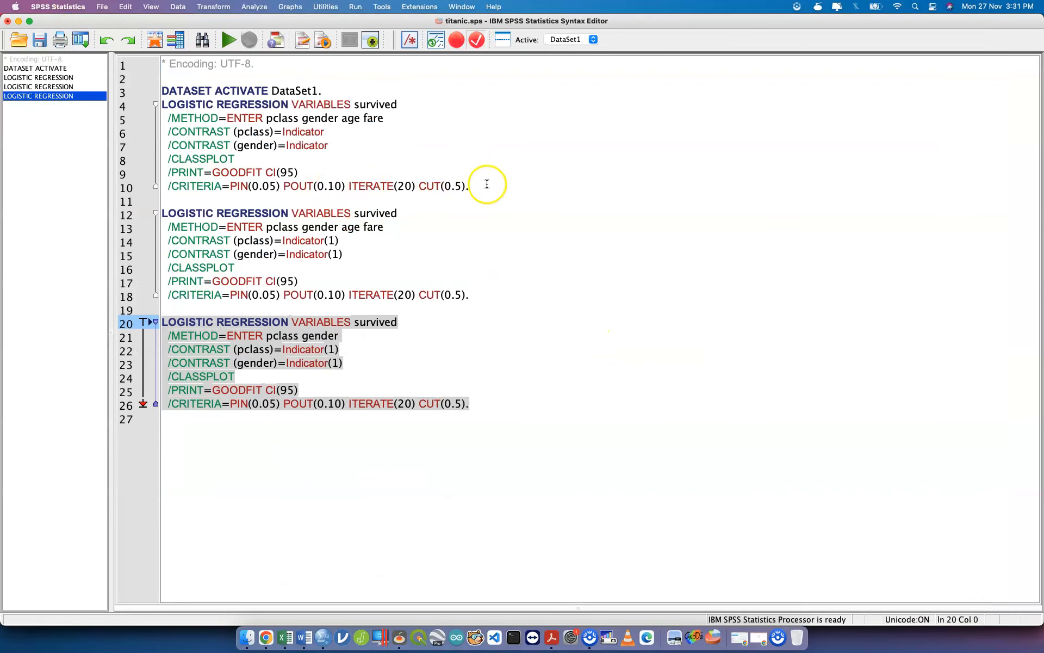
- Run the DATASET ACTIVATE line and the first LOGISTIC REGRESSION command in titanic.sps to get fresh output
{"action": "left_click", "coordinate": [138, 92]}
{"action": "left_click_drag", "start_coordinate": [137, 91], "coordinate": [137, 90]}
{"action": "key", "text": "super+r"}
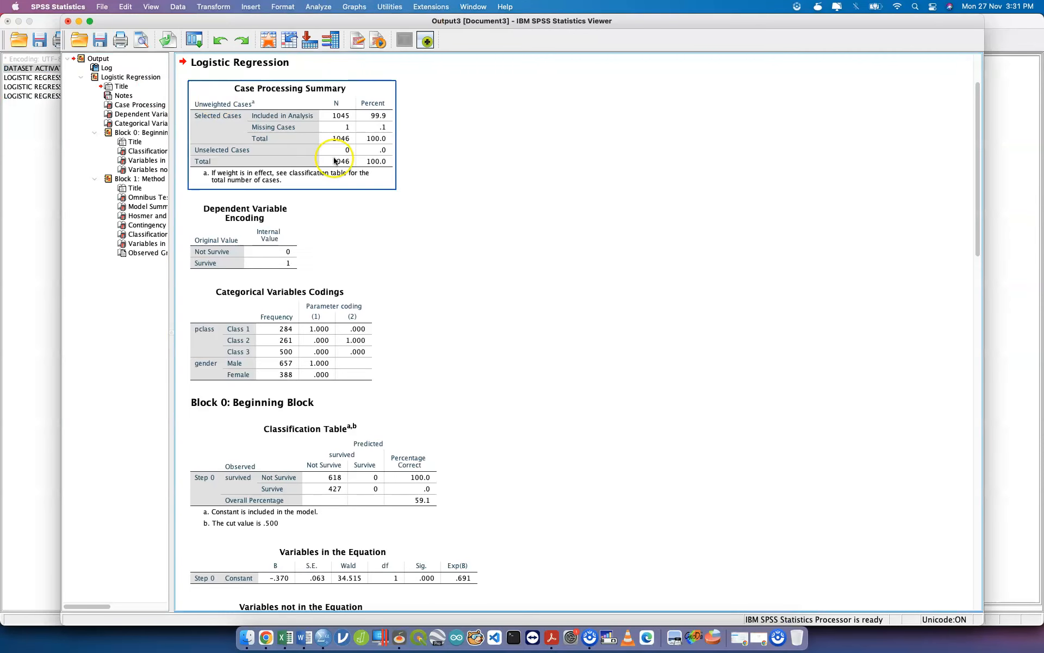
- Examine the Block 0 Classification Table and its overall percentage correct, checking it against the first LOGISTIC REGRESSION command in titanic.sps
{"action": "left_click", "coordinate": [471, 202]}
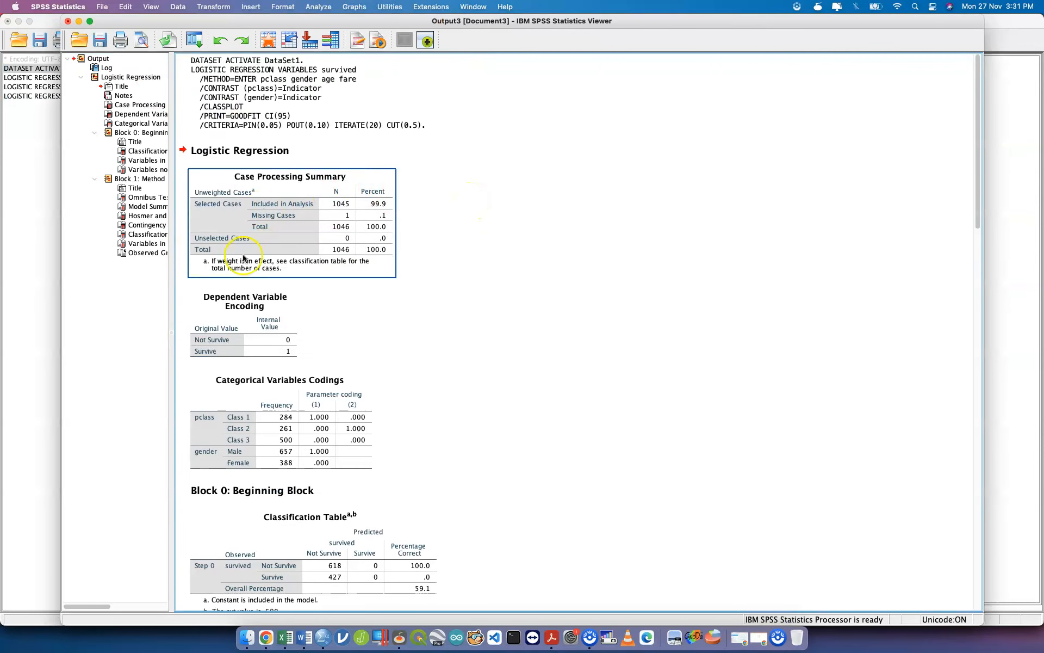
{"action": "scroll", "coordinate": [238, 303], "scroll_direction": "down", "scroll_amount": 10}
{"action": "scroll", "coordinate": [238, 302], "scroll_direction": "up", "scroll_amount": 1}
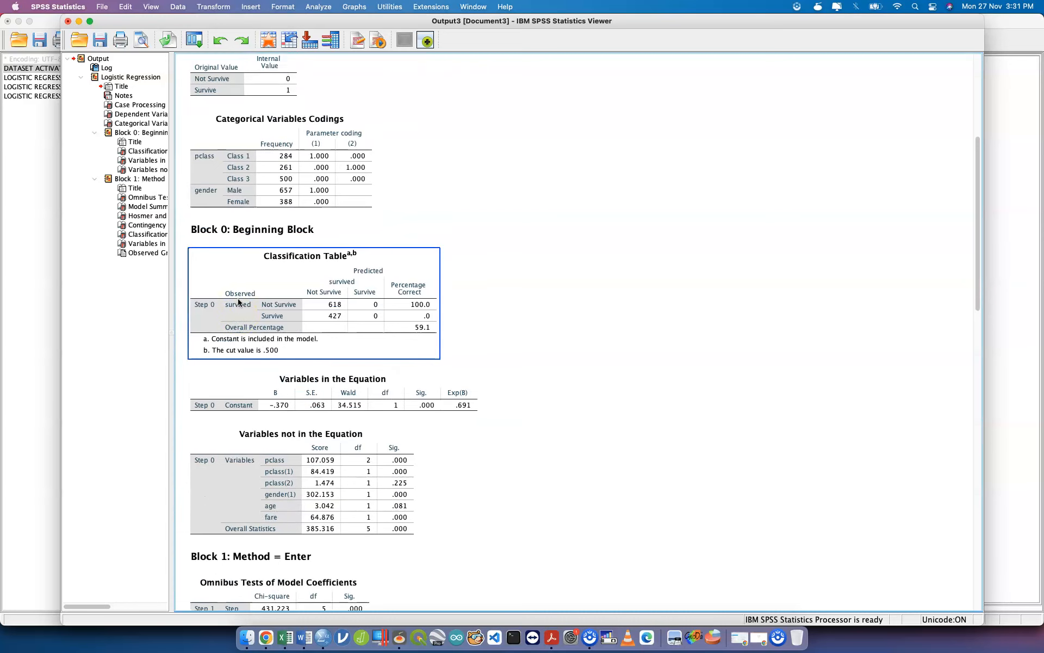
{"action": "left_click", "coordinate": [323, 304]}
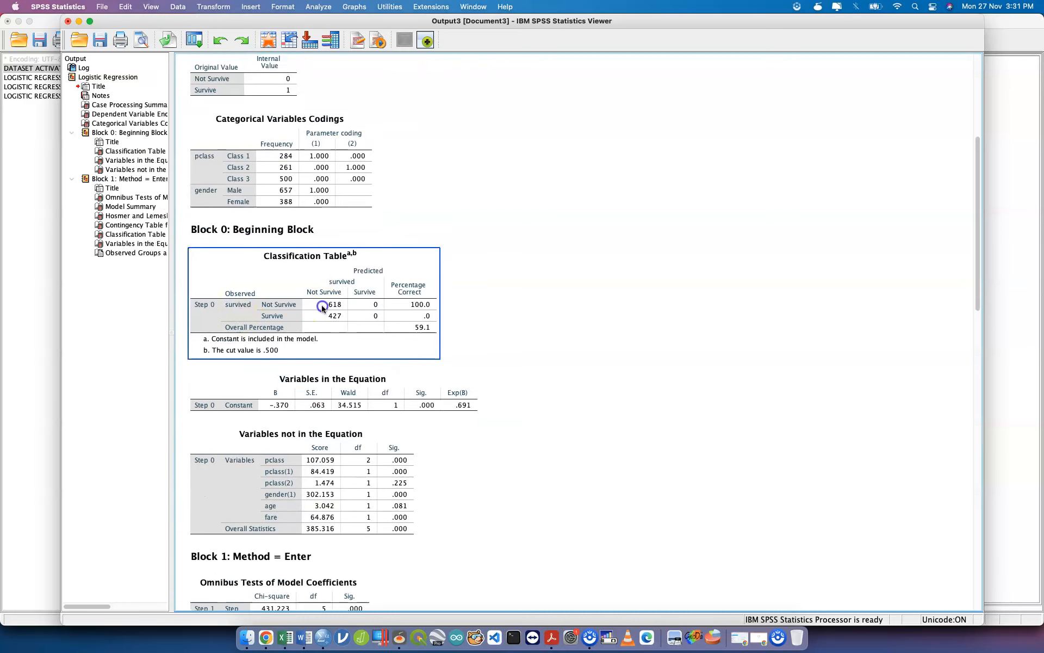
{"action": "left_click", "coordinate": [415, 309]}
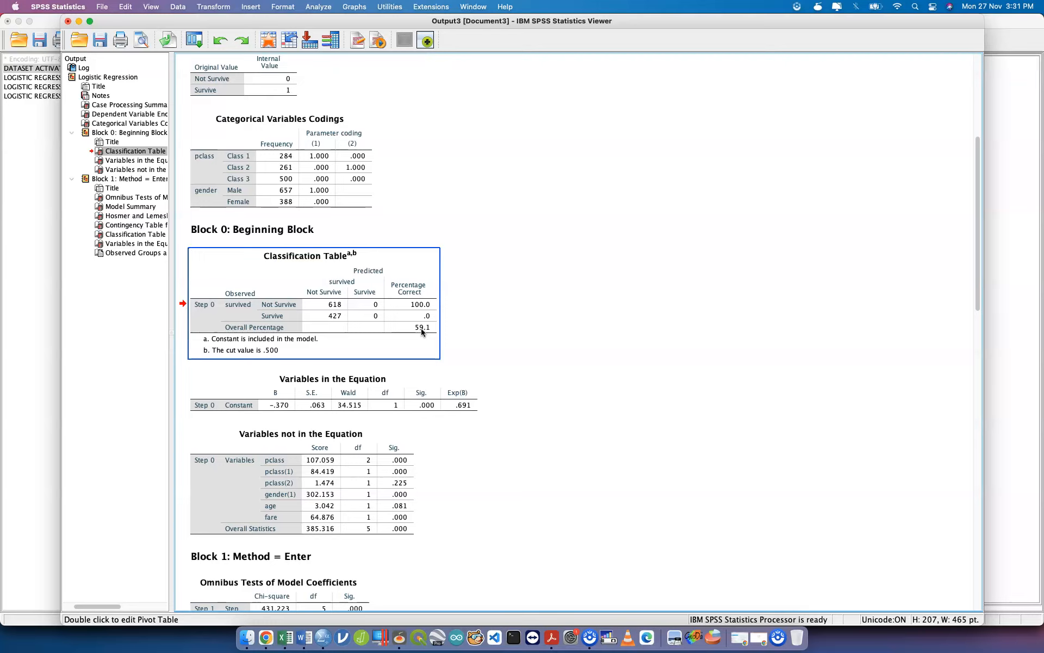
{"action": "key", "text": "ctrl+Up"}
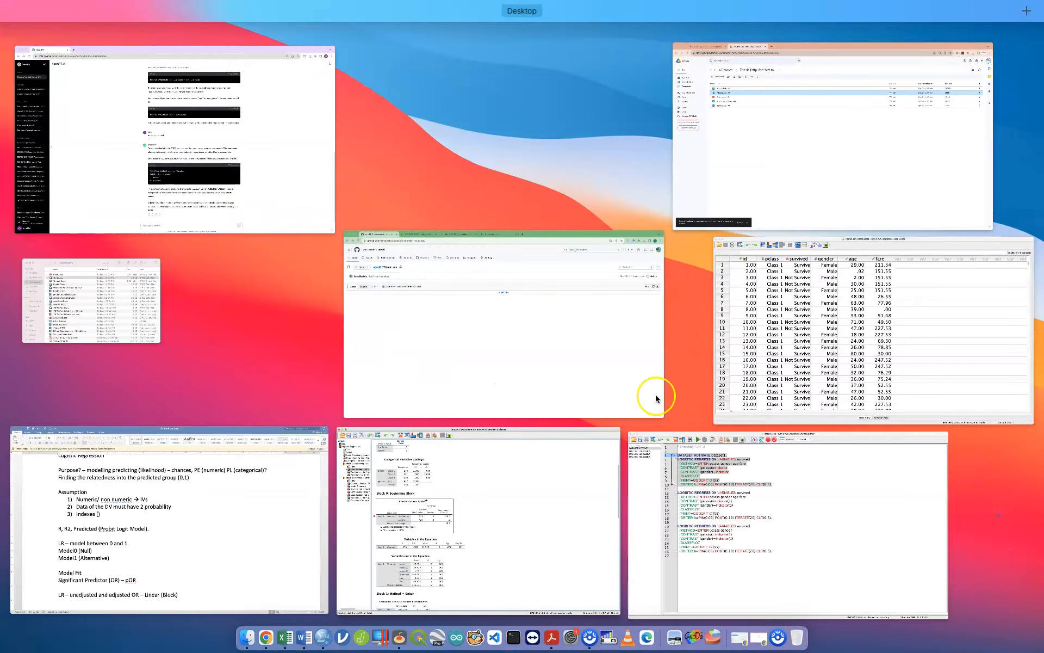
{"action": "left_click", "coordinate": [720, 493]}
{"action": "left_click", "coordinate": [482, 207]}
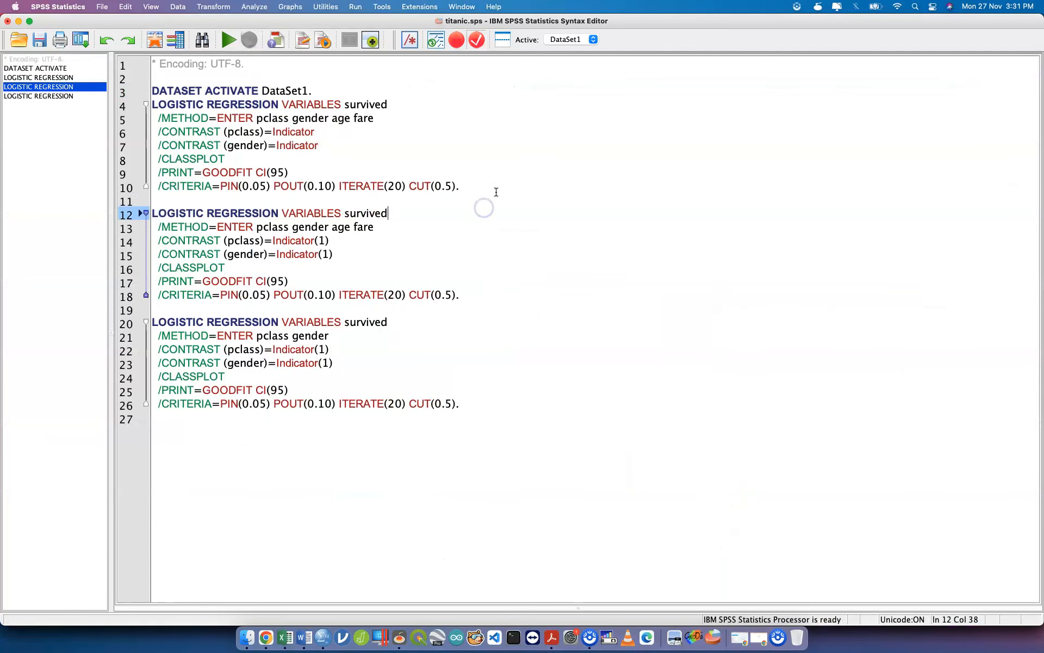
{"action": "left_click_drag", "start_coordinate": [492, 187], "coordinate": [153, 89]}
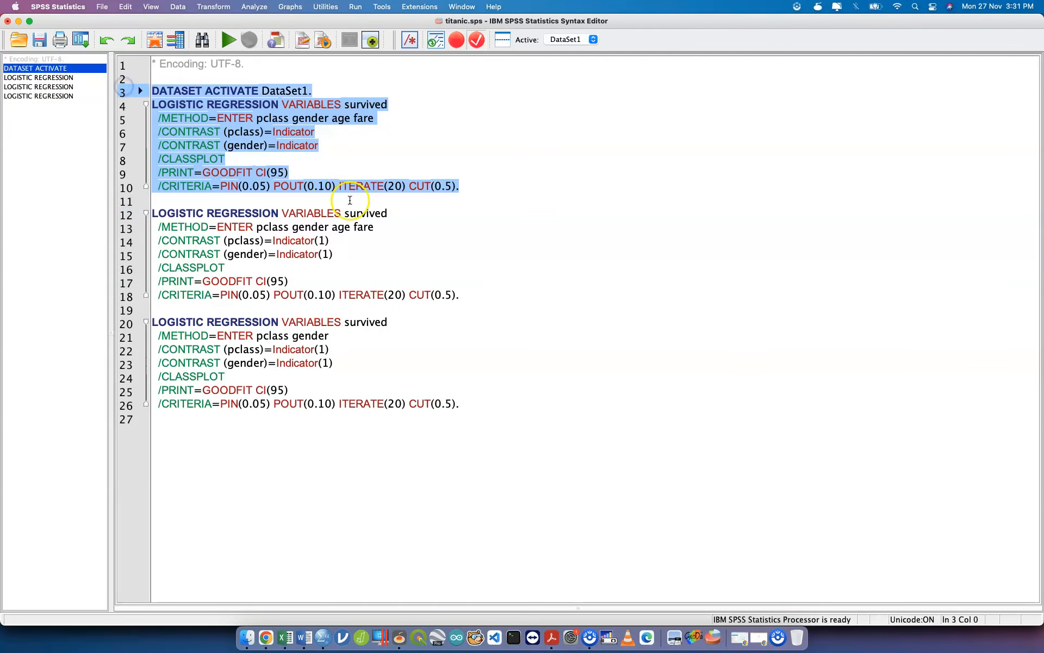
{"action": "key", "text": "ctrl+Up"}
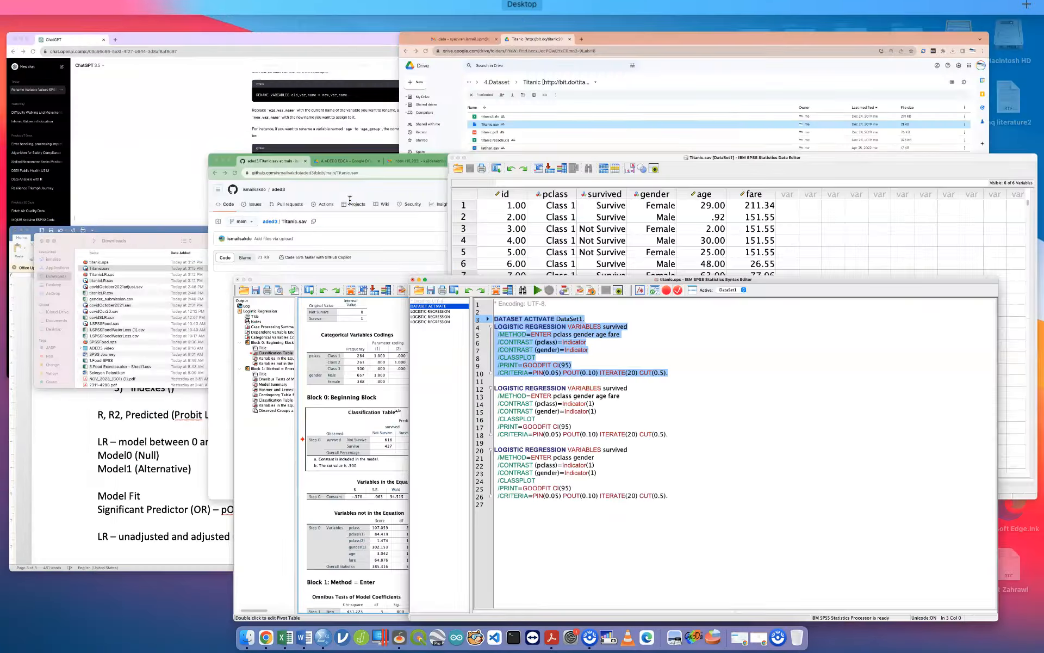
{"action": "left_click", "coordinate": [476, 525]}
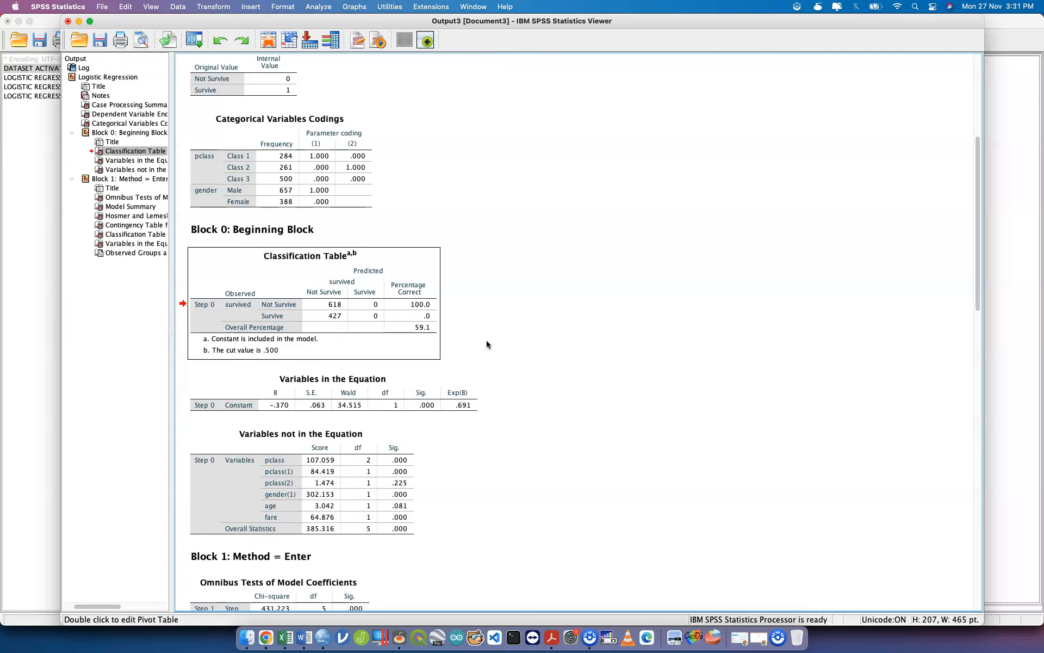
{"action": "left_click", "coordinate": [404, 328]}
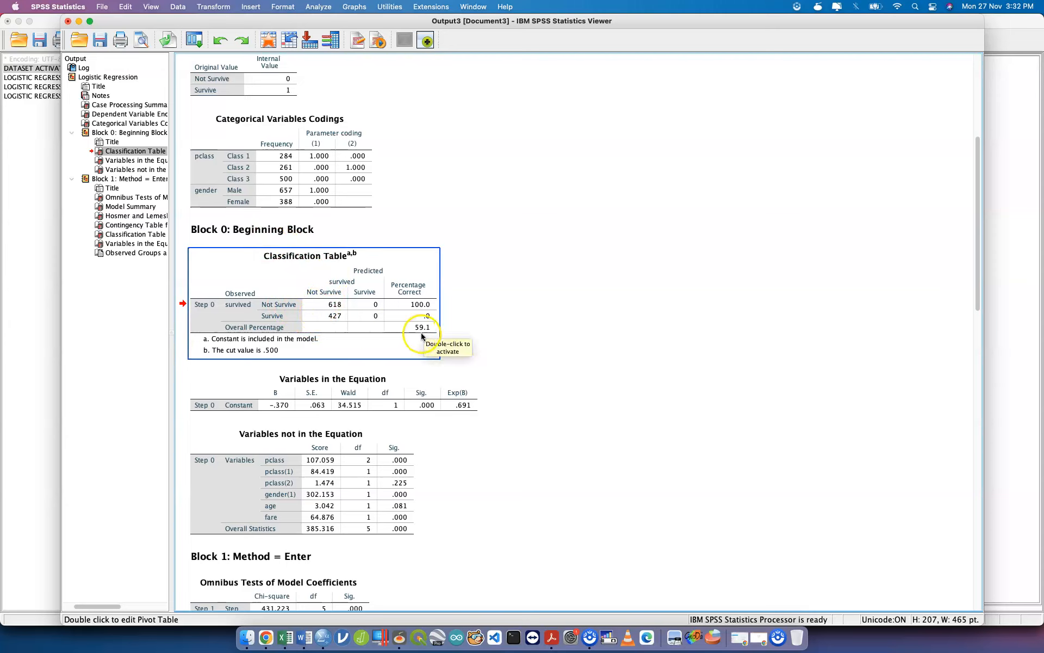
- Examine the Block 1 Classification Table's percentages correct, along with the Model Summary and Omnibus Tests of Model Coefficients
{"action": "scroll", "coordinate": [400, 362], "scroll_direction": "down", "scroll_amount": 10}
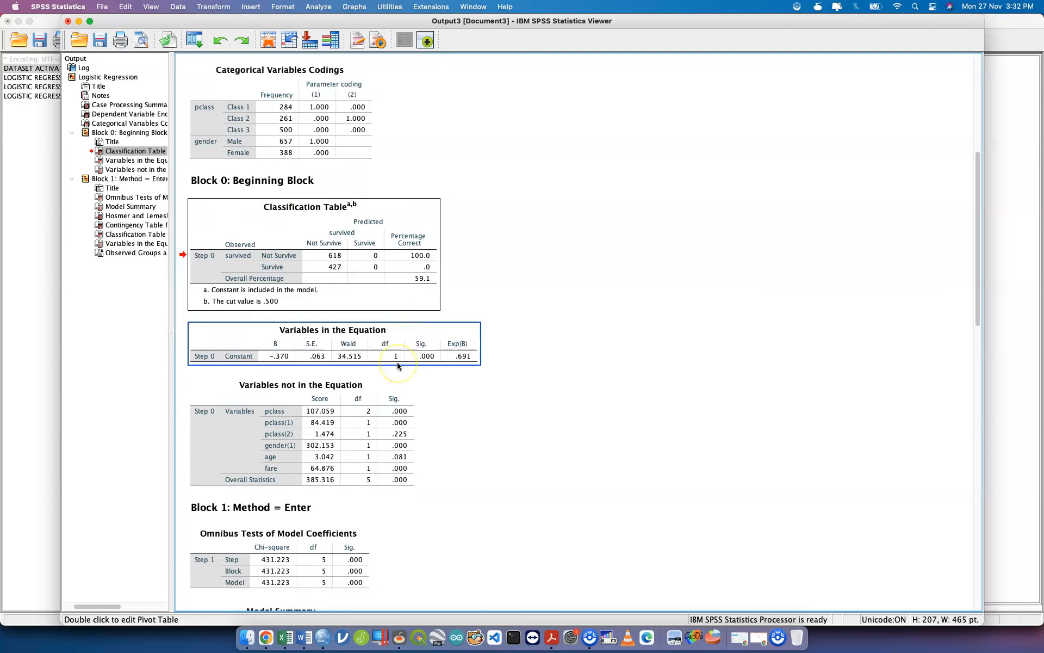
{"action": "scroll", "coordinate": [397, 362], "scroll_direction": "down", "scroll_amount": 6}
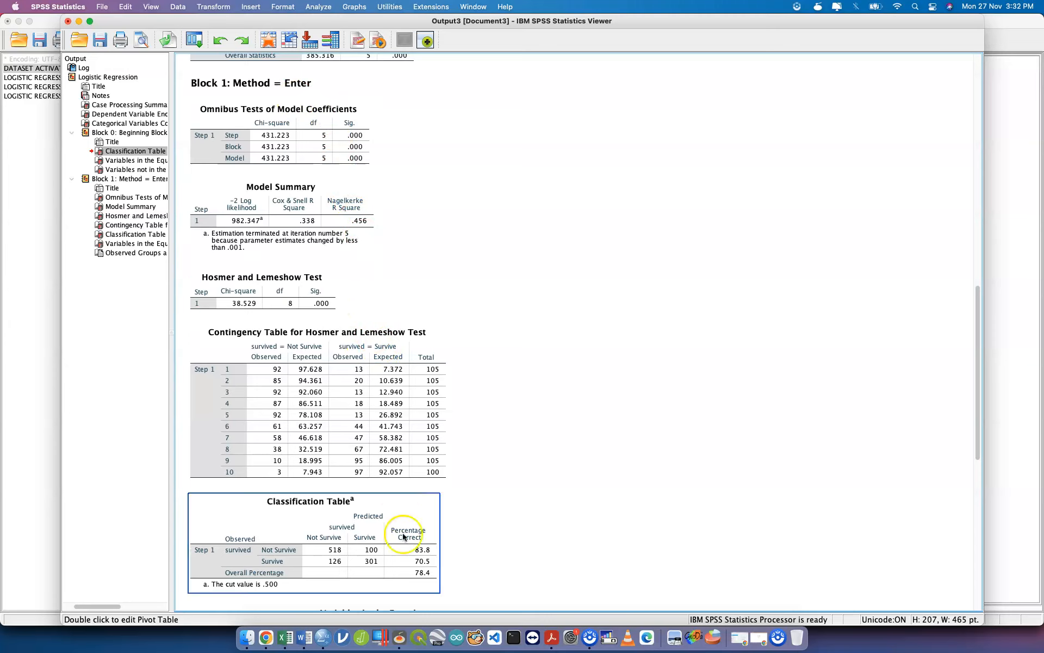
{"action": "left_click", "coordinate": [407, 552]}
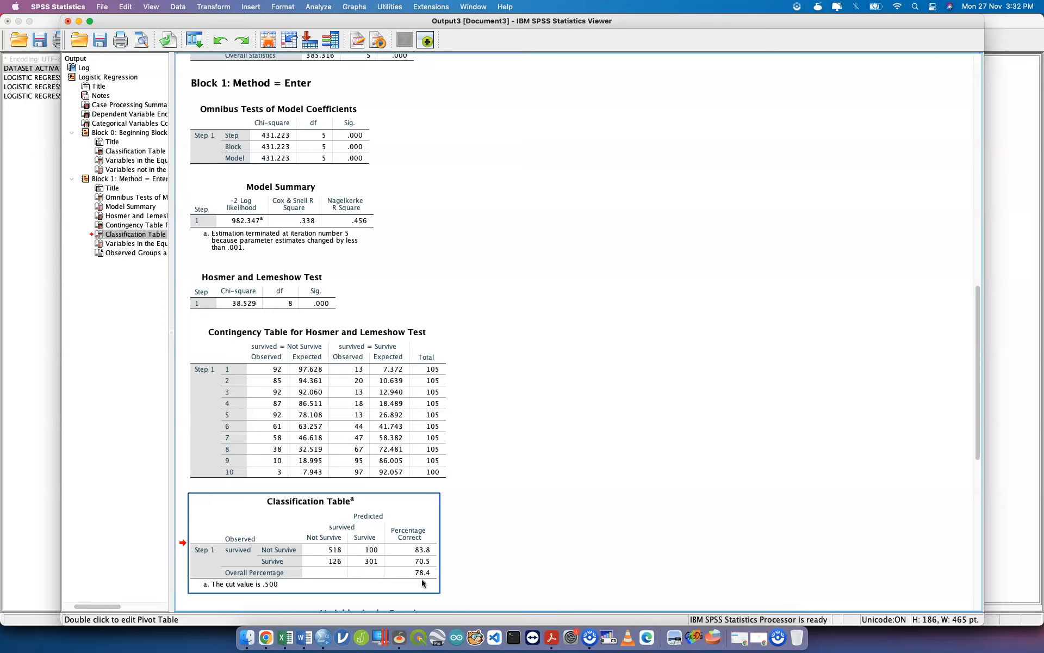
{"action": "left_click", "coordinate": [370, 212]}
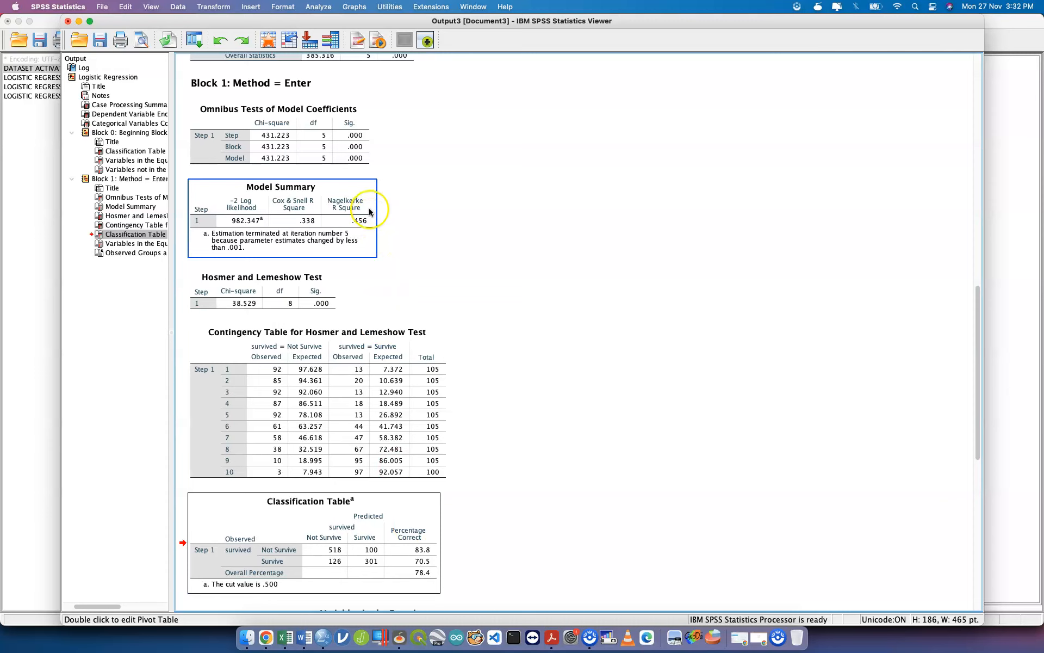
{"action": "scroll", "coordinate": [369, 210], "scroll_direction": "up", "scroll_amount": 3}
{"action": "left_click", "coordinate": [335, 197]}
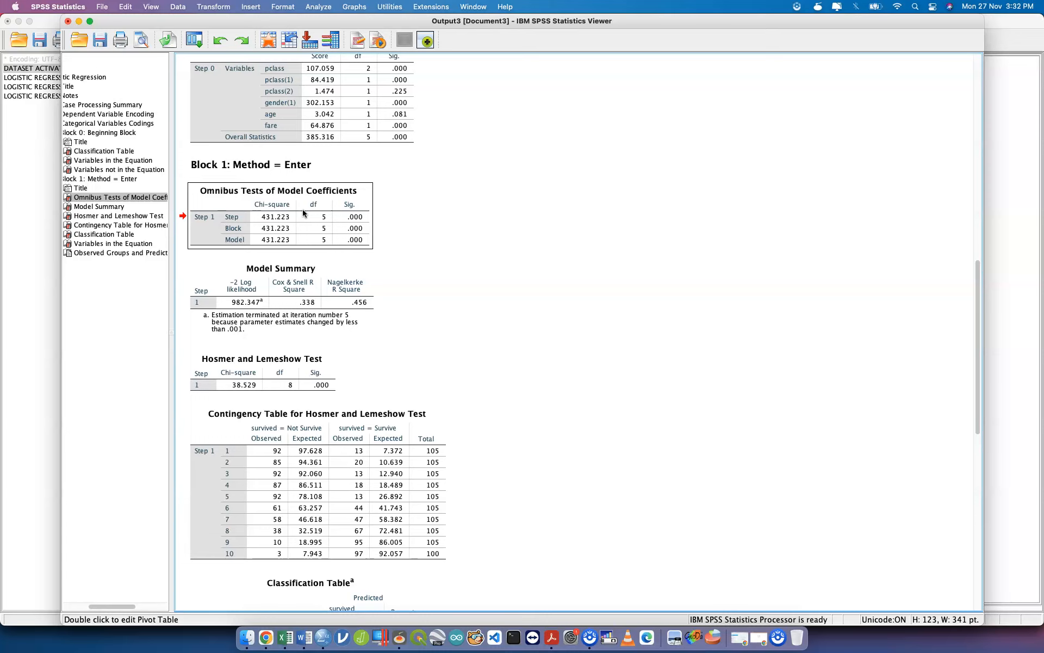
- Compare the significance in the Omnibus Tests of Model Coefficients with that of the Hosmer and Lemeshow Test
{"action": "left_click", "coordinate": [328, 216]}
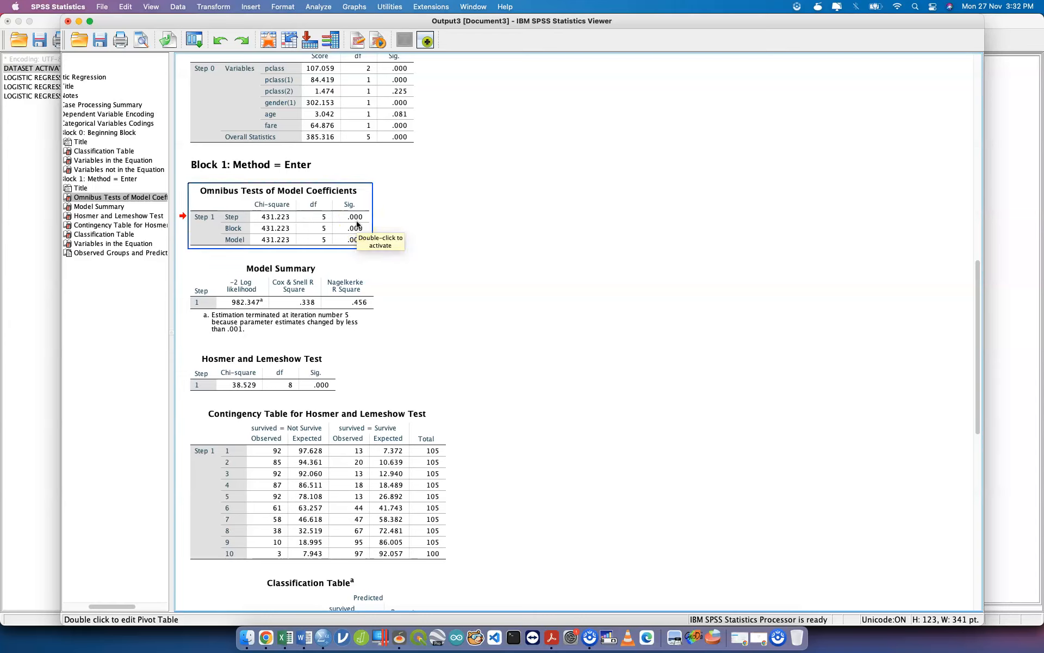
{"action": "left_click", "coordinate": [262, 383]}
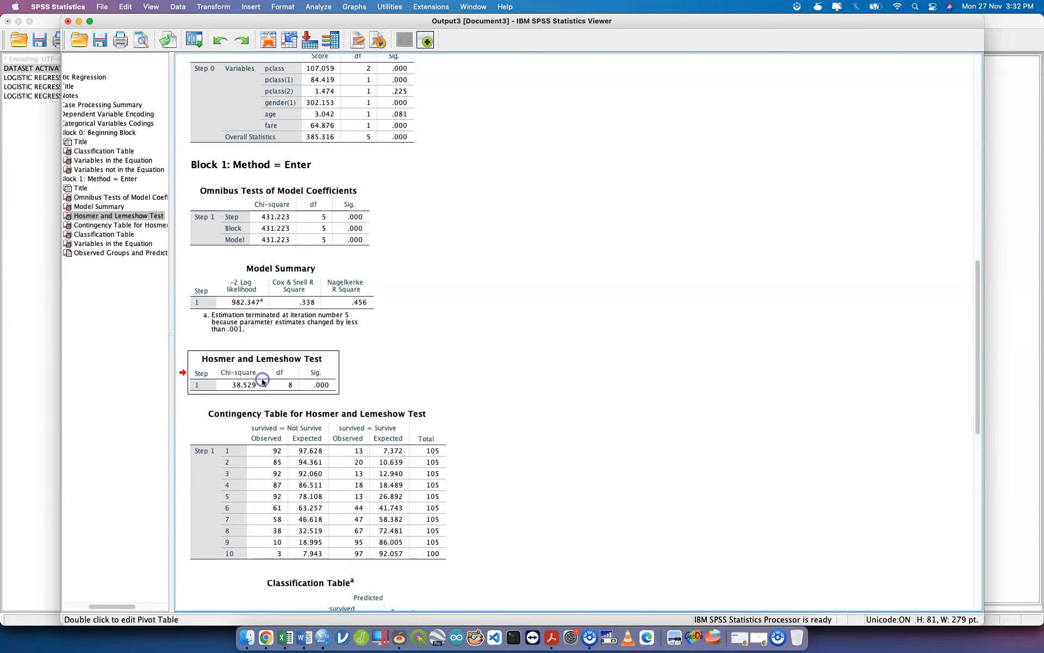
{"action": "left_click", "coordinate": [321, 386]}
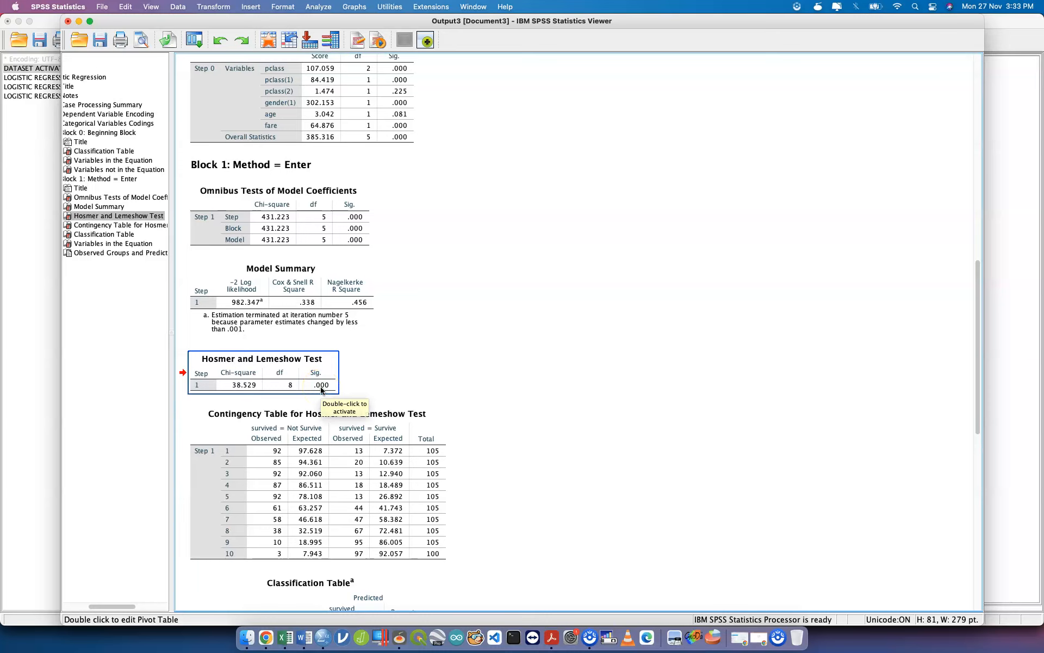
{"action": "left_click", "coordinate": [316, 227]}
{"action": "left_click", "coordinate": [305, 372]}
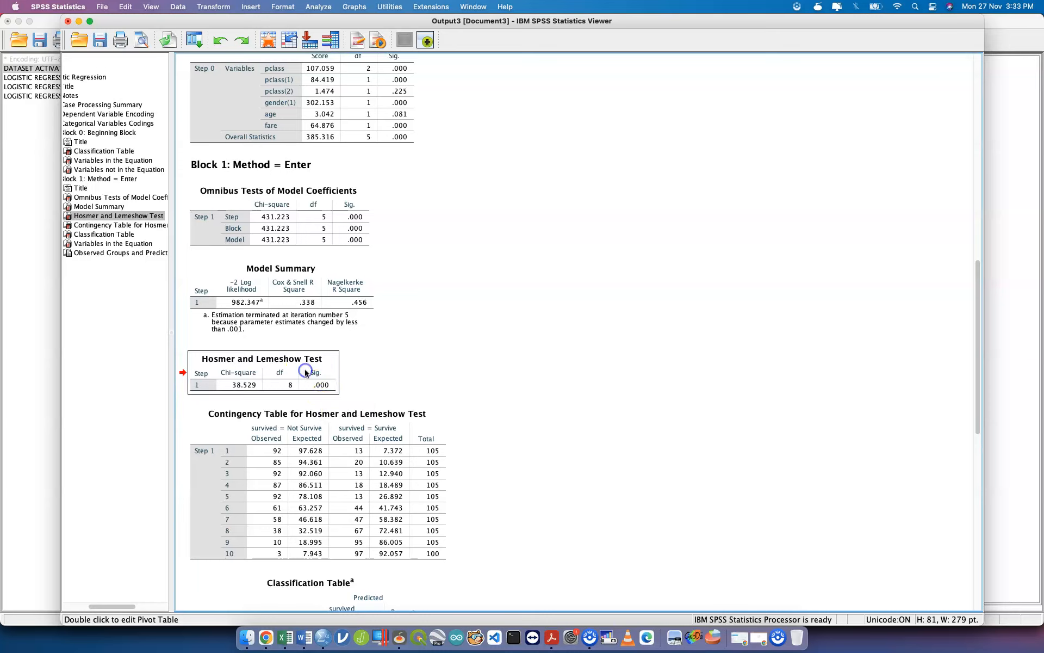
{"action": "left_click", "coordinate": [325, 201]}
{"action": "left_click", "coordinate": [306, 383]}
- Compare observed and expected survival counts in the Contingency Table for Hosmer and Lemeshow Test, alongside the Block 1 Classification Table
{"action": "scroll", "coordinate": [401, 494], "scroll_direction": "down", "scroll_amount": 10}
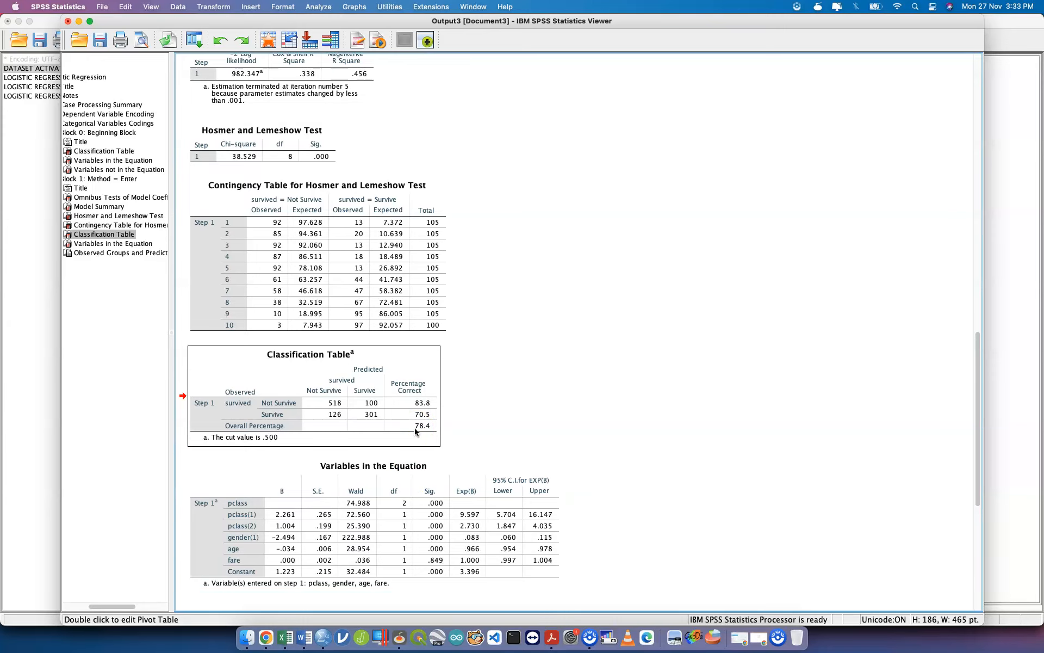
{"action": "scroll", "coordinate": [416, 430], "scroll_direction": "up", "scroll_amount": 6}
{"action": "left_click", "coordinate": [430, 544]}
{"action": "left_click", "coordinate": [383, 418]}
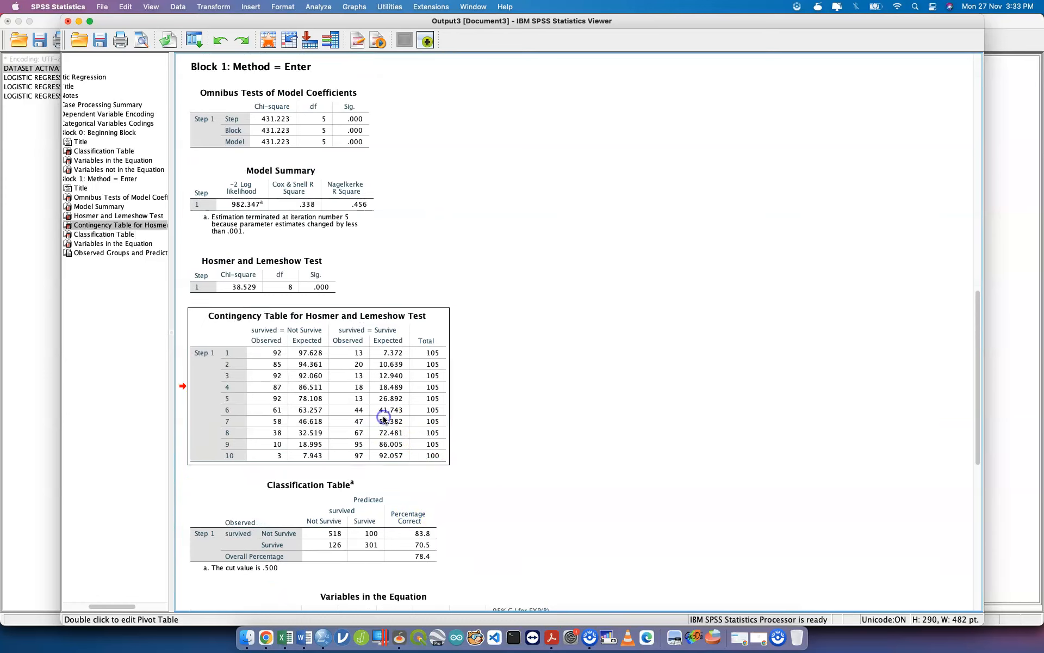
{"action": "left_click", "coordinate": [354, 374]}
{"action": "left_click", "coordinate": [359, 357]}
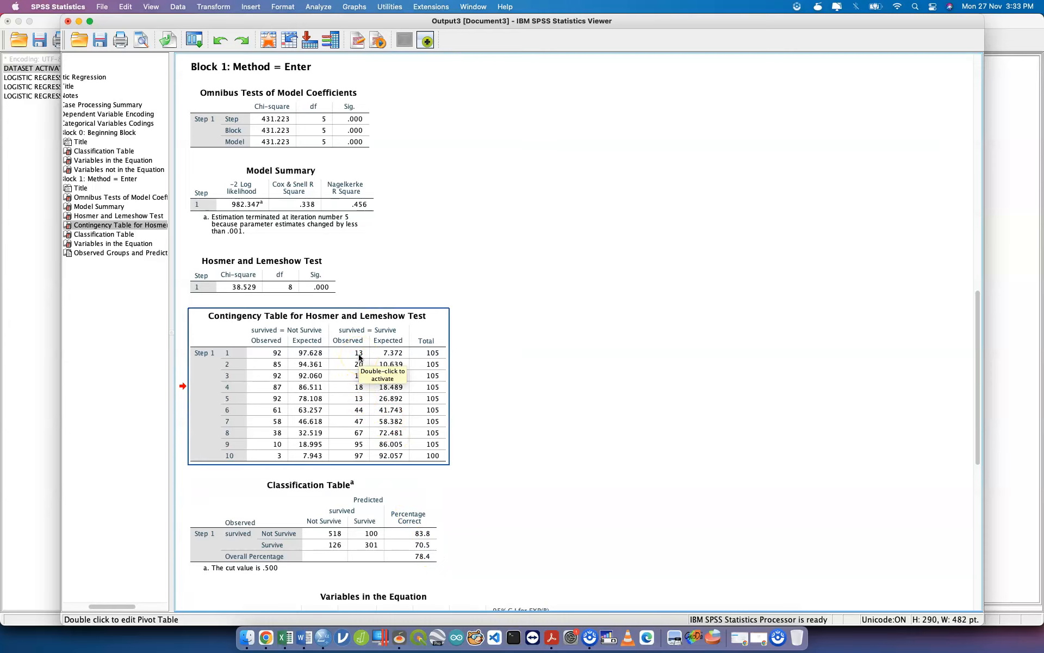
{"action": "left_click", "coordinate": [359, 357]}
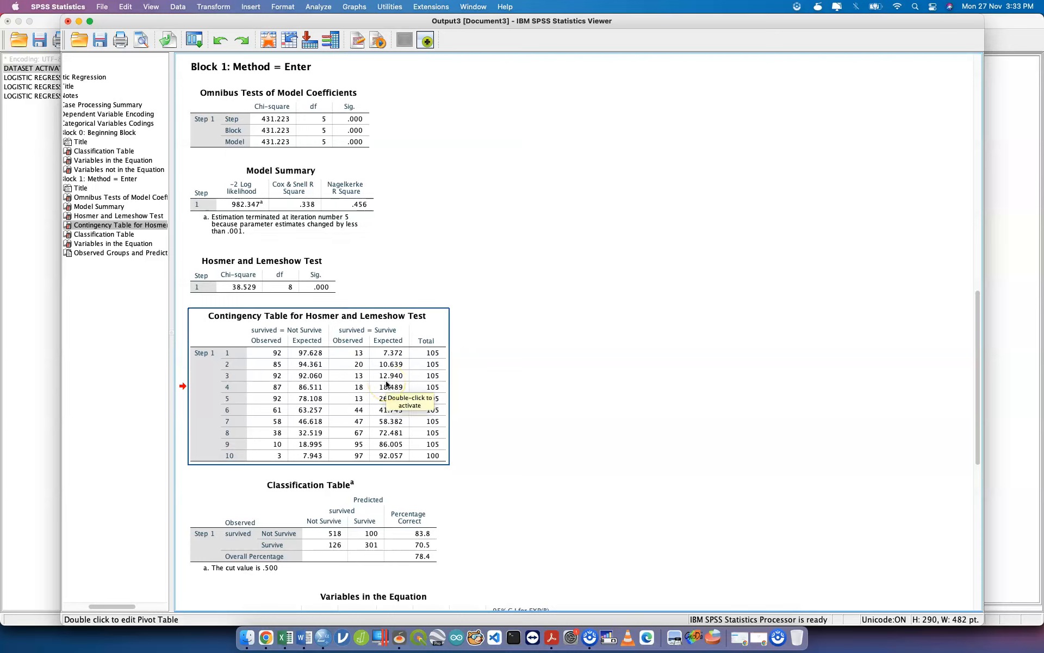
- Examine the B, Sig. and Exp(B) values of pclass, gender, age and fare in the Block 1 Variables in the Equation table
{"action": "scroll", "coordinate": [397, 402], "scroll_direction": "down", "scroll_amount": 5}
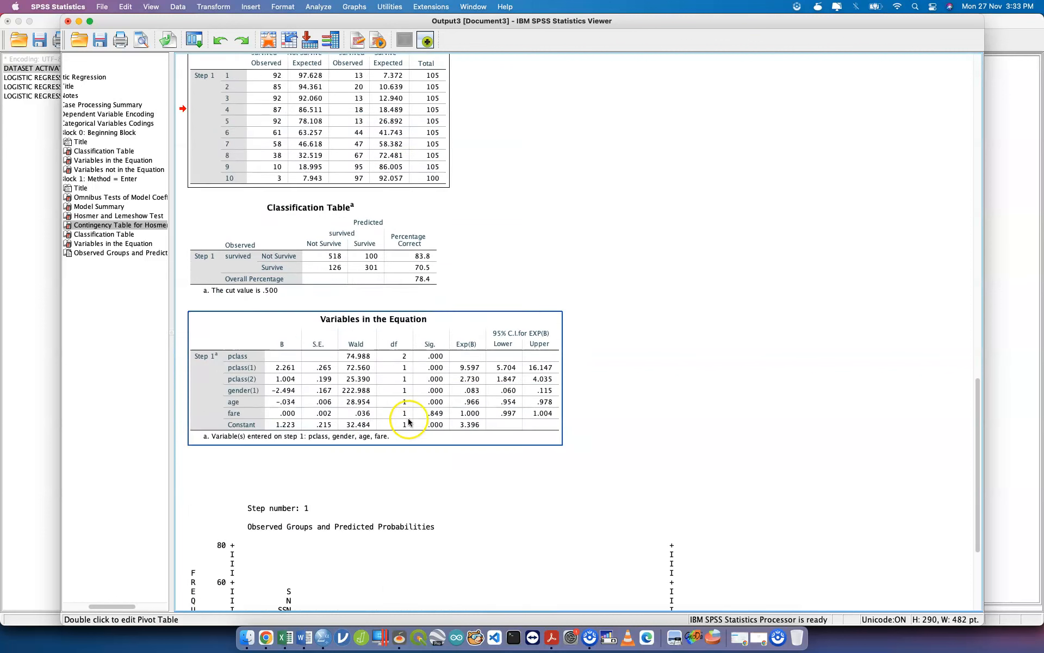
{"action": "left_click", "coordinate": [440, 416]}
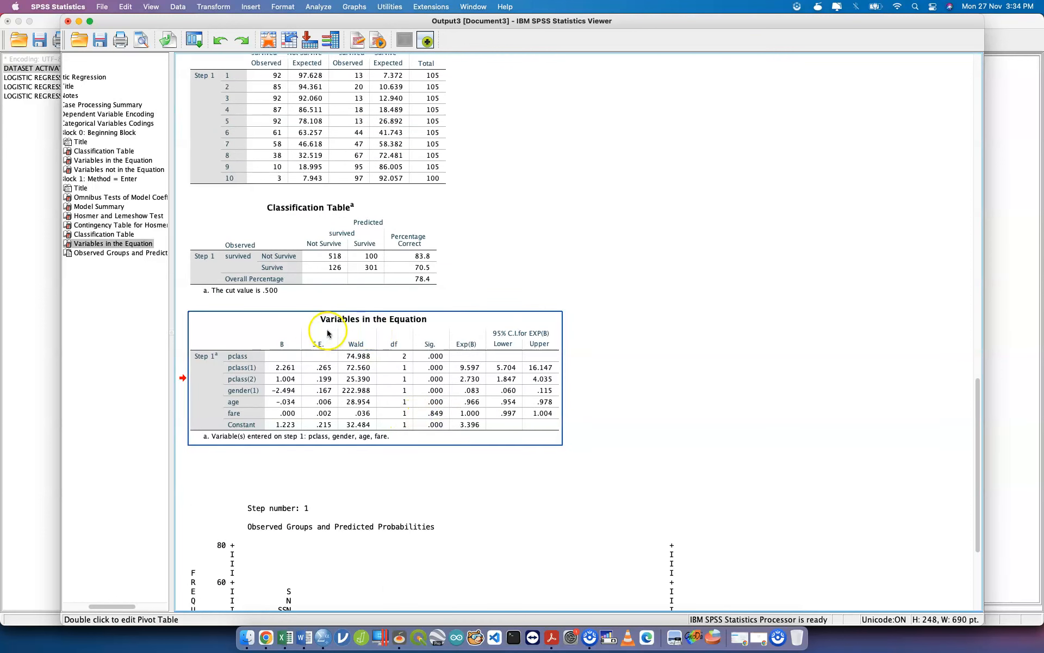
{"action": "left_click", "coordinate": [283, 347]}
{"action": "left_click", "coordinate": [283, 348]}
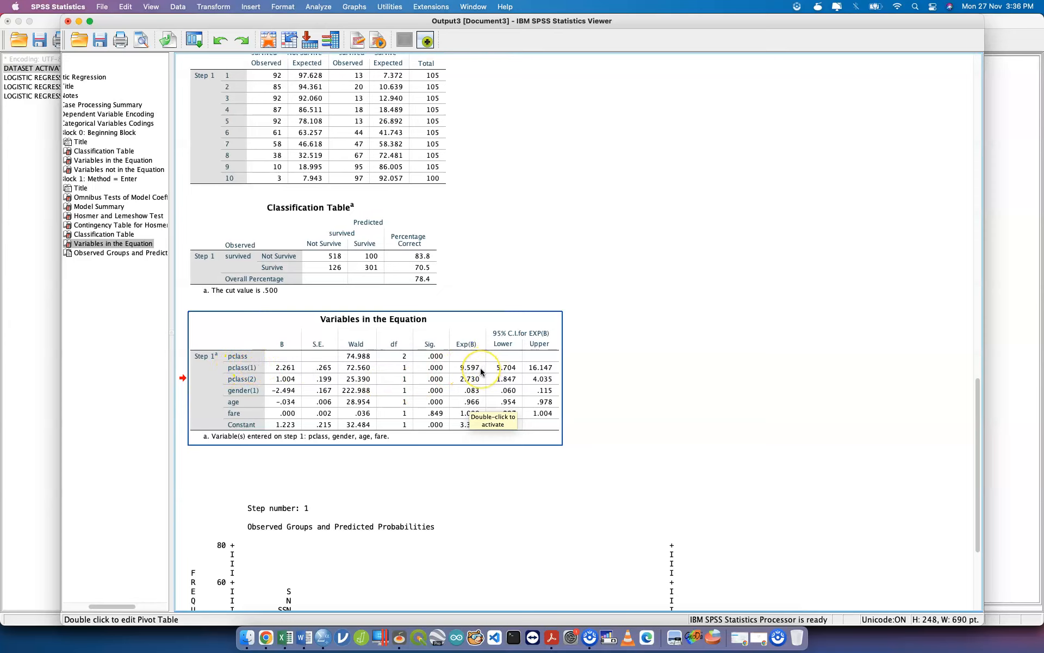
{"action": "left_click", "coordinate": [462, 369]}
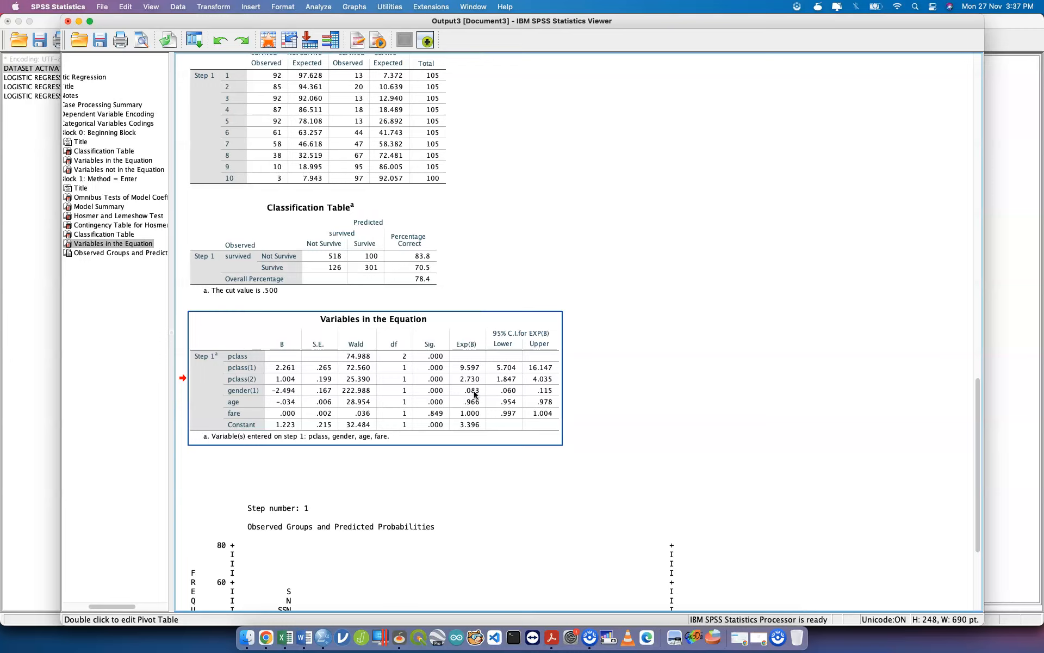
{"action": "left_click", "coordinate": [483, 413]}
{"action": "left_click", "coordinate": [365, 156]}
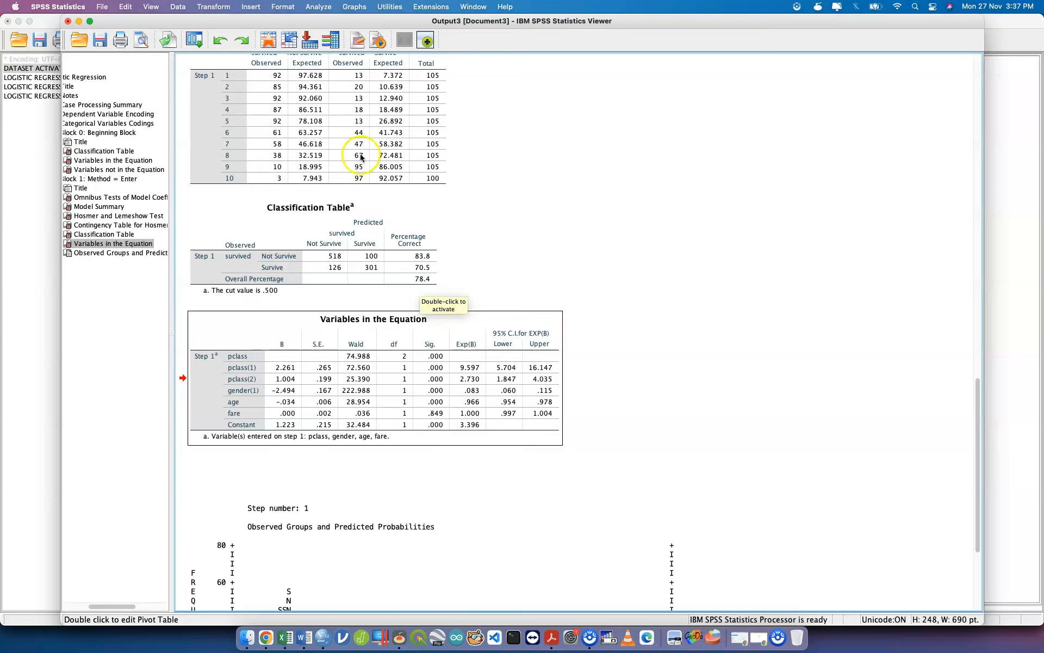
{"action": "left_click", "coordinate": [308, 152]}
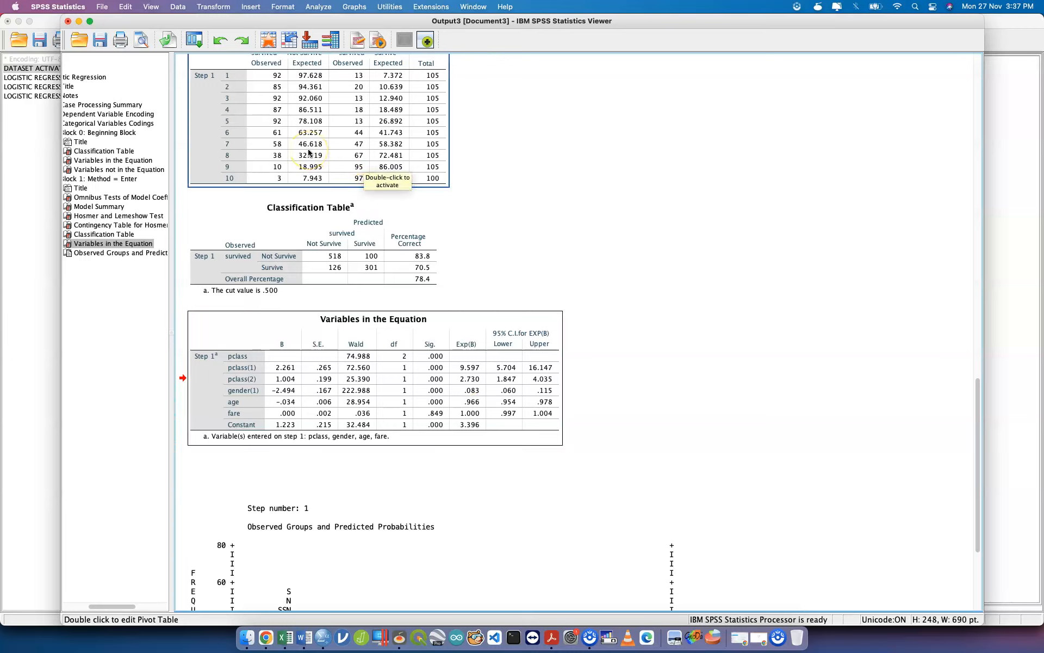
{"action": "left_click", "coordinate": [356, 178]}
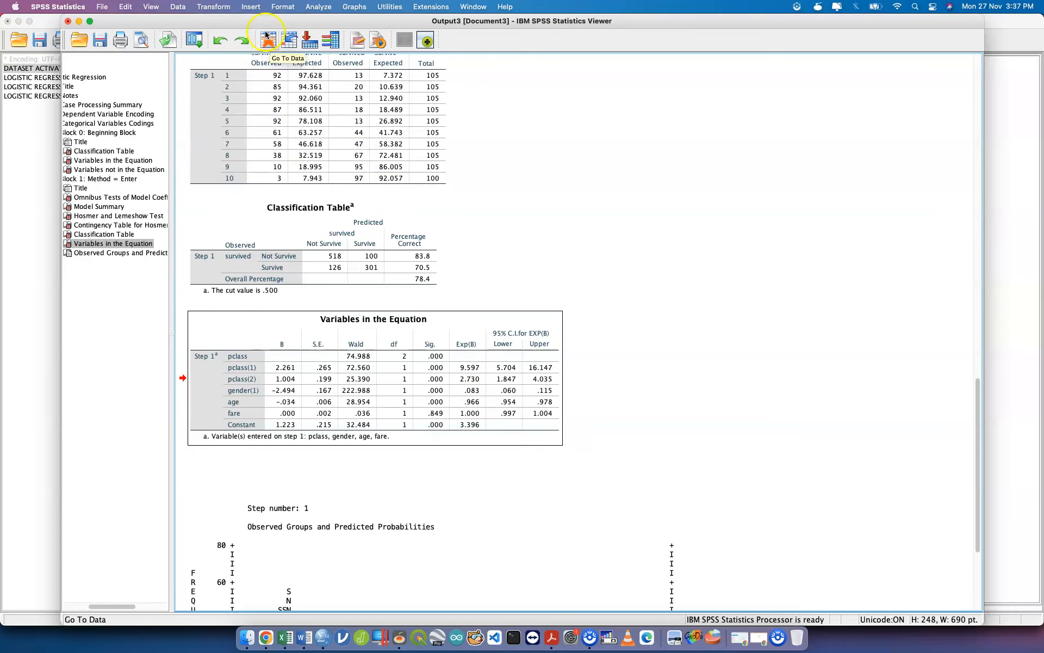
{"action": "left_click", "coordinate": [324, 413]}
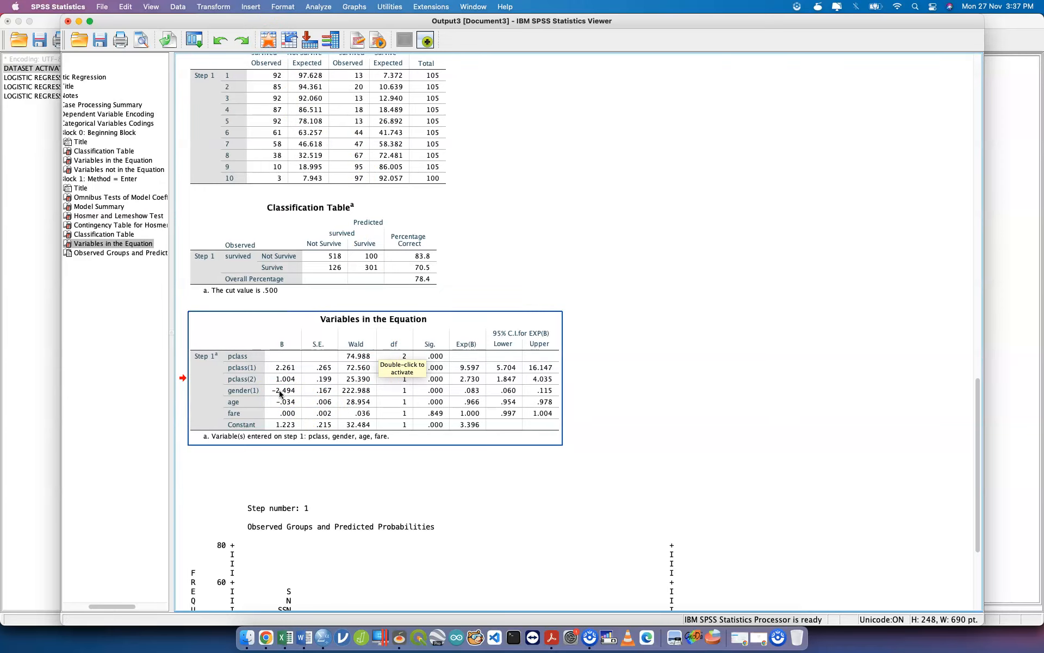
- Configure Split File to compare groups based on pclass and paste its commands into the titanic.sps syntax
{"action": "left_click", "coordinate": [179, 7]}
{"action": "left_click", "coordinate": [212, 288]}
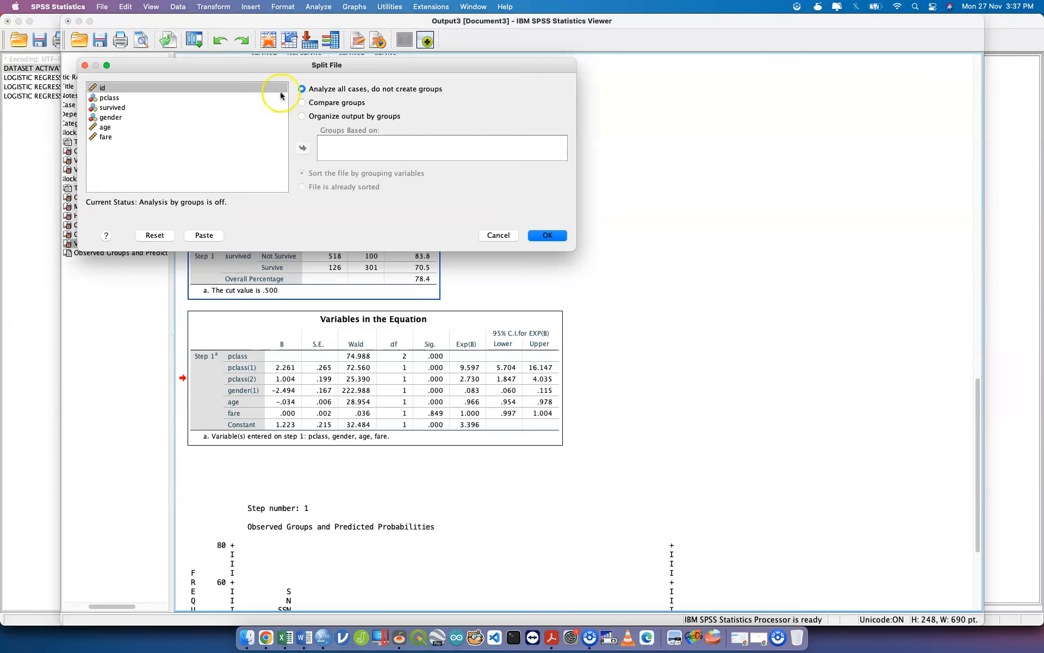
{"action": "left_click", "coordinate": [318, 102]}
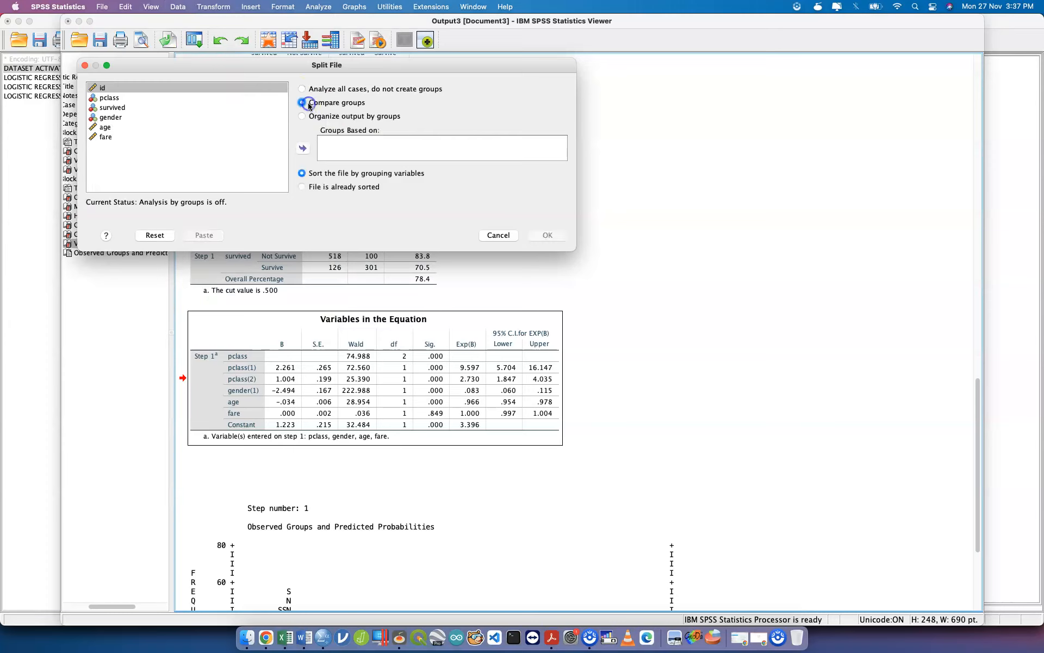
{"action": "left_click", "coordinate": [160, 98]}
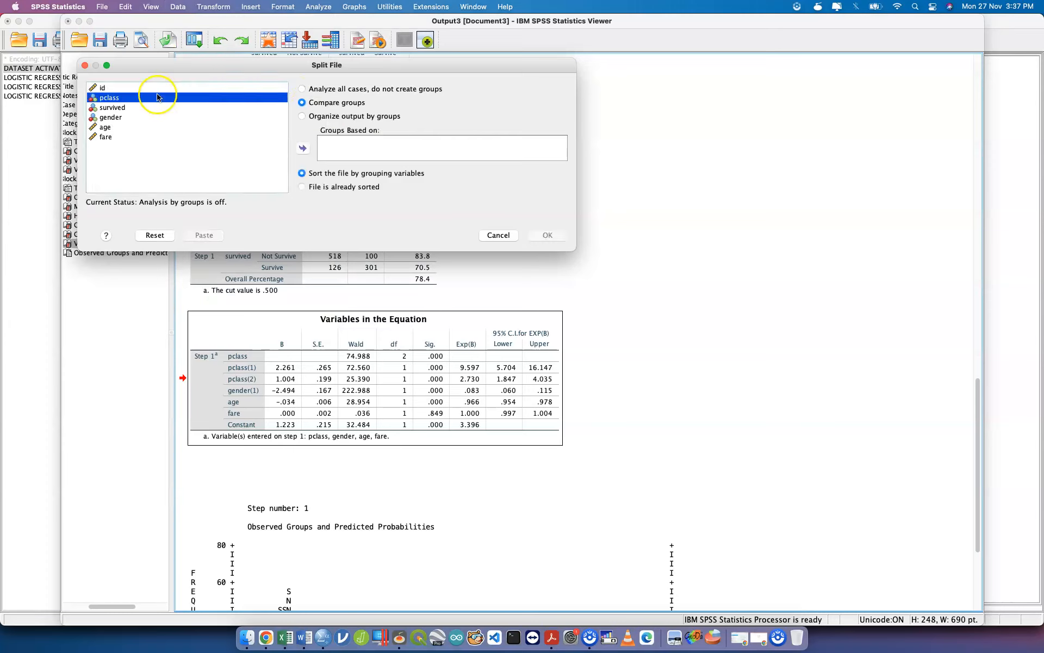
{"action": "left_click", "coordinate": [302, 149]}
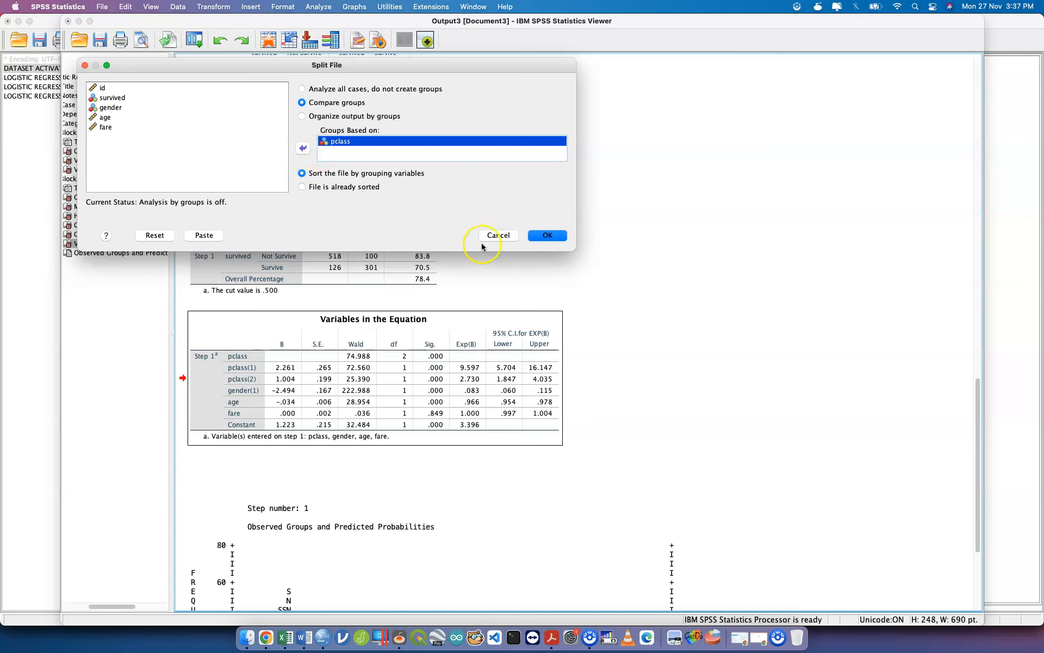
{"action": "left_click", "coordinate": [197, 237]}
- Bring up the titanic.sps syntax and insert an extra blank line above the SORT CASES command
{"action": "key", "text": "ctrl+Up"}
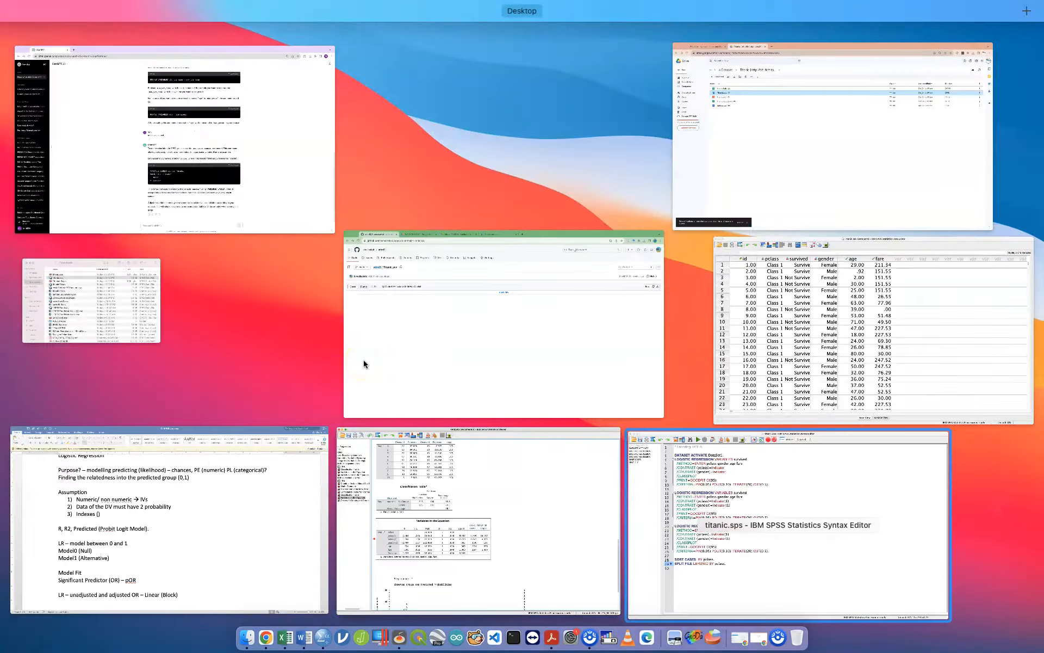
{"action": "left_click", "coordinate": [685, 549]}
{"action": "left_click", "coordinate": [400, 424]}
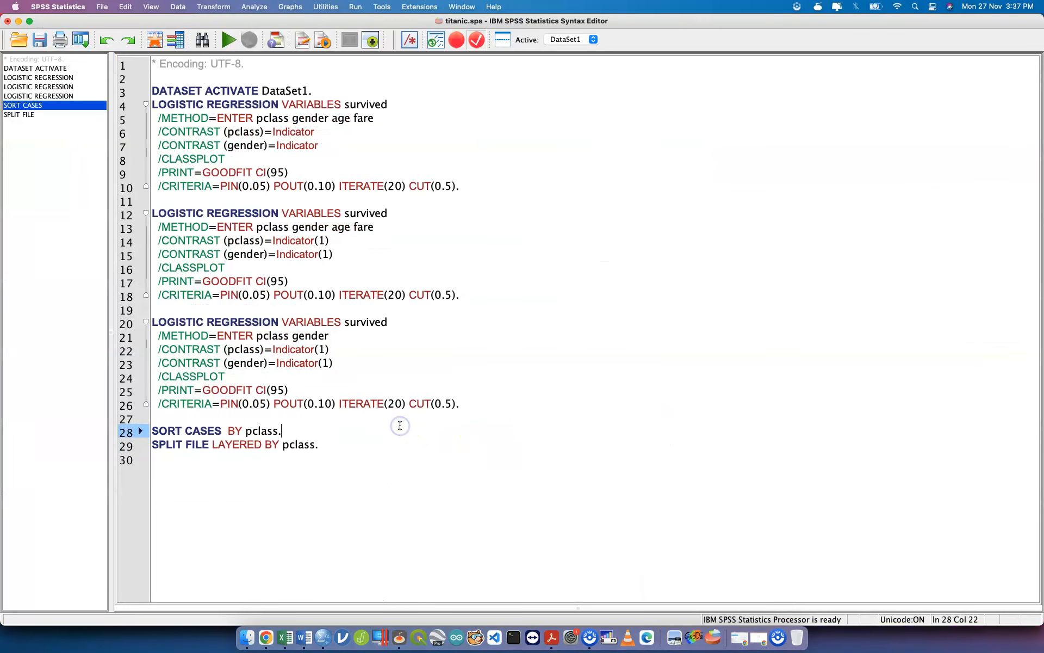
{"action": "key", "text": "Return"}
{"action": "key", "text": "BackSpace"}
{"action": "key", "text": "Up"}
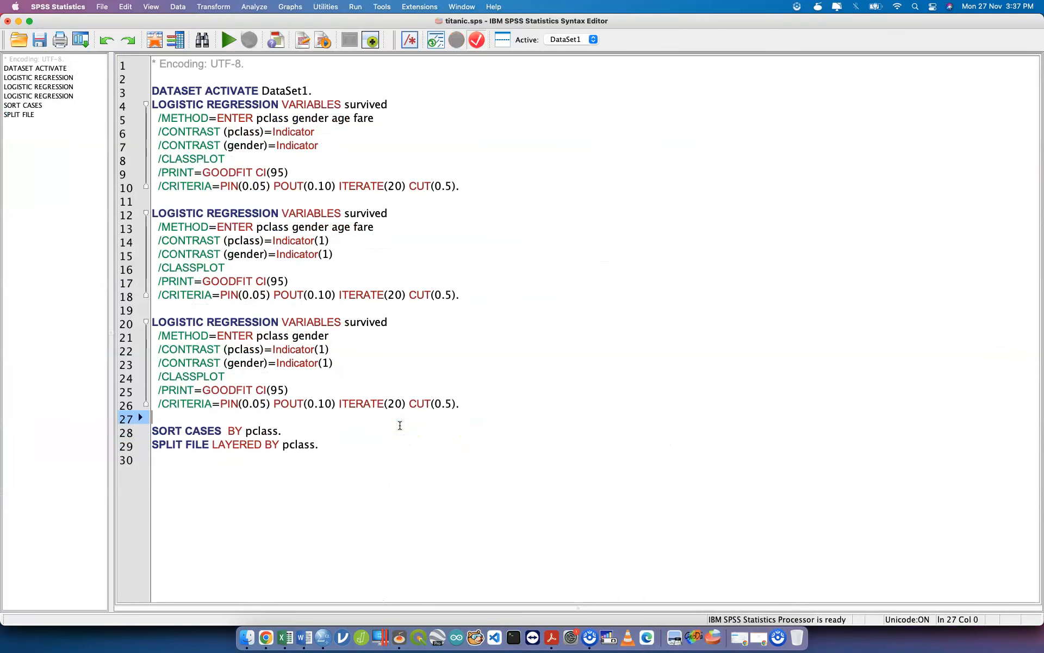
{"action": "key", "text": "Return"}
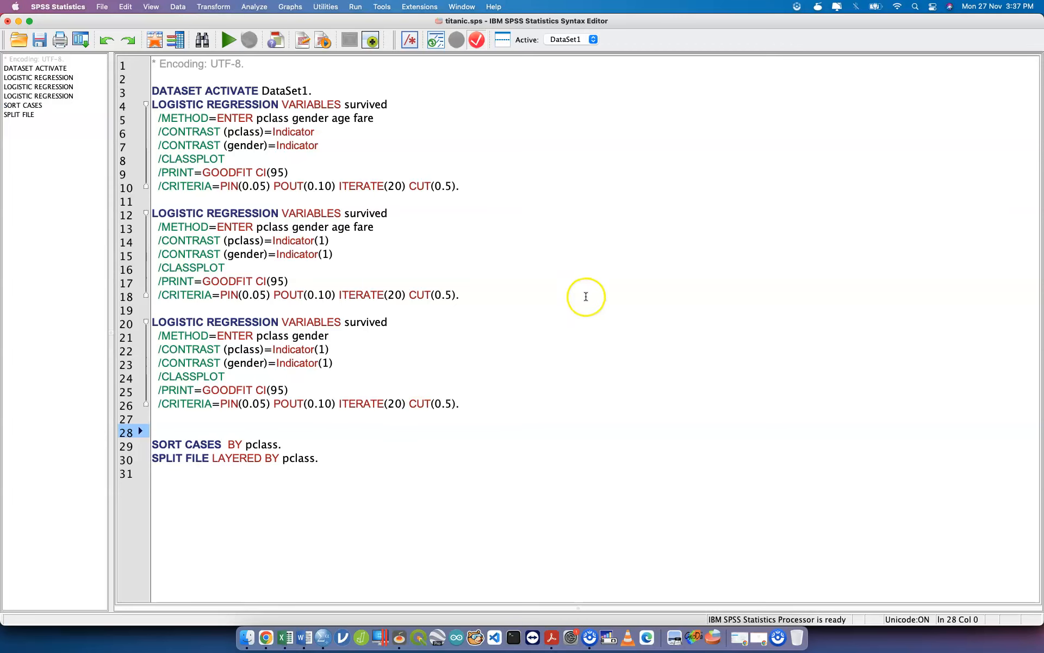
- Copy the DATASET ACTIVATE line and first LOGISTIC REGRESSION command below the SPLIT FILE command, leaving a blank line between
{"action": "left_click_drag", "start_coordinate": [461, 186], "coordinate": [151, 90]}
{"action": "key", "text": "ctrl+c"}
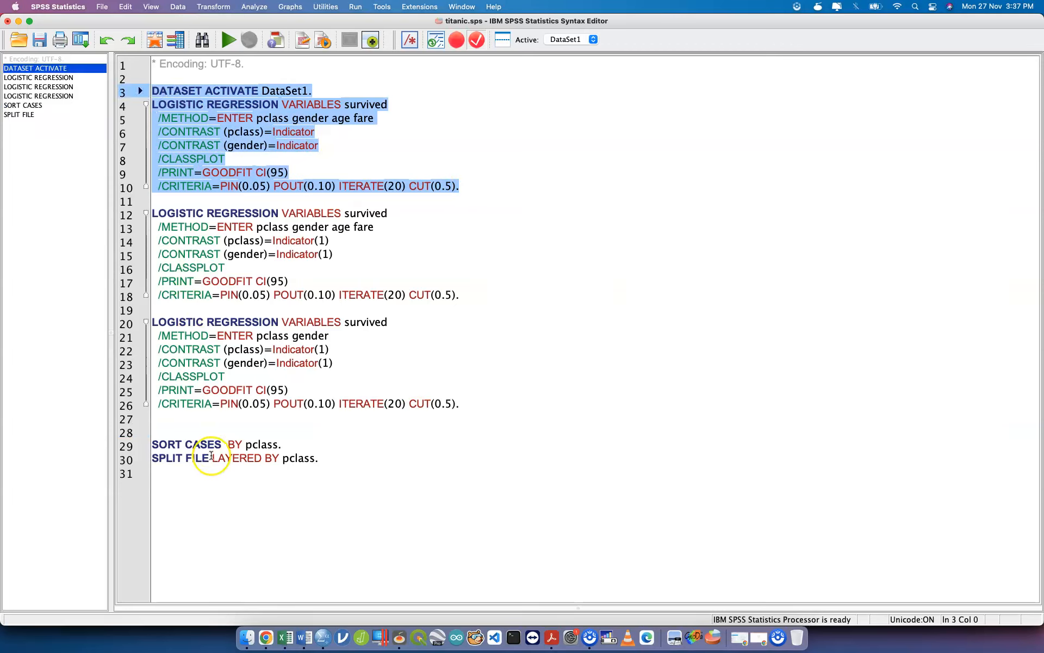
{"action": "left_click", "coordinate": [201, 474]}
{"action": "key", "text": "Return"}
{"action": "key", "text": "ctrl+v"}
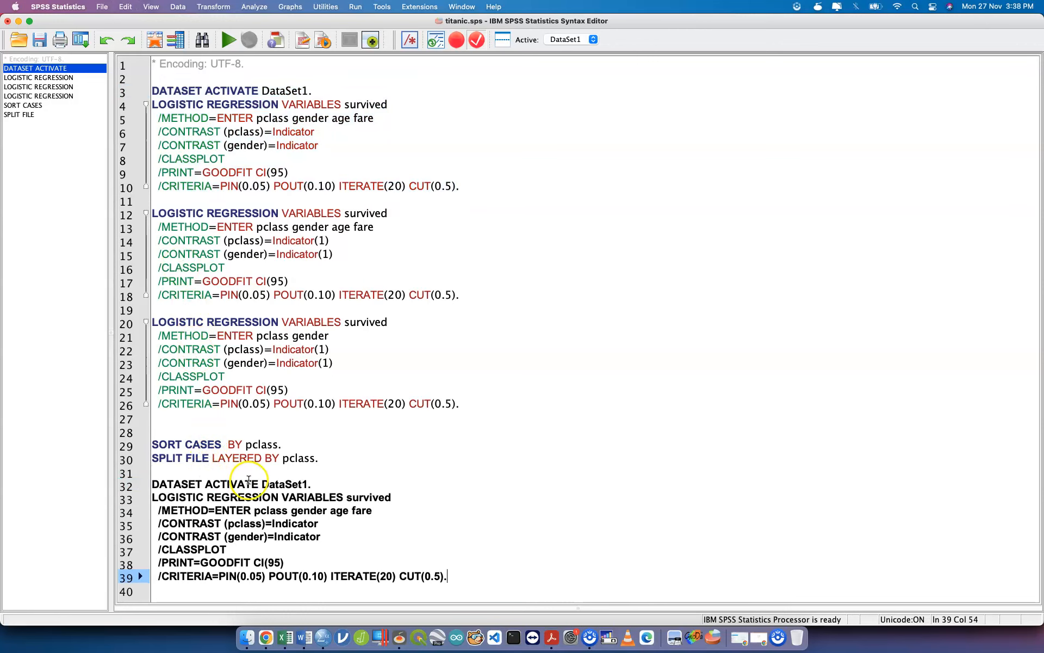
- Delete the copied DATASET ACTIVATE line and remove pclass from the copied regression's METHOD line, leaving gender age fare
{"action": "triple_click", "coordinate": [259, 483]}
{"action": "key", "text": "BackSpace"}
{"action": "key", "text": "BackSpace"}
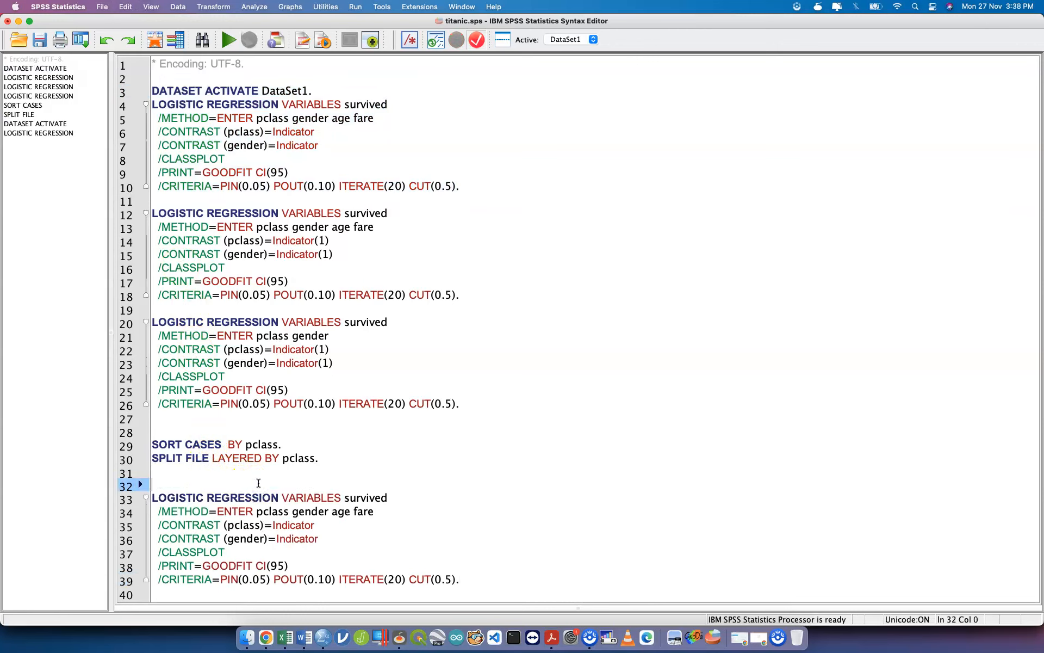
{"action": "double_click", "coordinate": [275, 500]}
{"action": "key", "text": "BackSpace"}
{"action": "key", "text": "BackSpace"}
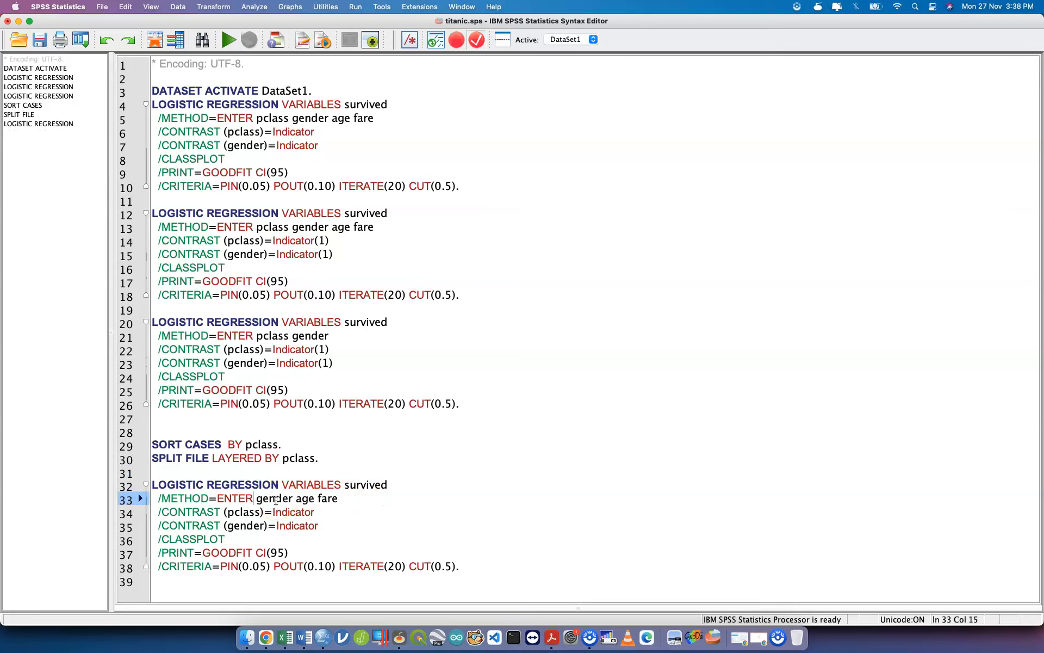
- Run the SORT CASES, SPLIT FILE and last LOGISTIC REGRESSION commands together and view the class-by-class output
{"action": "left_click_drag", "start_coordinate": [473, 567], "coordinate": [151, 449]}
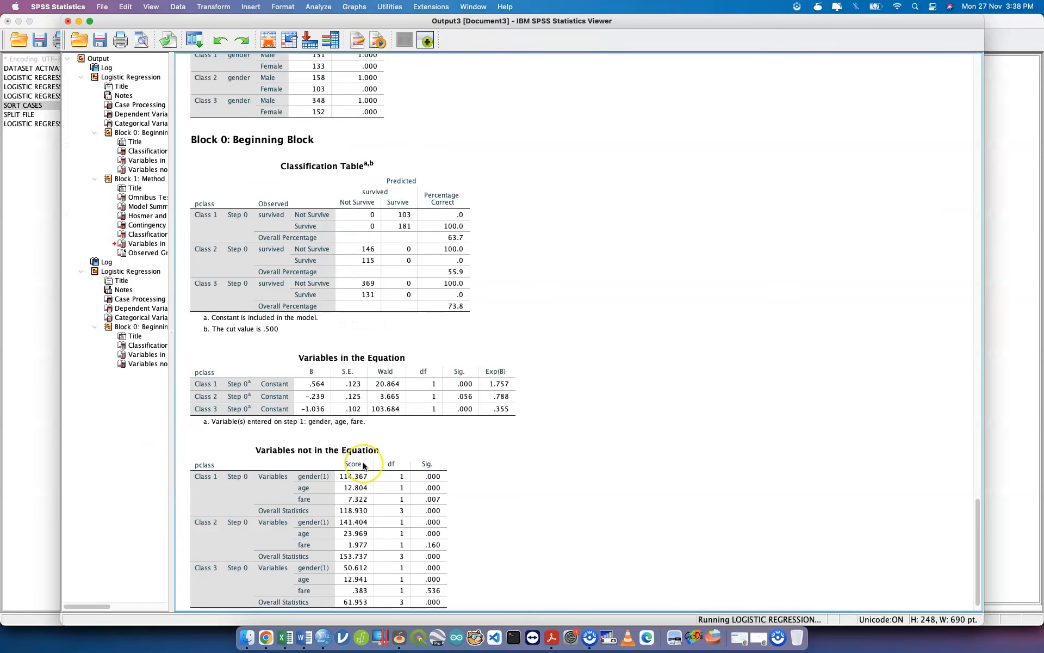
{"action": "scroll", "coordinate": [363, 462], "scroll_direction": "up", "scroll_amount": 10}
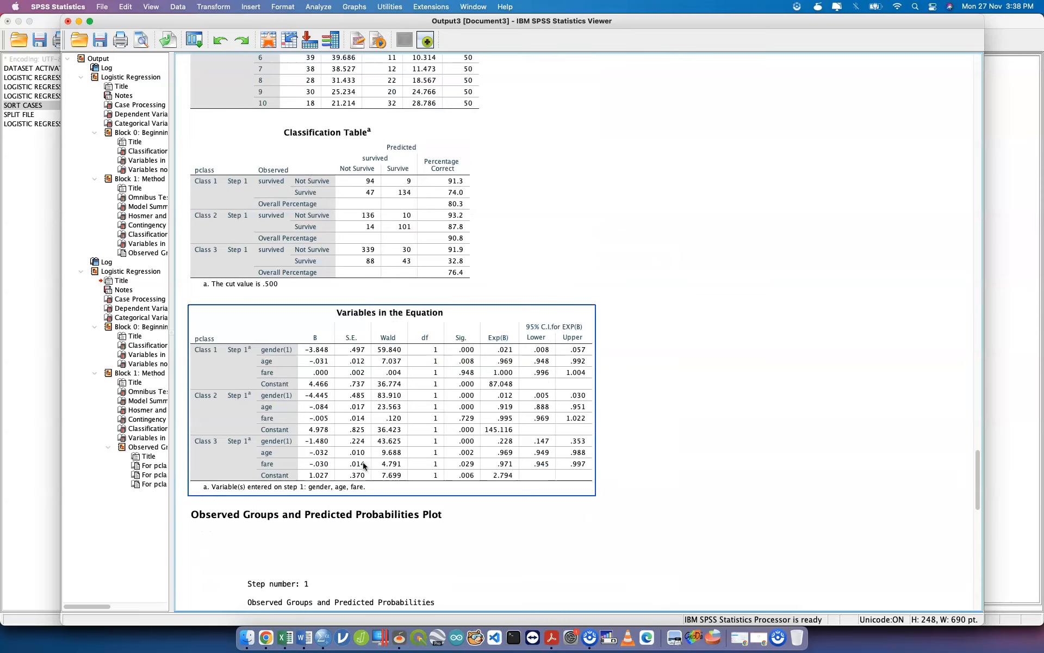
- Return to the titanic.sps syntax and add pclass before gender on the last regression's METHOD line
{"action": "scroll", "coordinate": [363, 466], "scroll_direction": "up", "scroll_amount": 1}
{"action": "left_click", "coordinate": [222, 372]}
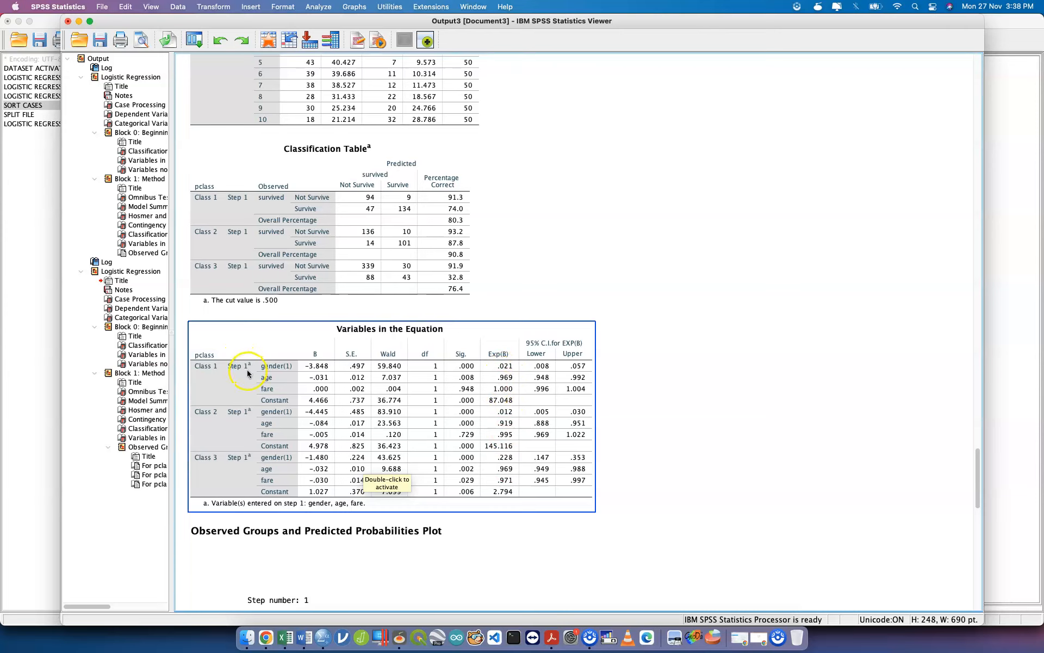
{"action": "key", "text": "ctrl+Up"}
{"action": "left_click", "coordinate": [685, 538]}
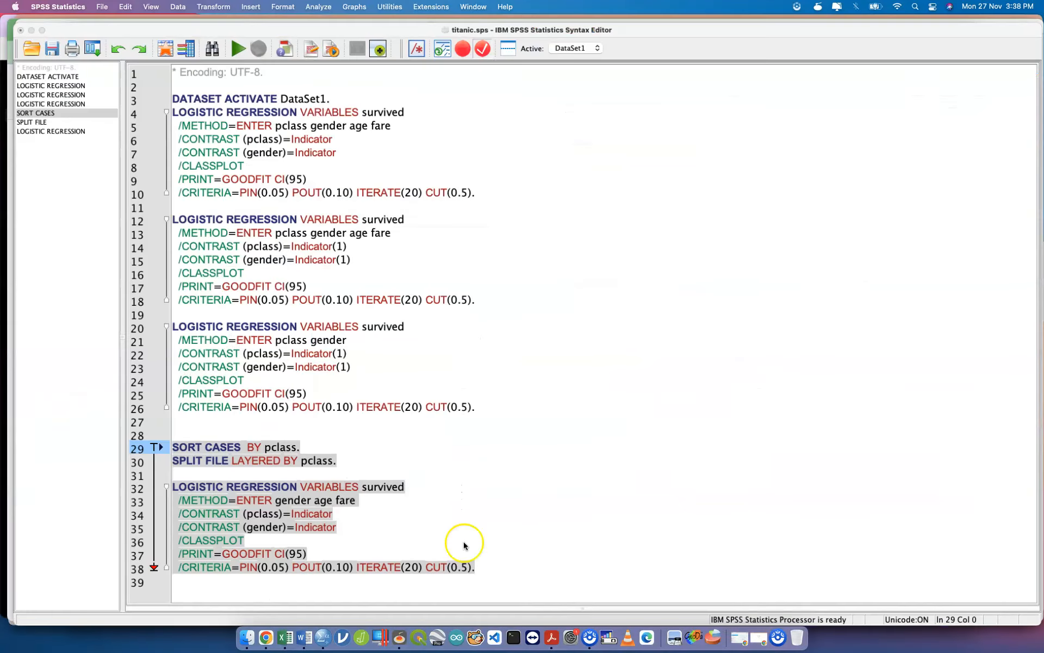
{"action": "left_click", "coordinate": [257, 499]}
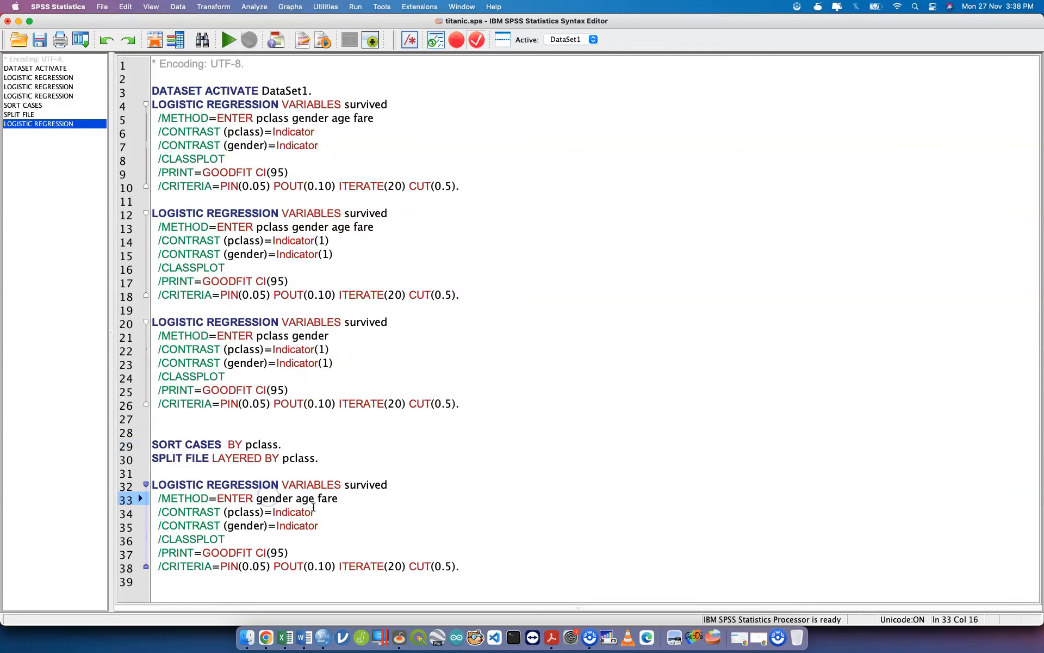
{"action": "type", "text": "Pclass"}
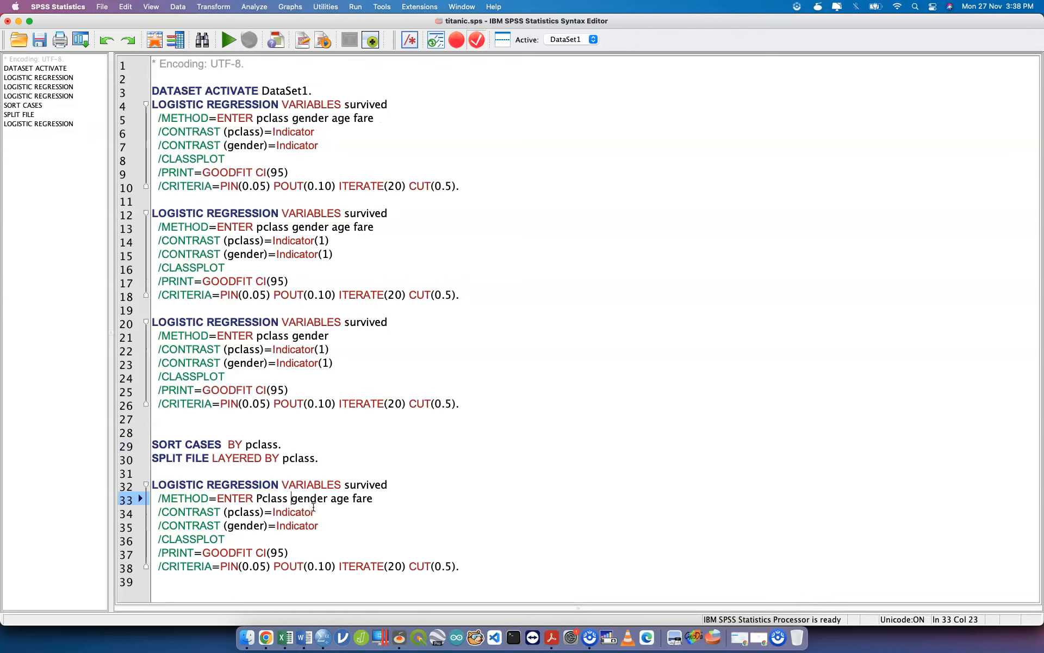
{"action": "left_click_drag", "start_coordinate": [459, 567], "coordinate": [151, 445]}
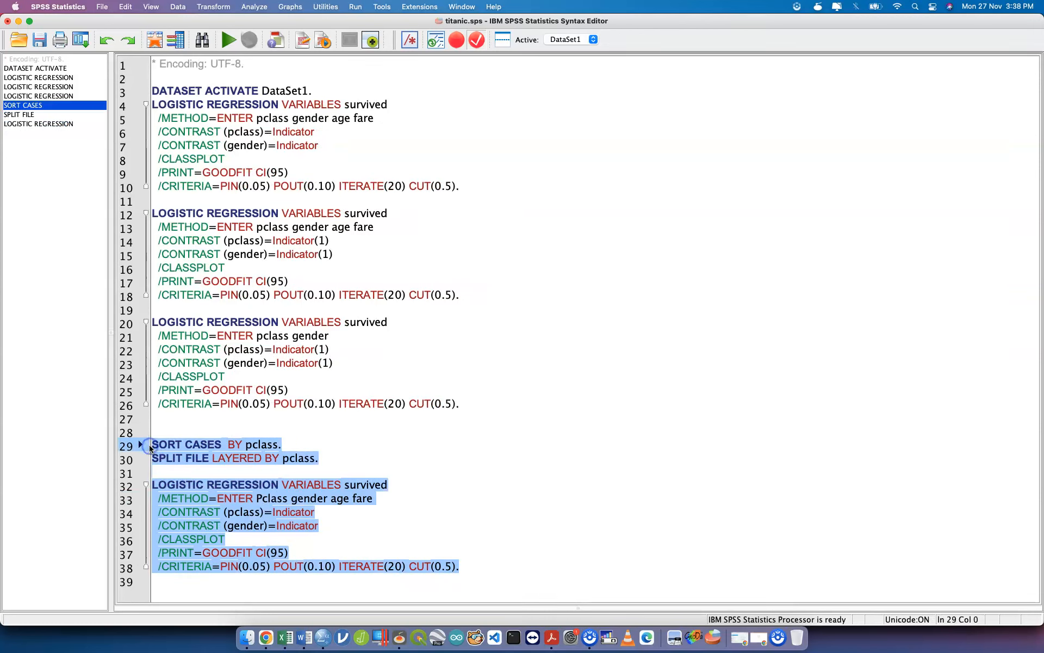
{"action": "left_click", "coordinate": [265, 499]}
{"action": "key", "text": "BackSpace"}
{"action": "type", "text": "p"}
- Run the SORT CASES, SPLIT FILE and last LOGISTIC REGRESSION commands with pclass included and view the Variables in the Equation table
{"action": "left_click_drag", "start_coordinate": [165, 431], "coordinate": [468, 573]}
{"action": "key", "text": "super+r"}
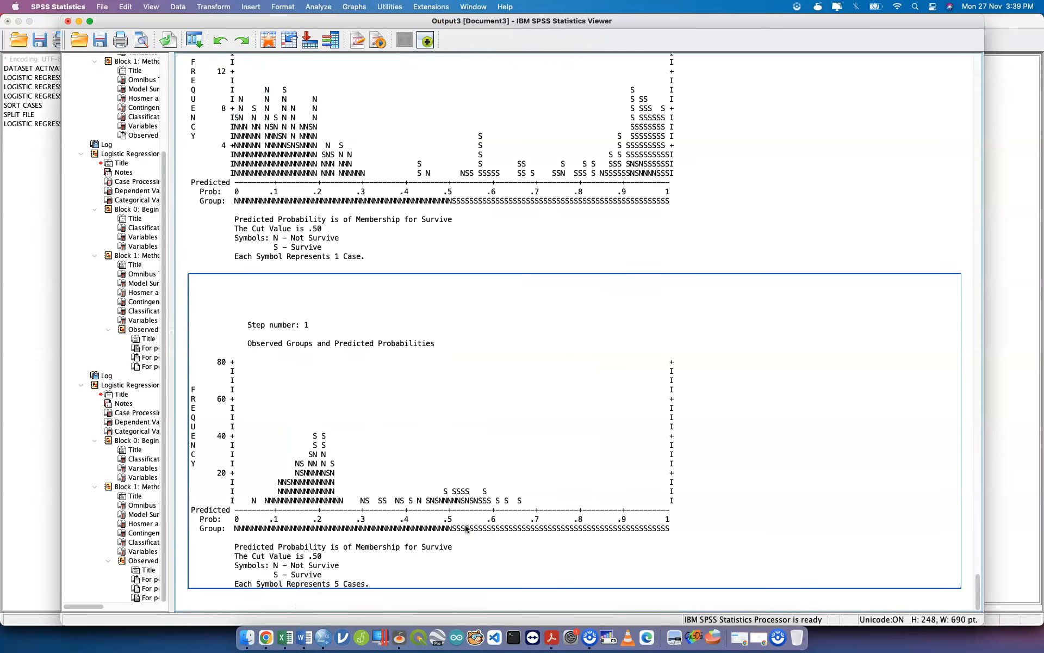
{"action": "scroll", "coordinate": [466, 528], "scroll_direction": "up", "scroll_amount": 10}
{"action": "left_click", "coordinate": [487, 403]}
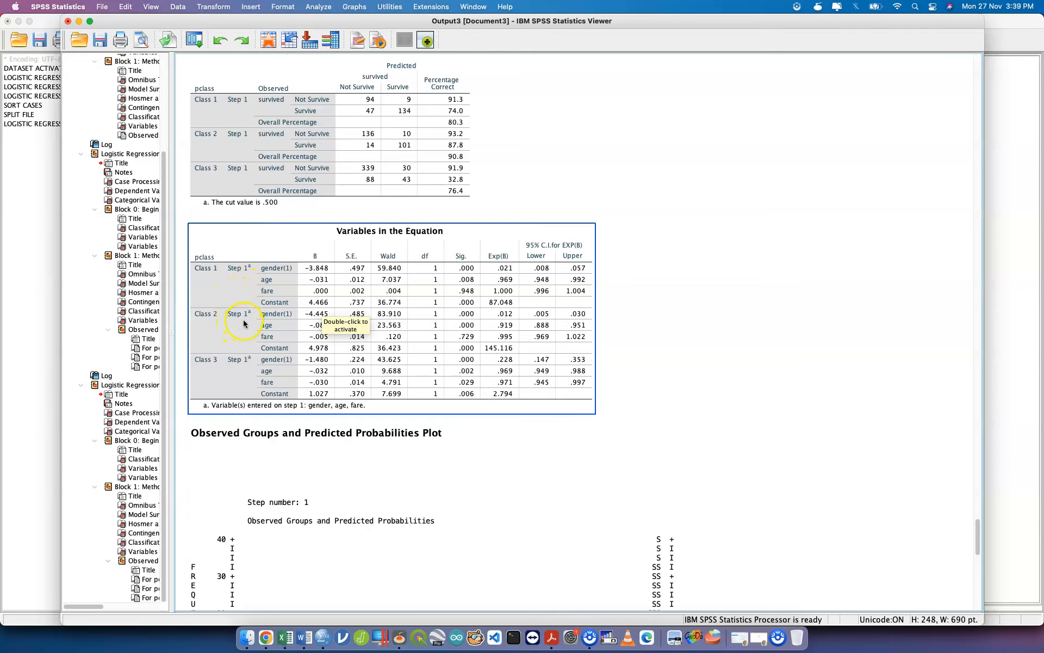
- Bring up the syntax and replace pclass with gender in both the SORT CASES and SPLIT FILE commands
{"action": "key", "text": "ctrl+Up"}
{"action": "left_click", "coordinate": [756, 514]}
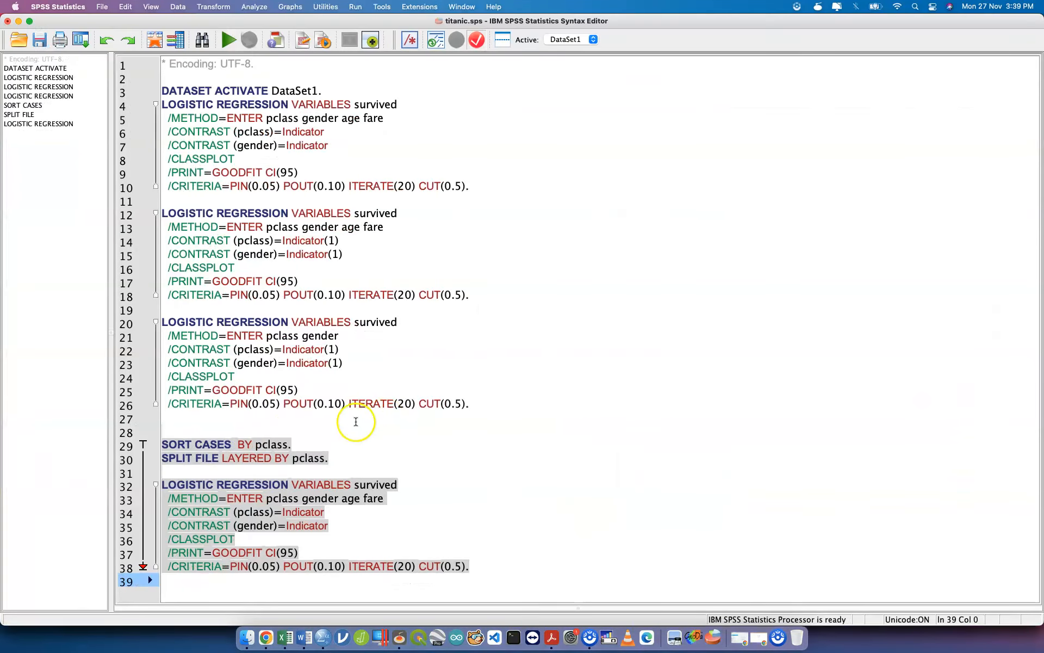
{"action": "double_click", "coordinate": [274, 446]}
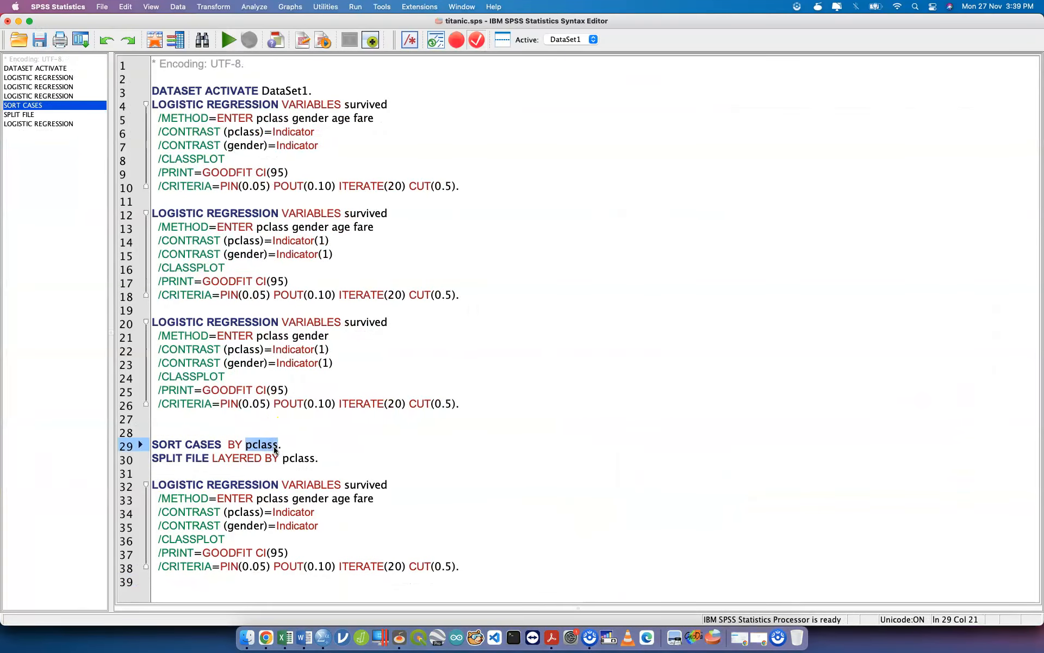
{"action": "type", "text": "gender"}
{"action": "left_click", "coordinate": [299, 459]}
{"action": "double_click", "coordinate": [299, 459]}
{"action": "type", "text": "gender"}
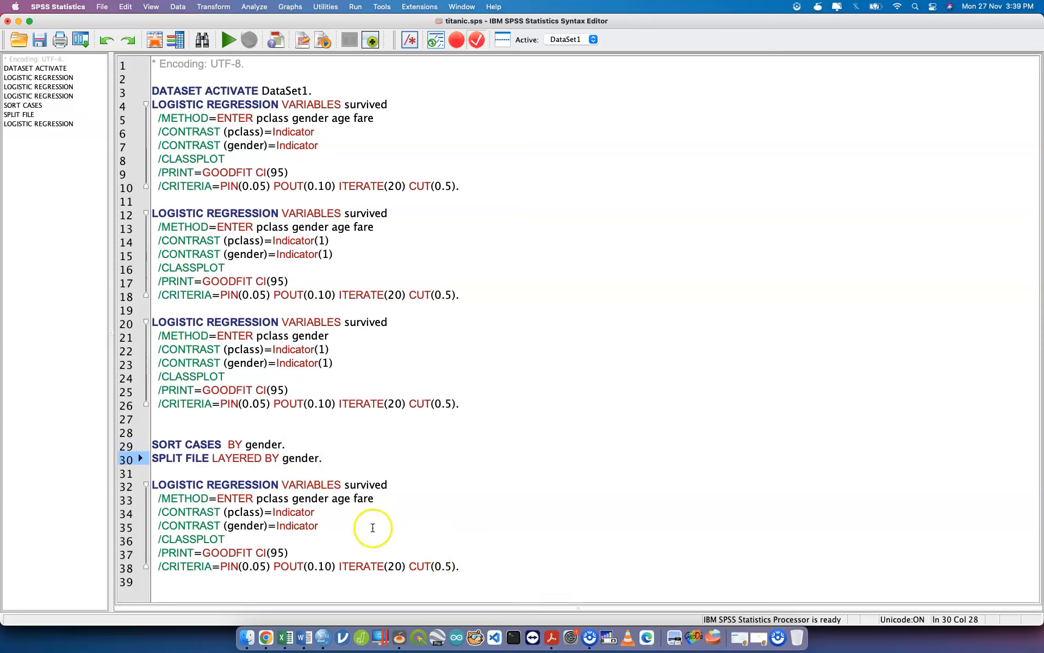
- Remove gender from the last regression's METHOD line, leaving pclass age fare
{"action": "double_click", "coordinate": [308, 500]}
{"action": "key", "text": "BackSpace"}
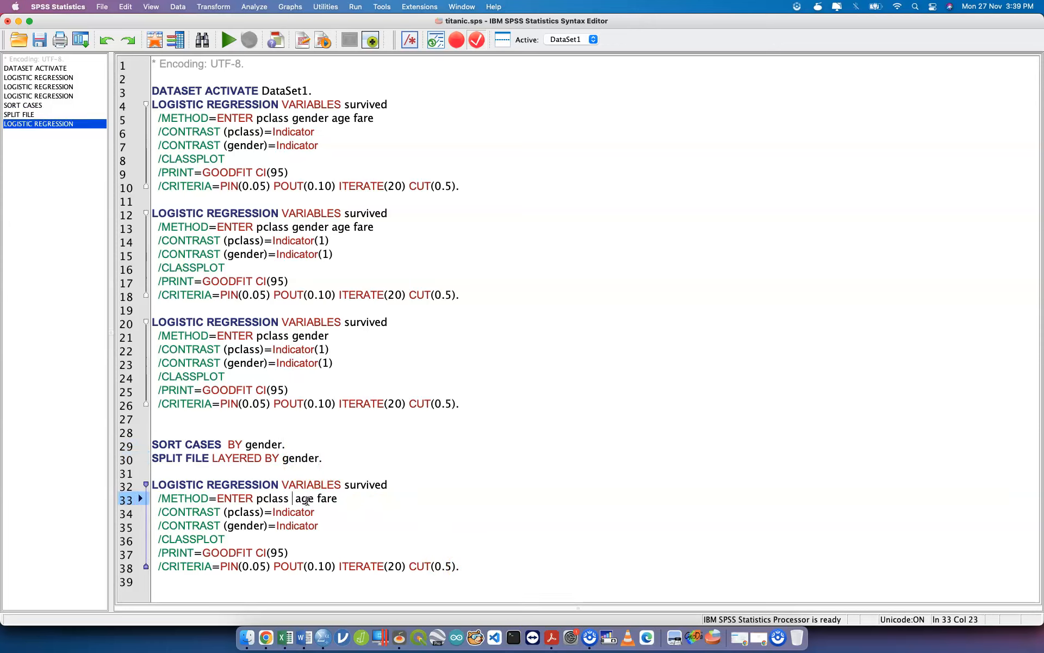
{"action": "key", "text": "BackSpace"}
- Run the gender-split SORT CASES, SPLIT FILE and last LOGISTIC REGRESSION commands and view the male and female Variables in the Equation table
{"action": "left_click_drag", "start_coordinate": [477, 569], "coordinate": [103, 434]}
{"action": "key", "text": "super+r"}
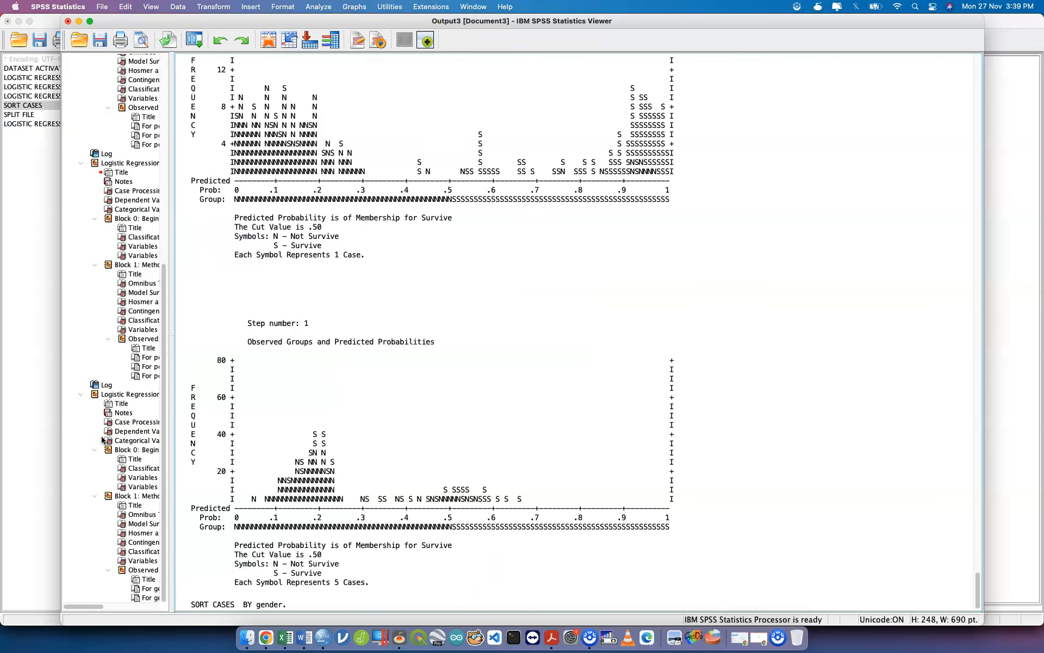
{"action": "scroll", "coordinate": [451, 493], "scroll_direction": "up", "scroll_amount": 15}
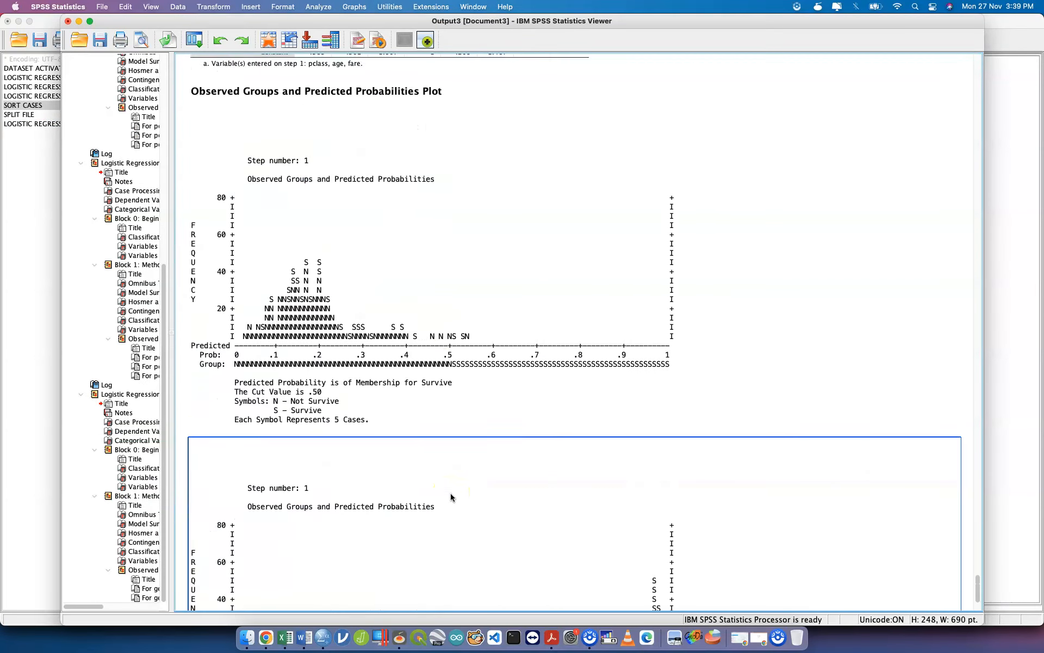
{"action": "left_click", "coordinate": [452, 412]}
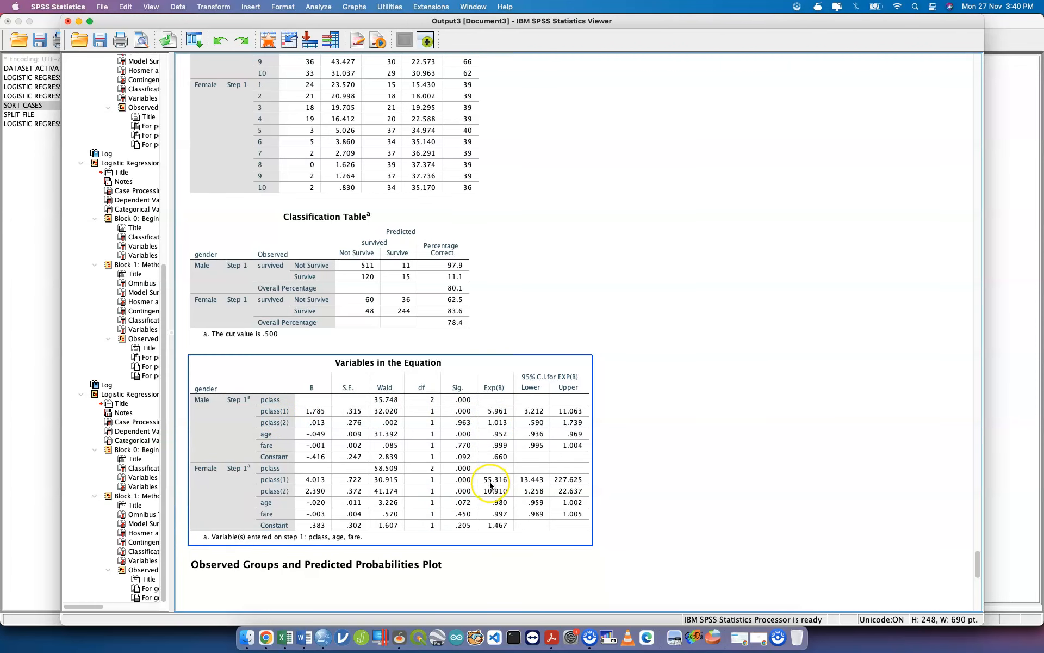
- Return to the syntax and start a new line below the last regression, leaving one blank line between
{"action": "key", "text": "ctrl+Up"}
{"action": "left_click", "coordinate": [702, 497]}
{"action": "left_click", "coordinate": [323, 458]}
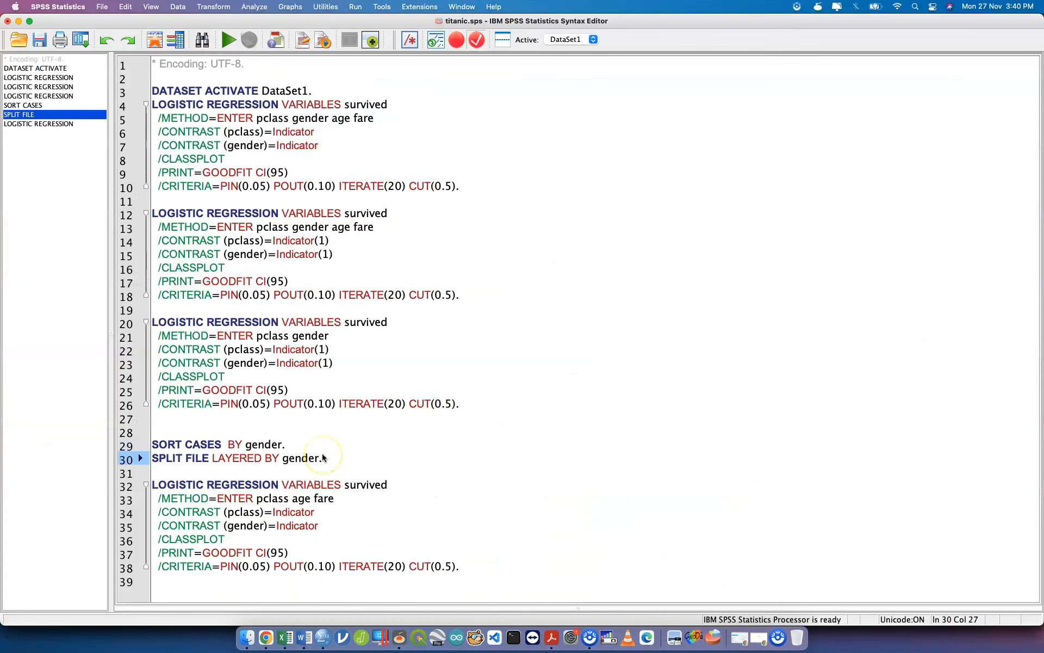
{"action": "left_click", "coordinate": [474, 560]}
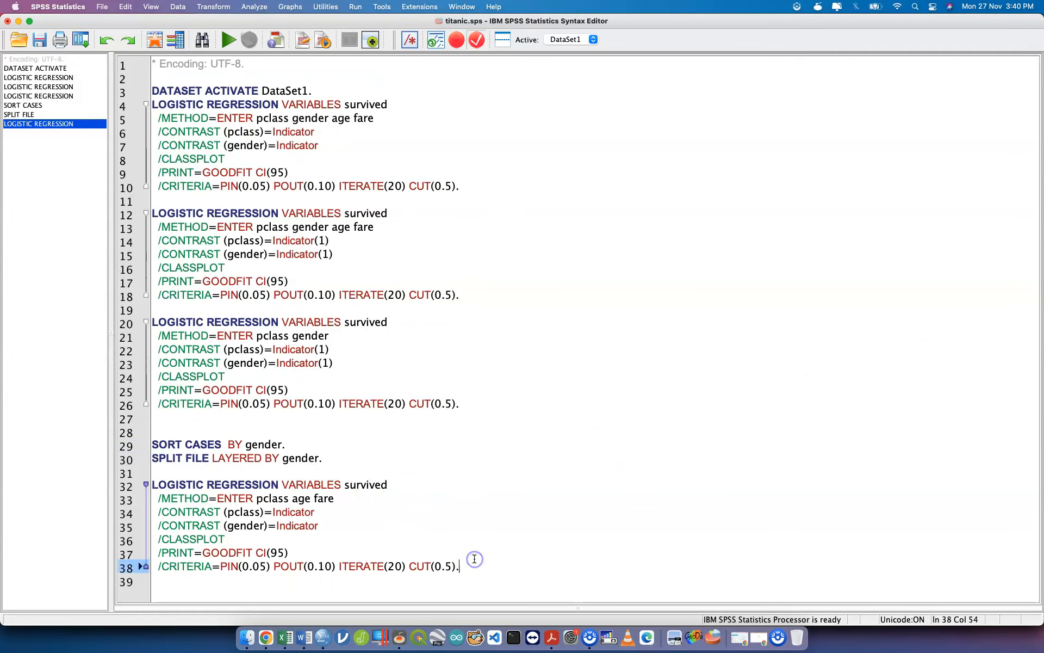
{"action": "key", "text": "Return"}
{"action": "key", "text": "Return"}
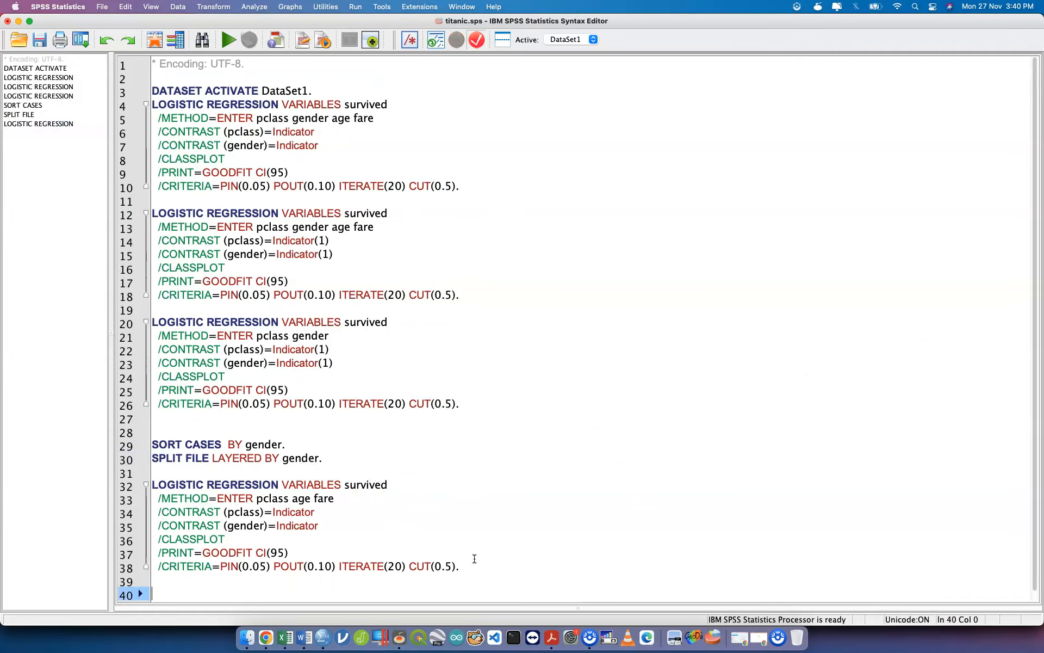
{"action": "type", "text": "FILTER"}
{"action": "key", "text": "BackSpace"}
{"action": "key", "text": "BackSpace"}
{"action": "key", "text": "BackSpace"}
{"action": "key", "text": "BackSpace"}
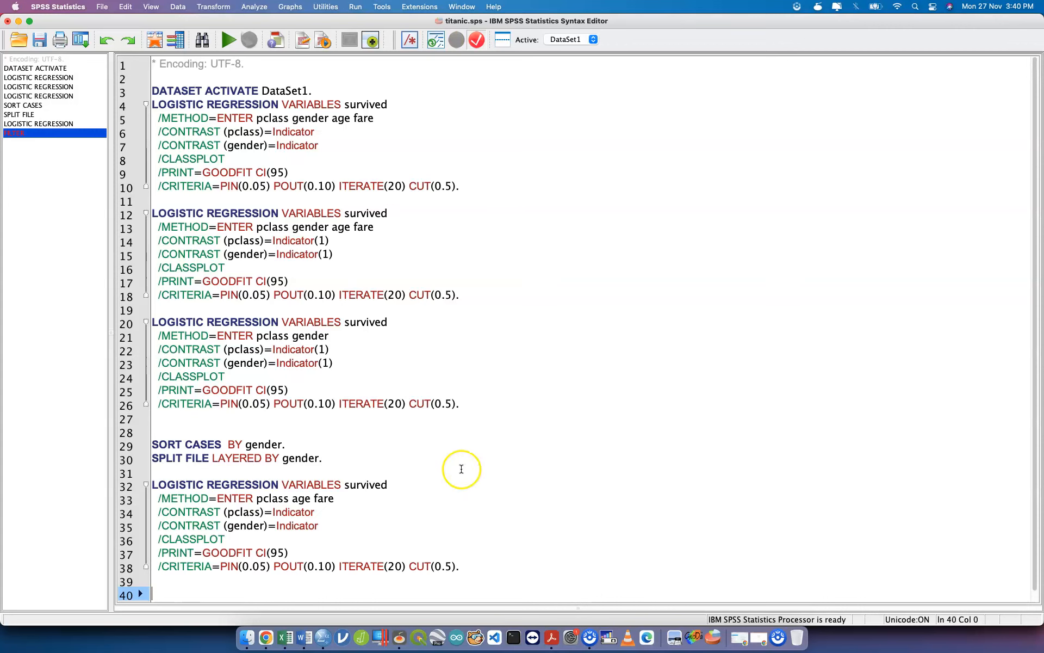
- Paste a SPLIT FILE OFF command using the Split File option to analyze all cases, and delete the surplus blank lines above it
{"action": "left_click", "coordinate": [177, 6]}
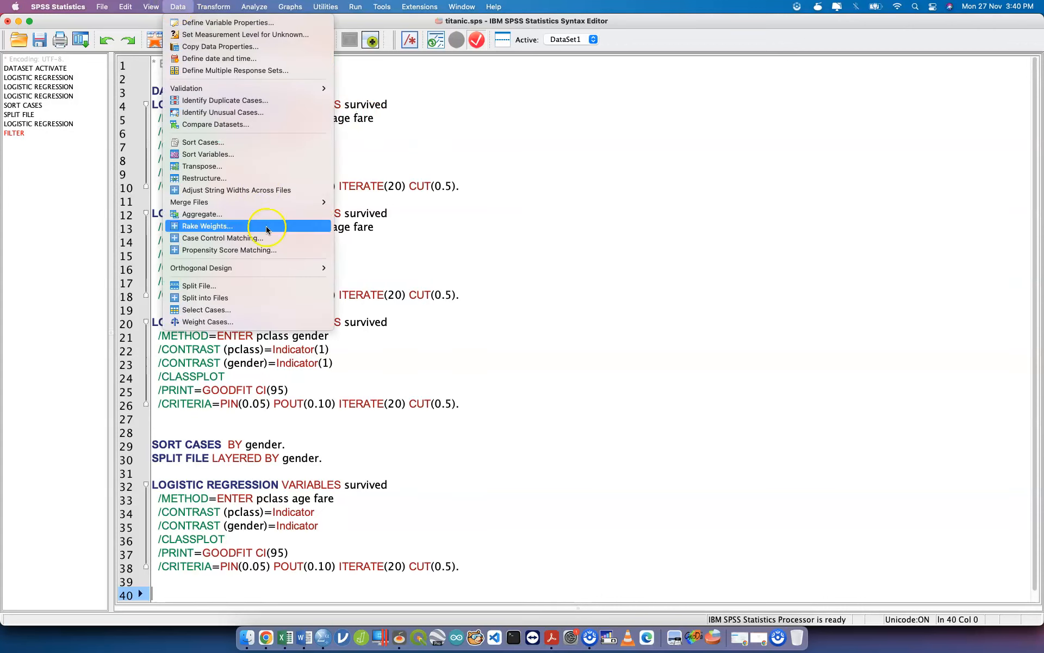
{"action": "left_click", "coordinate": [268, 289]}
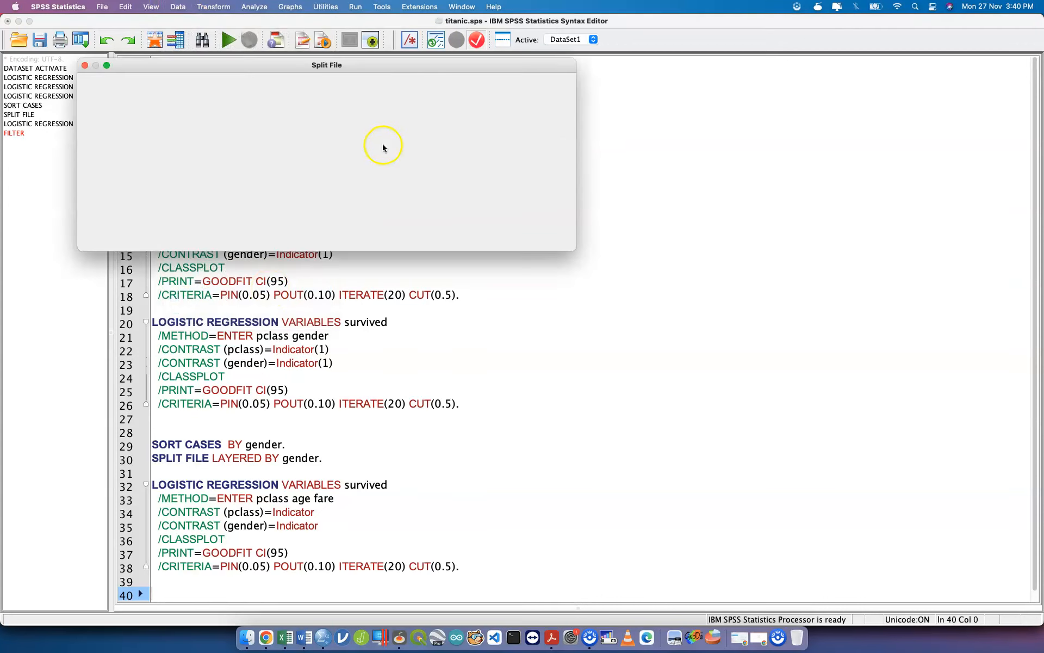
{"action": "left_click", "coordinate": [352, 88]}
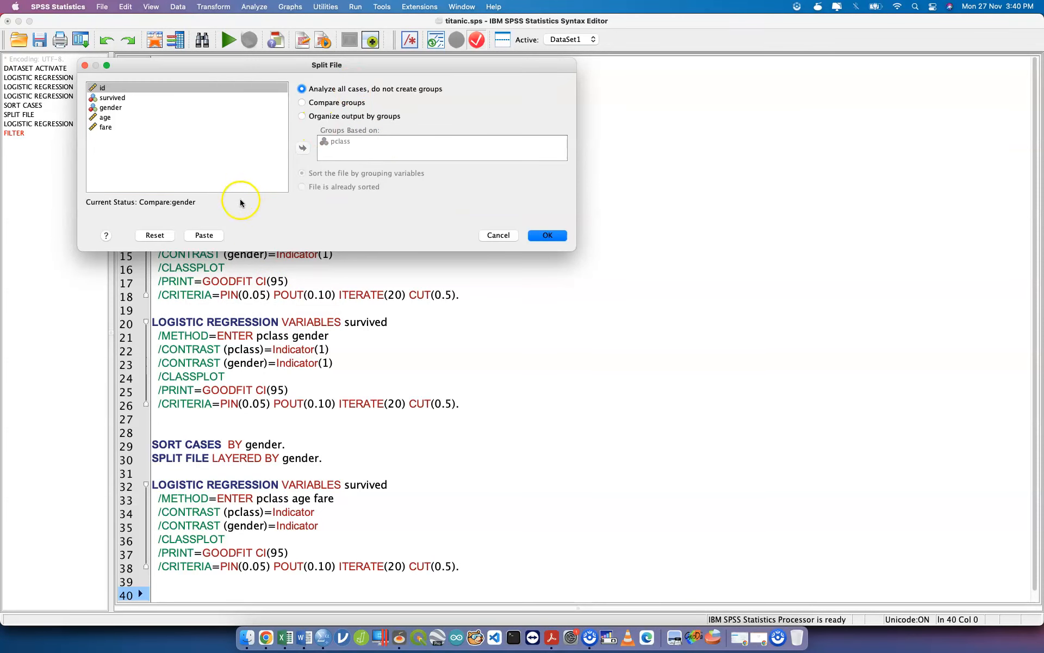
{"action": "left_click", "coordinate": [205, 235]}
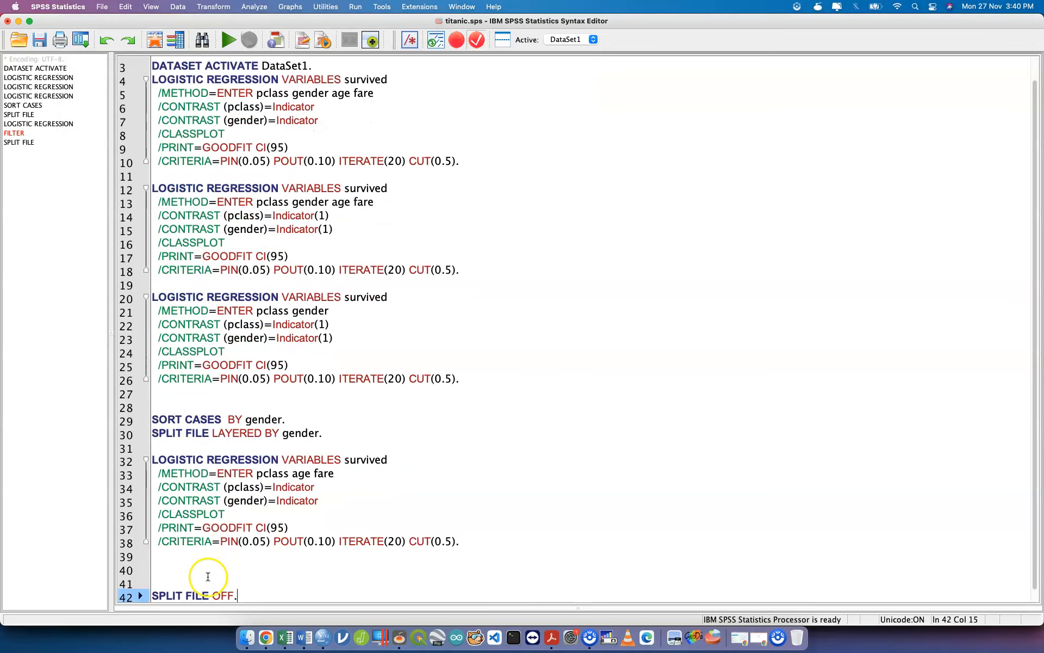
{"action": "left_click", "coordinate": [206, 575]}
{"action": "key", "text": "BackSpace"}
{"action": "key", "text": "BackSpace"}
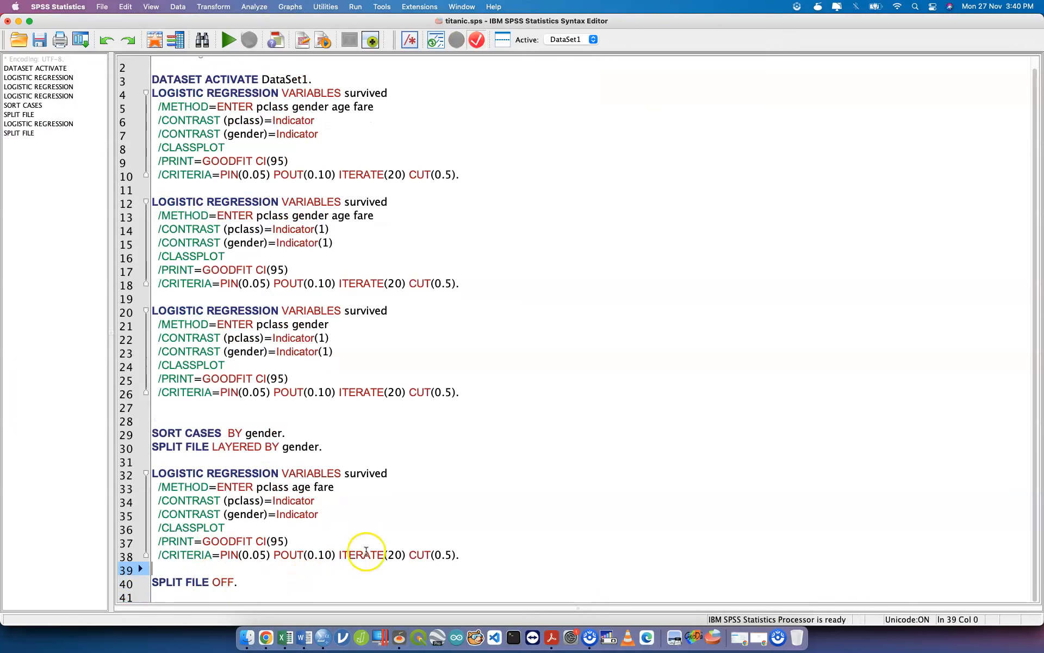
- Run the commands from SORT CASES through SPLIT FILE OFF together and view the gender-split Variables in the Equation table
{"action": "left_click", "coordinate": [374, 595]}
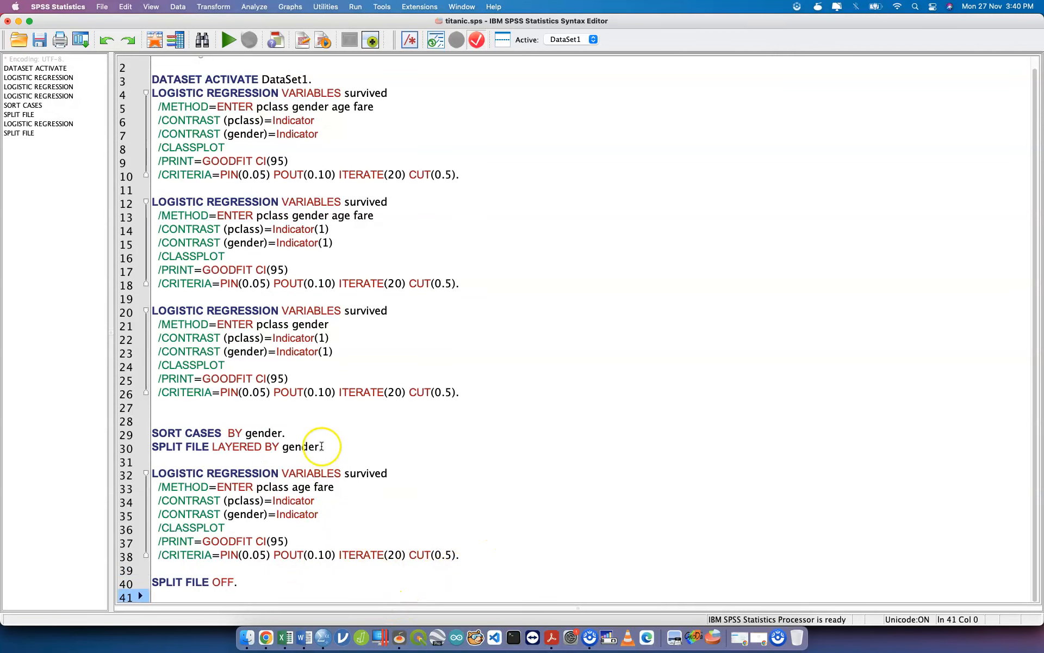
{"action": "left_click", "coordinate": [149, 475], "text": "shift"}
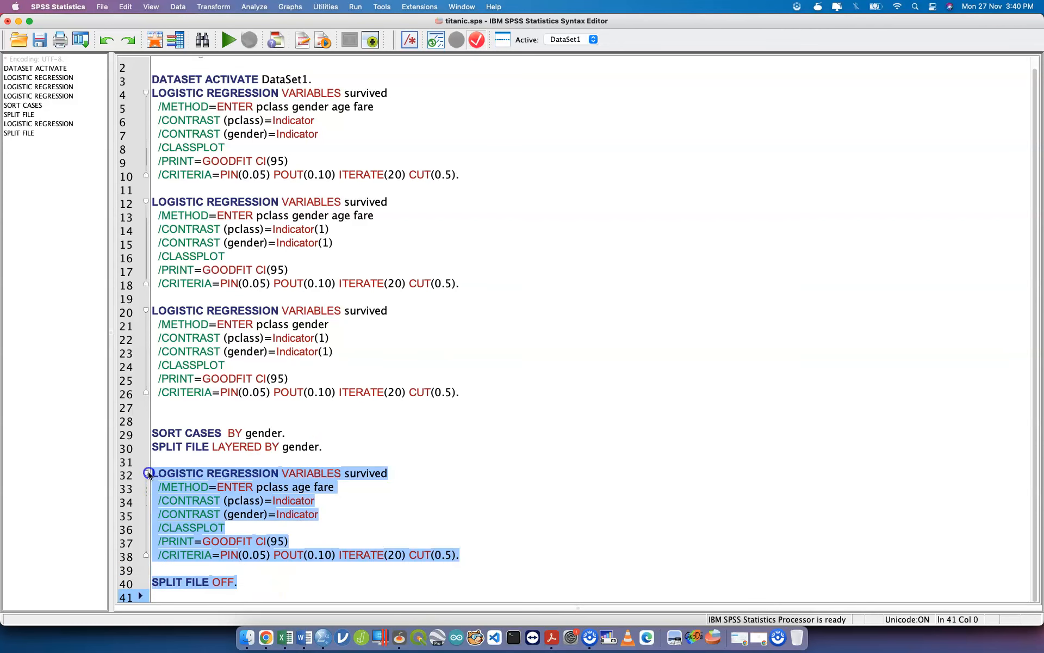
{"action": "left_click", "coordinate": [133, 431], "text": "shift"}
{"action": "key", "text": "super+r"}
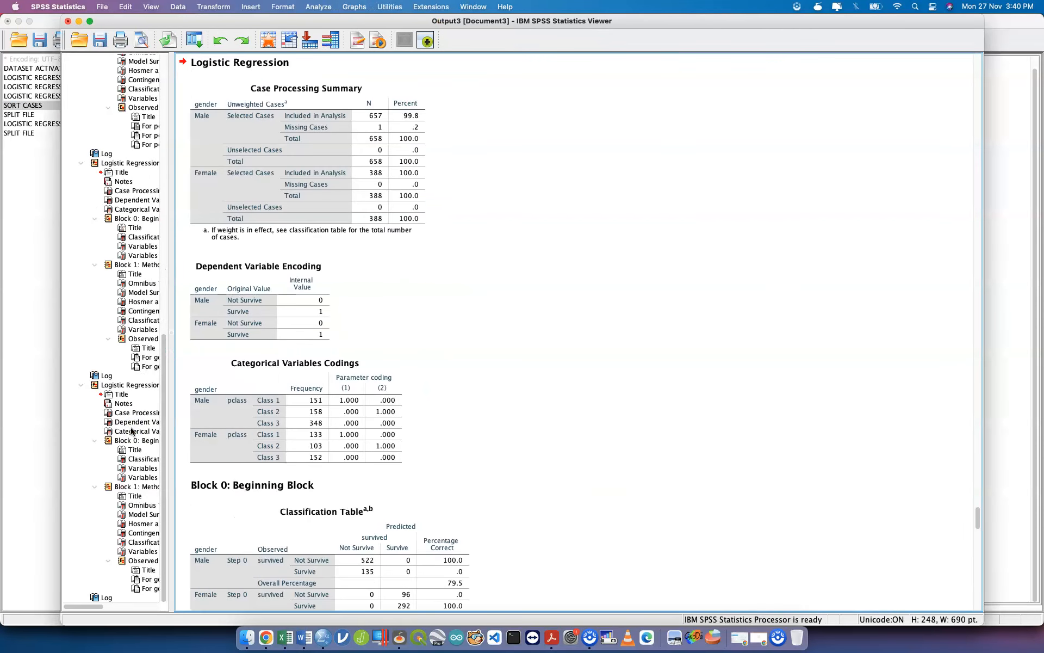
{"action": "scroll", "coordinate": [220, 461], "scroll_direction": "down", "scroll_amount": 20}
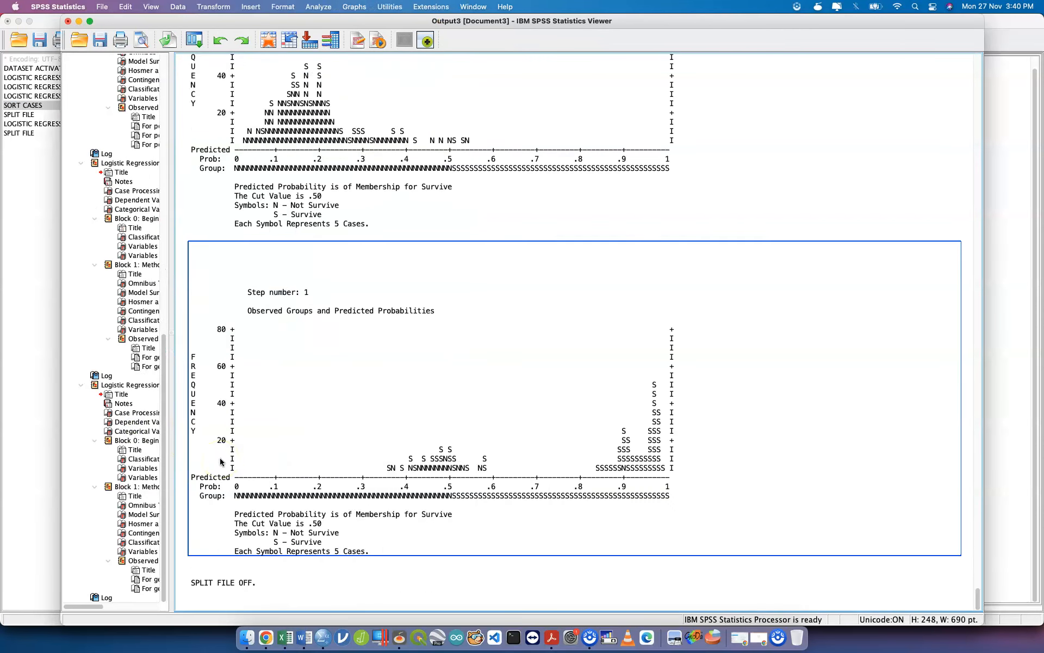
{"action": "scroll", "coordinate": [220, 461], "scroll_direction": "up", "scroll_amount": 15}
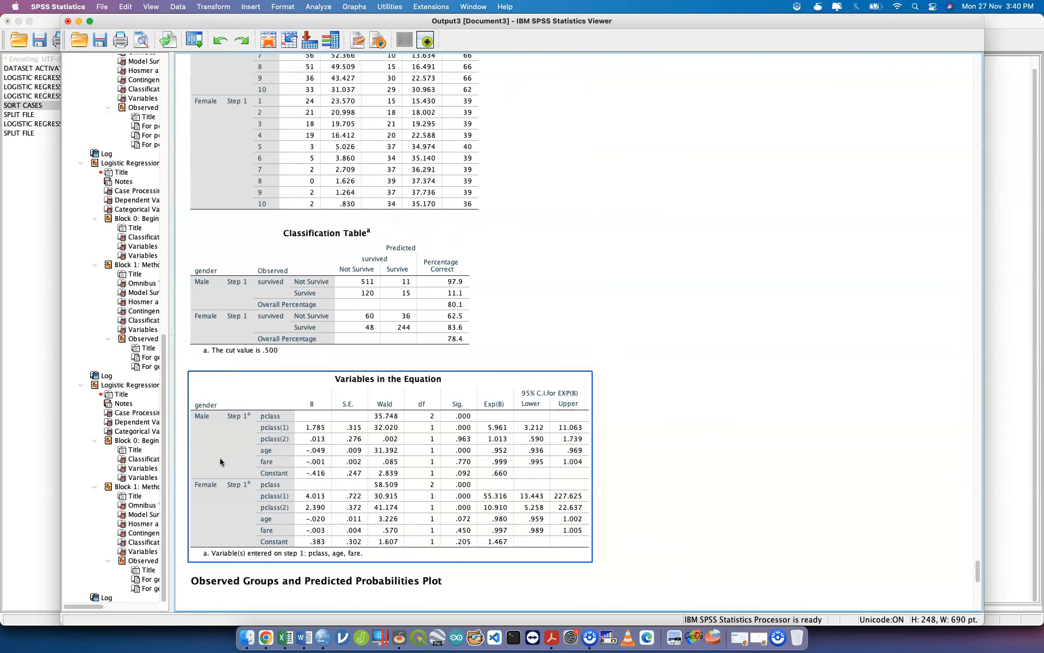